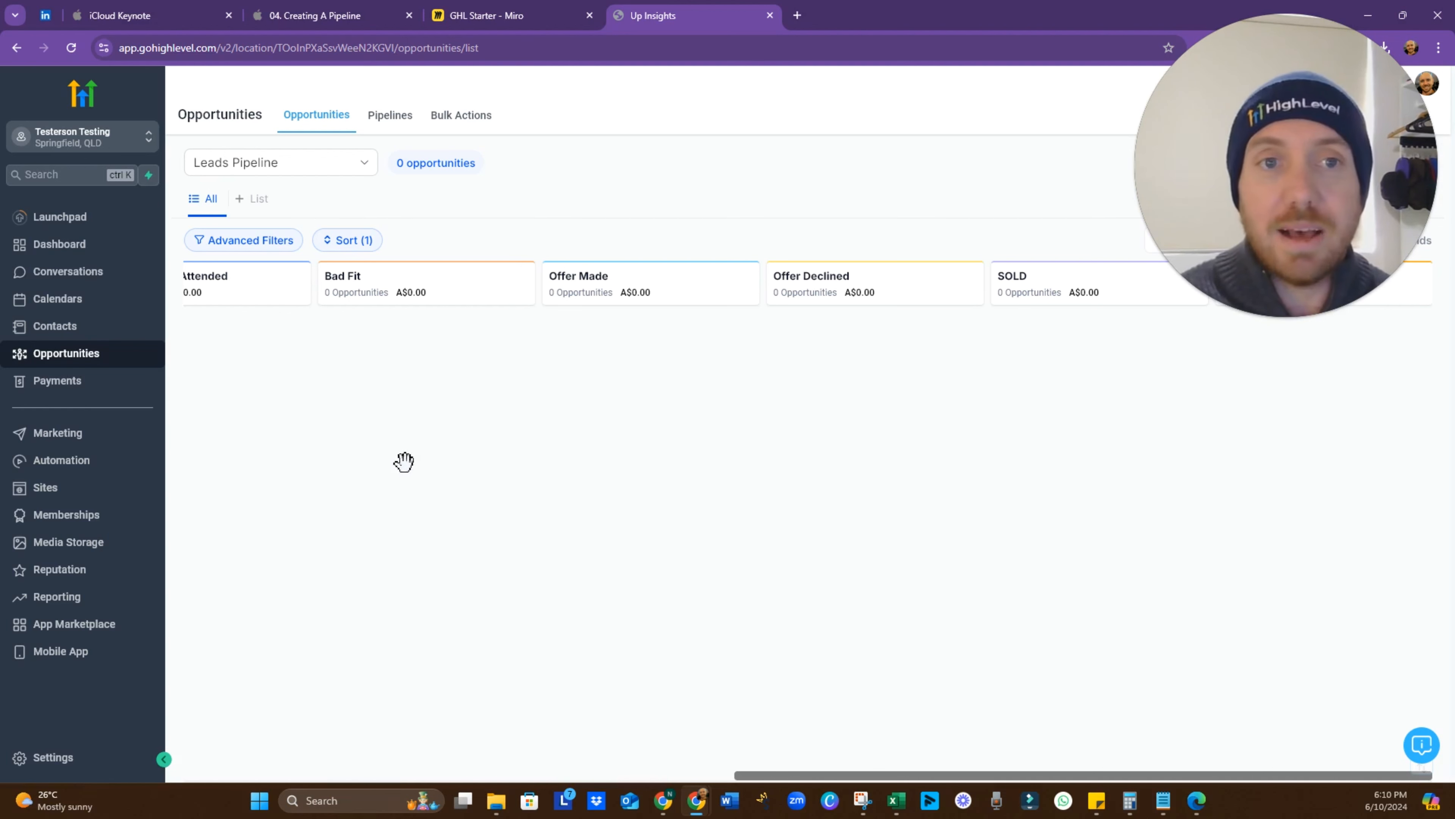
Step: Create a new automation workflow from scratch and dismiss the notice about allowing multiple opportunities
left_click(64, 468)
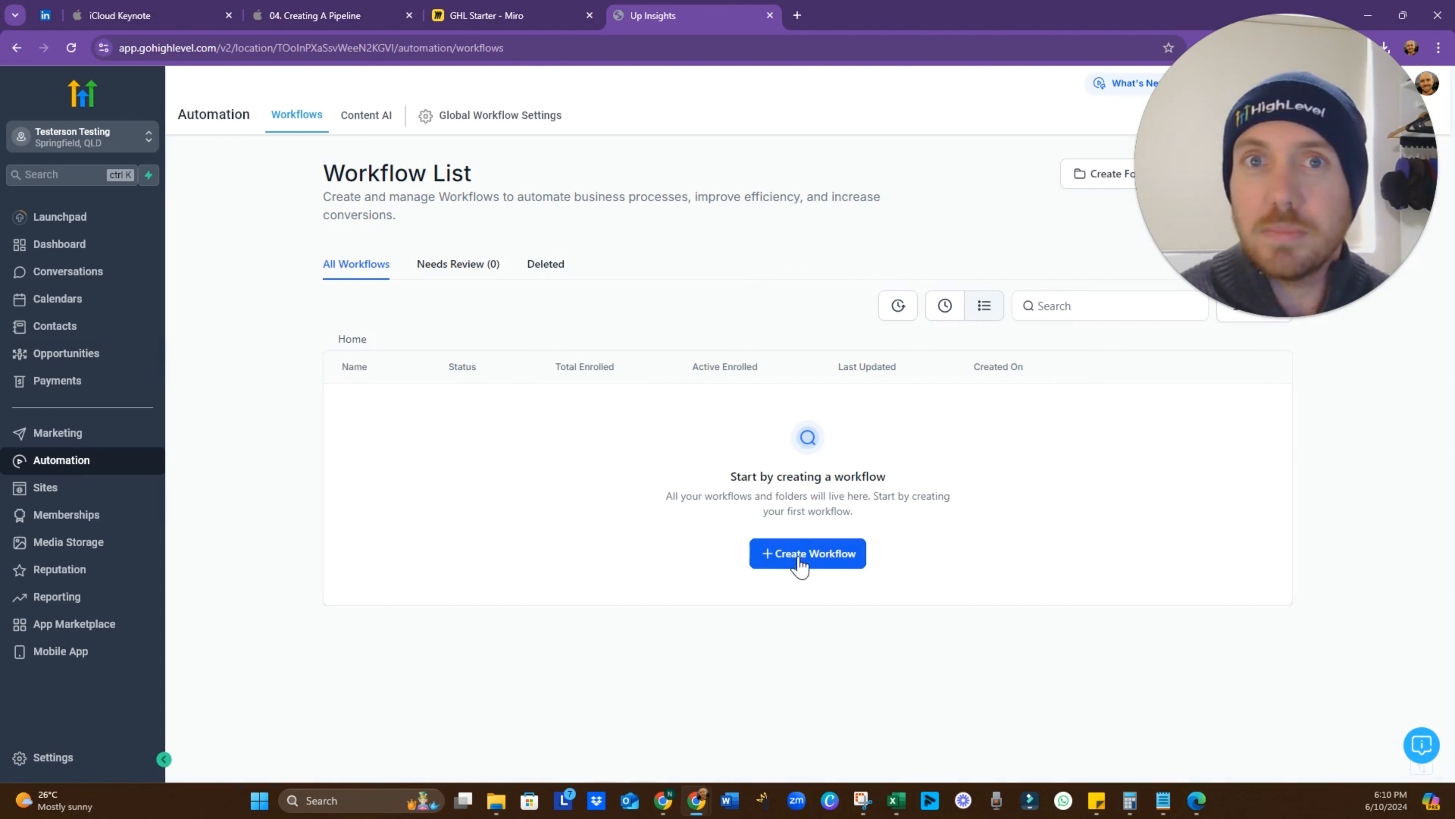
left_click(799, 560)
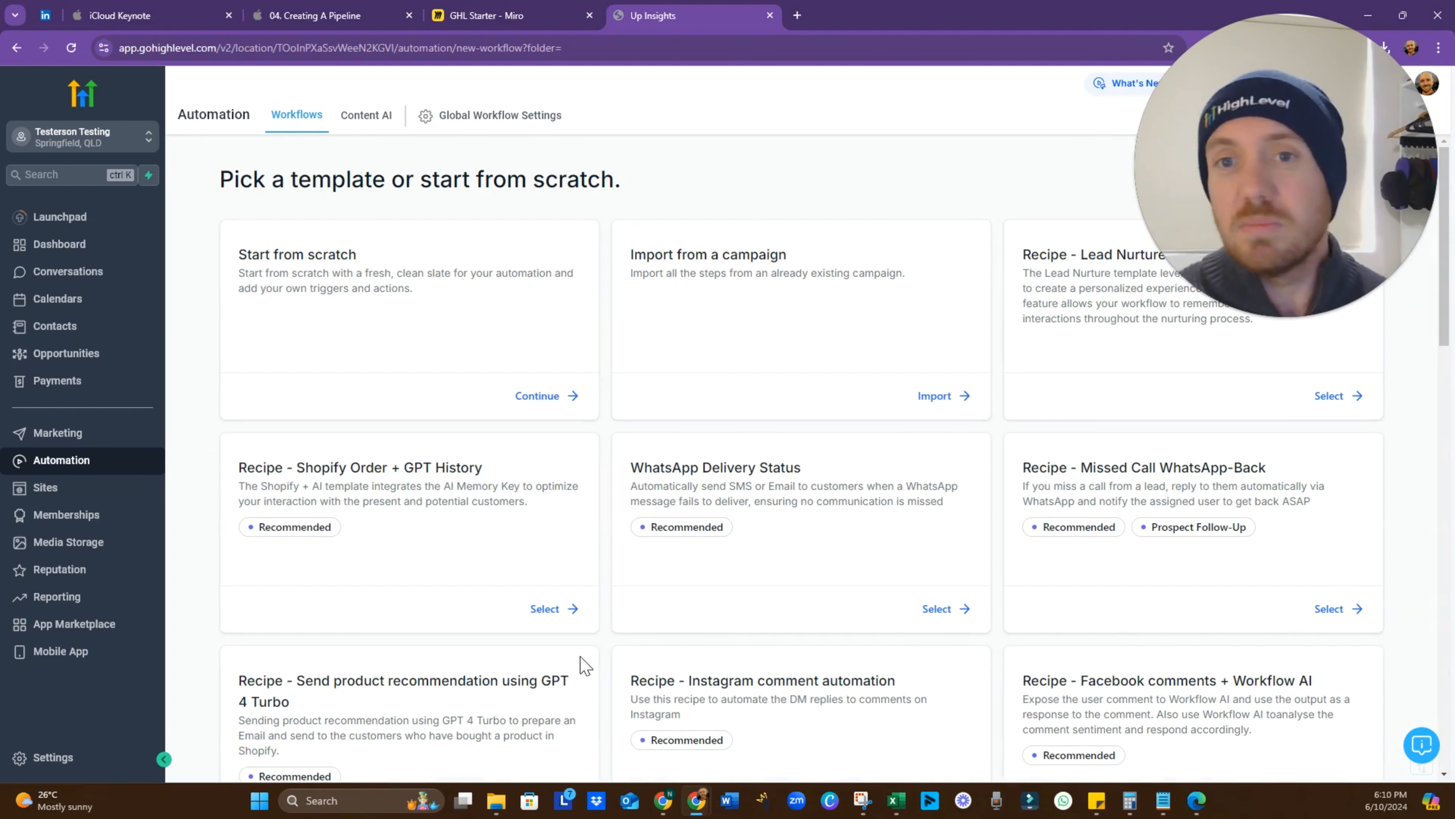
left_click(541, 404)
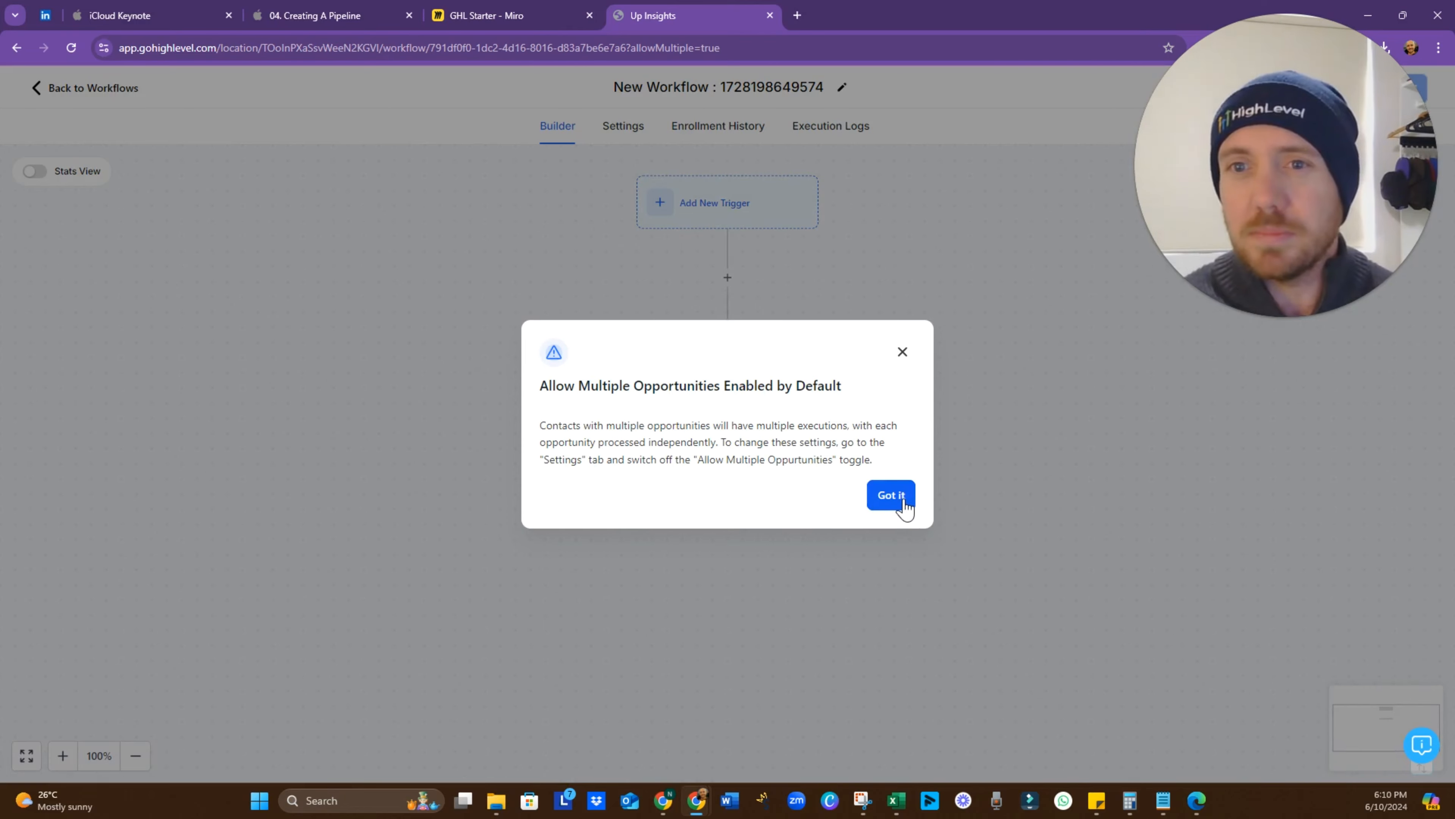
left_click(904, 507)
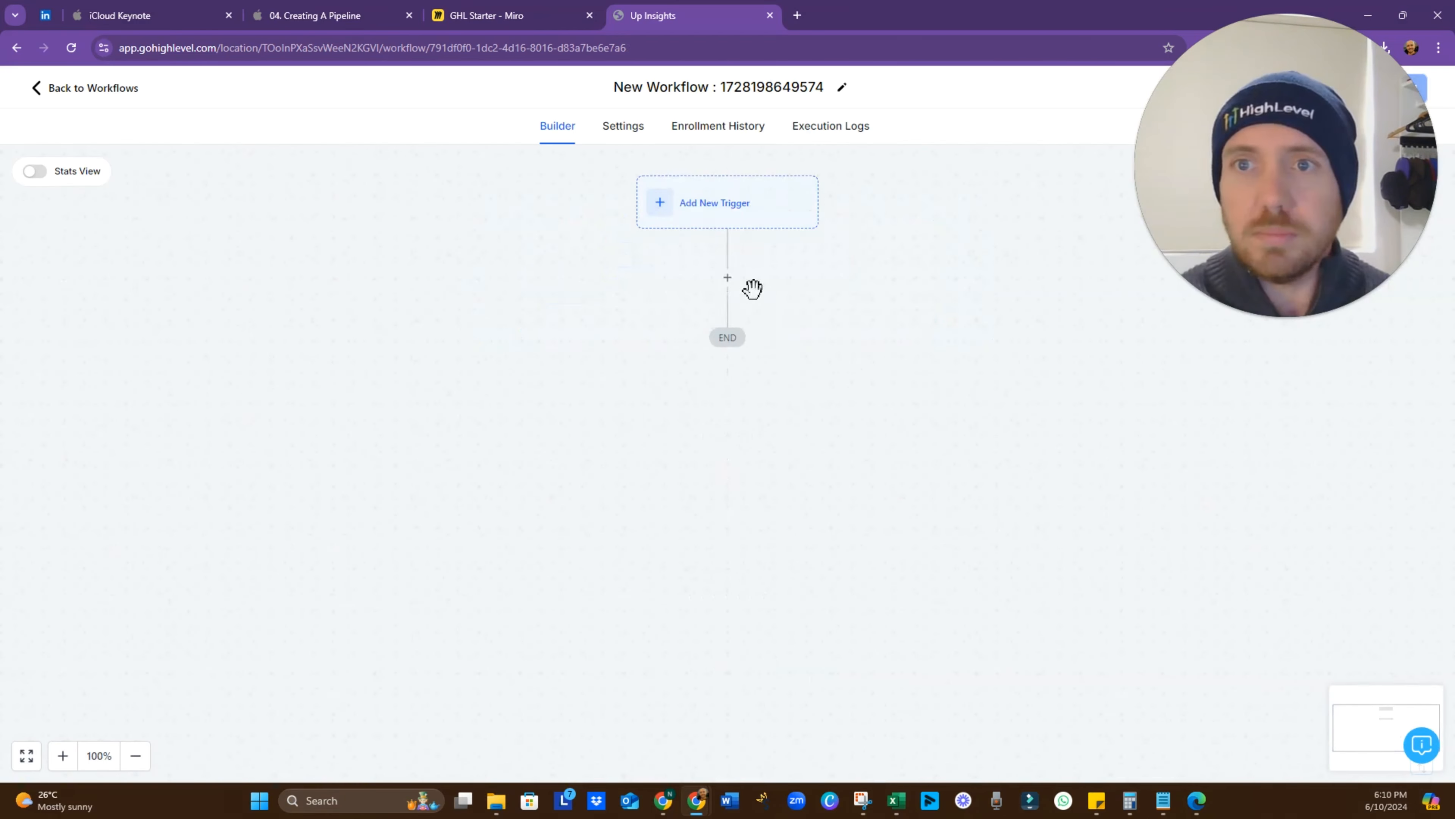
left_click(736, 211)
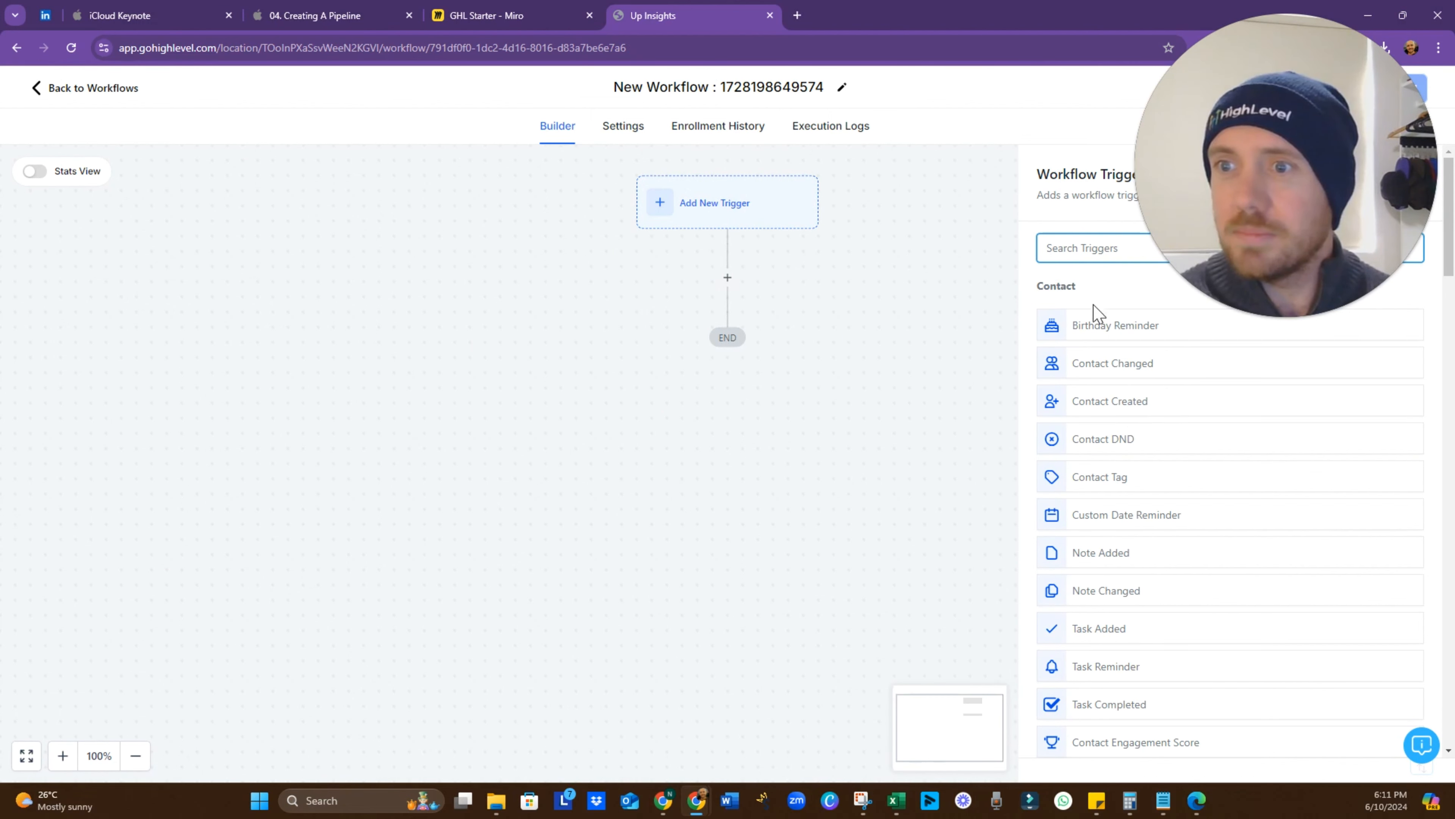
left_click(1107, 412)
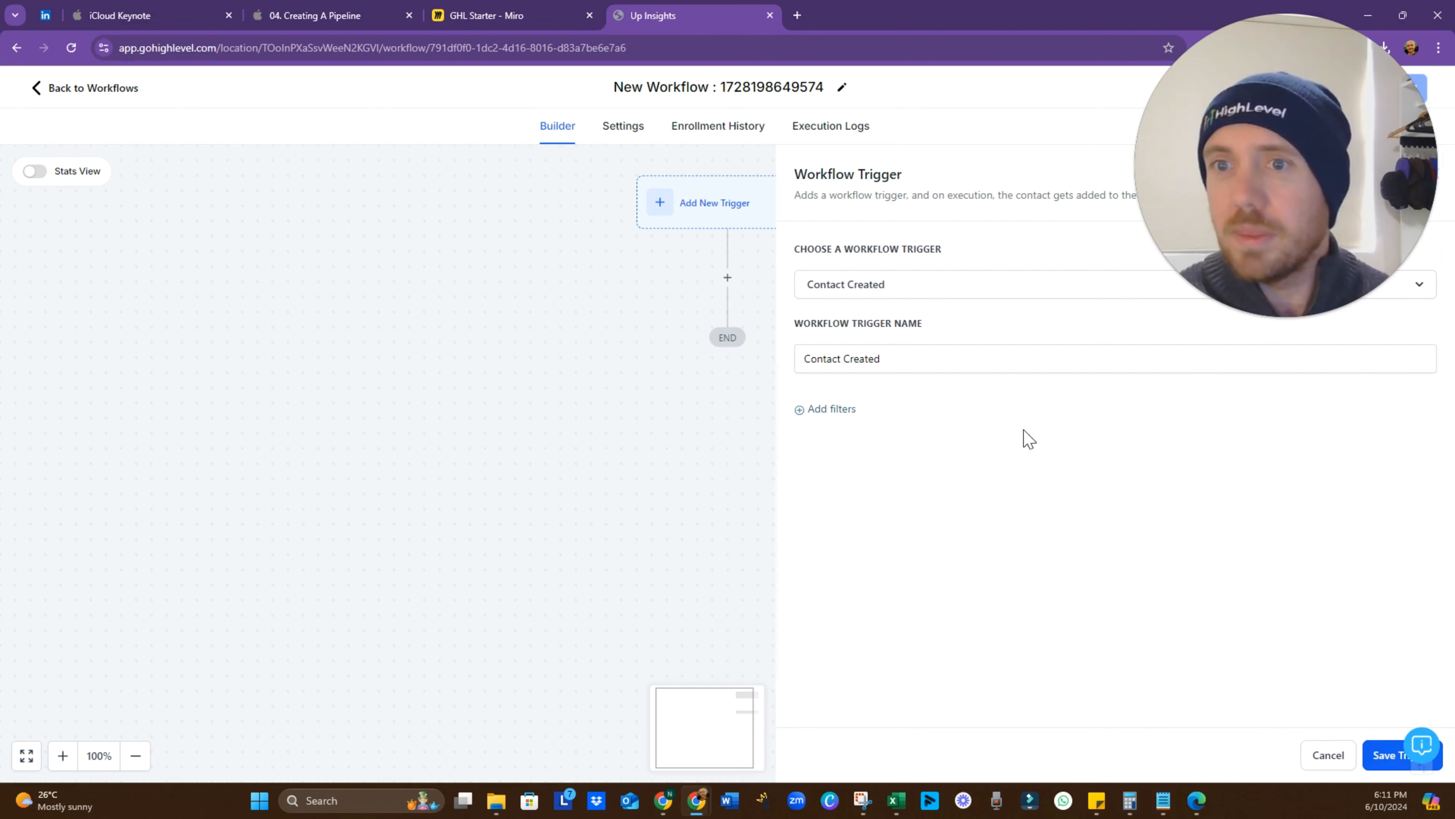
left_click(848, 414)
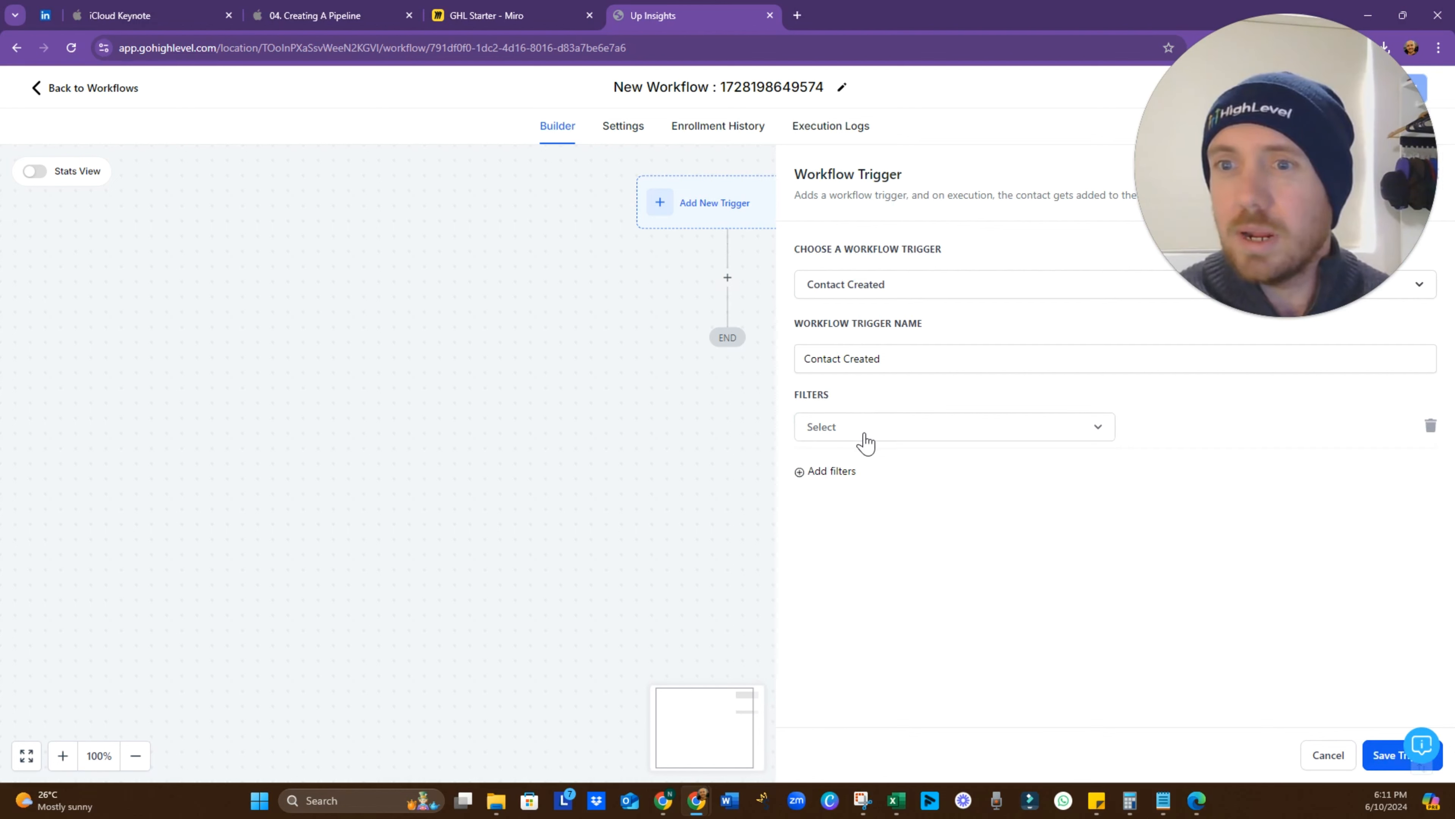
left_click(861, 433)
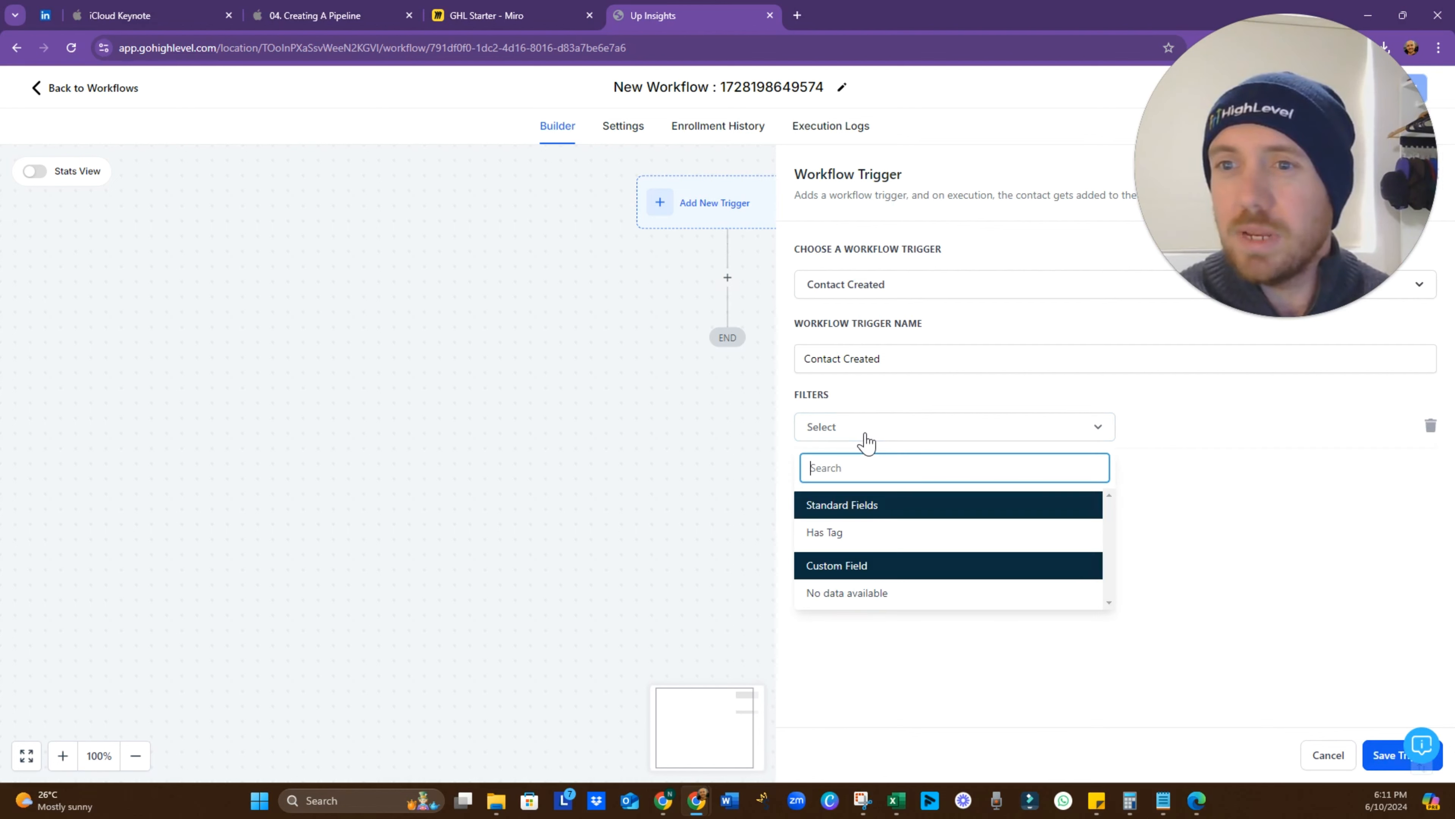
left_click(1218, 488)
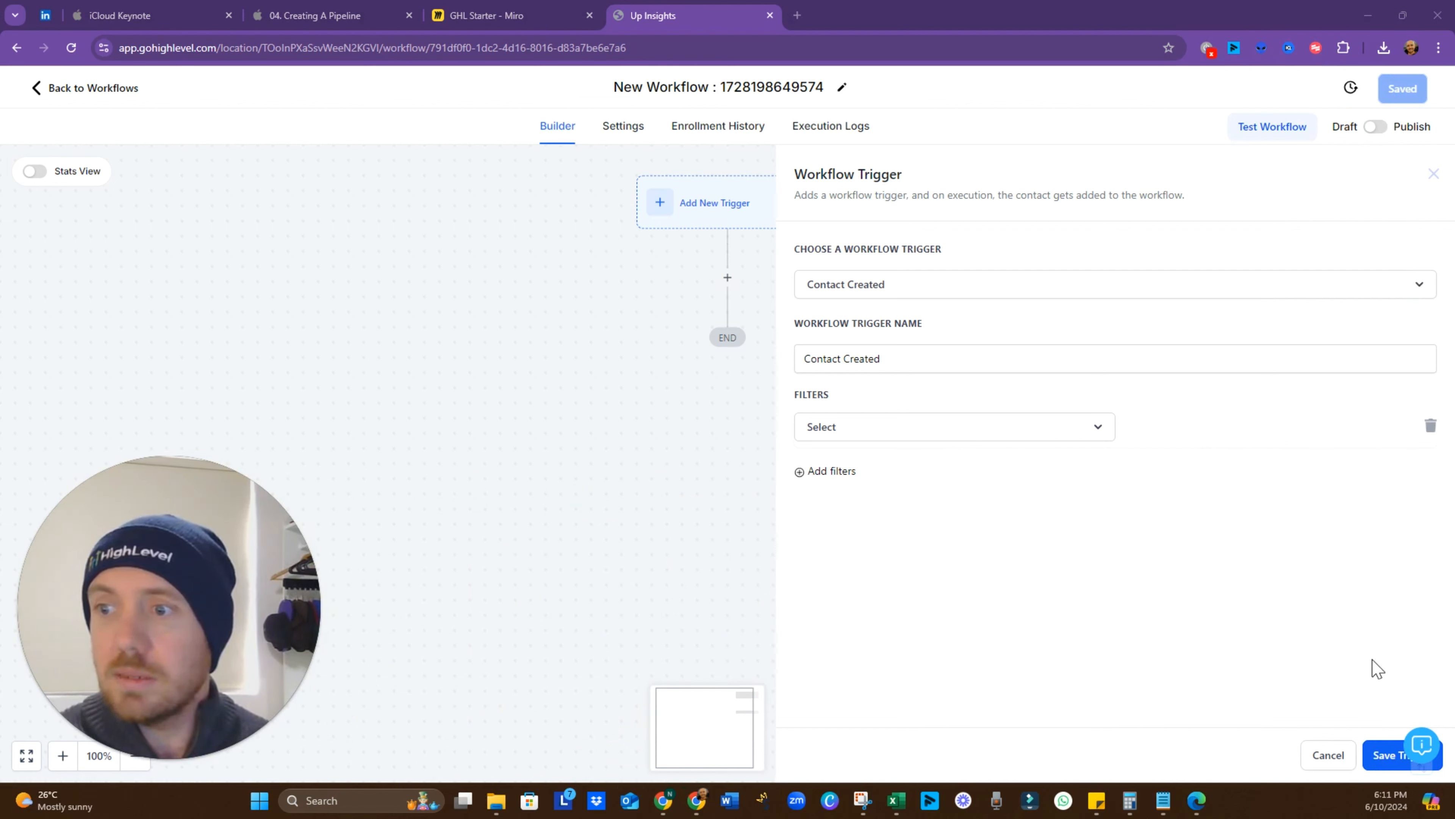
left_click(1421, 767)
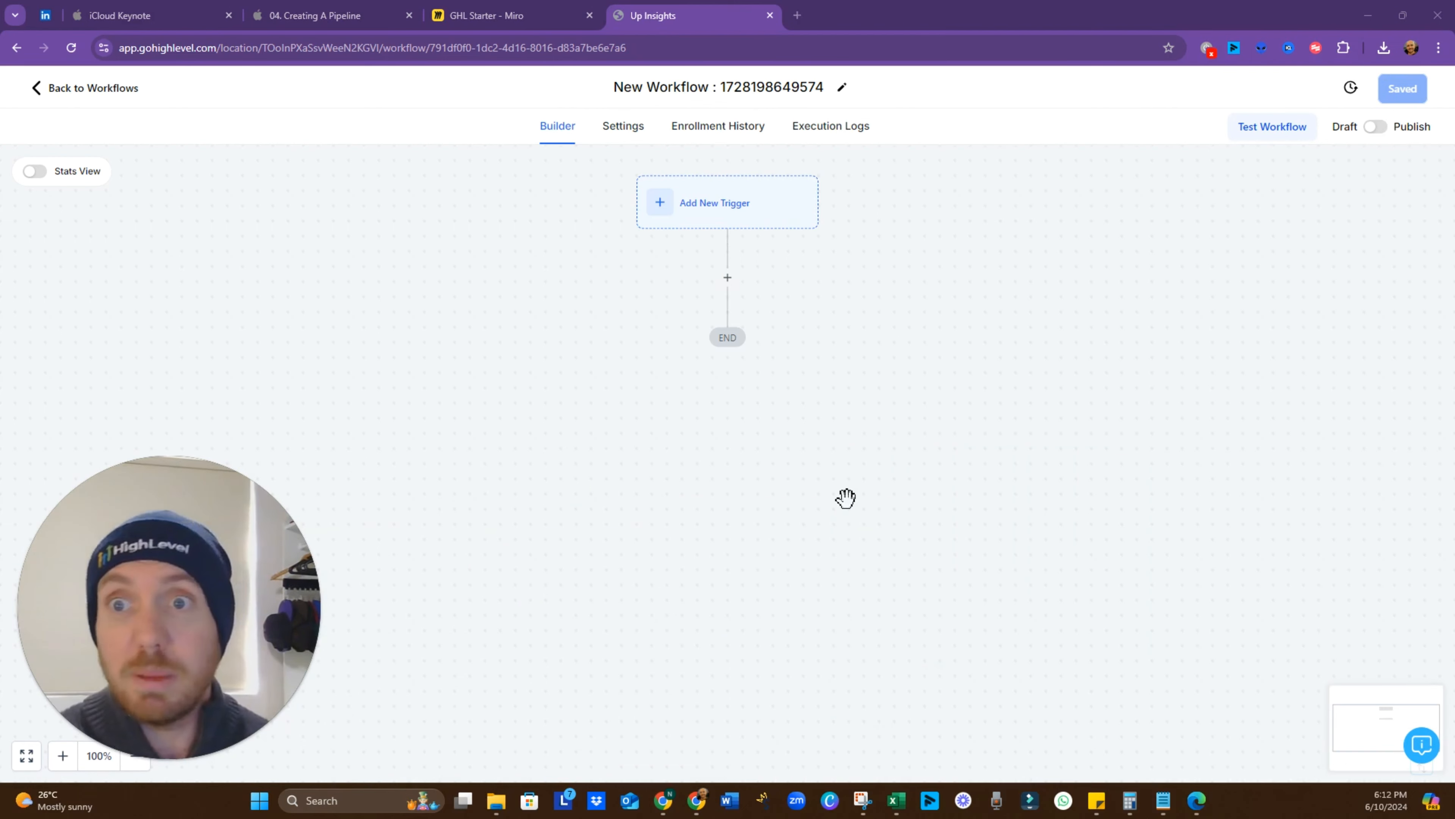
Step: Choose Form Submitted as the workflow's new trigger
left_click(687, 220)
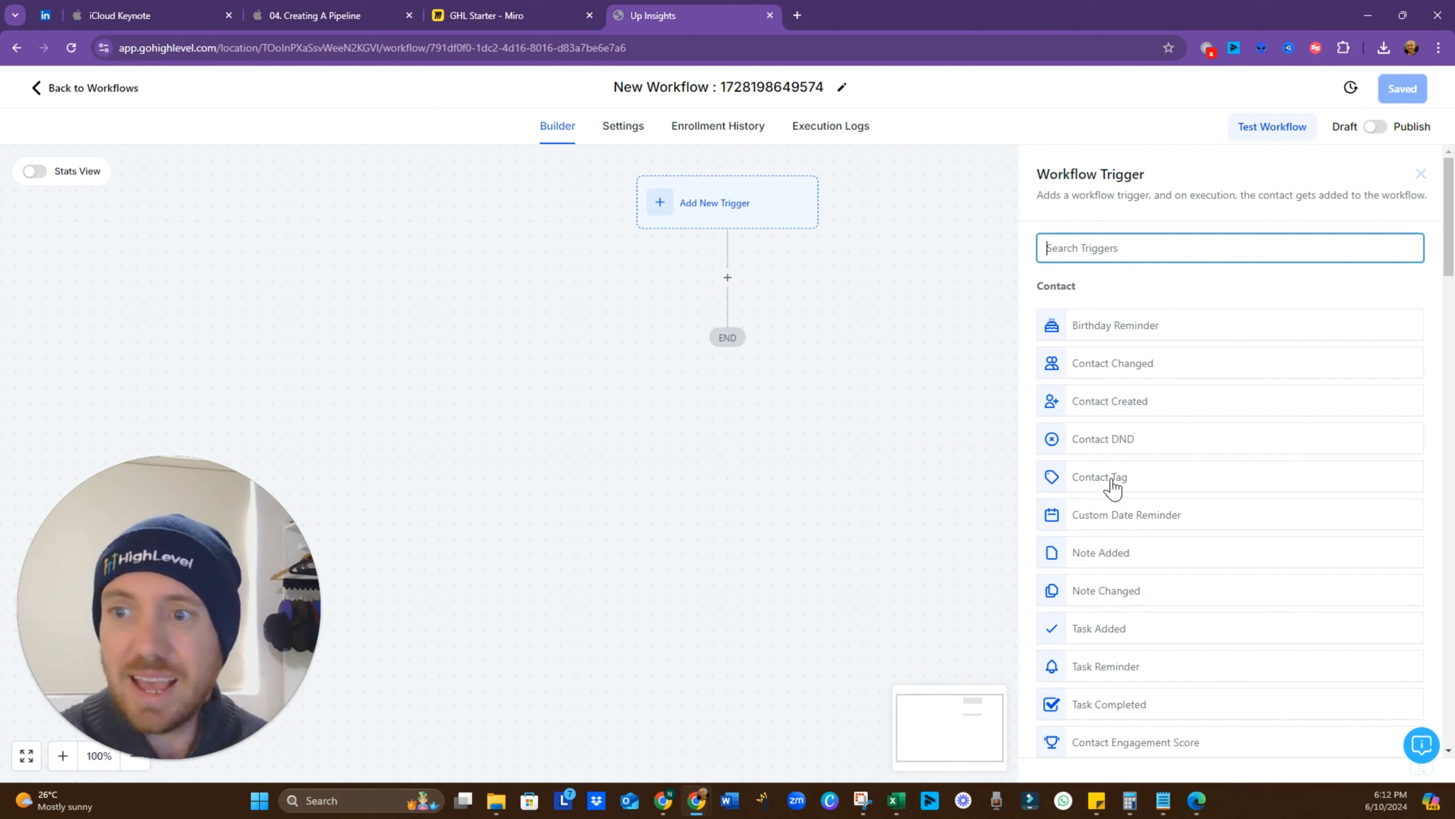
scroll(1111, 559, "down", 9)
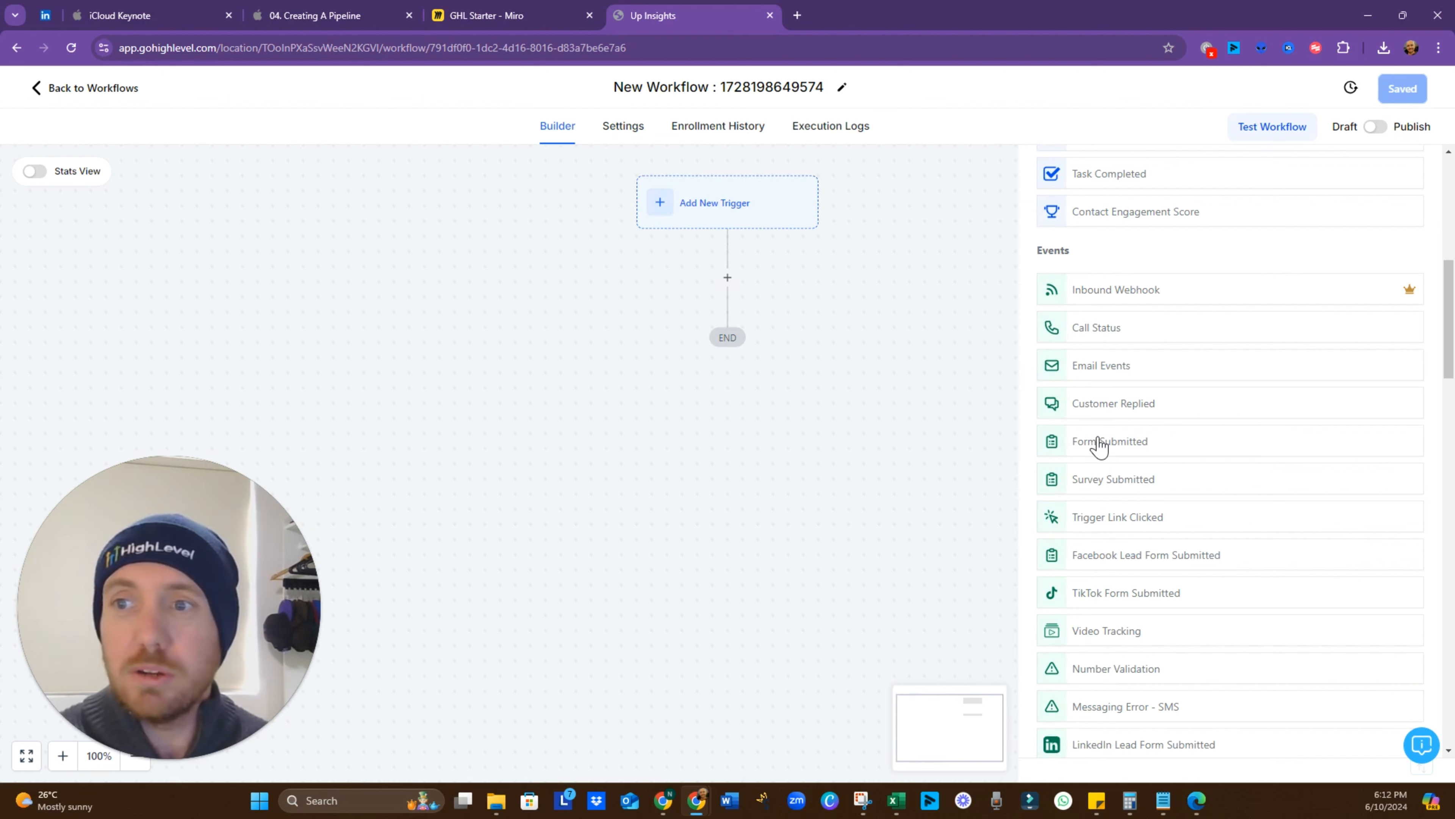
left_click(1127, 453)
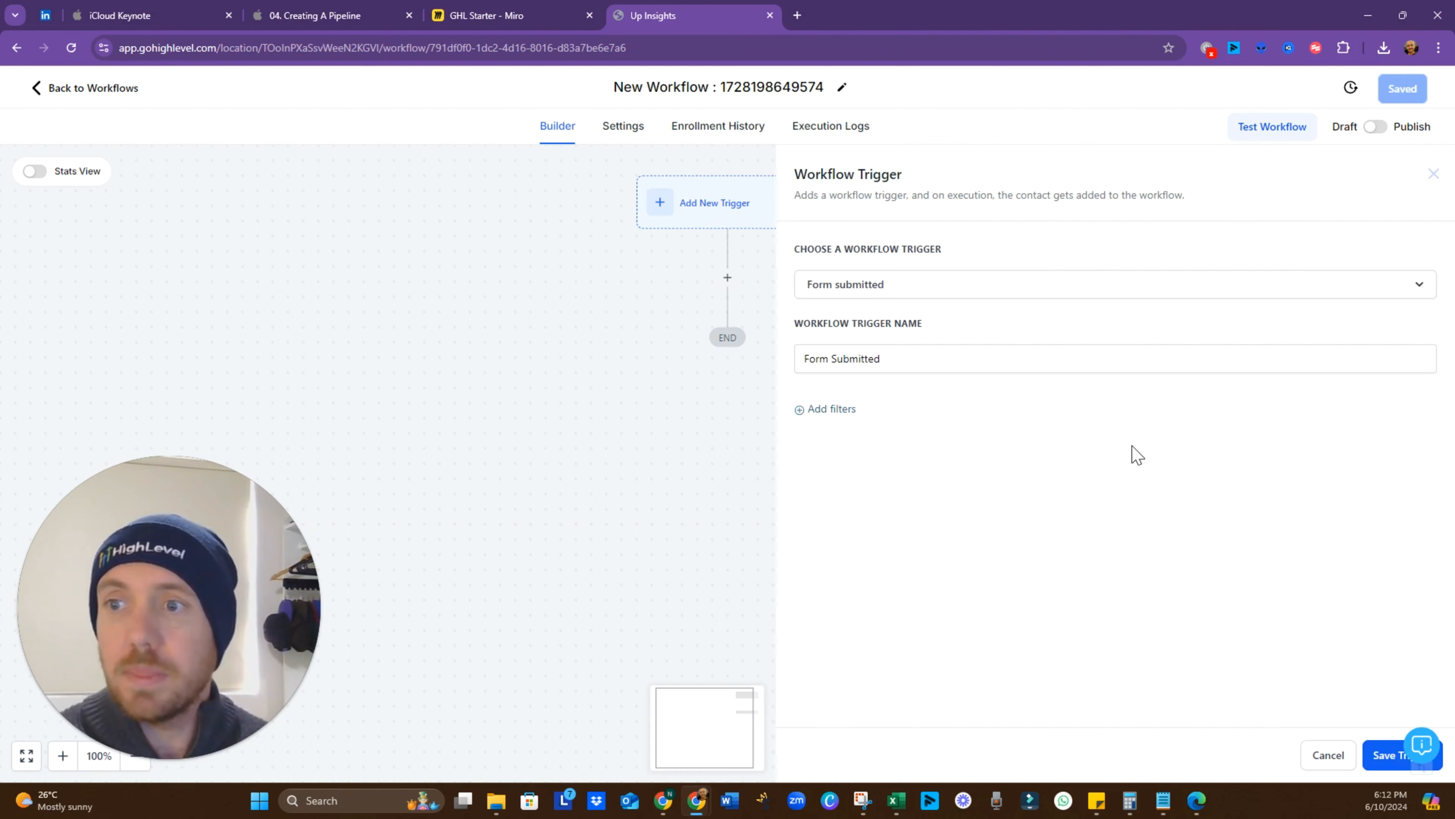
left_click(825, 410)
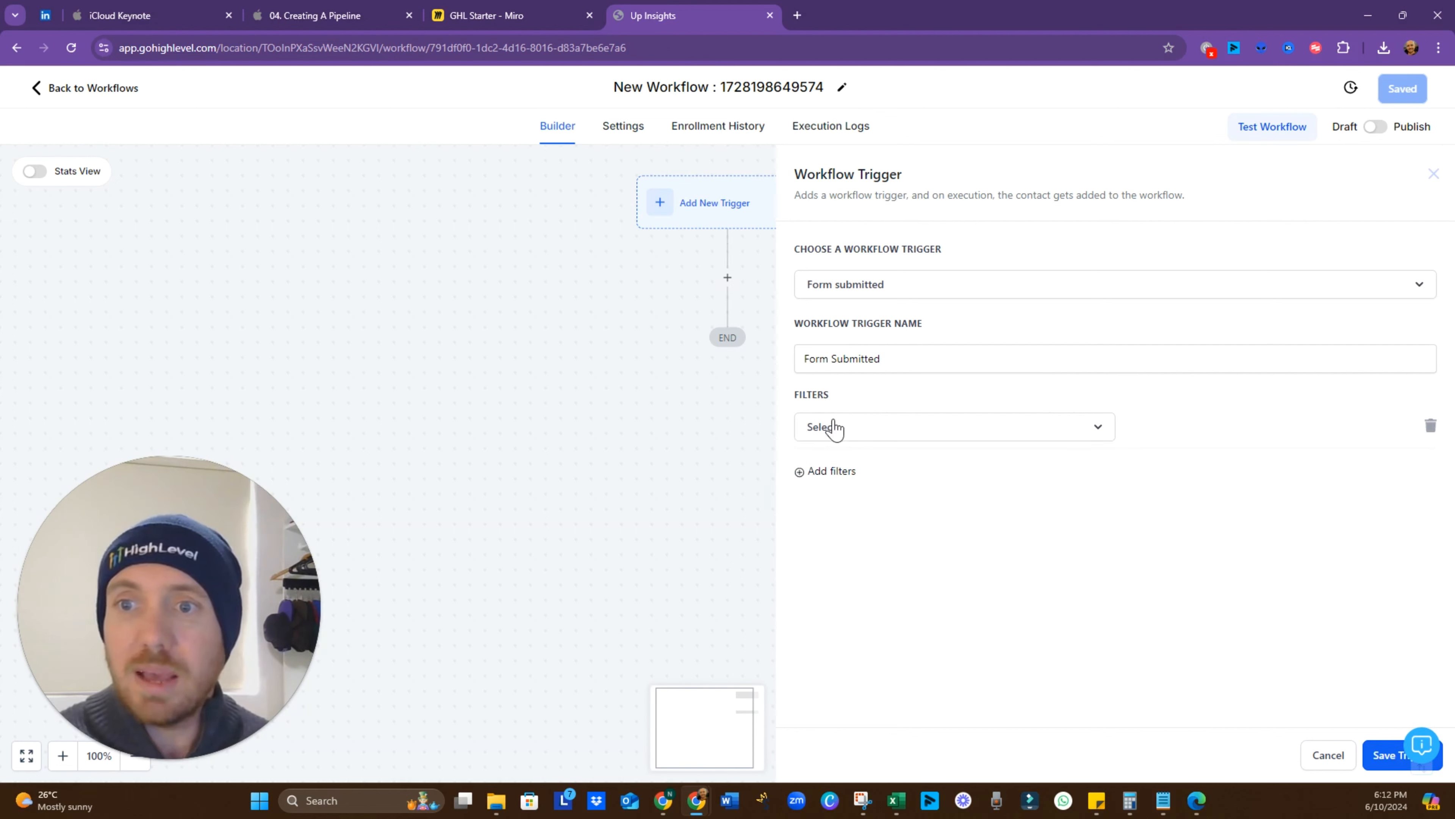
left_click(882, 441)
left_click(871, 532)
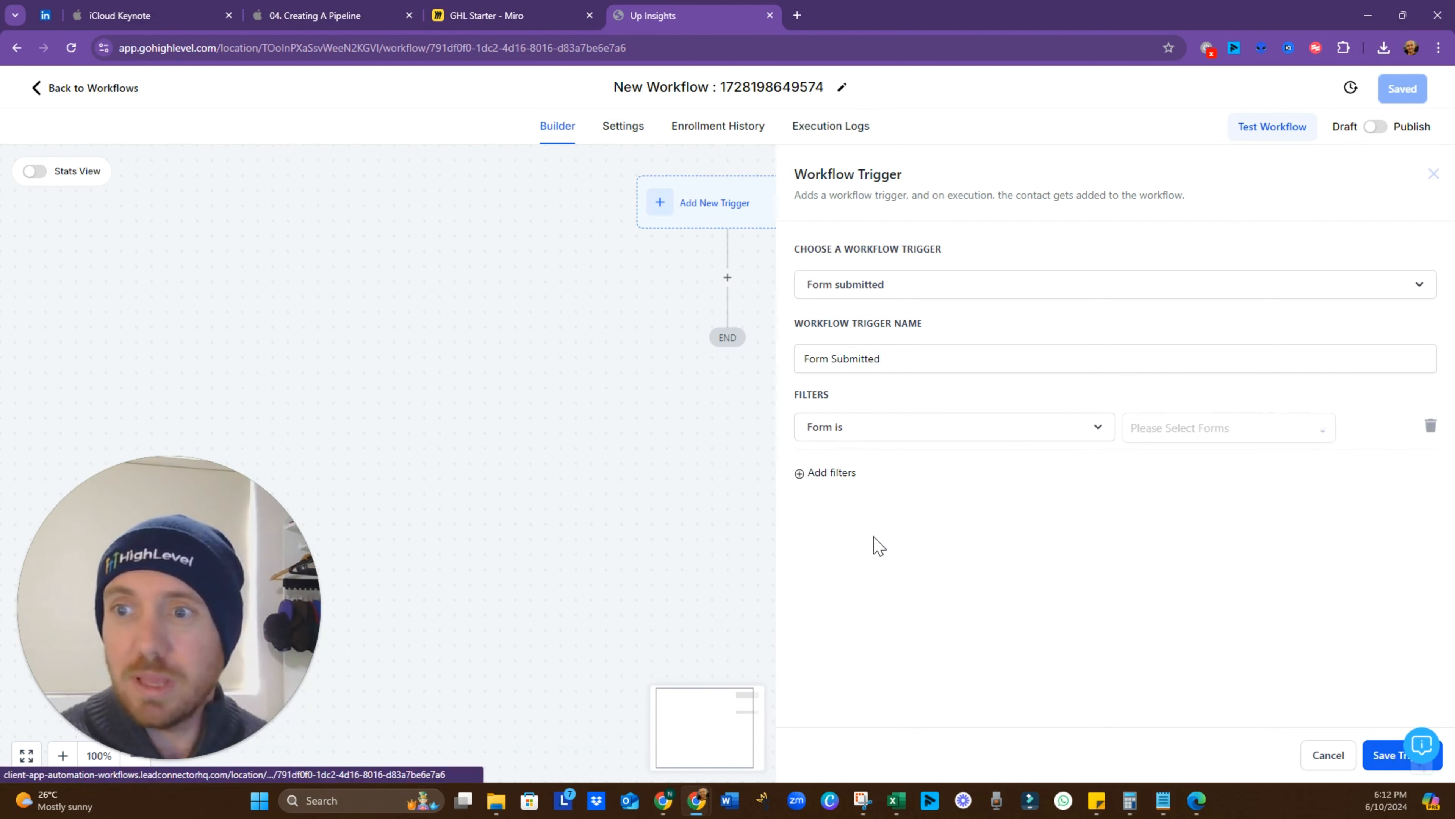
left_click(1173, 442)
left_click(1004, 505)
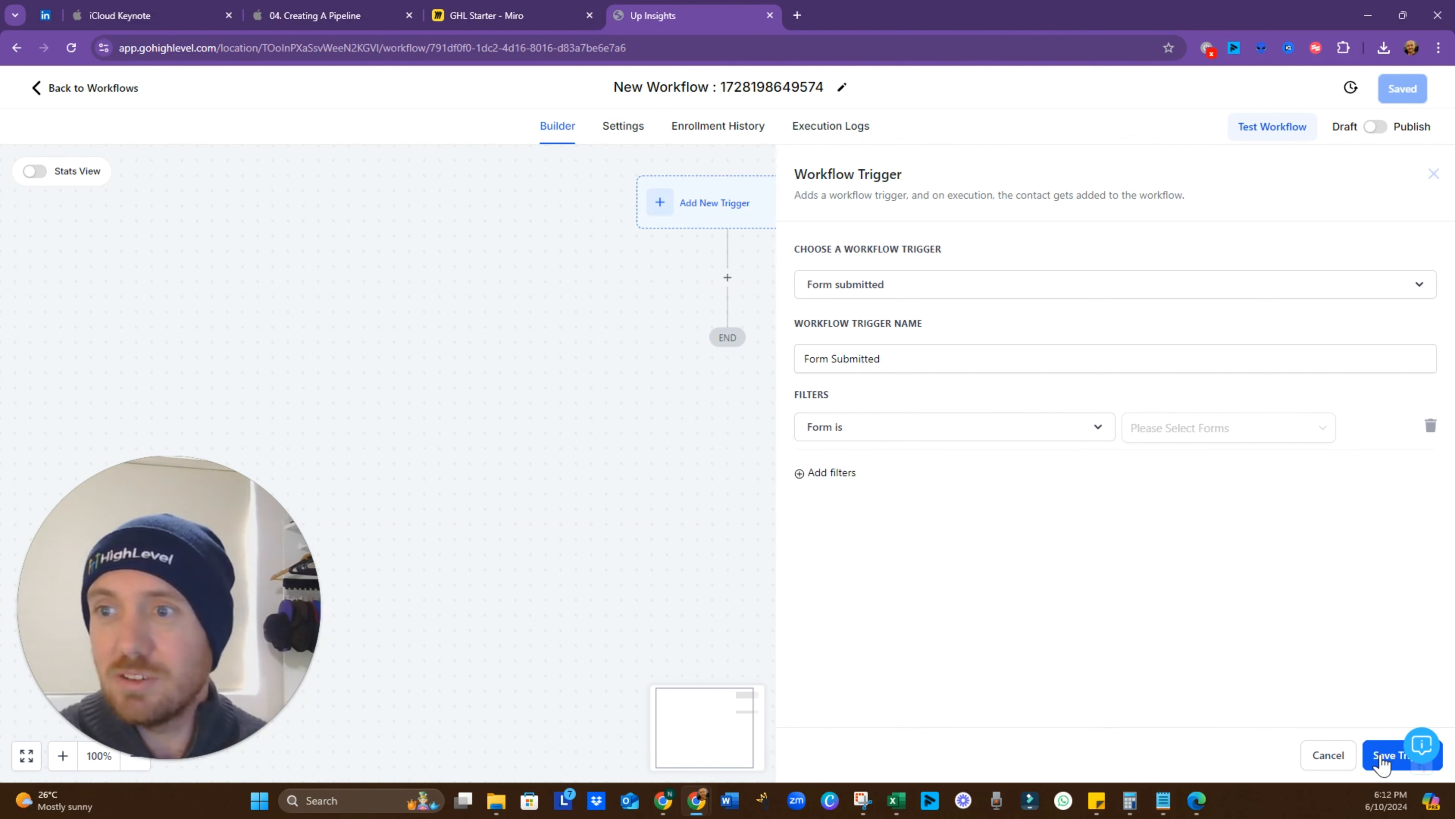
left_click(1431, 427)
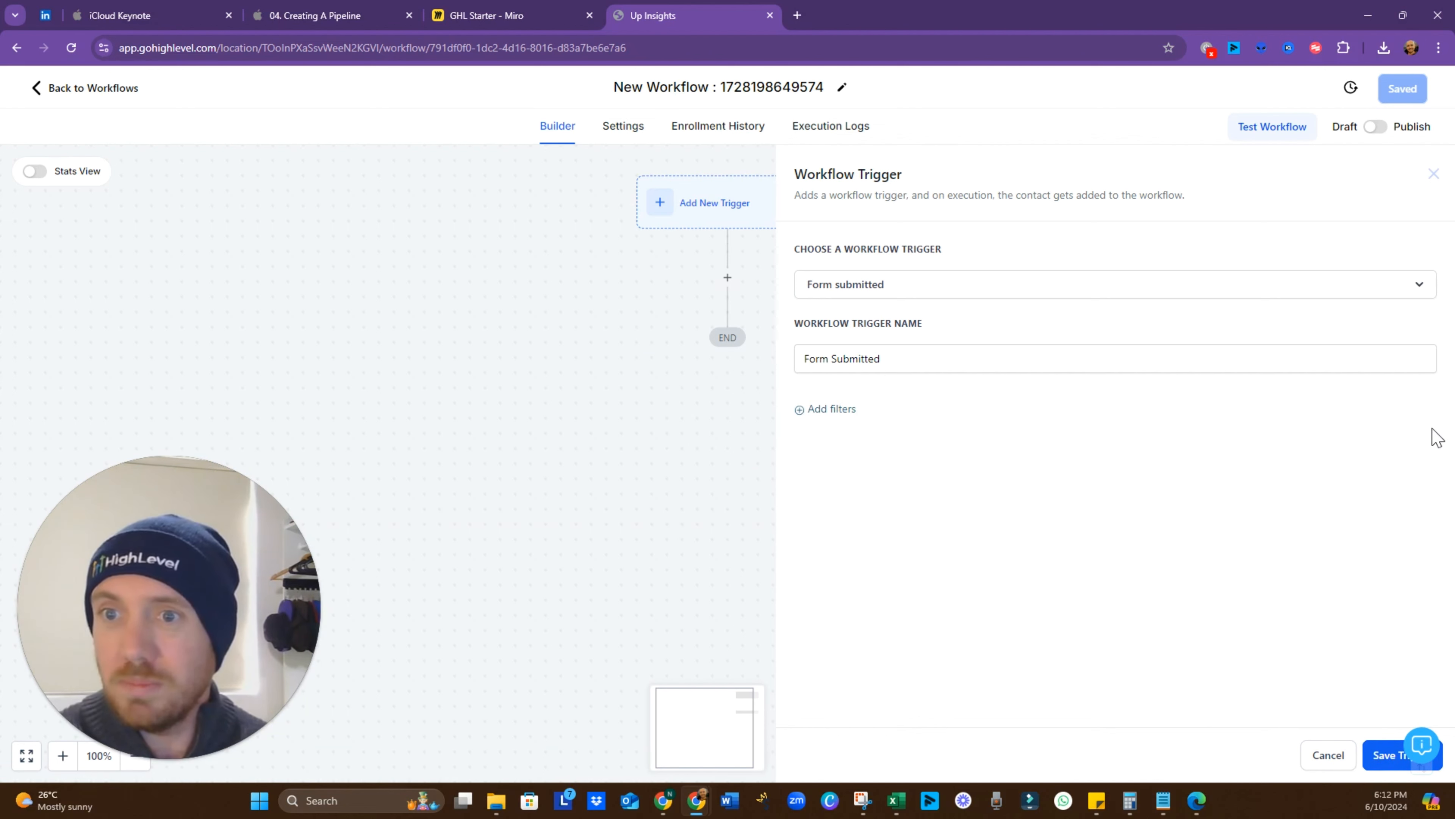
Step: Save the Form Submitted trigger without filters and save the workflow
left_click(1375, 756)
left_click(1407, 91)
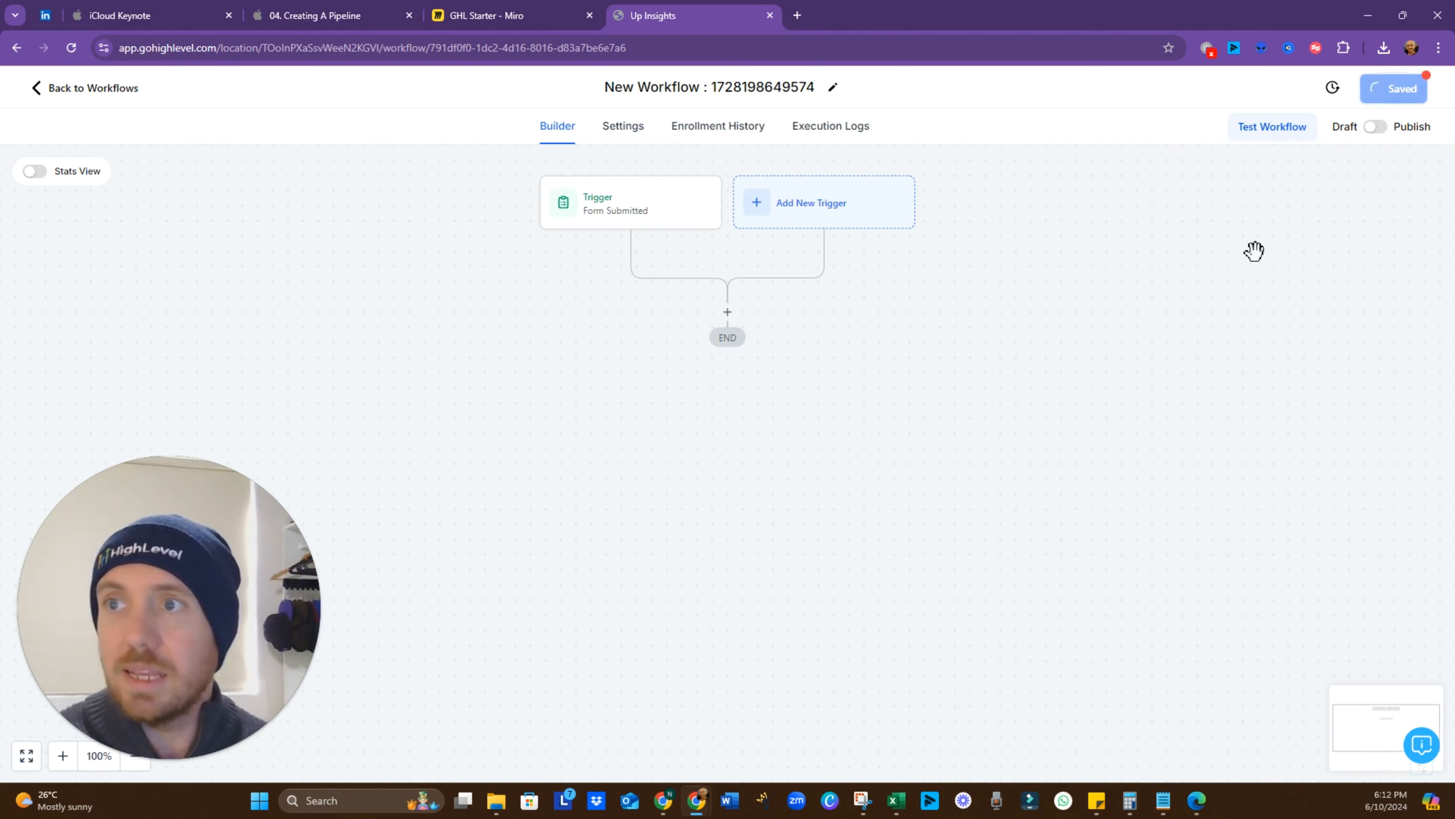
Step: Rename the form trigger to "Lead Form Submitted", then save the trigger and the workflow
left_click(615, 218)
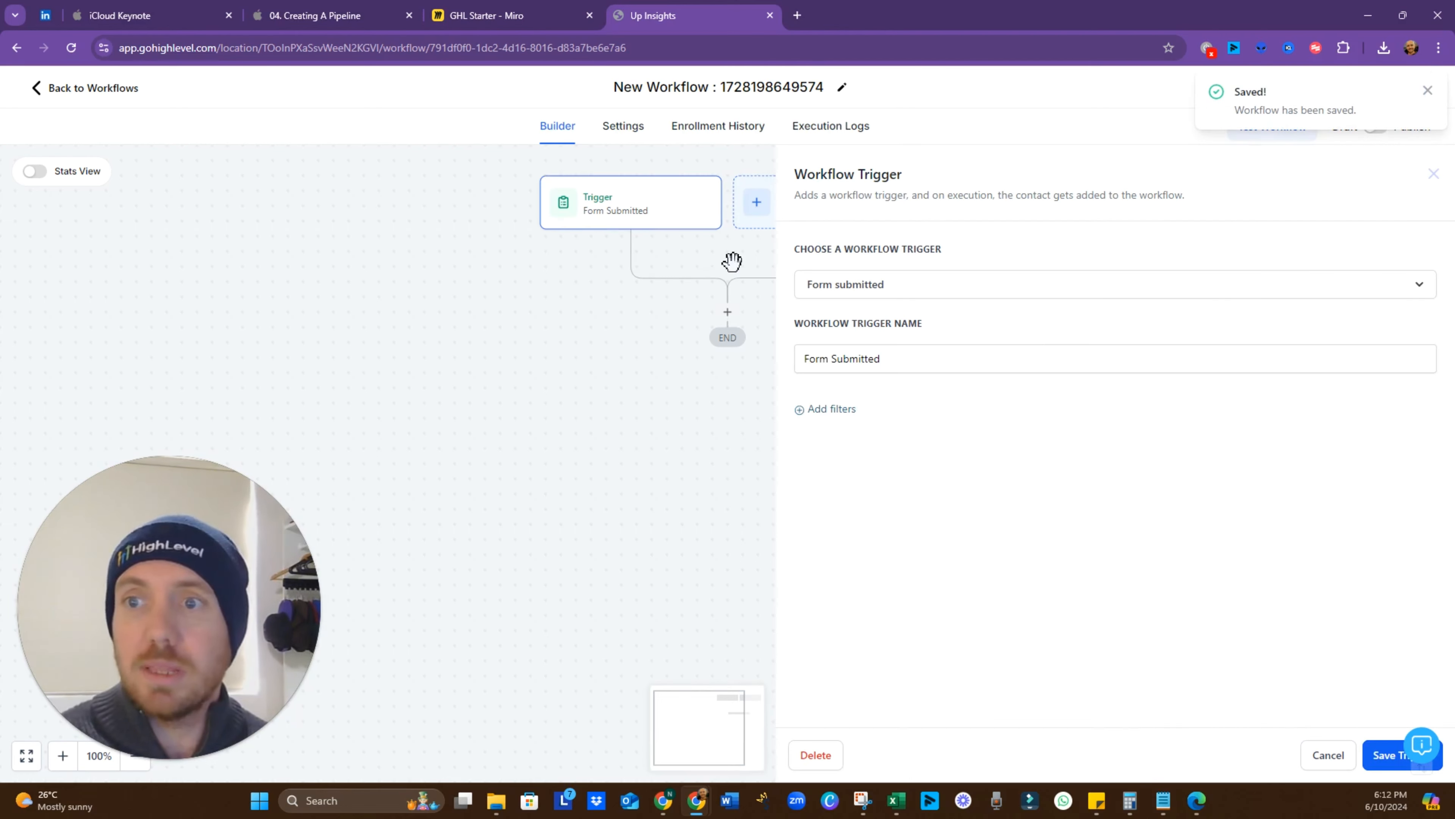
left_click(974, 284)
left_click(978, 235)
left_click(922, 366)
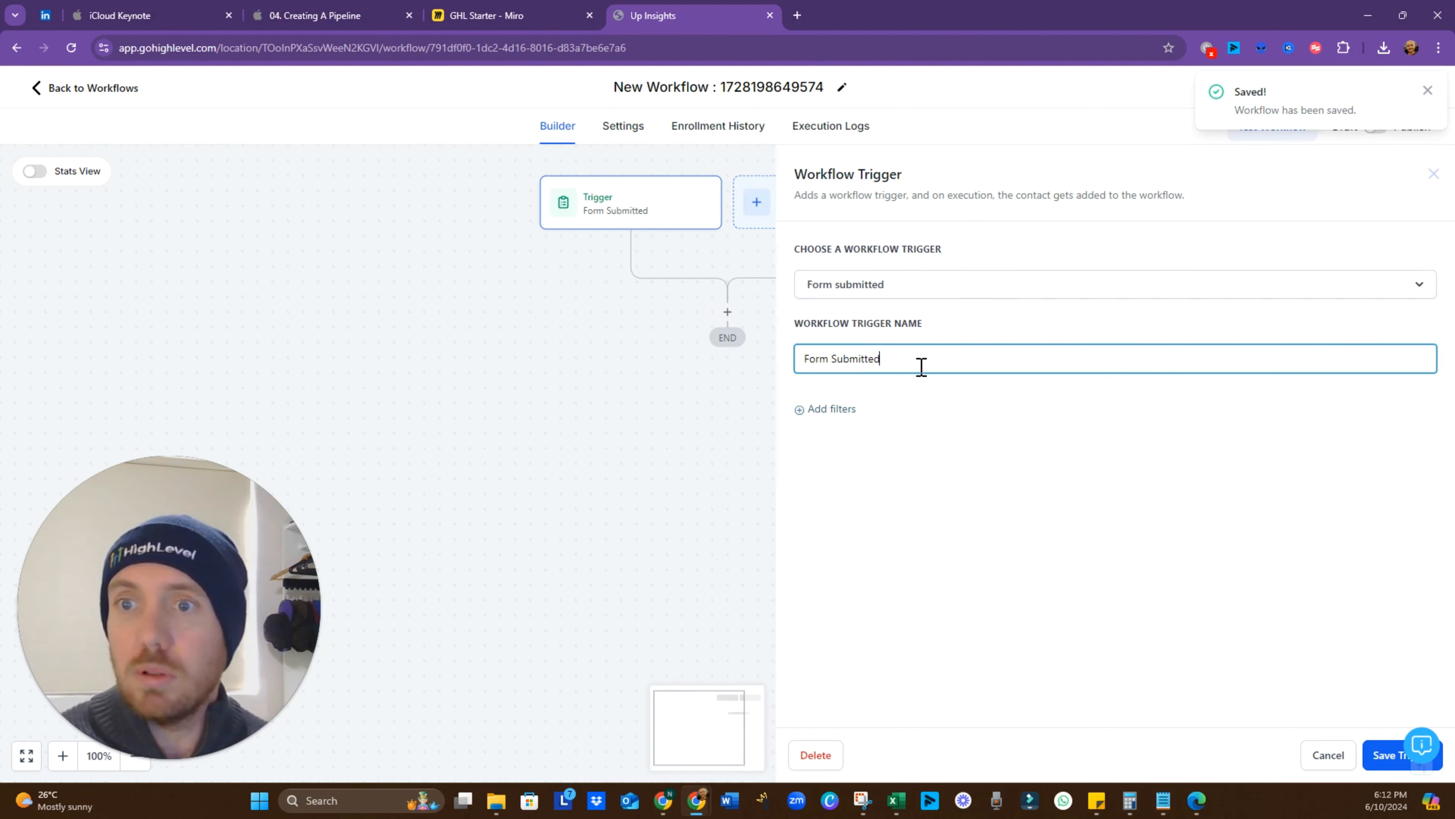
key("Home")
type("L")
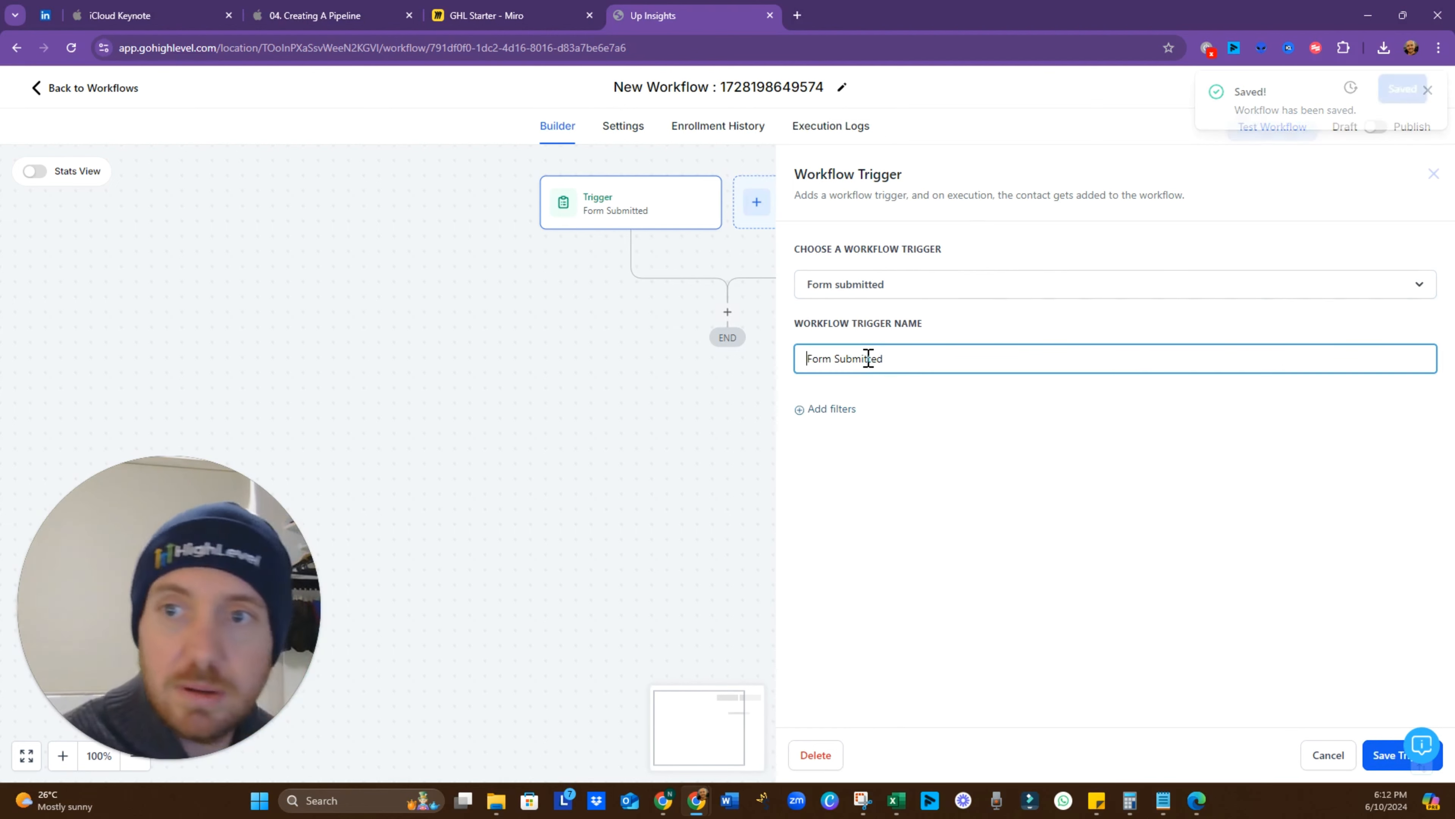
type("ead")
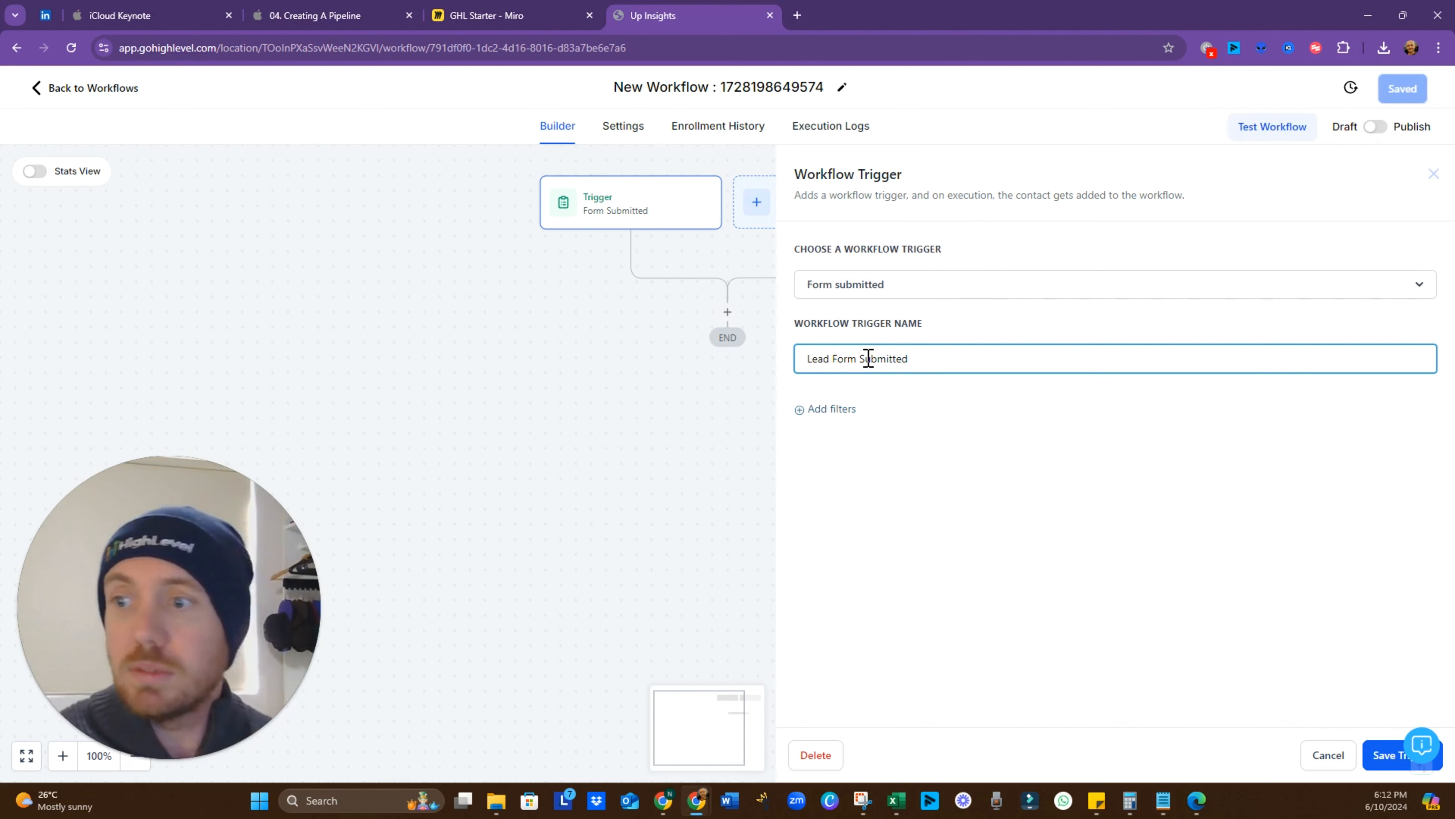
left_click(1389, 756)
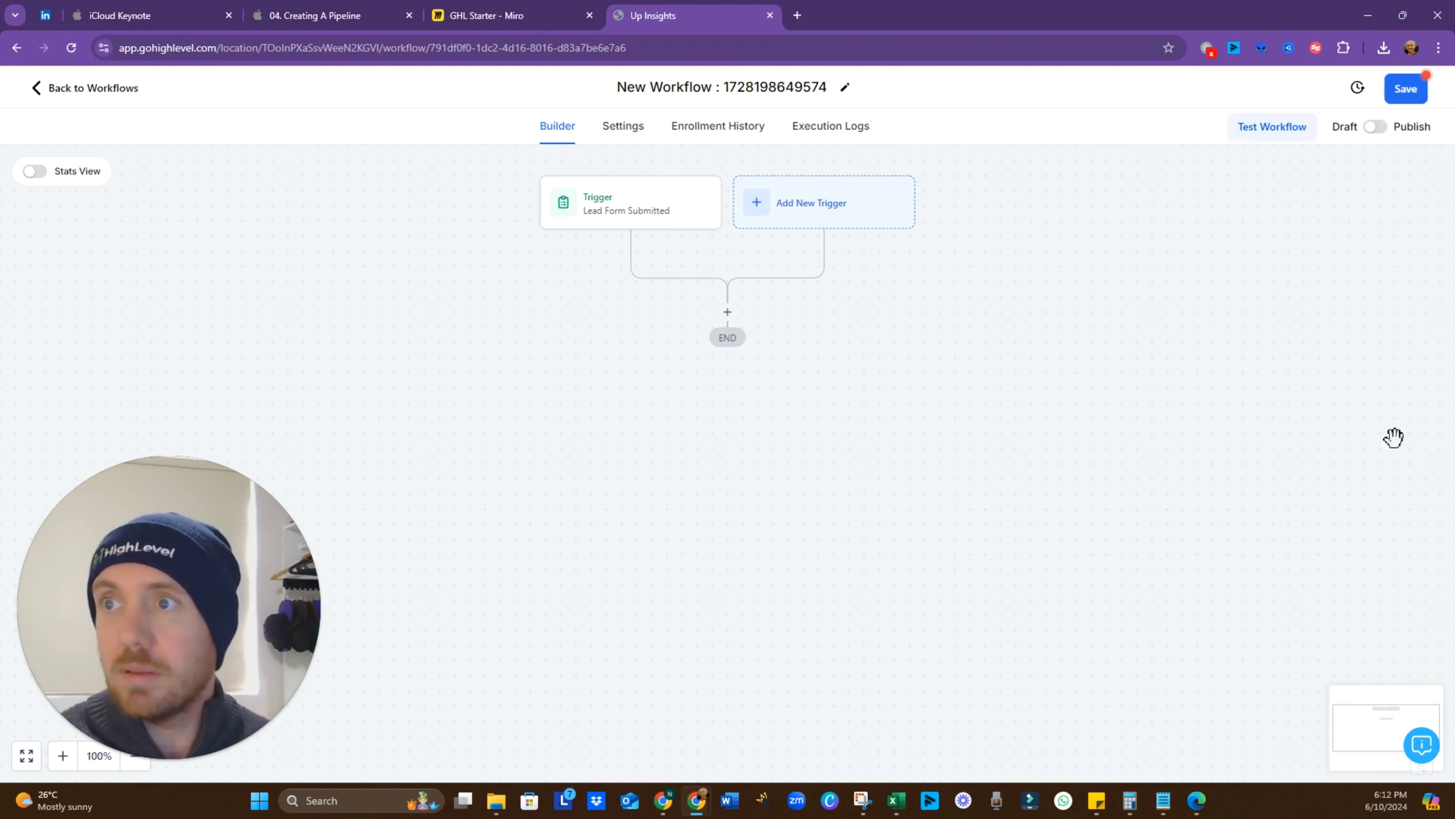
left_click(1394, 91)
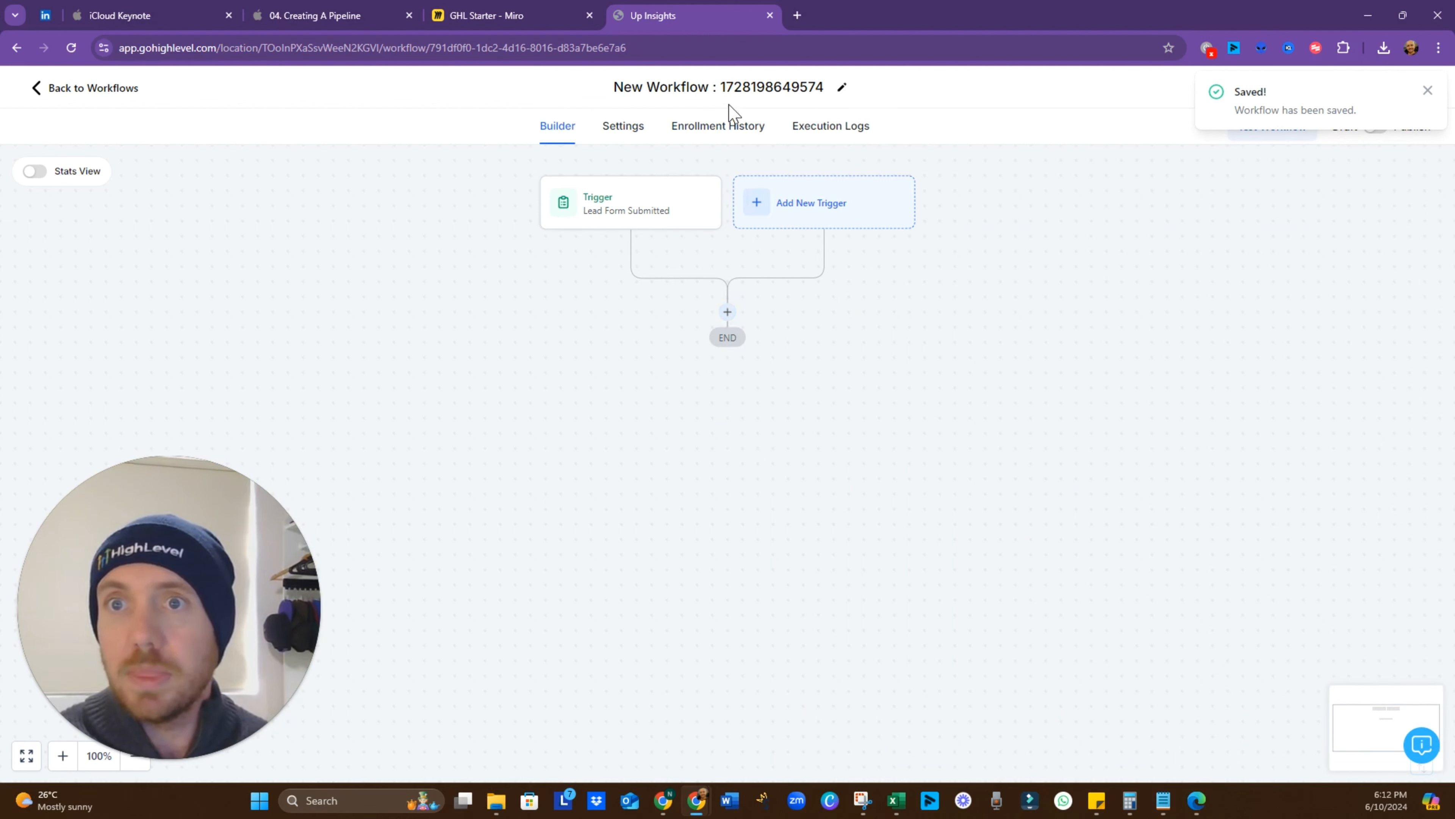
Step: Add a Create/Update Opportunity action after the trigger and name it "Create Opportunity"
left_click(727, 311)
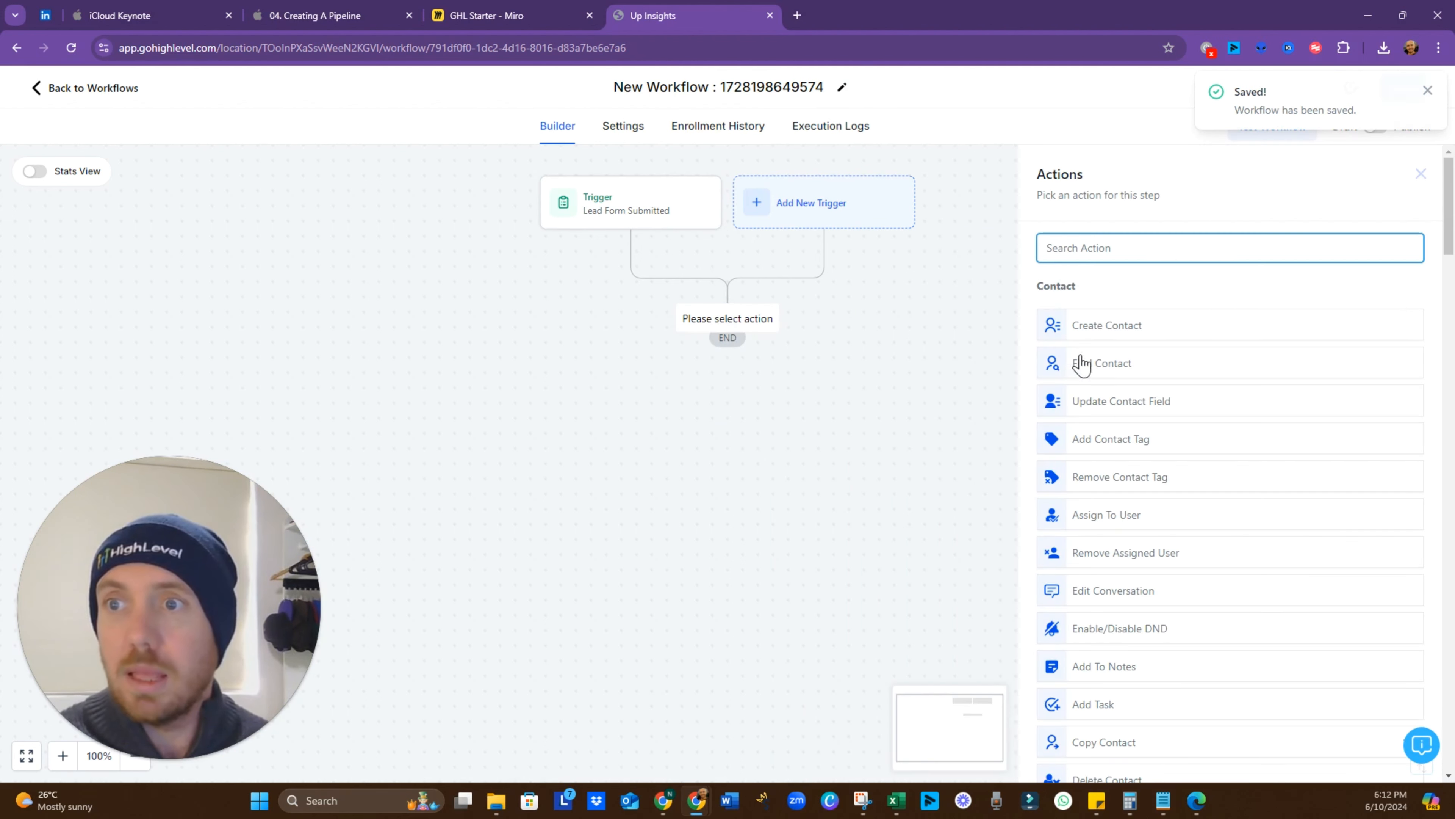
type("creat")
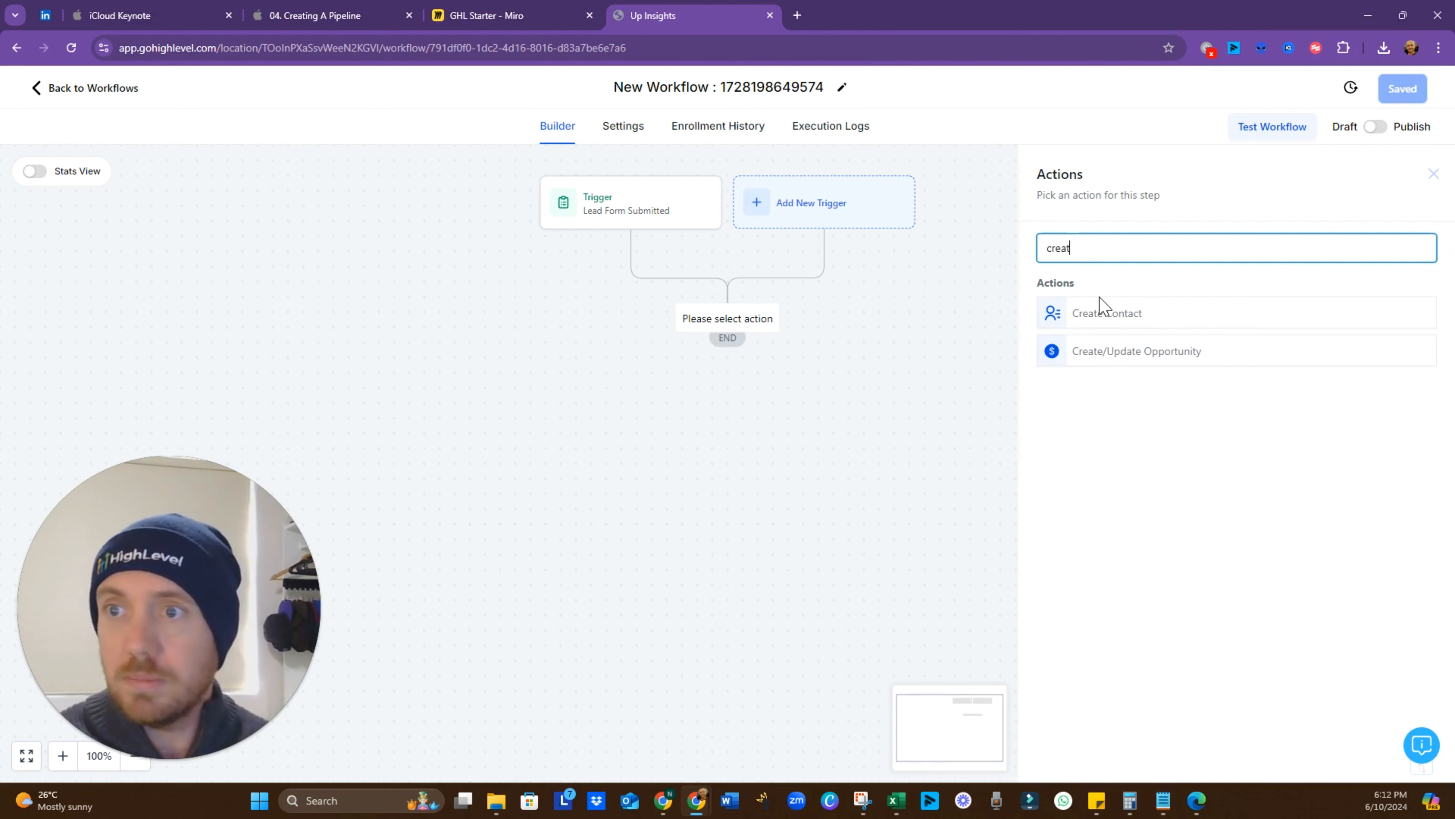
left_click(1125, 361)
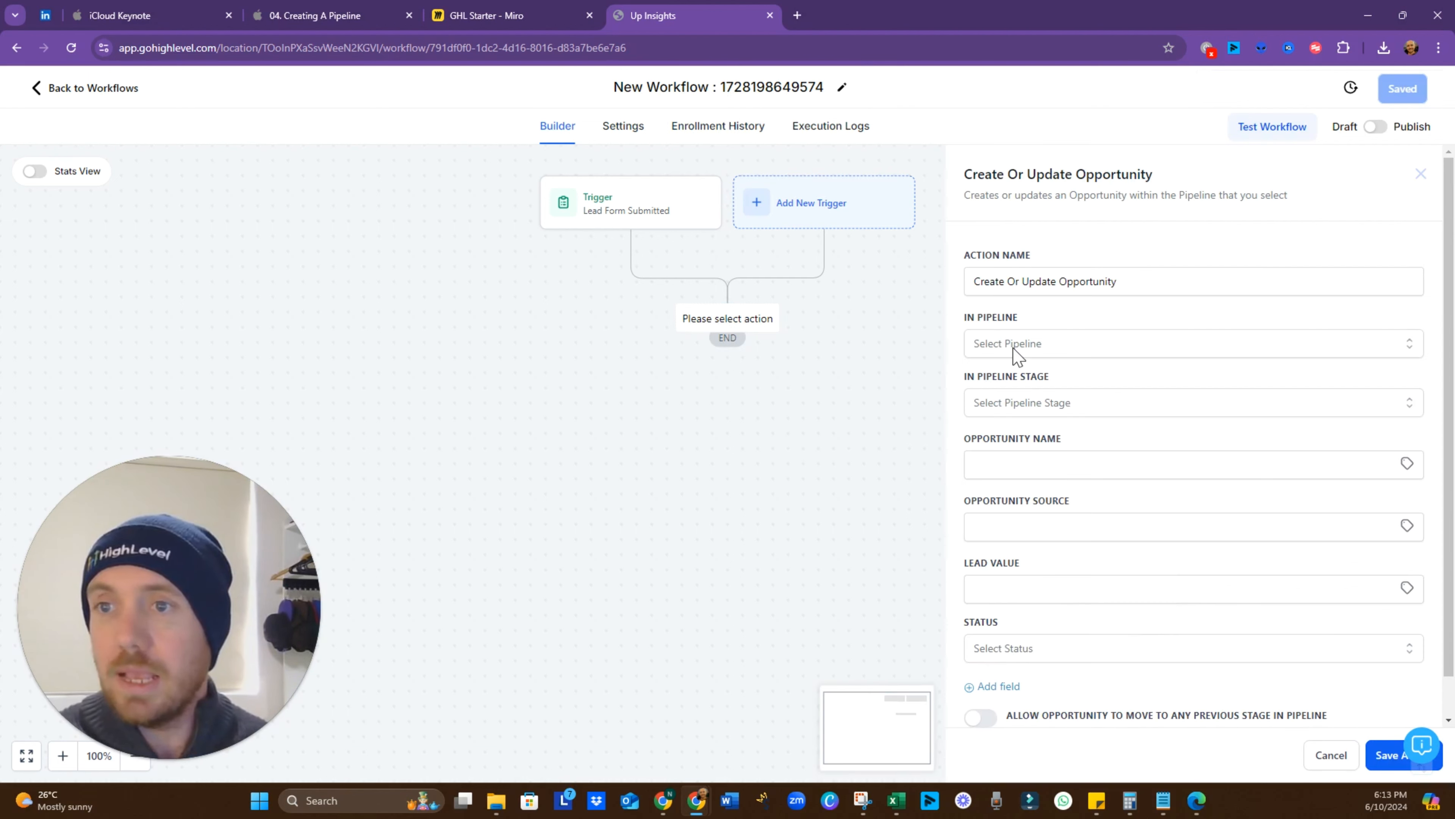
left_click_drag(1007, 280, 1056, 283)
key("BackSpace")
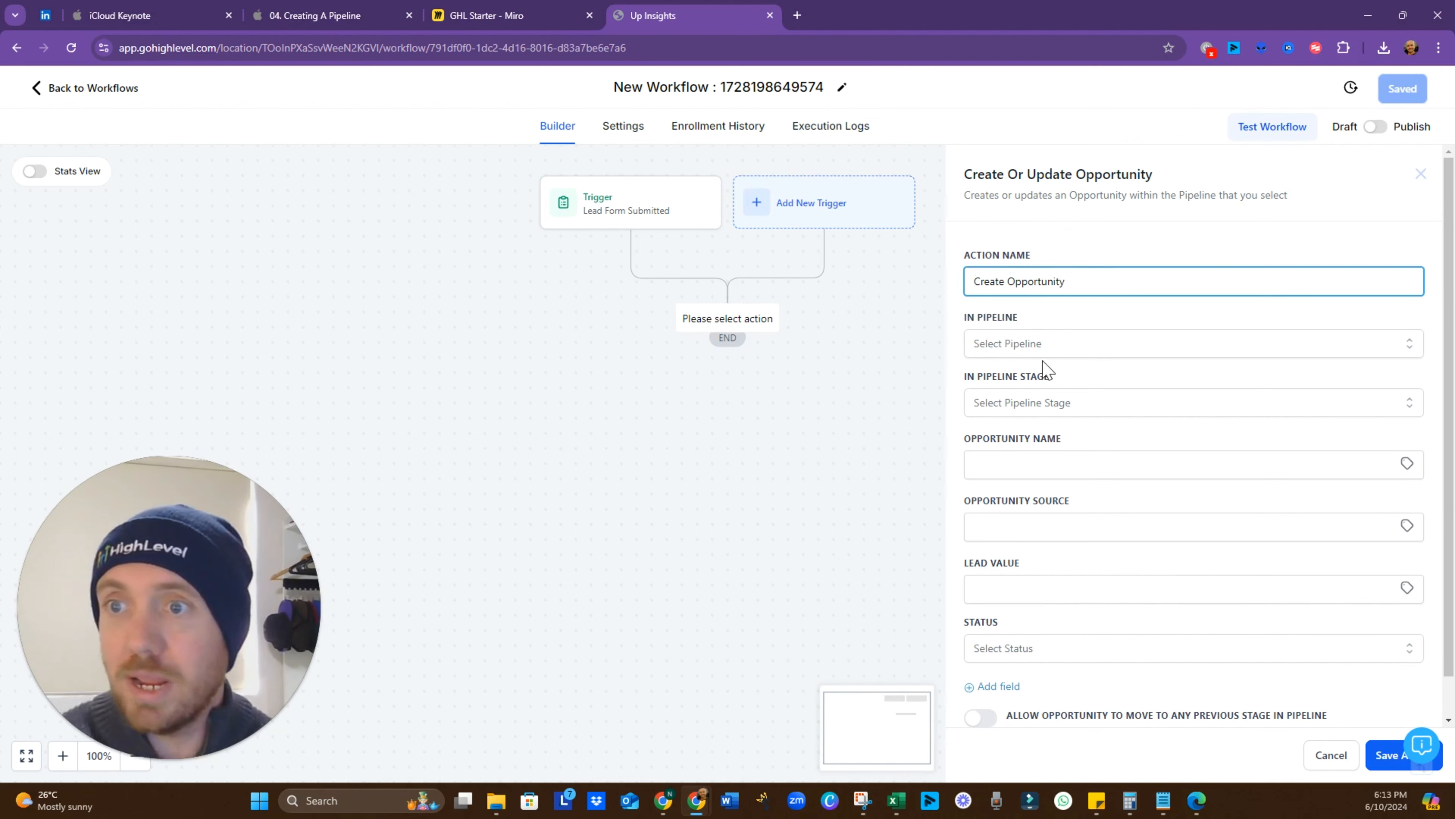
Step: Set the action's pipeline to Leads Pipeline and its pipeline stage to New Lead
left_click(1040, 347)
left_click(1017, 412)
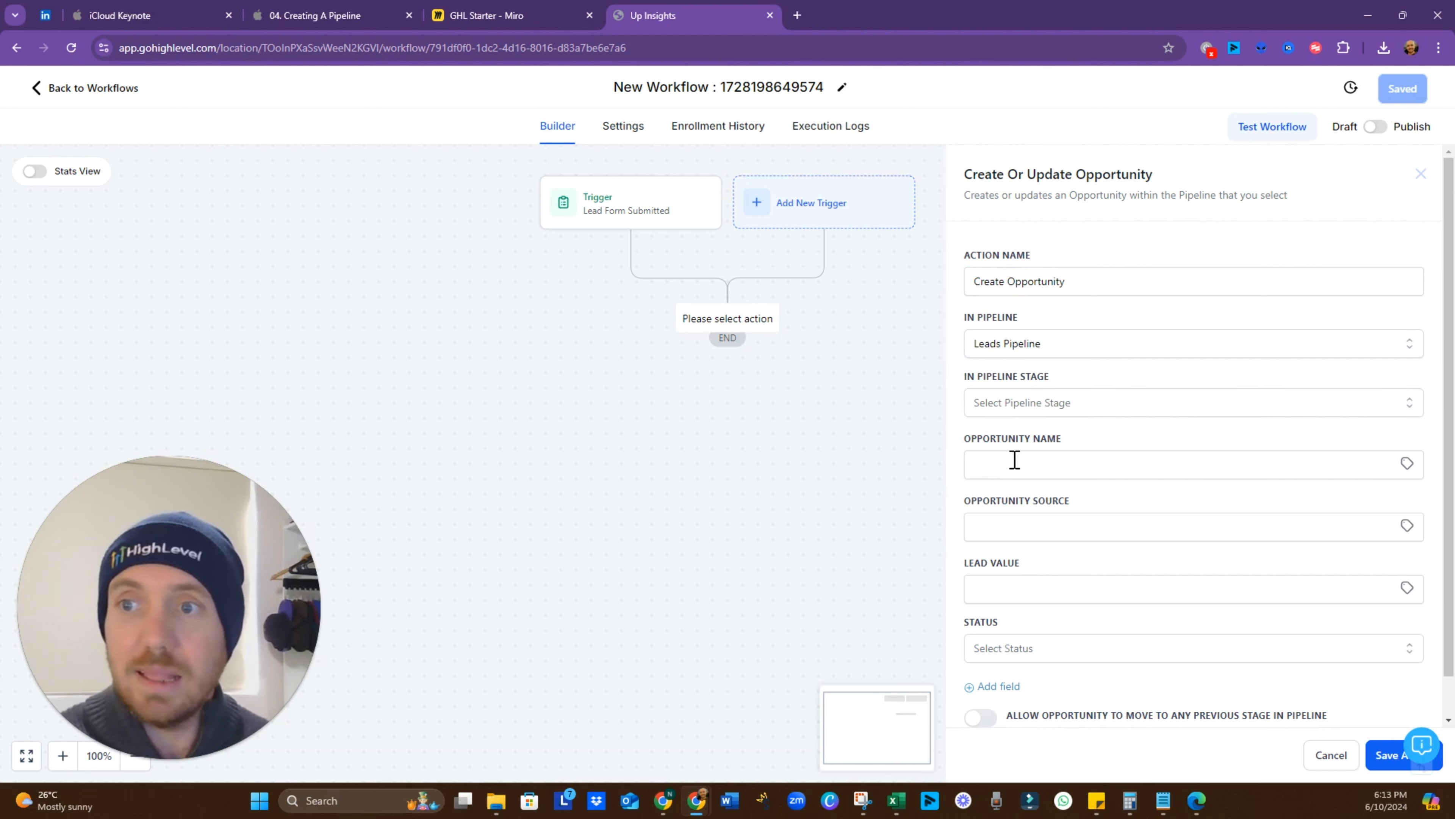
left_click(1067, 410)
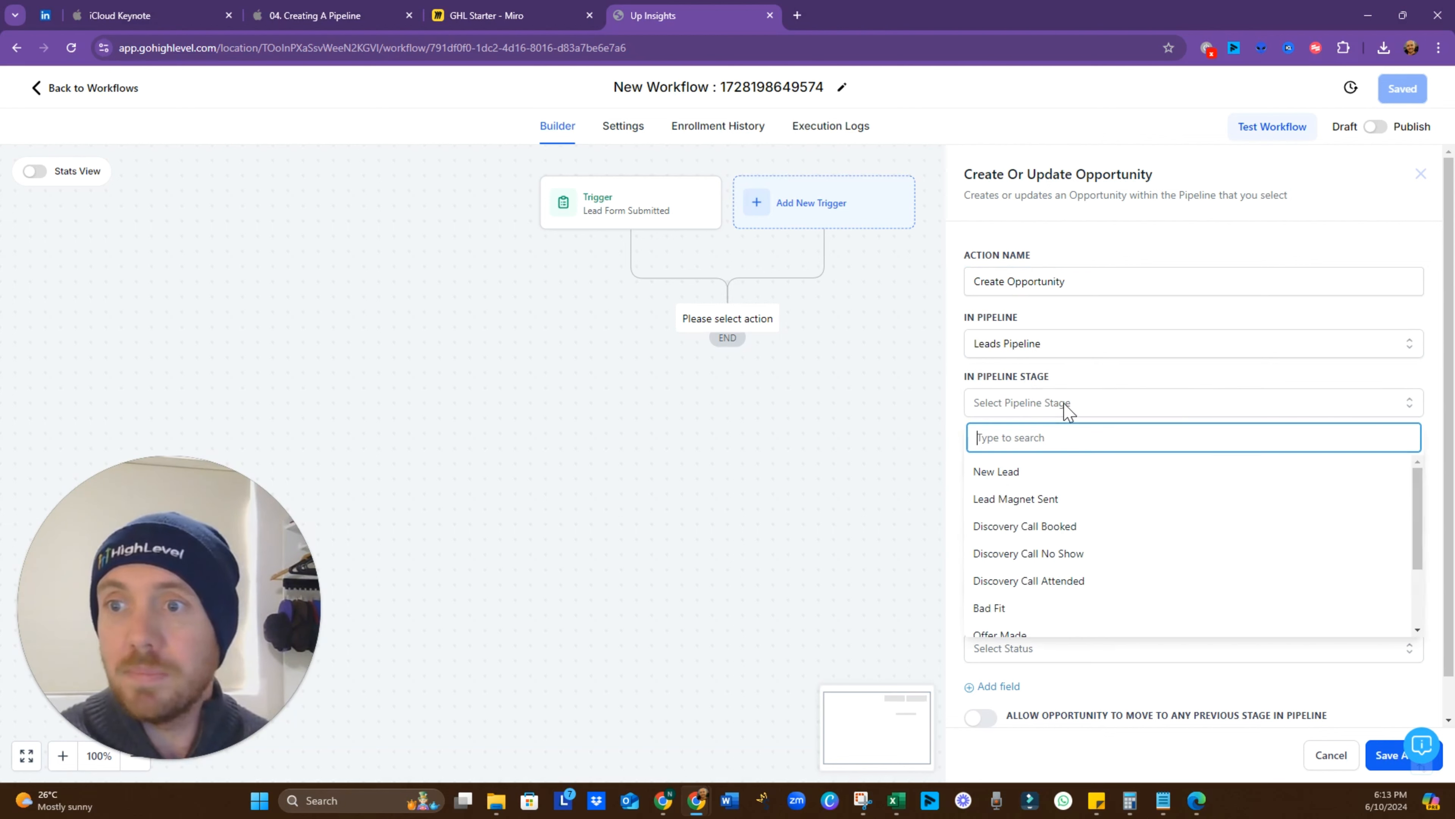
left_click(1037, 473)
Step: Set the opportunity name to the contact's Full Name custom value, {{contact.name}}
left_click(1066, 469)
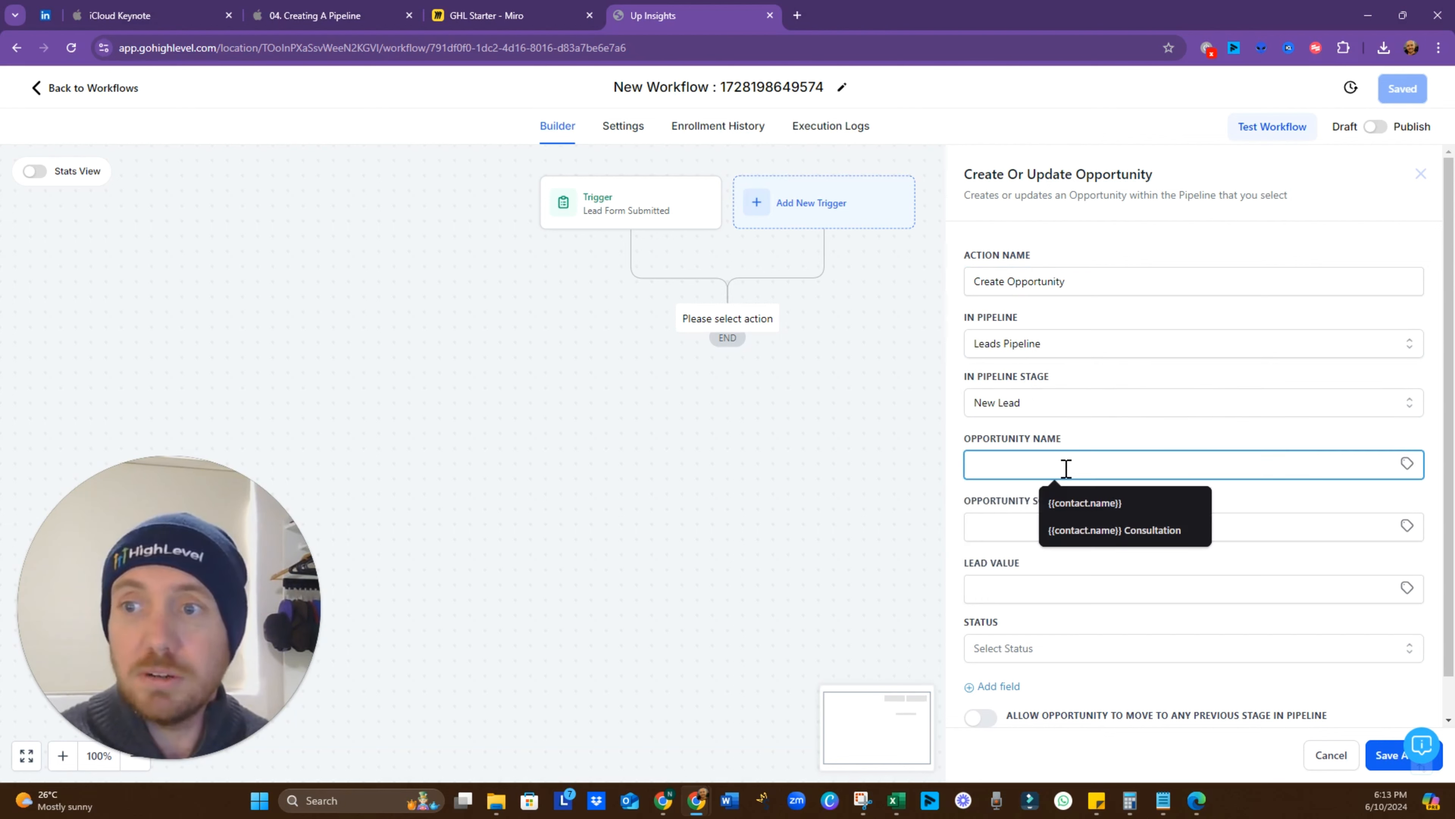
left_click(1168, 436)
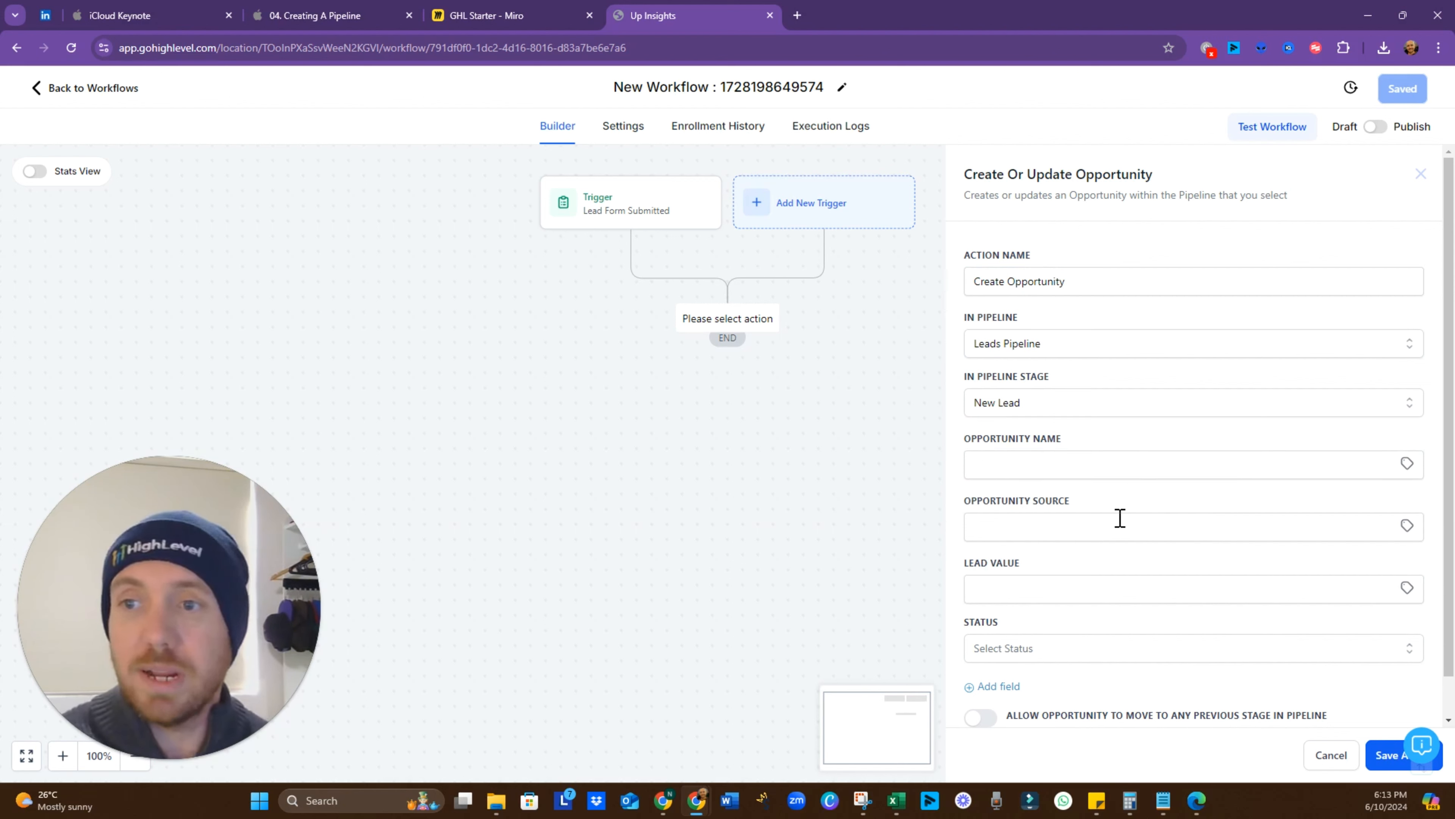
left_click(1407, 465)
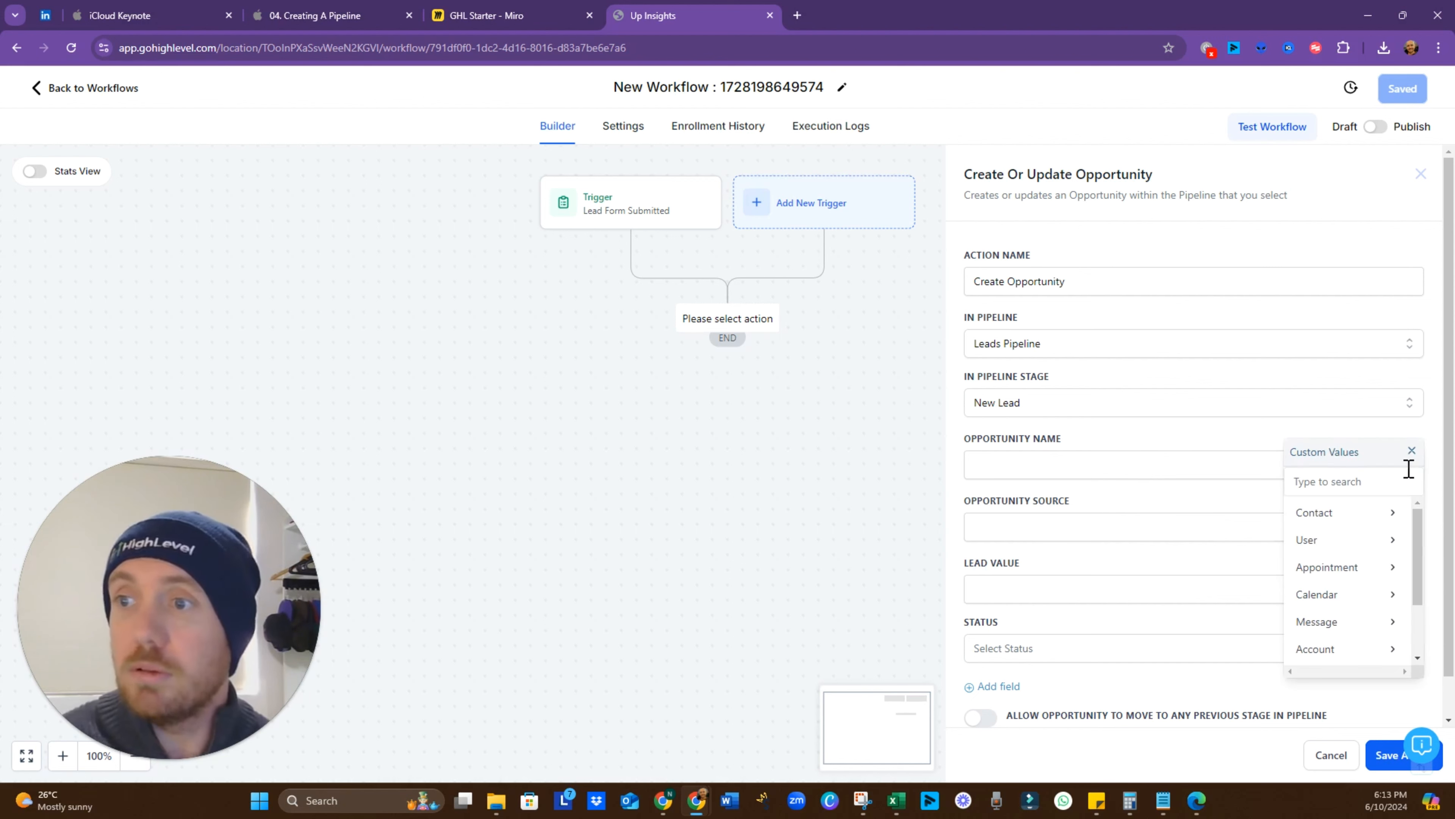
left_click(1323, 517)
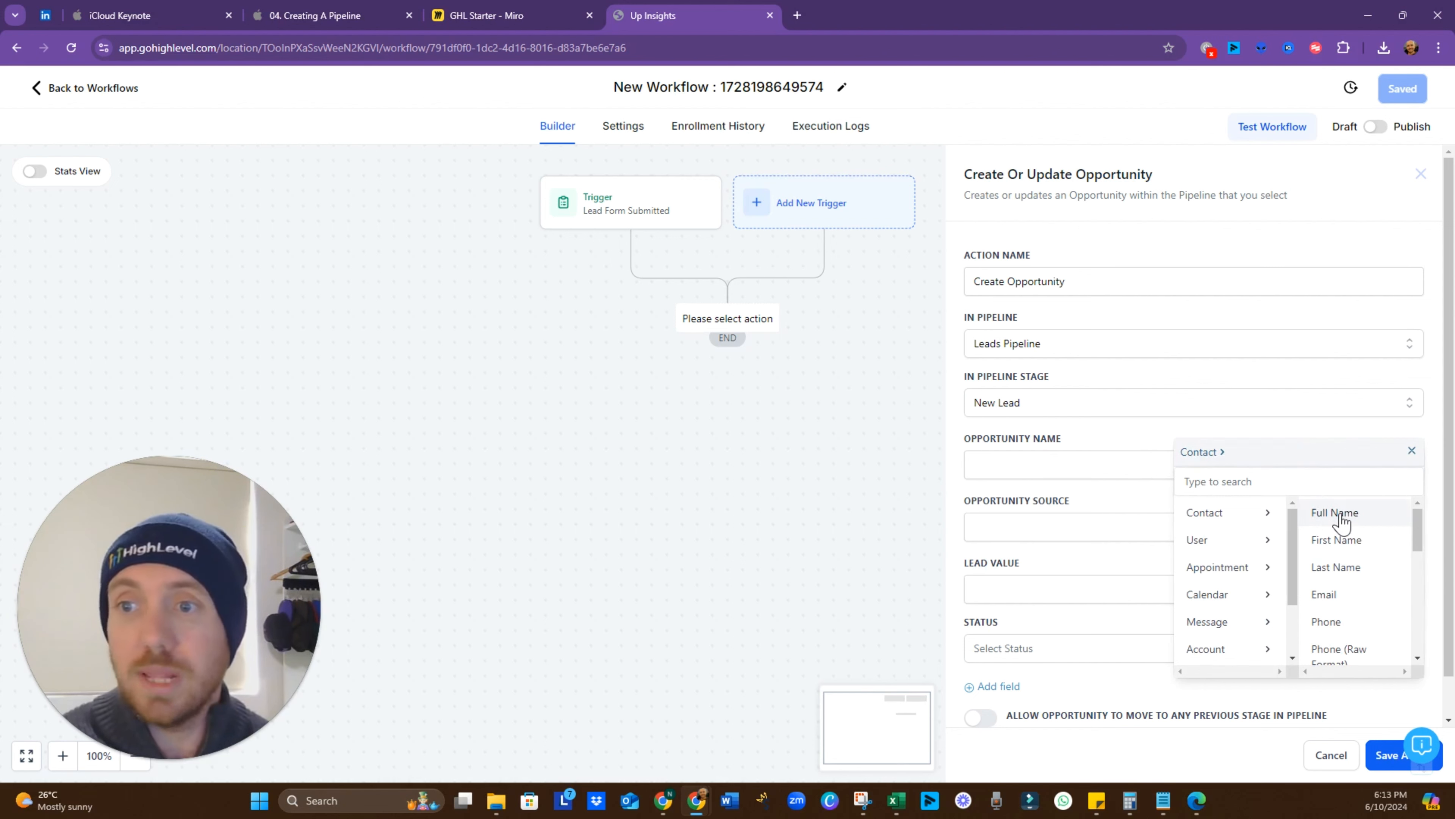
left_click(1337, 514)
Step: Set the opportunity source to "Lead Form" as plain text, without inserting a custom value
left_click(1068, 531)
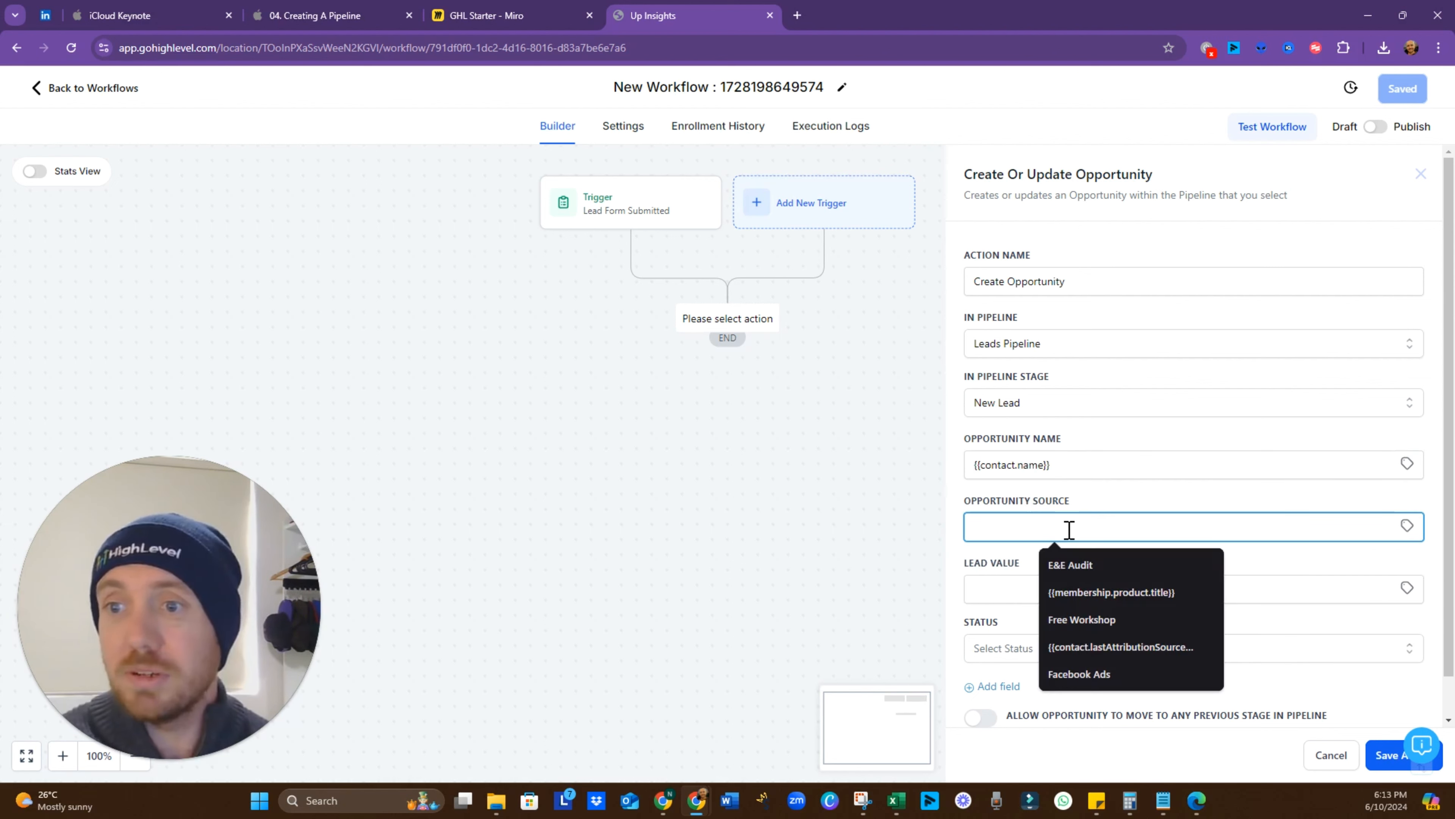
left_click(1175, 496)
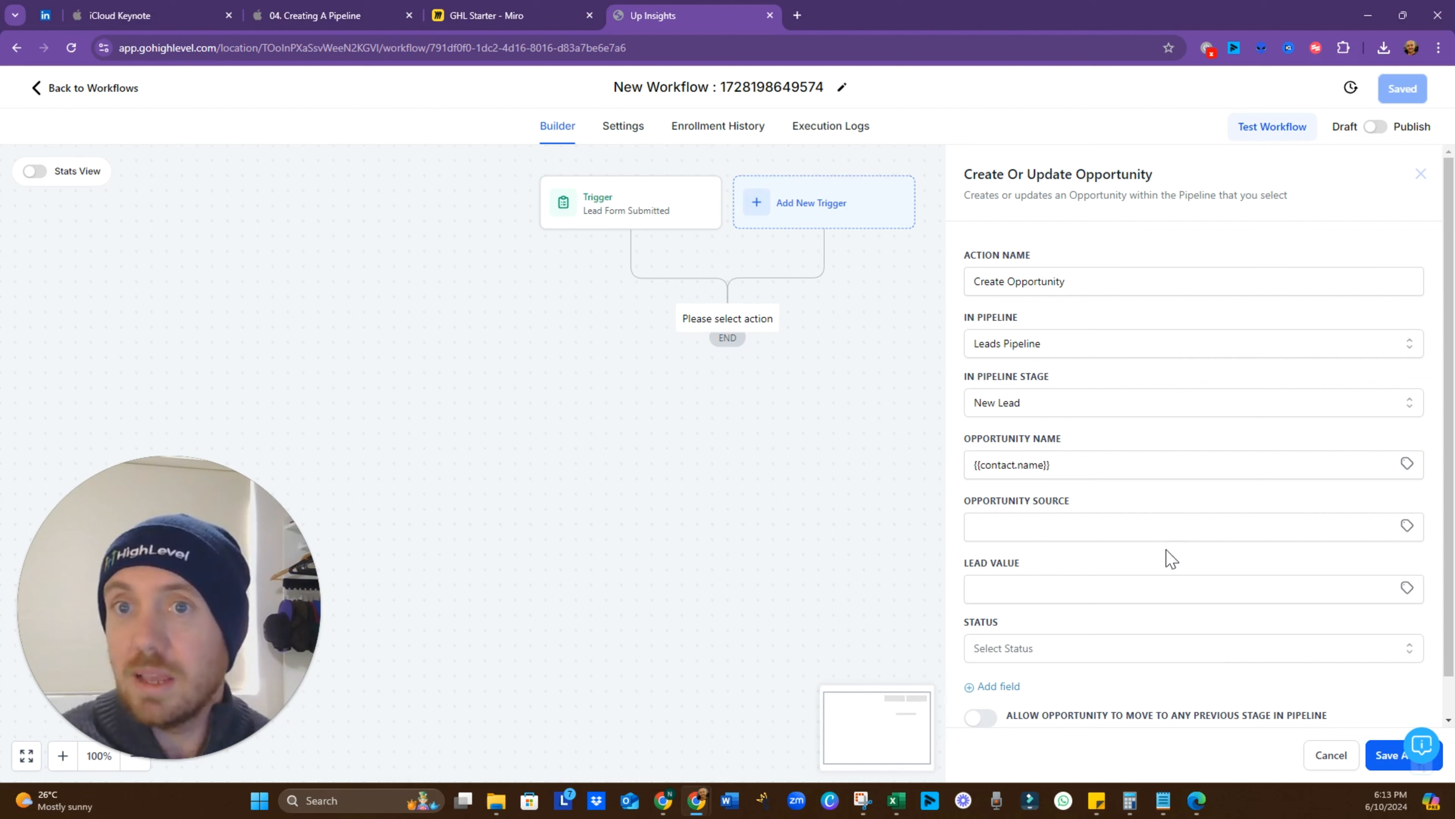
left_click(1181, 532)
left_click(1407, 526)
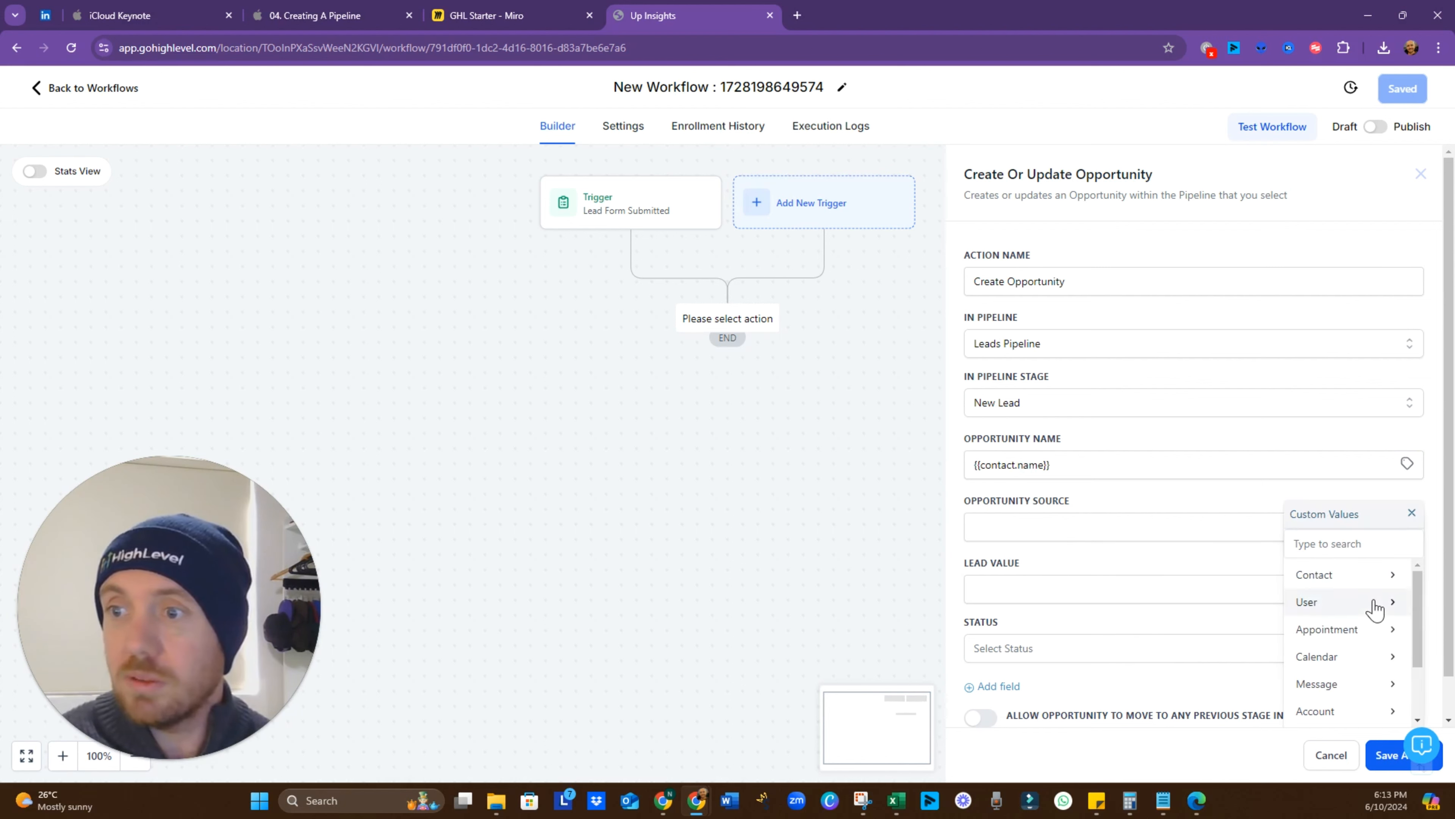
scroll(1372, 613, "down", 2)
scroll(1369, 637, "down", 1)
scroll(1368, 631, "up", 2)
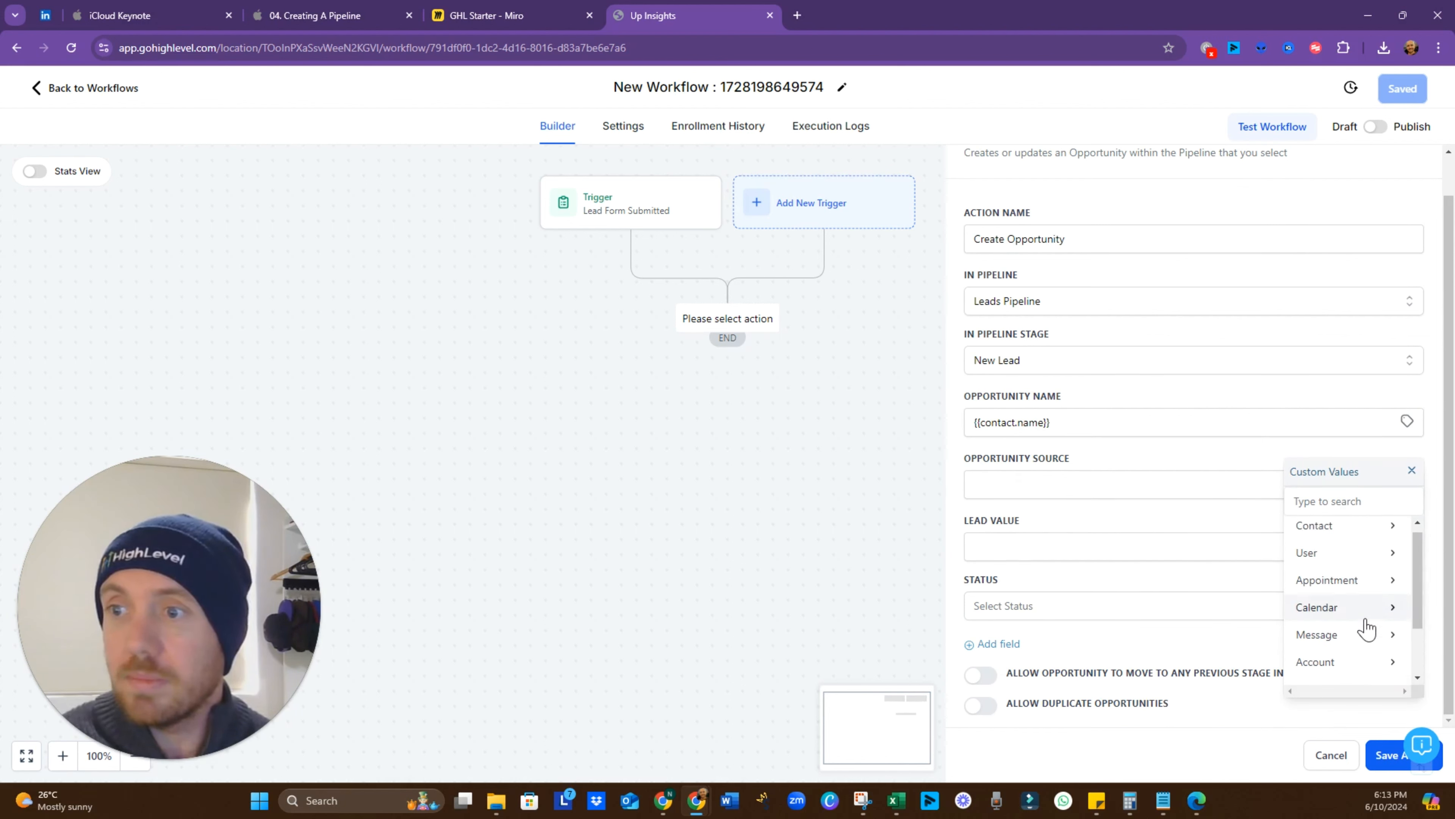
left_click(1327, 580)
left_click(1074, 486)
type("Lead Form")
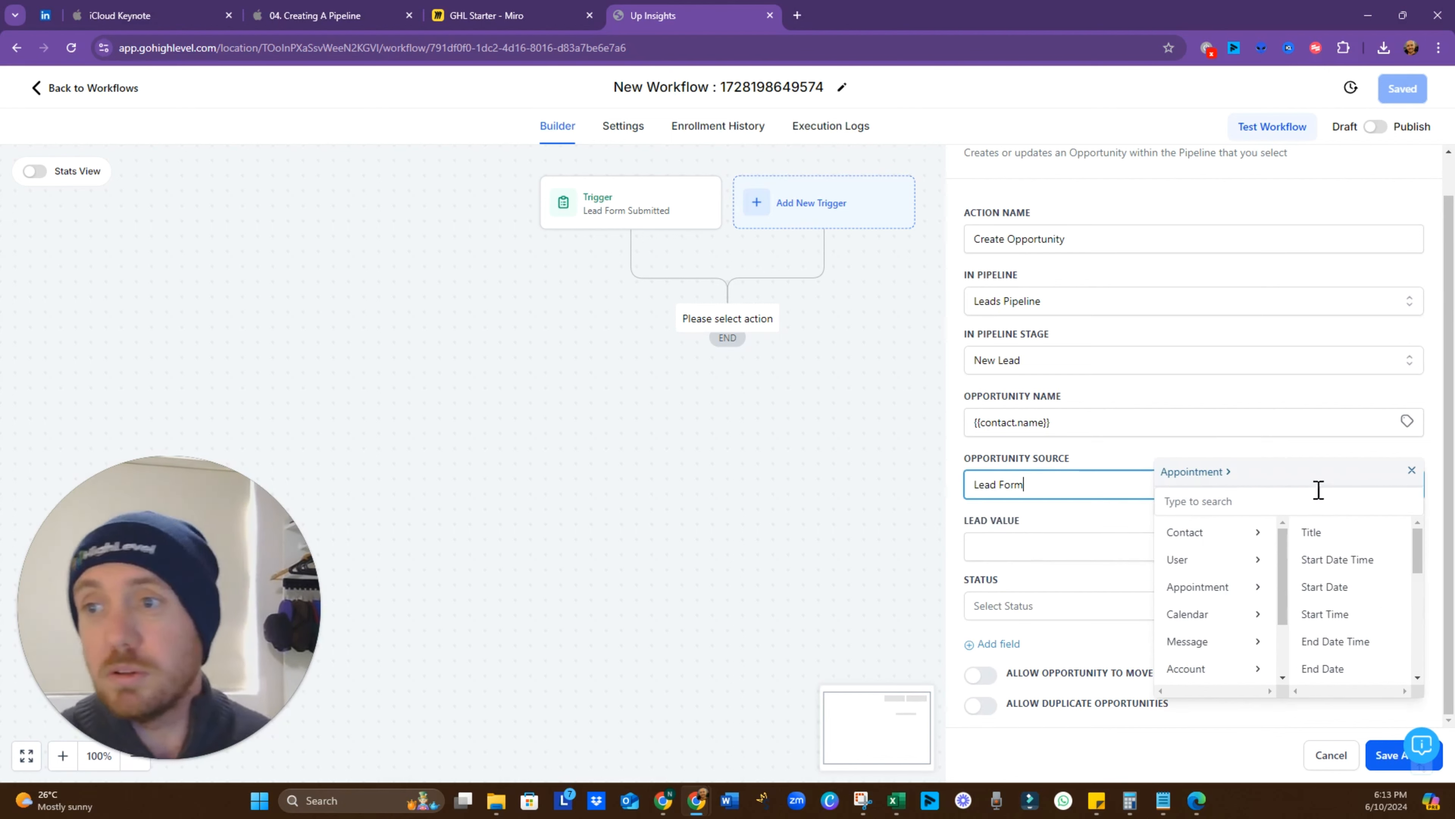
left_click(1412, 471)
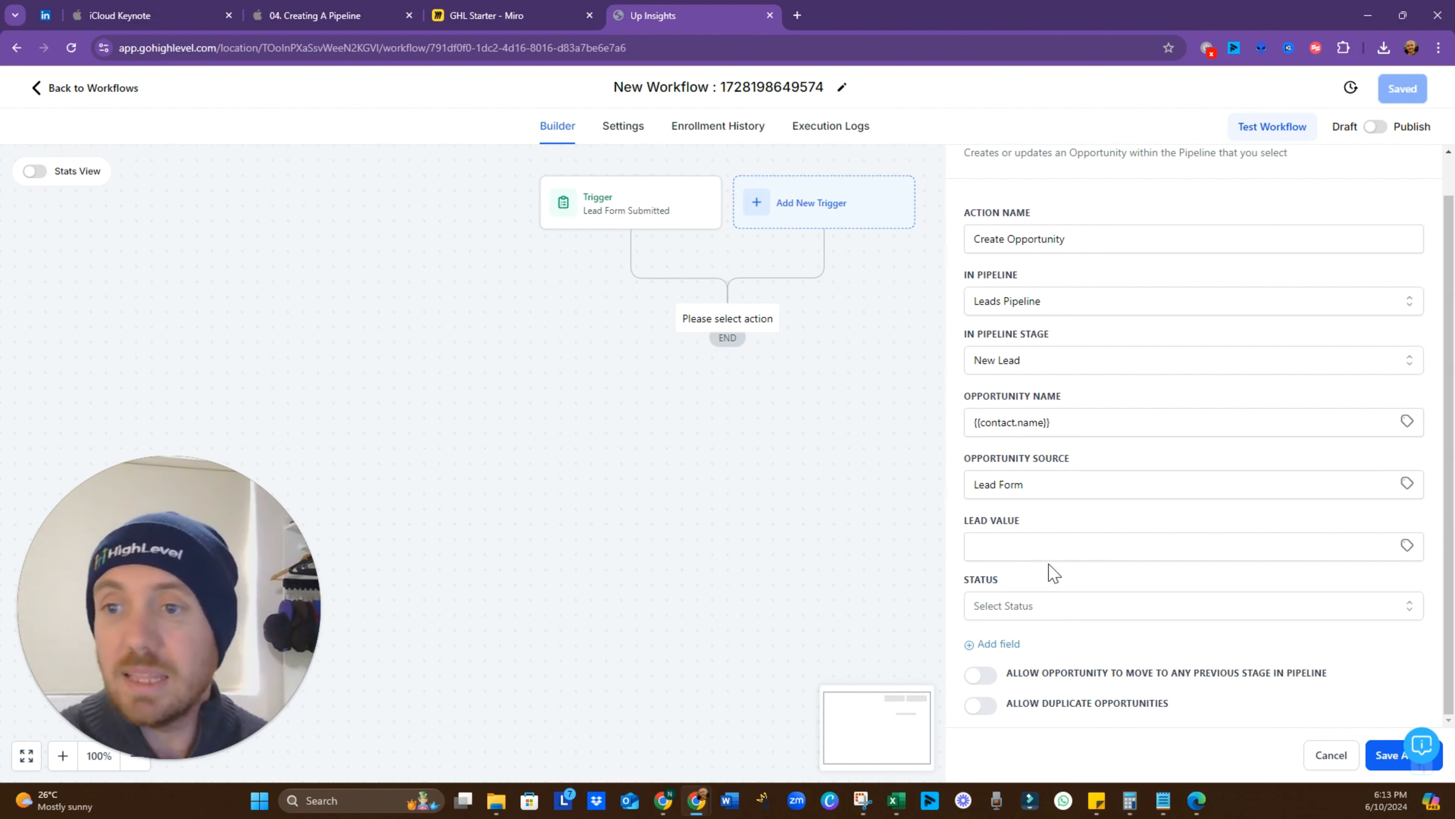
Step: Set the lead value to 2000 and save the Create Opportunity action
left_click(1061, 555)
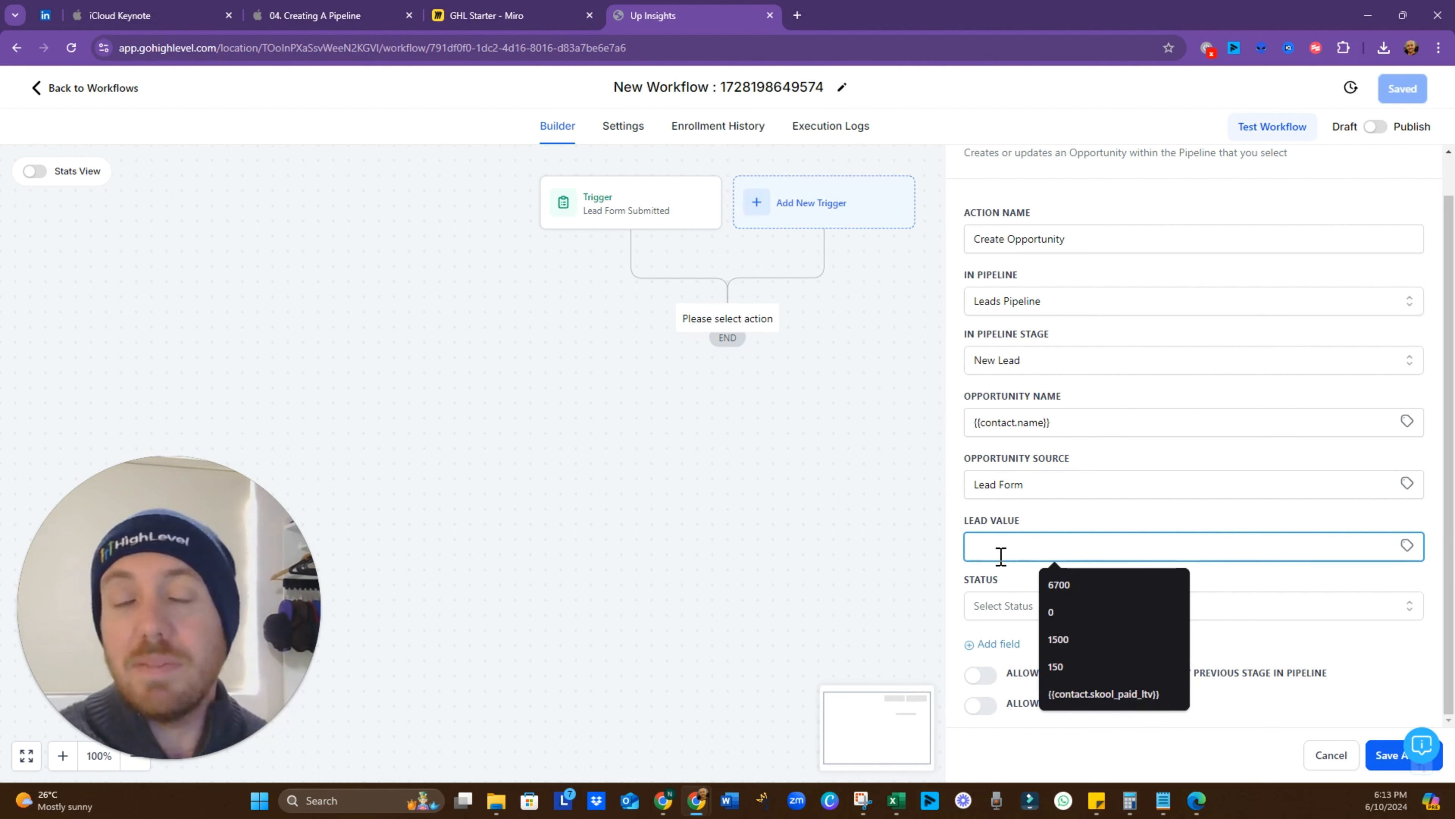
type("2000")
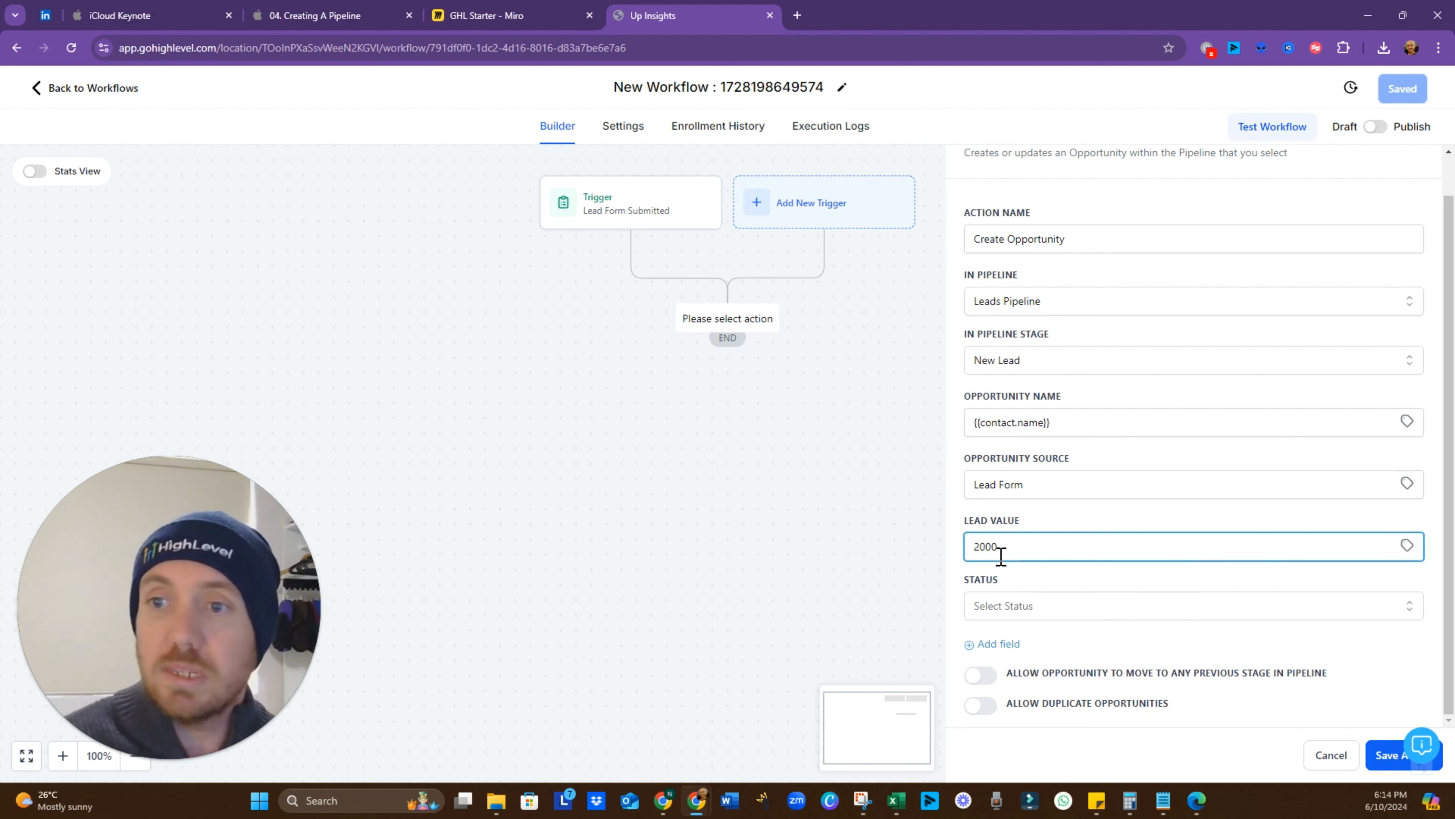
left_click(1025, 580)
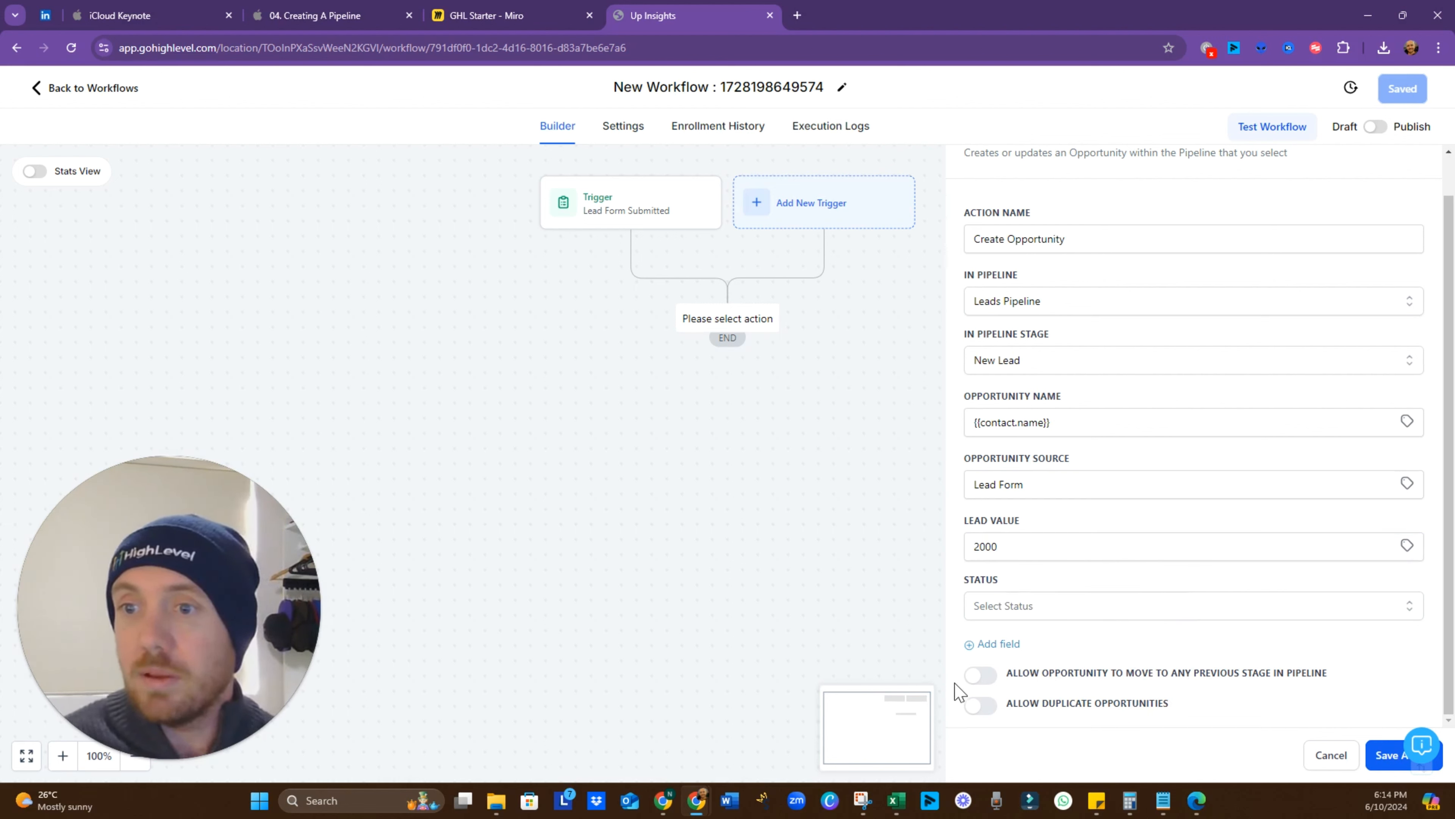
left_click(1386, 764)
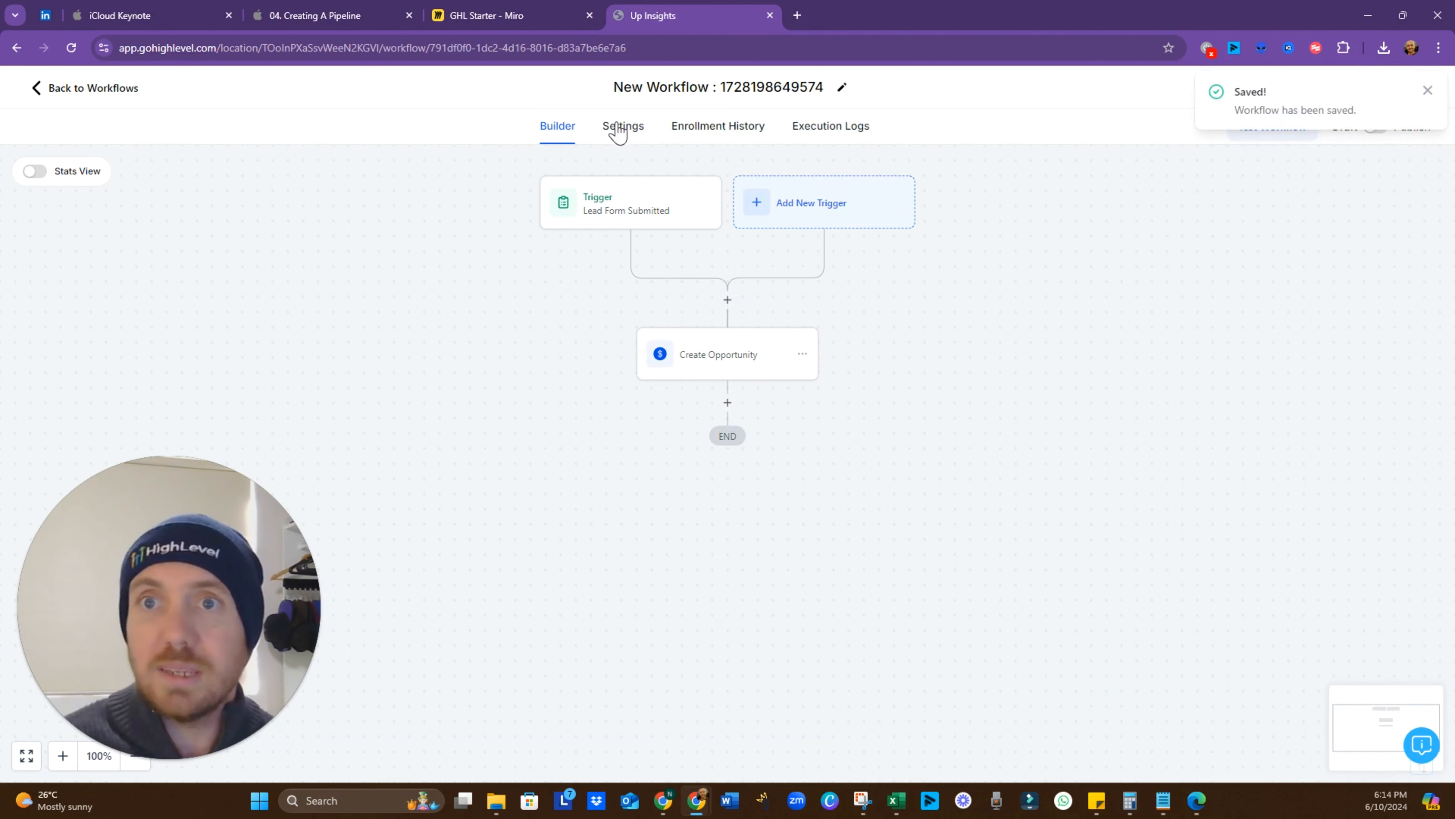
Step: Rename the workflow "Pipeline Lead Creation" and save it
triple_click(697, 87)
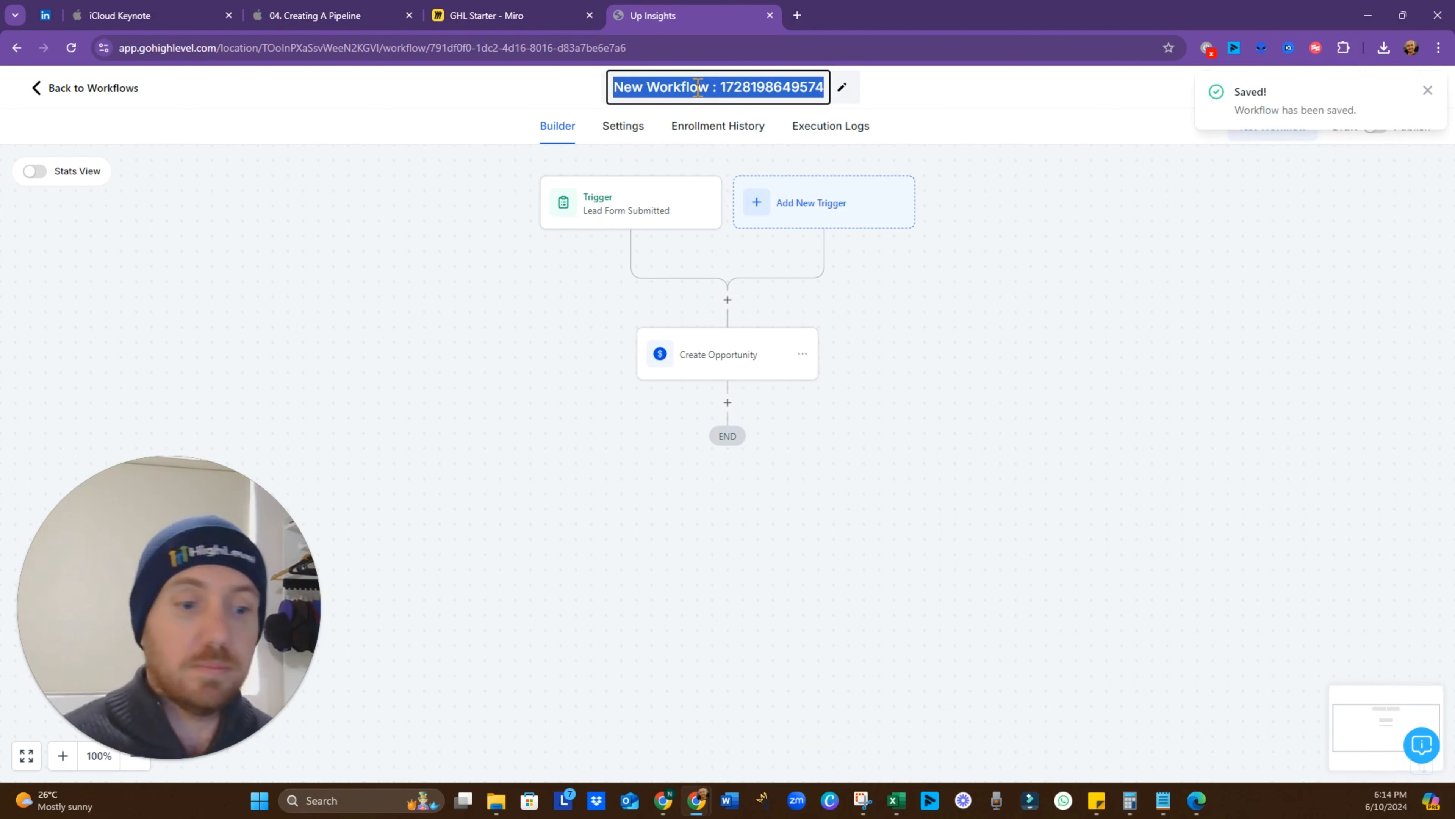
type("P")
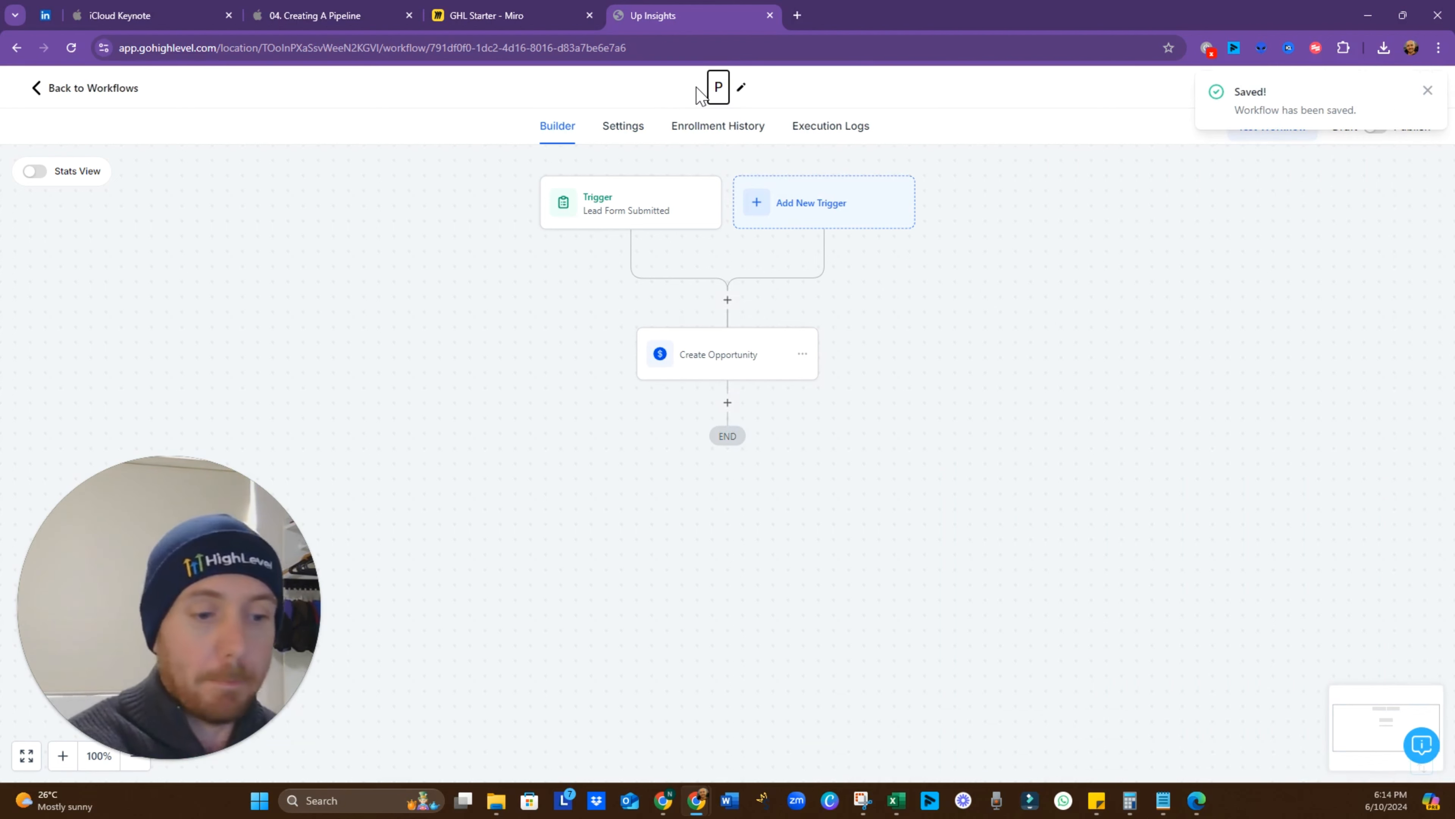
type("ipeline ")
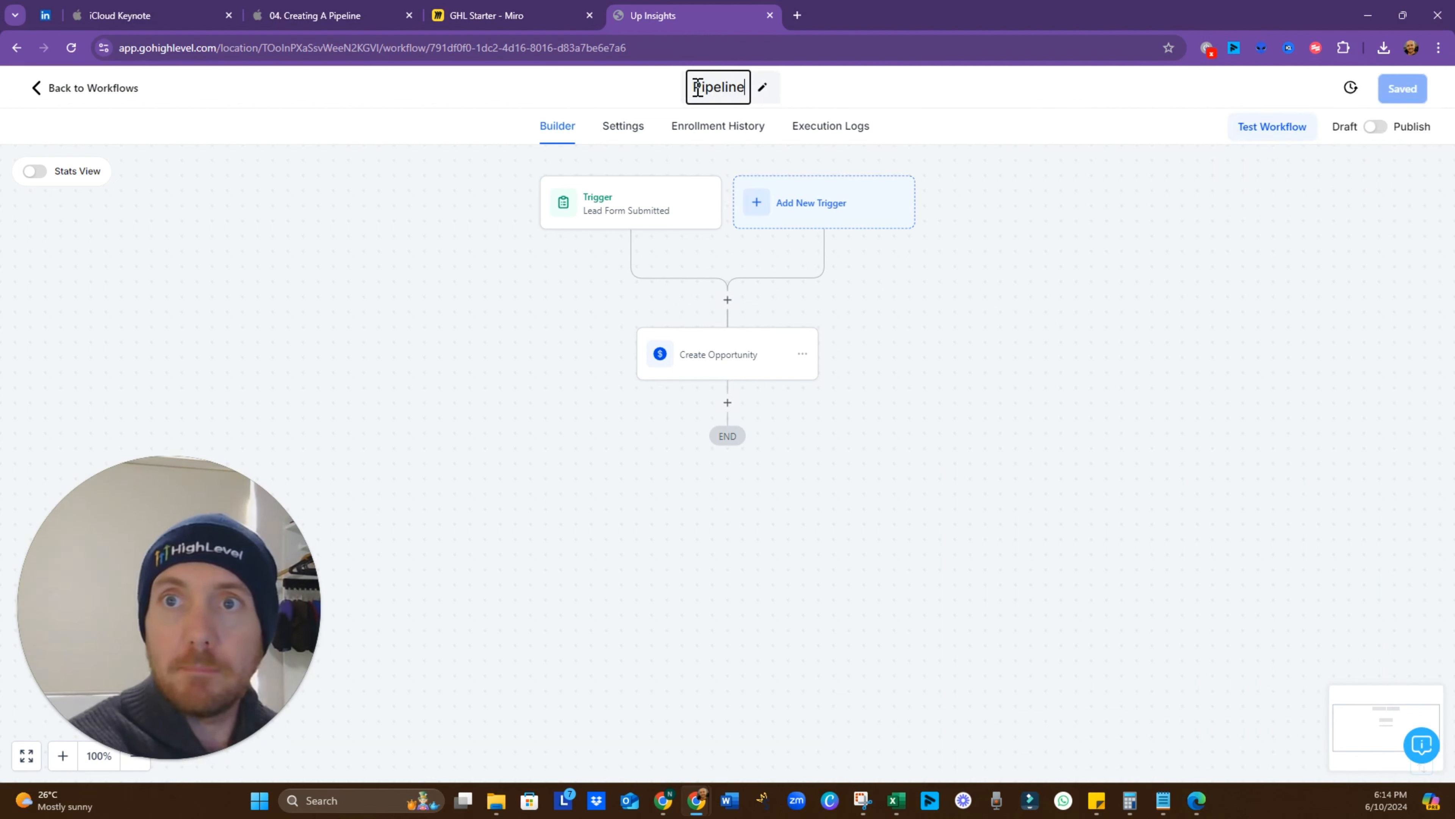
type("Lead")
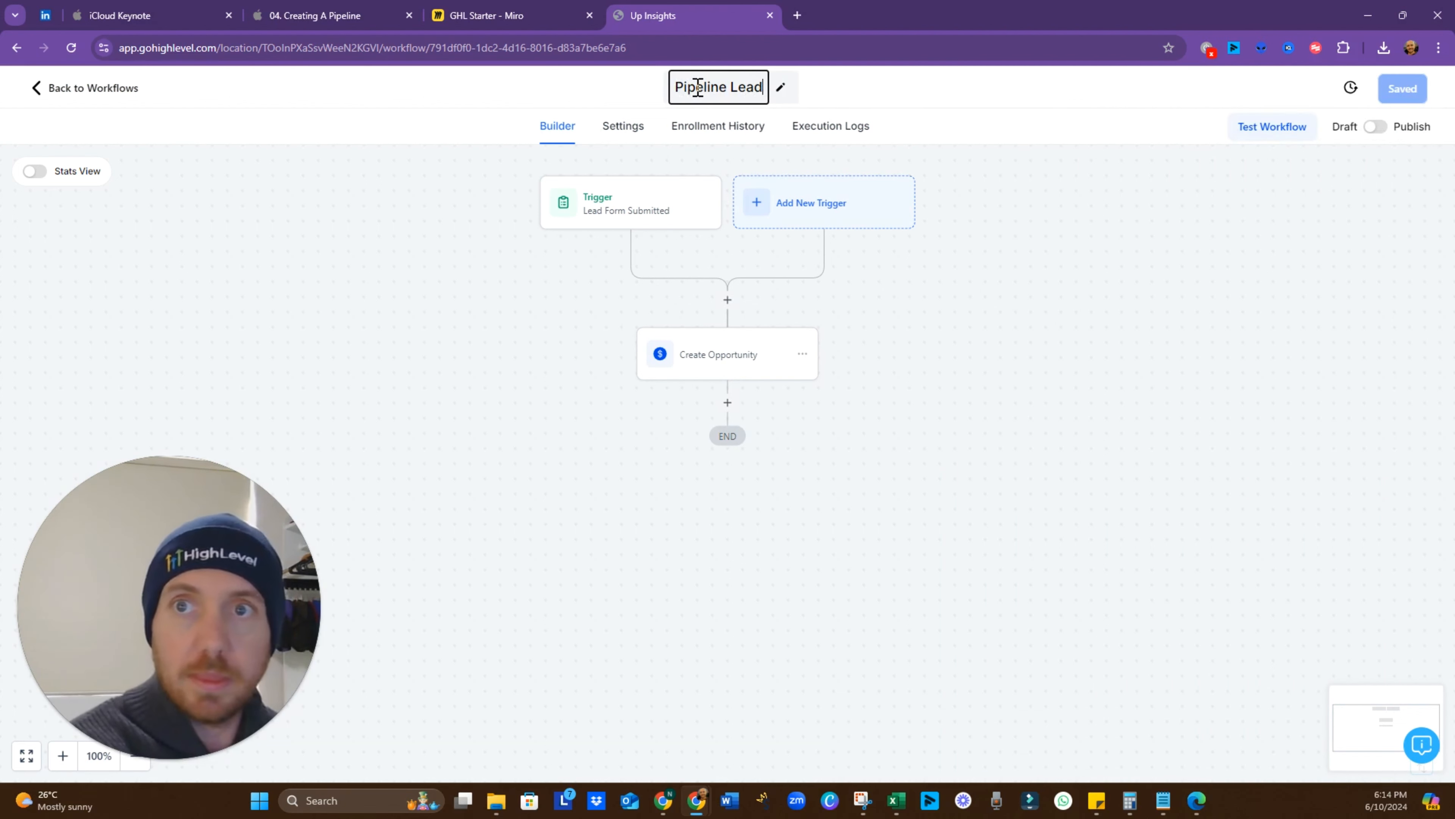
type(" Creating")
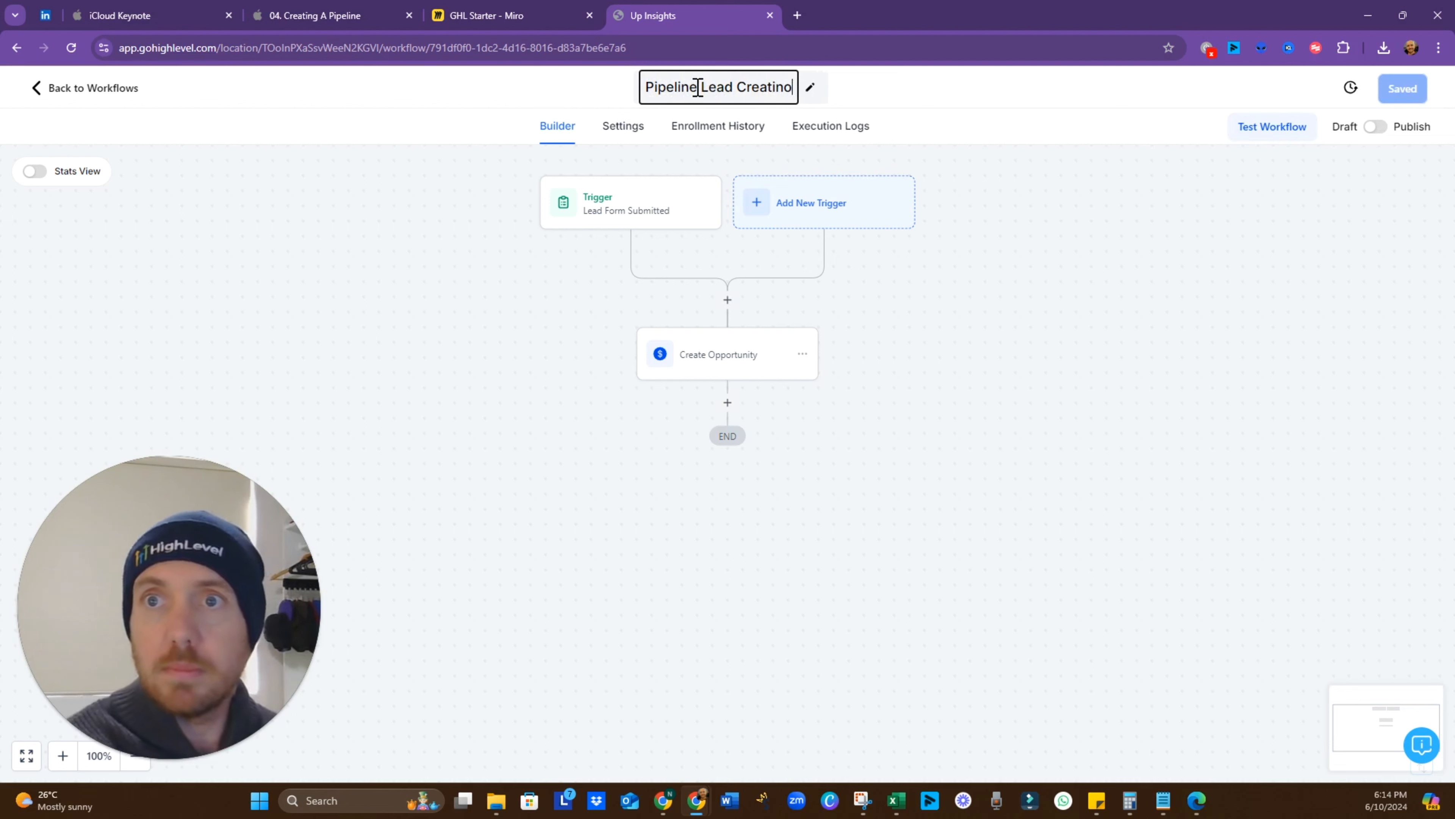
key("BackSpace")
key("BackSpace")
type("on")
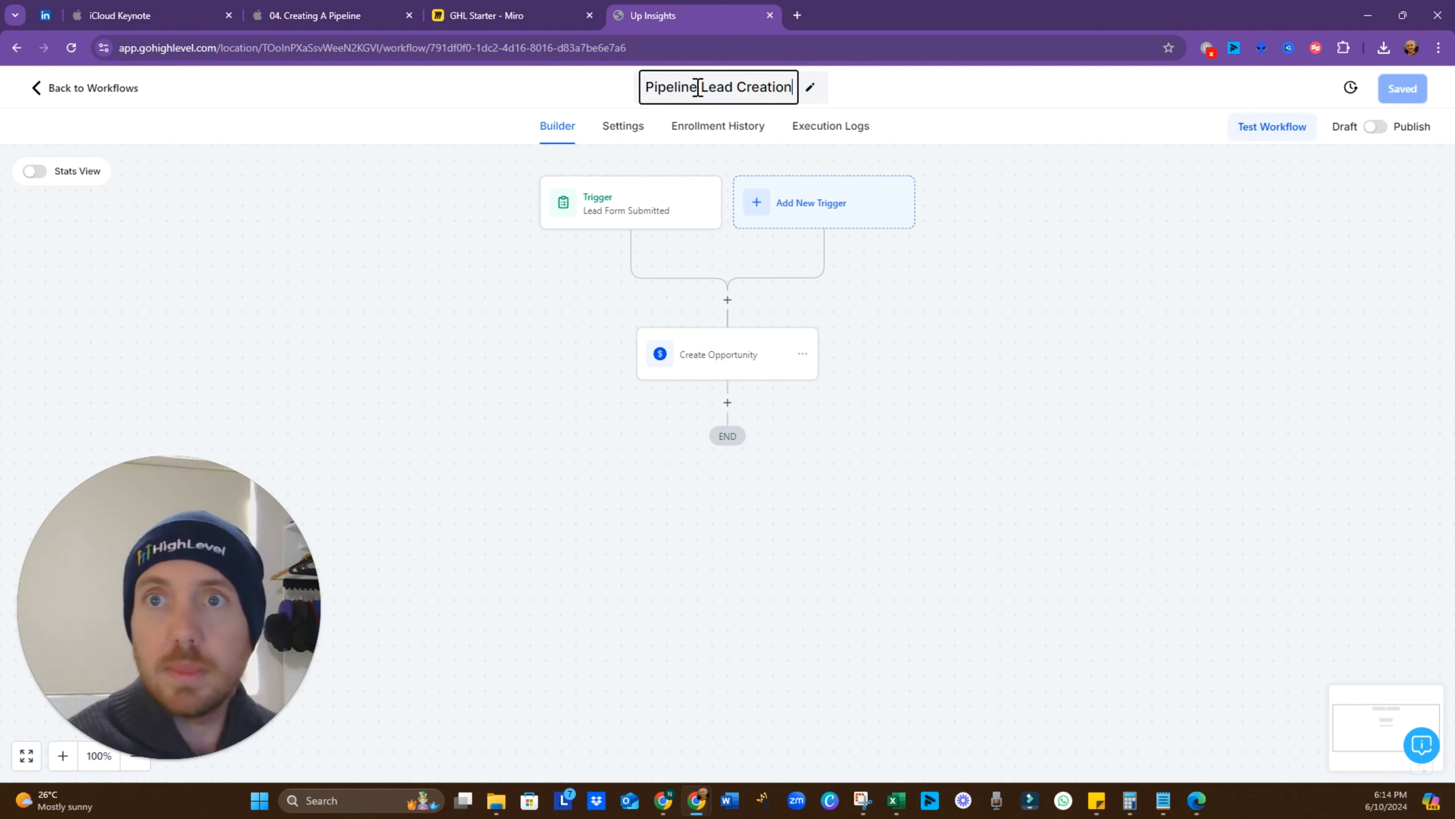
left_click(962, 325)
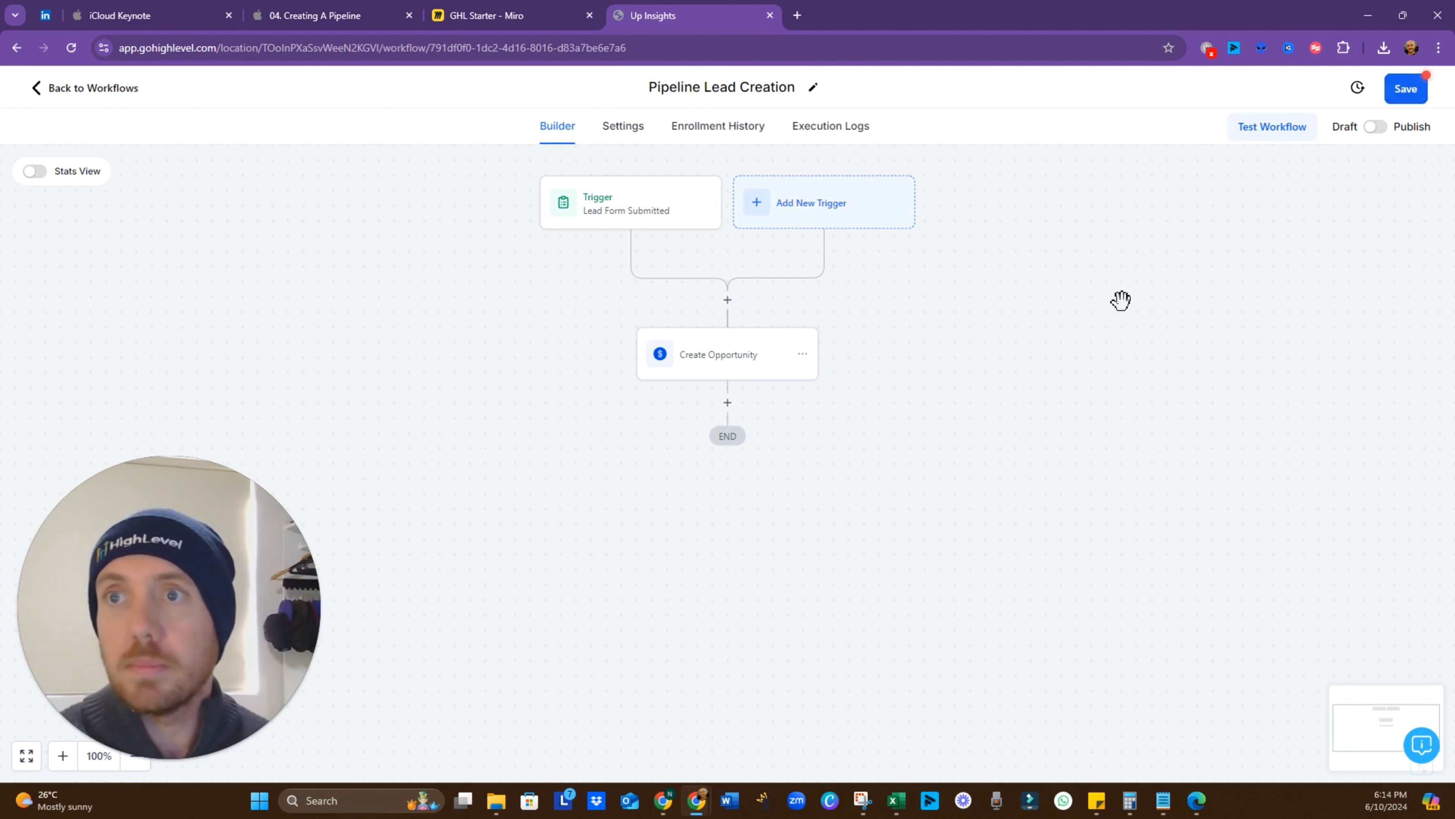
left_click(1404, 99)
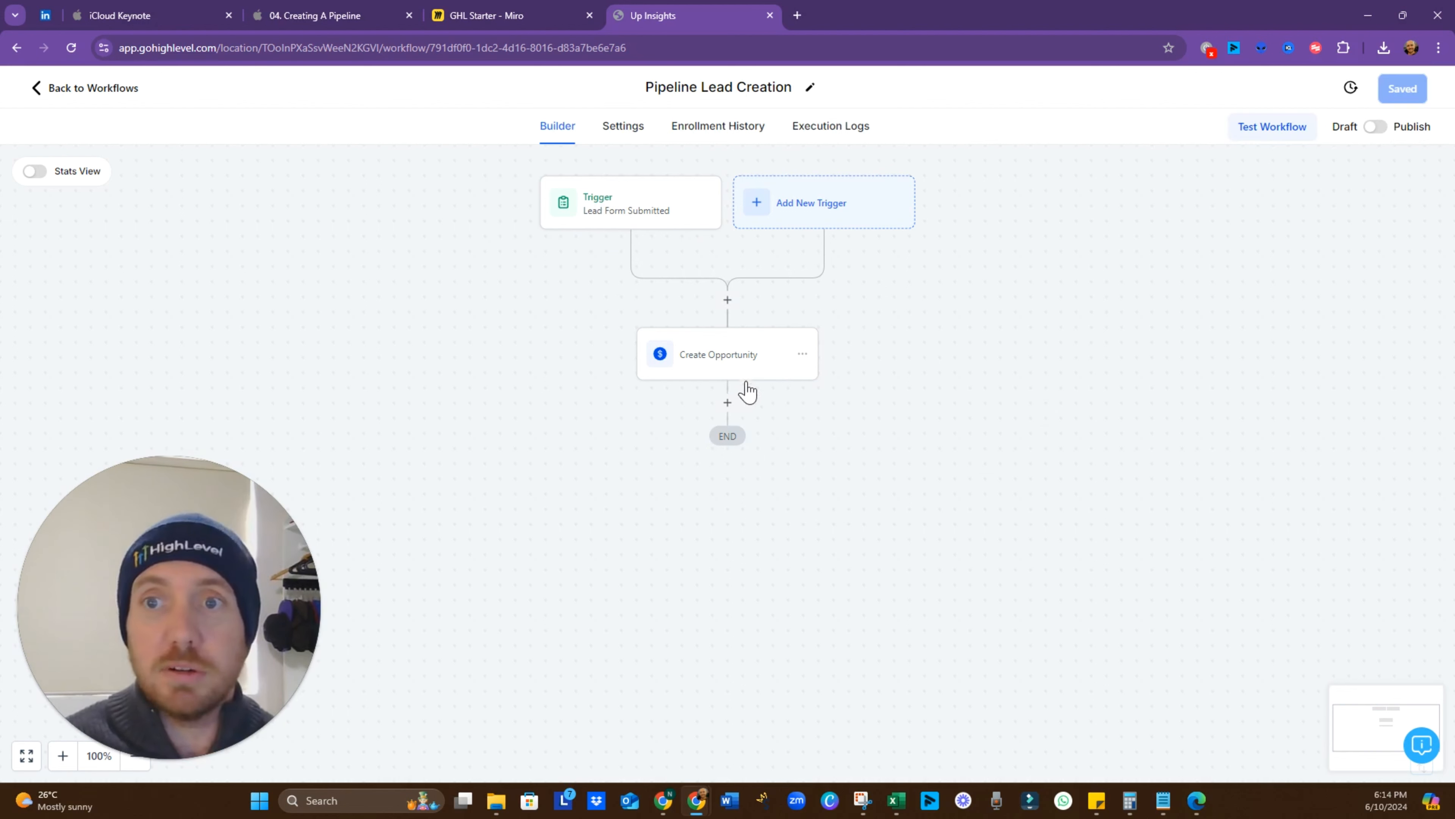
Step: Run a test of the workflow with one of the existing contacts
left_click(1272, 131)
left_click(1238, 287)
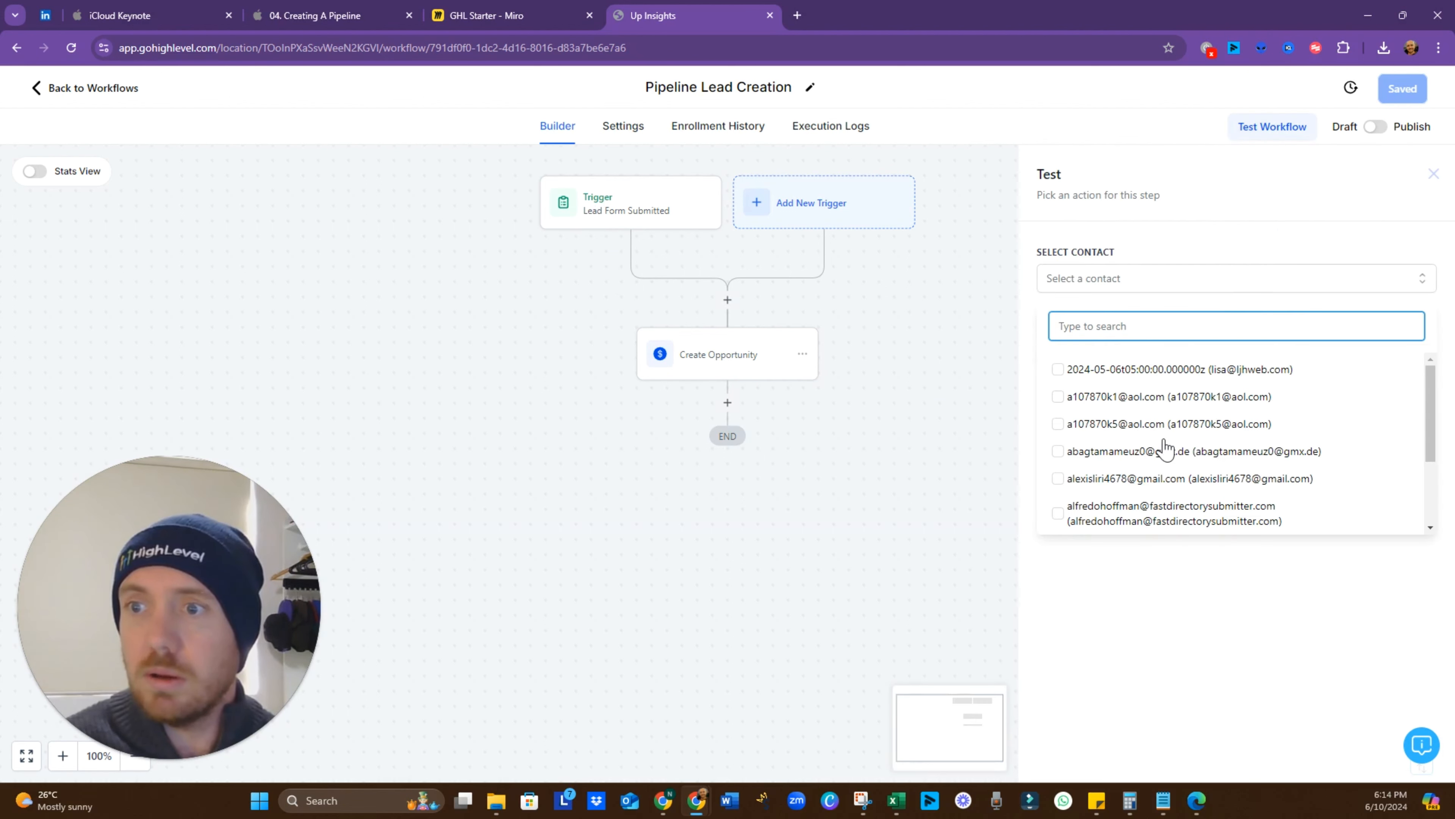
scroll(1165, 447, "down", 1)
left_click(1058, 438)
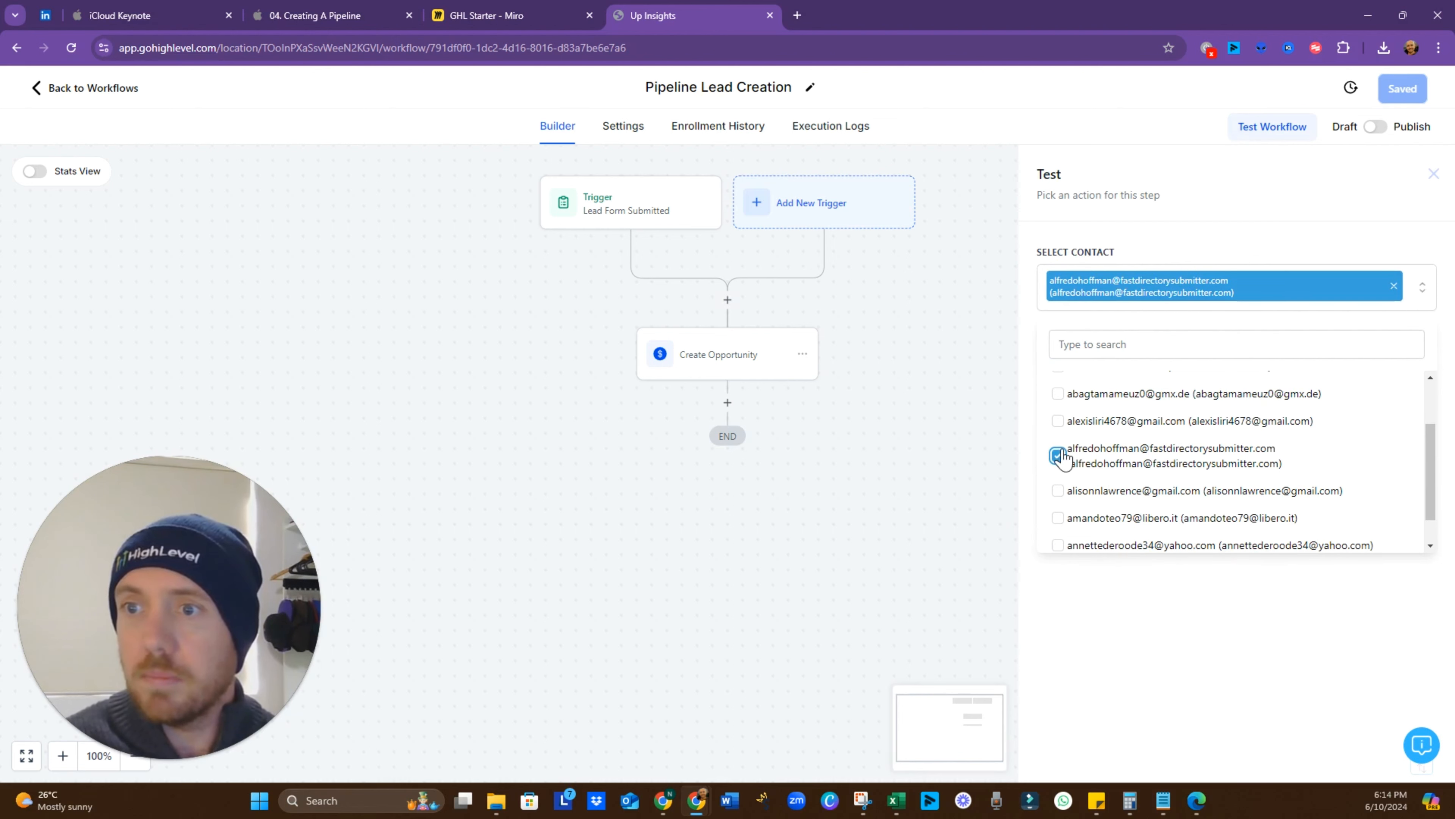
left_click(1188, 644)
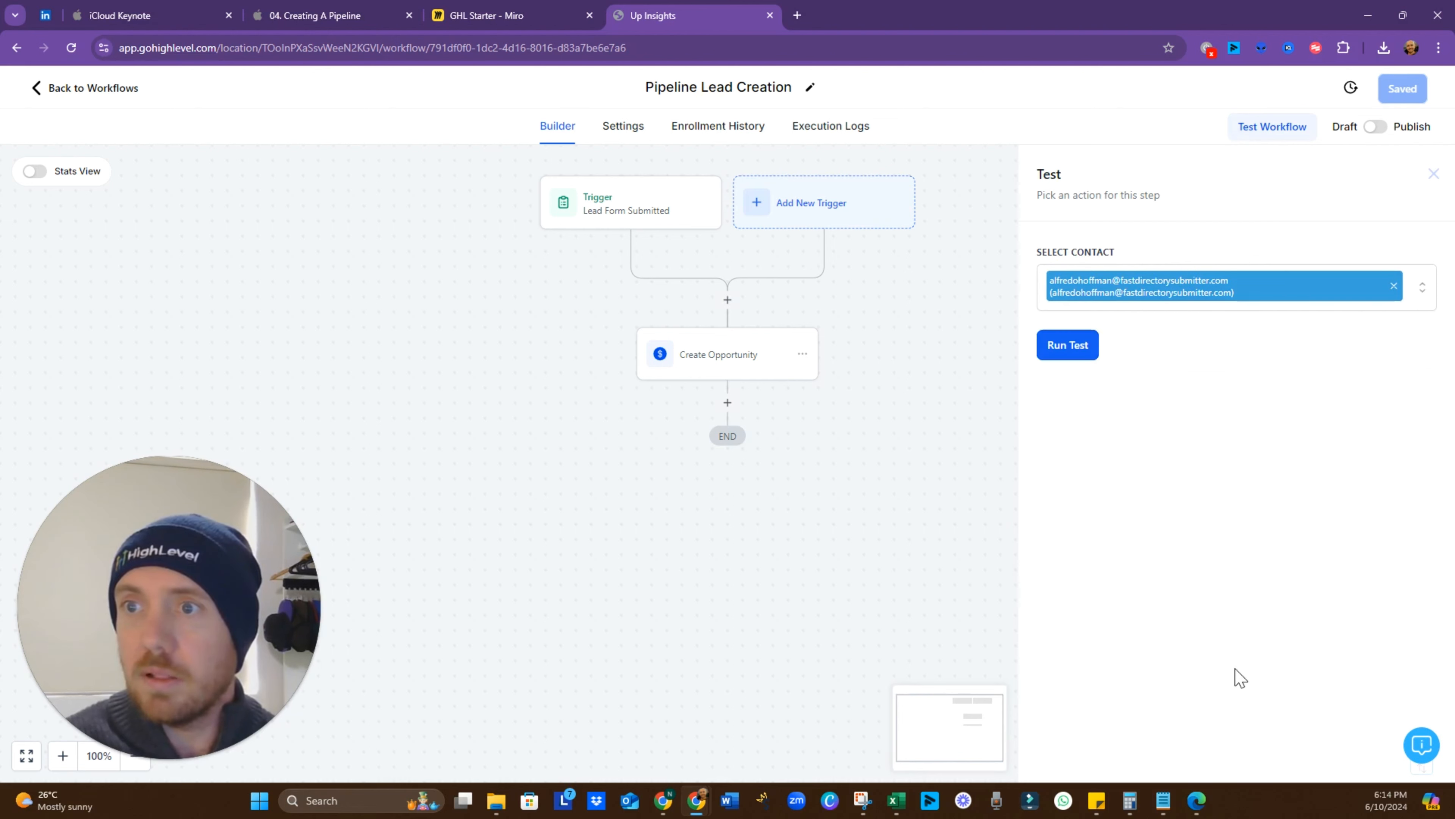
left_click(1067, 346)
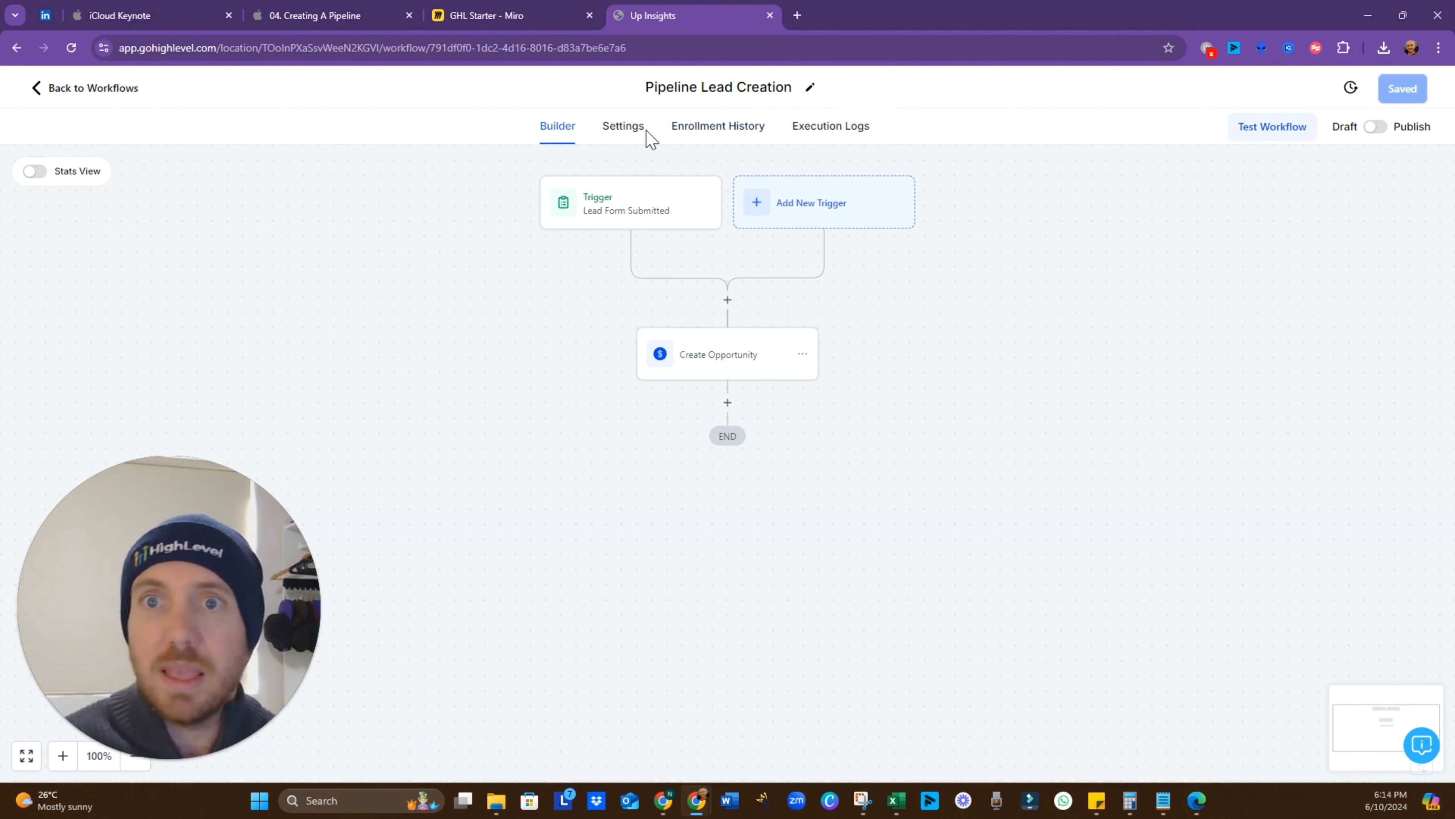
Step: Check the workflow's enrollment history and execution logs, then view the opportunities in the Leads Pipeline
left_click(713, 128)
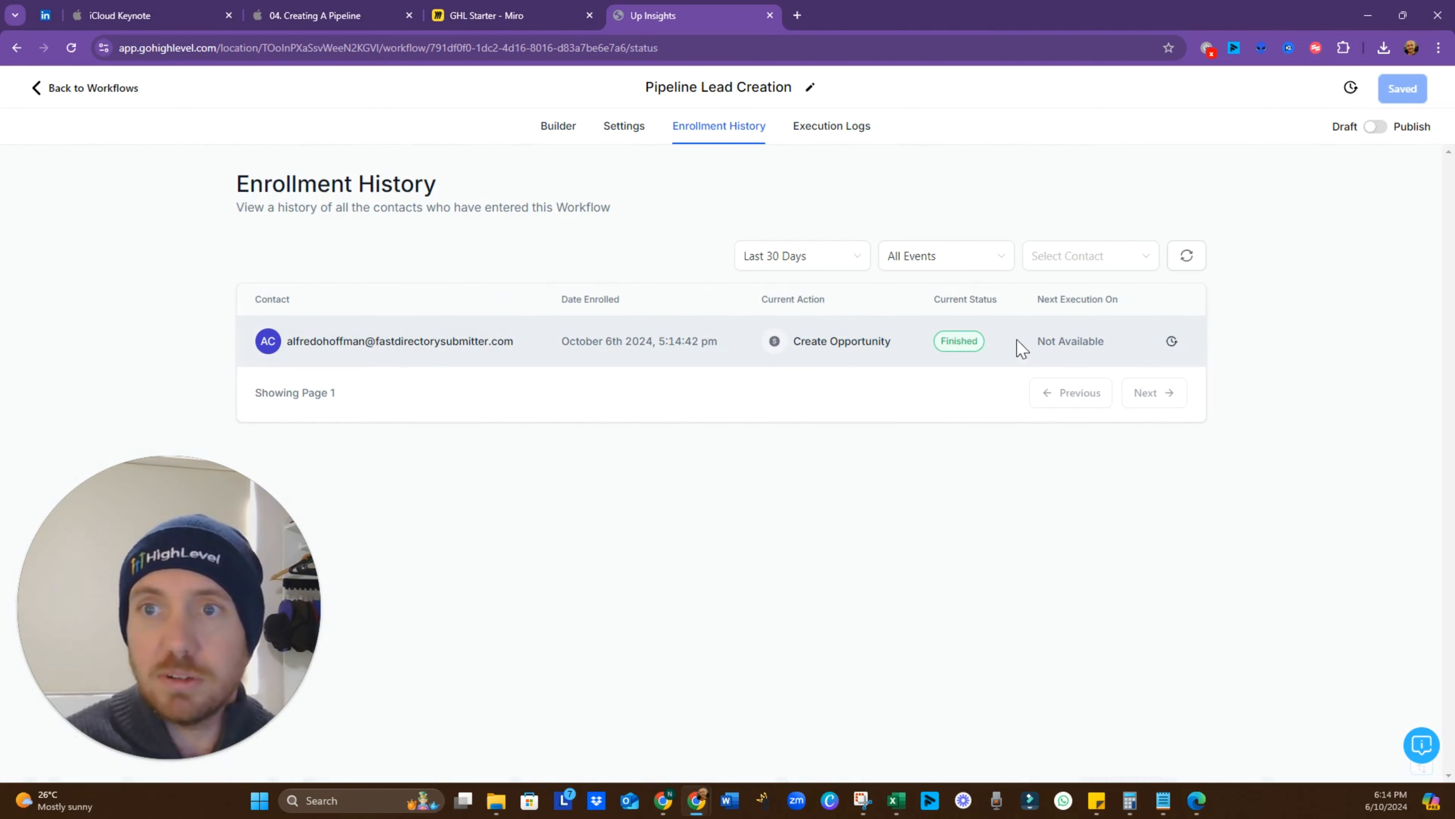
left_click(810, 136)
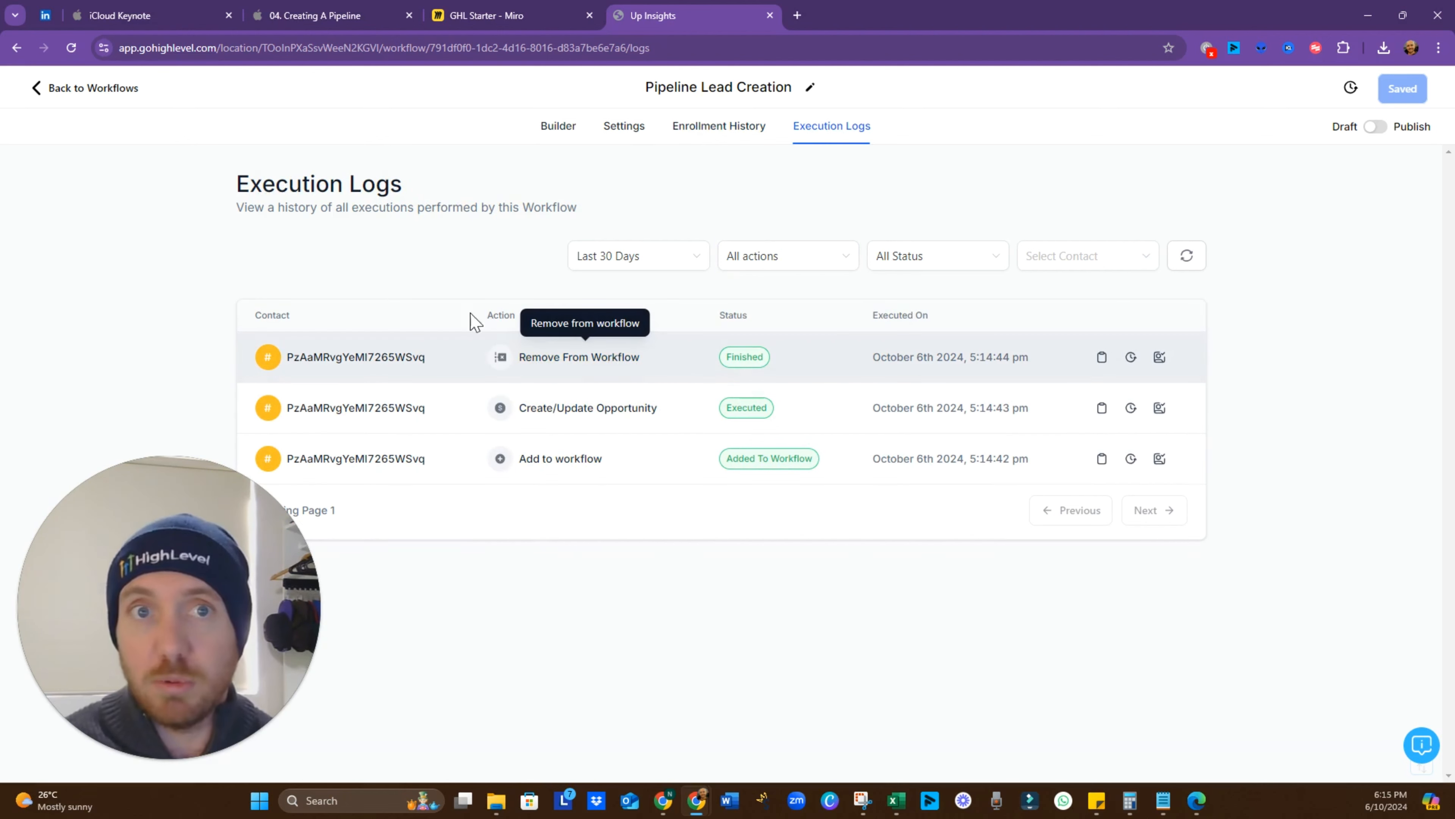
left_click(83, 89)
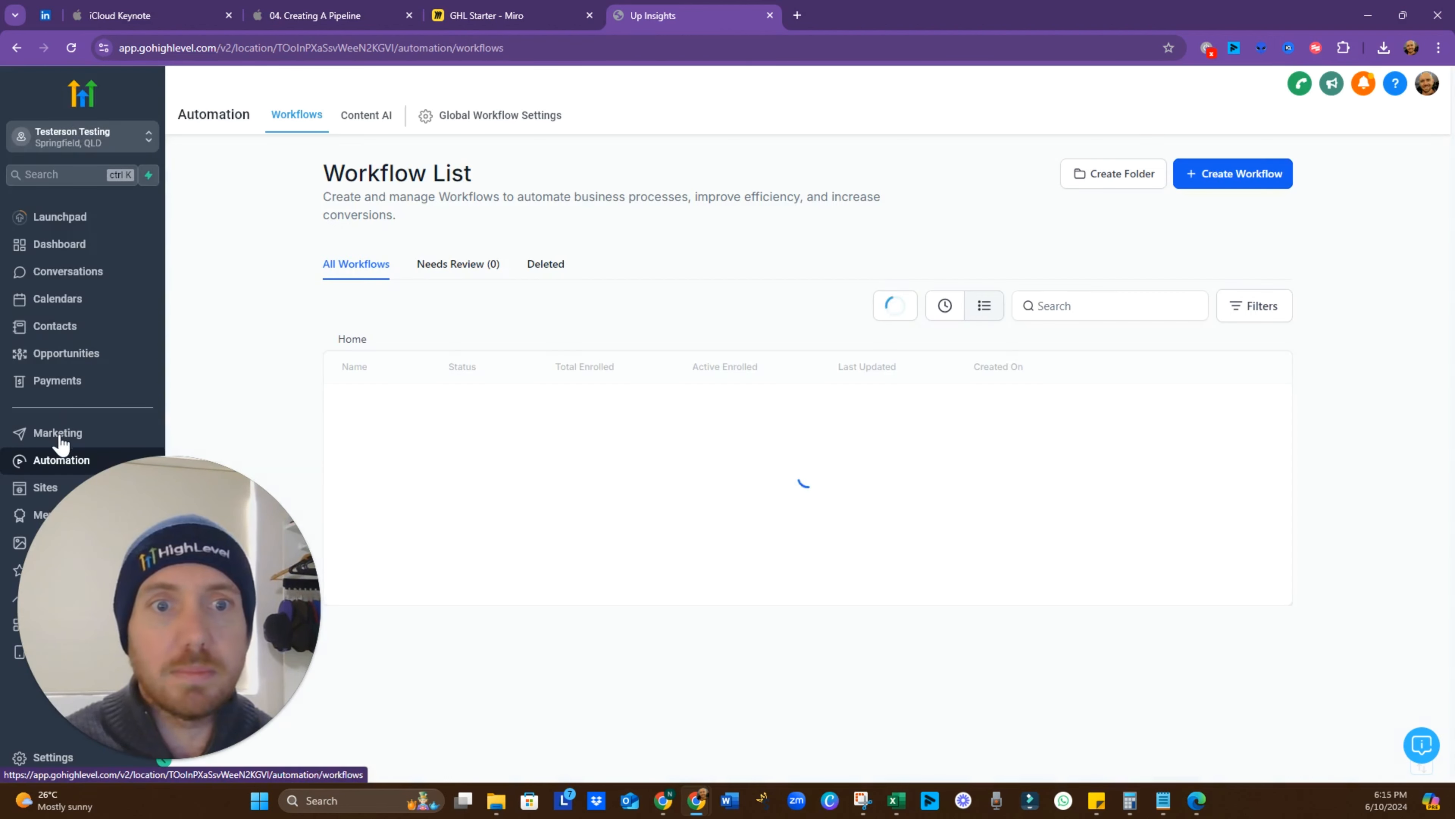
left_click(72, 356)
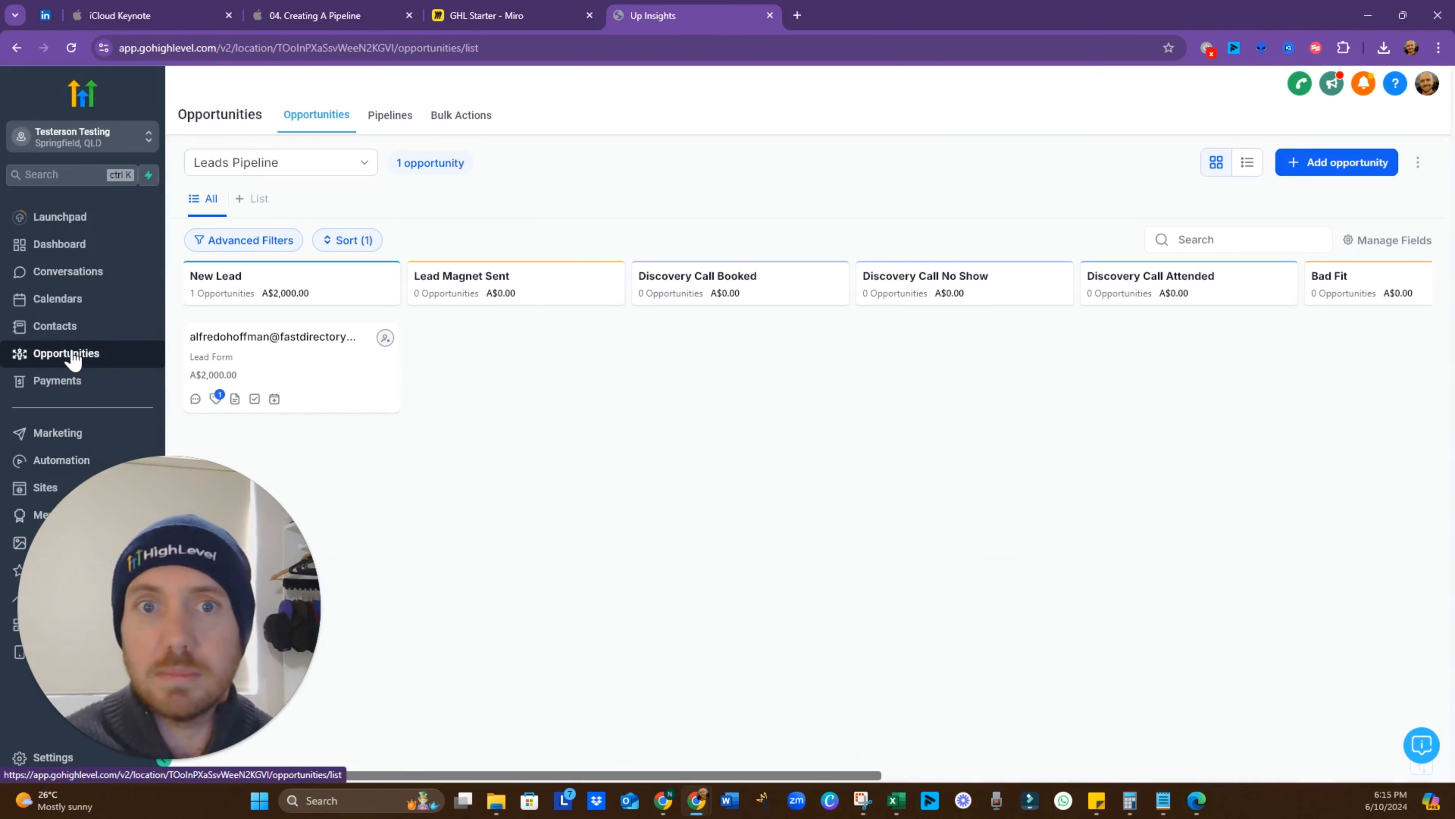
Step: Open the test opportunity in the New Lead stage and choose the first suggested contact as its primary contact
left_click(277, 356)
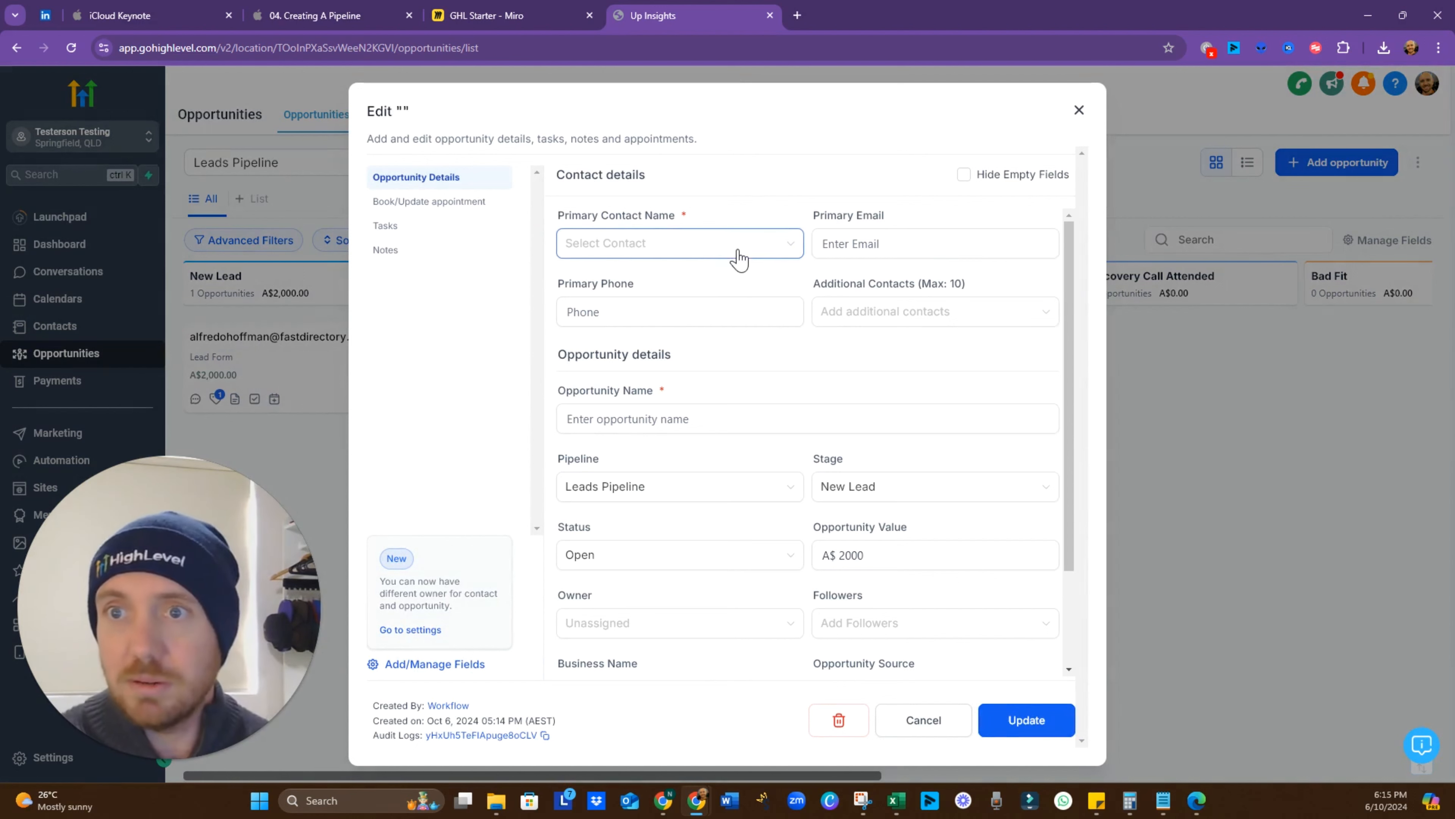
left_click(782, 251)
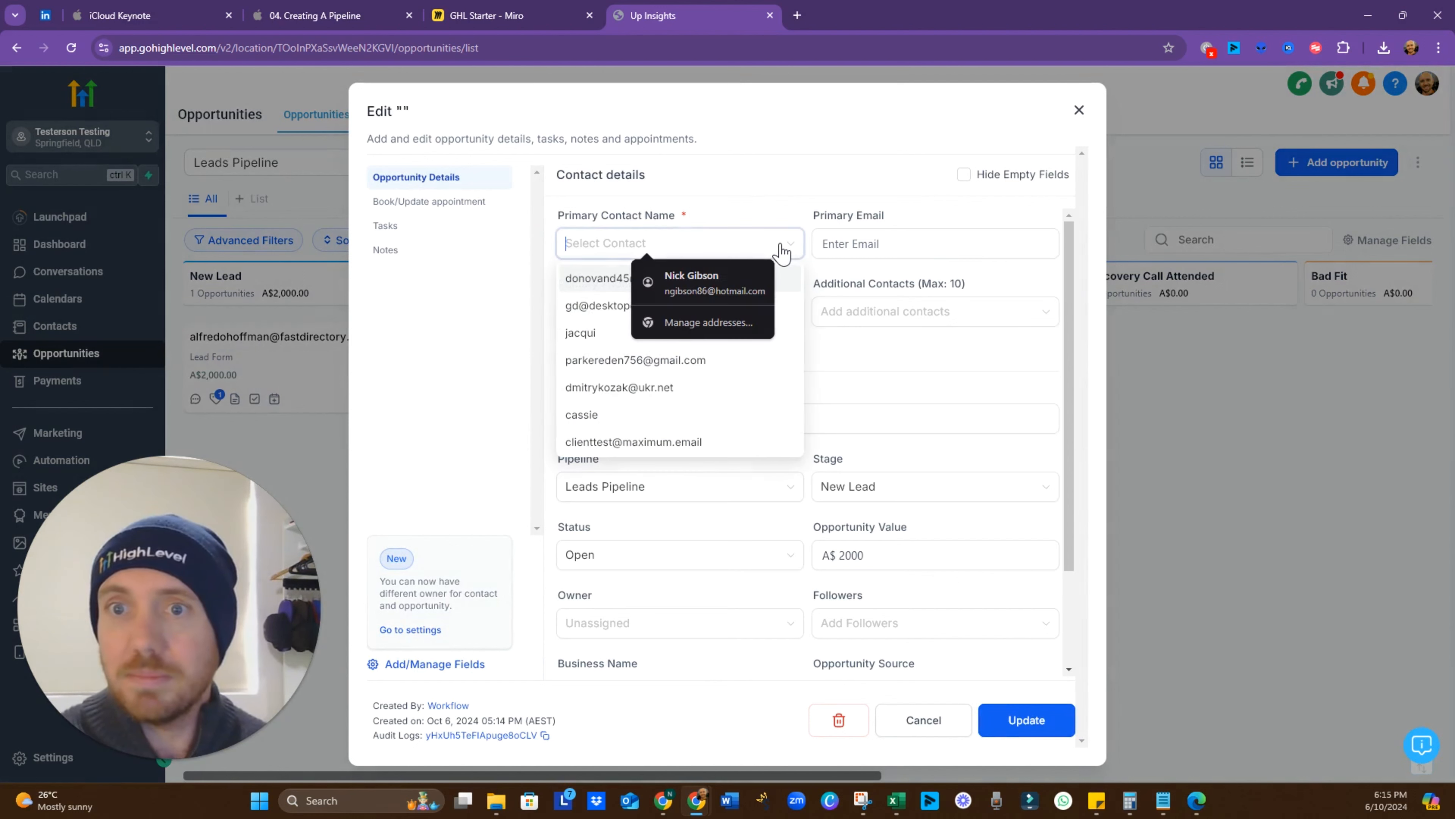
left_click(584, 278)
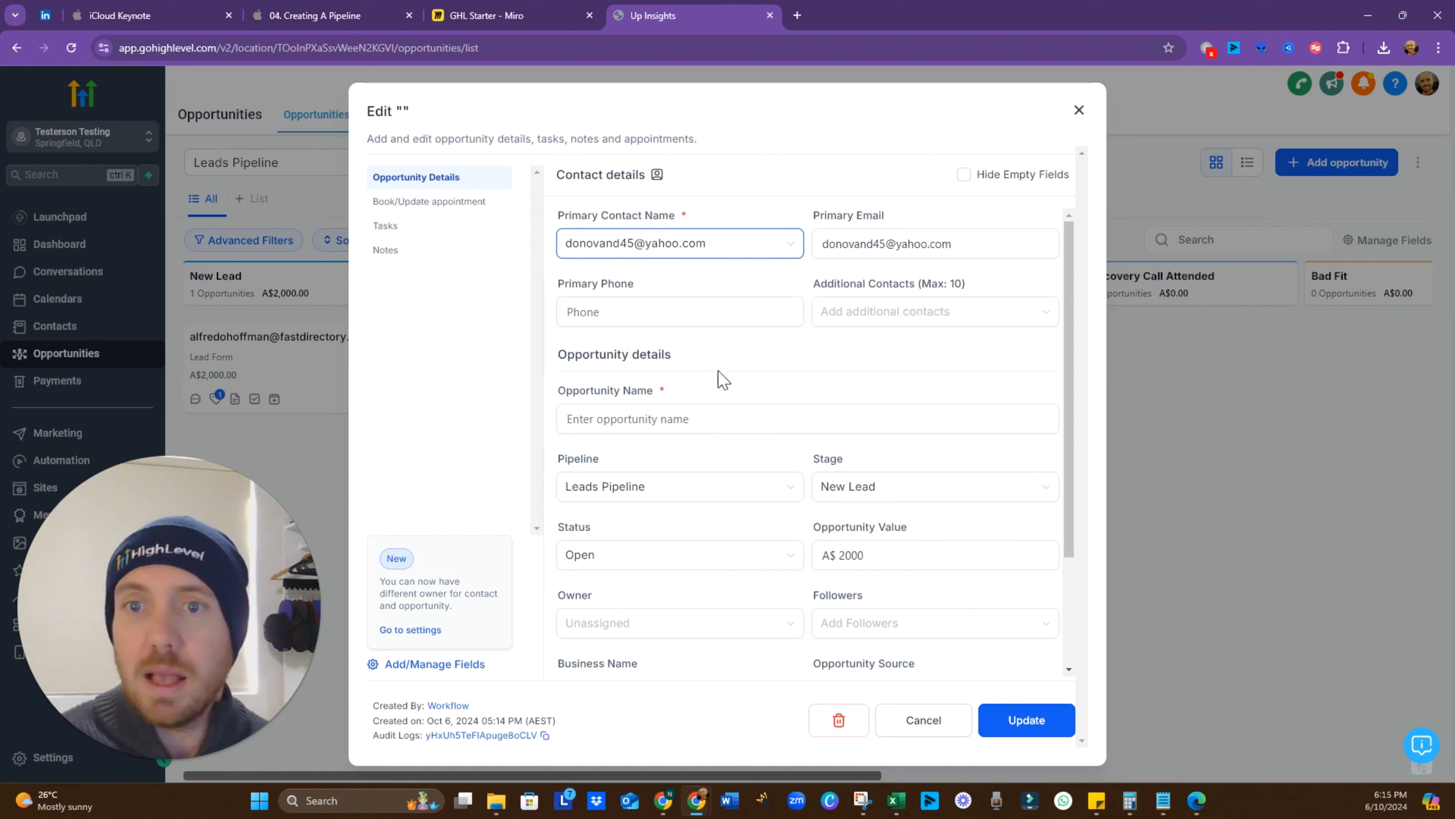
Step: Enter the contact's first name as the opportunity name, update the opportunity and close its details
left_click(787, 417)
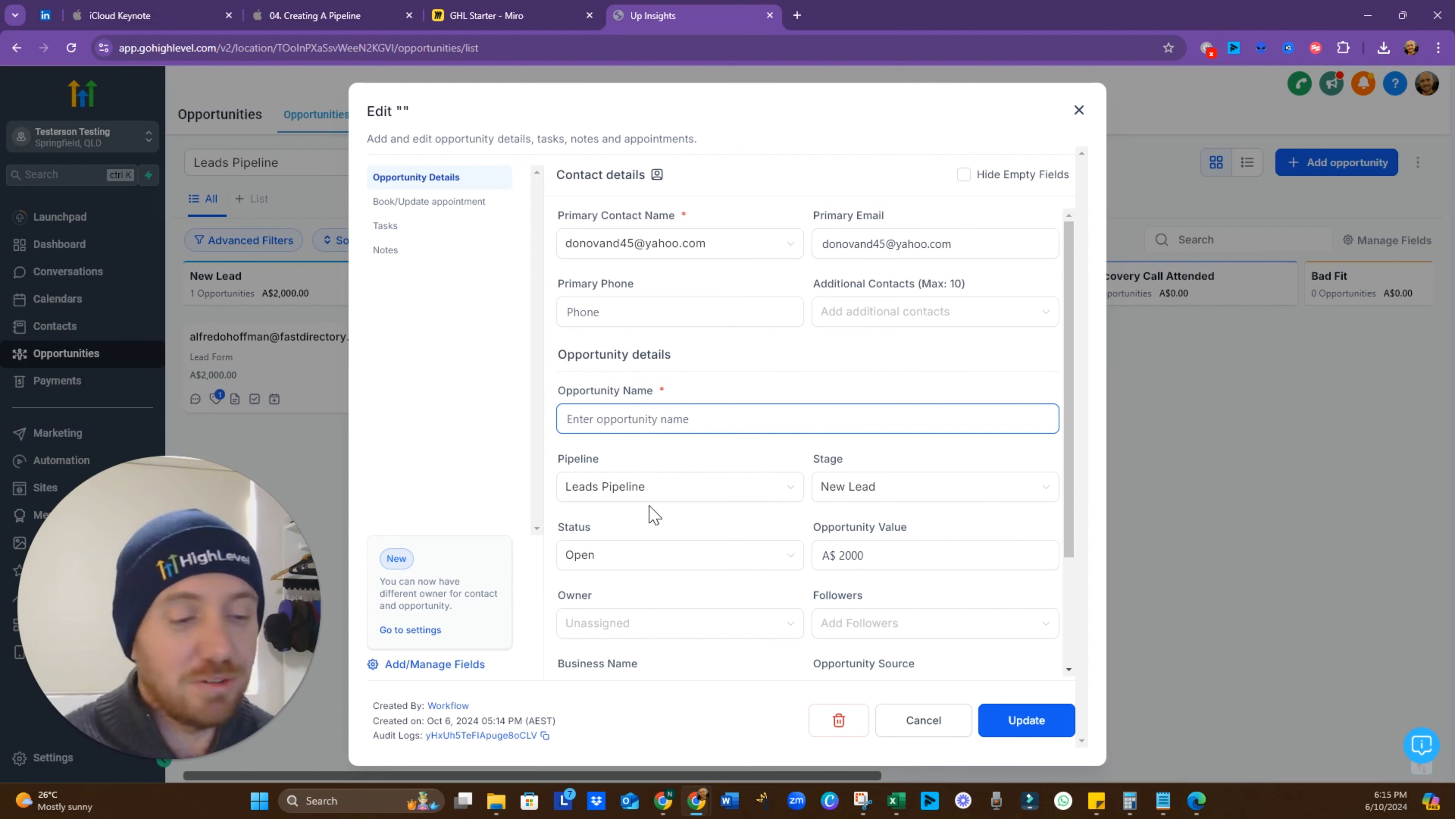
type("donovan")
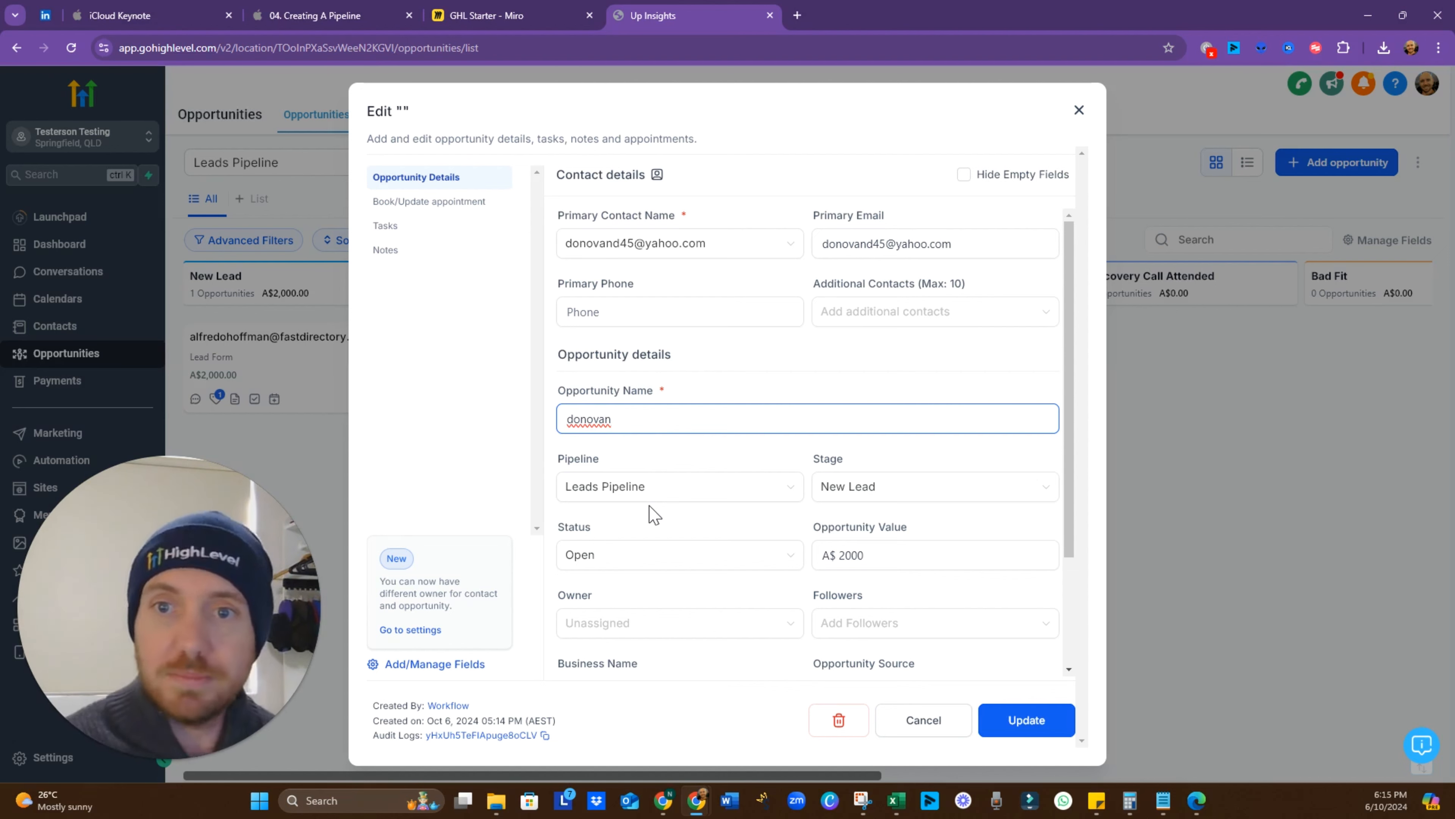
scroll(653, 514, "down", 3)
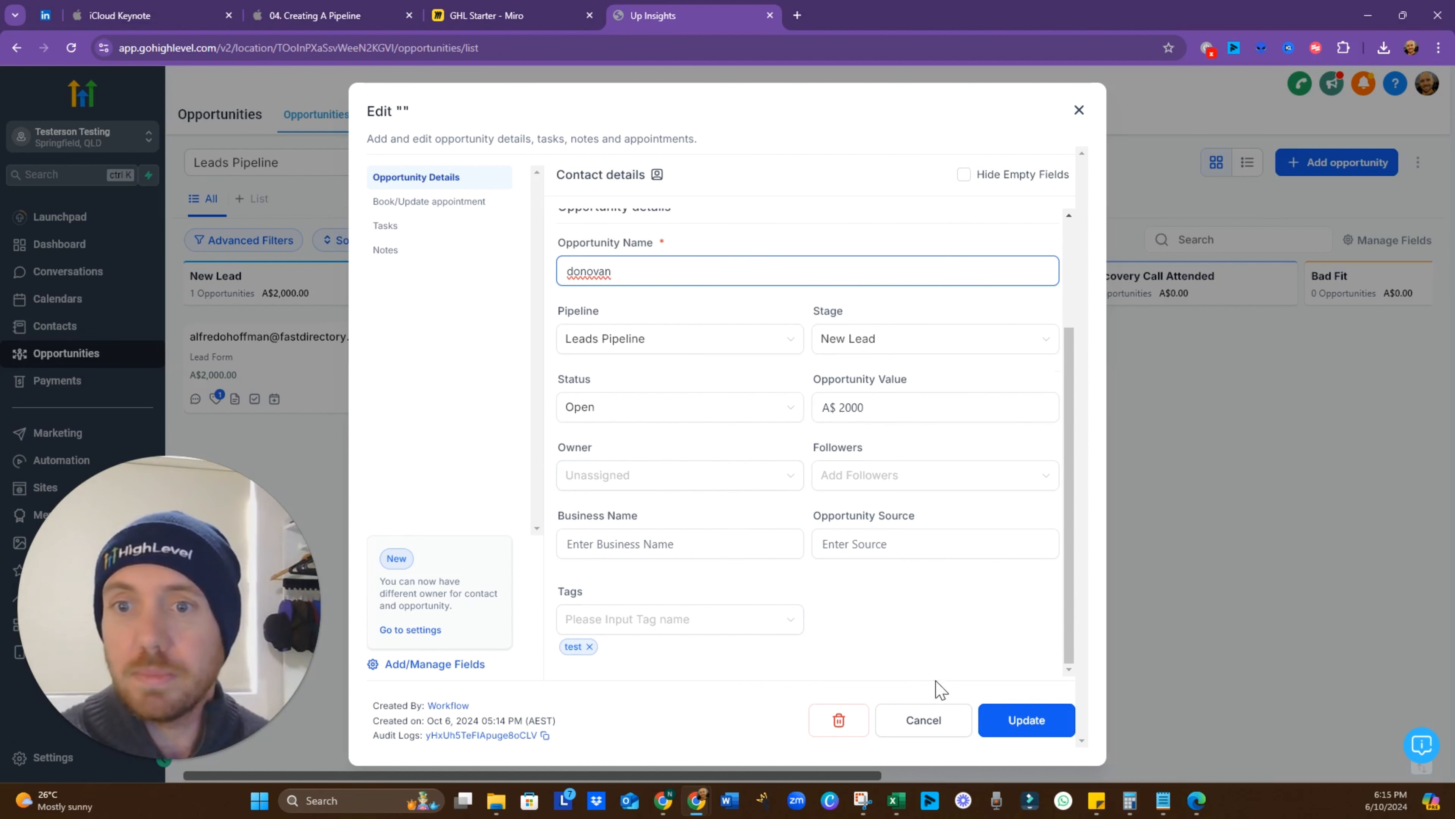
left_click(1015, 724)
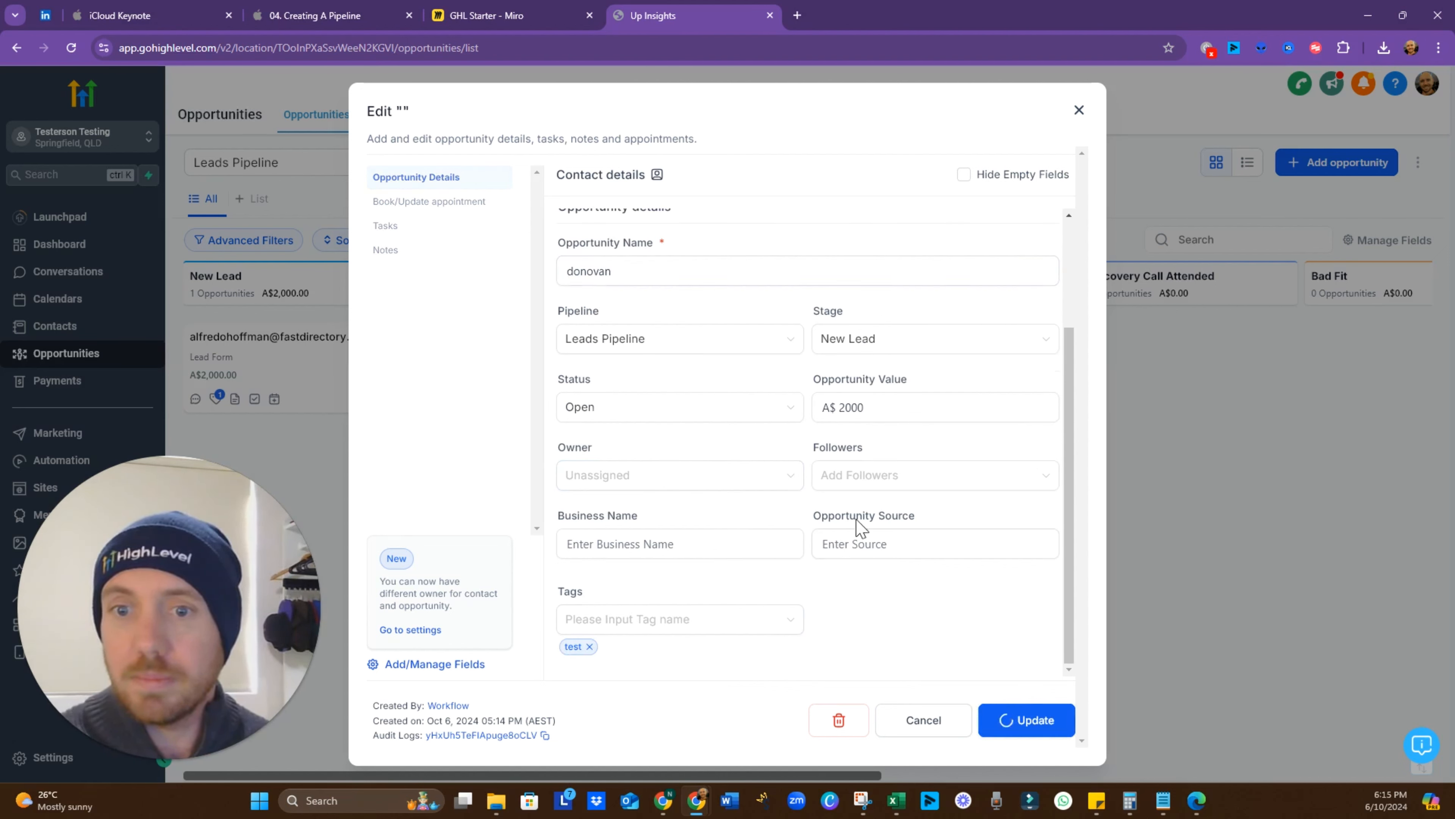
scroll(703, 436, "up", 3)
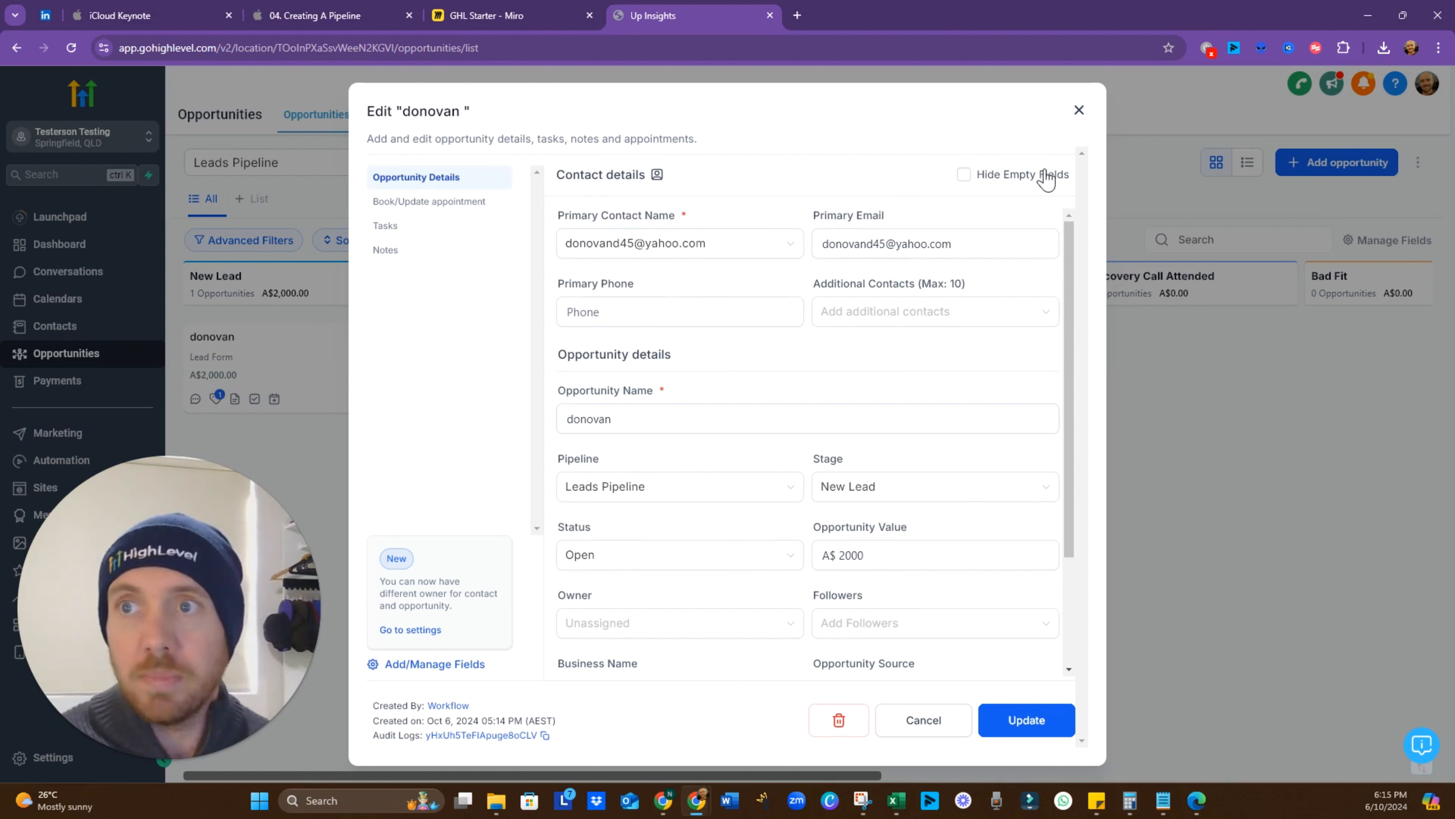
left_click(1079, 110)
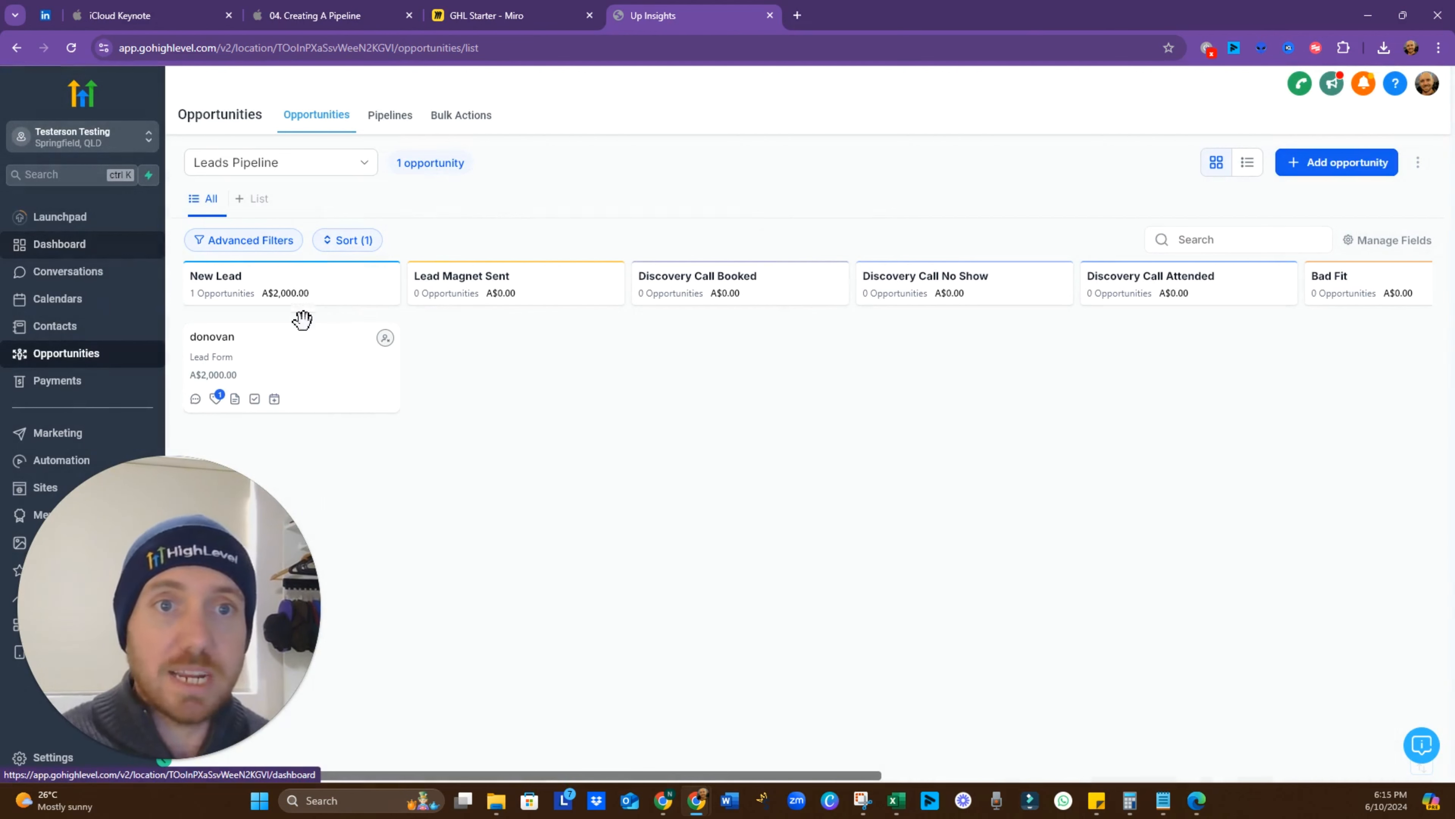
Step: Examine the dashboard's opportunity status, opportunity value, conversion rate, funnel and stage distribution figures for the Leads Pipeline
left_click(94, 246)
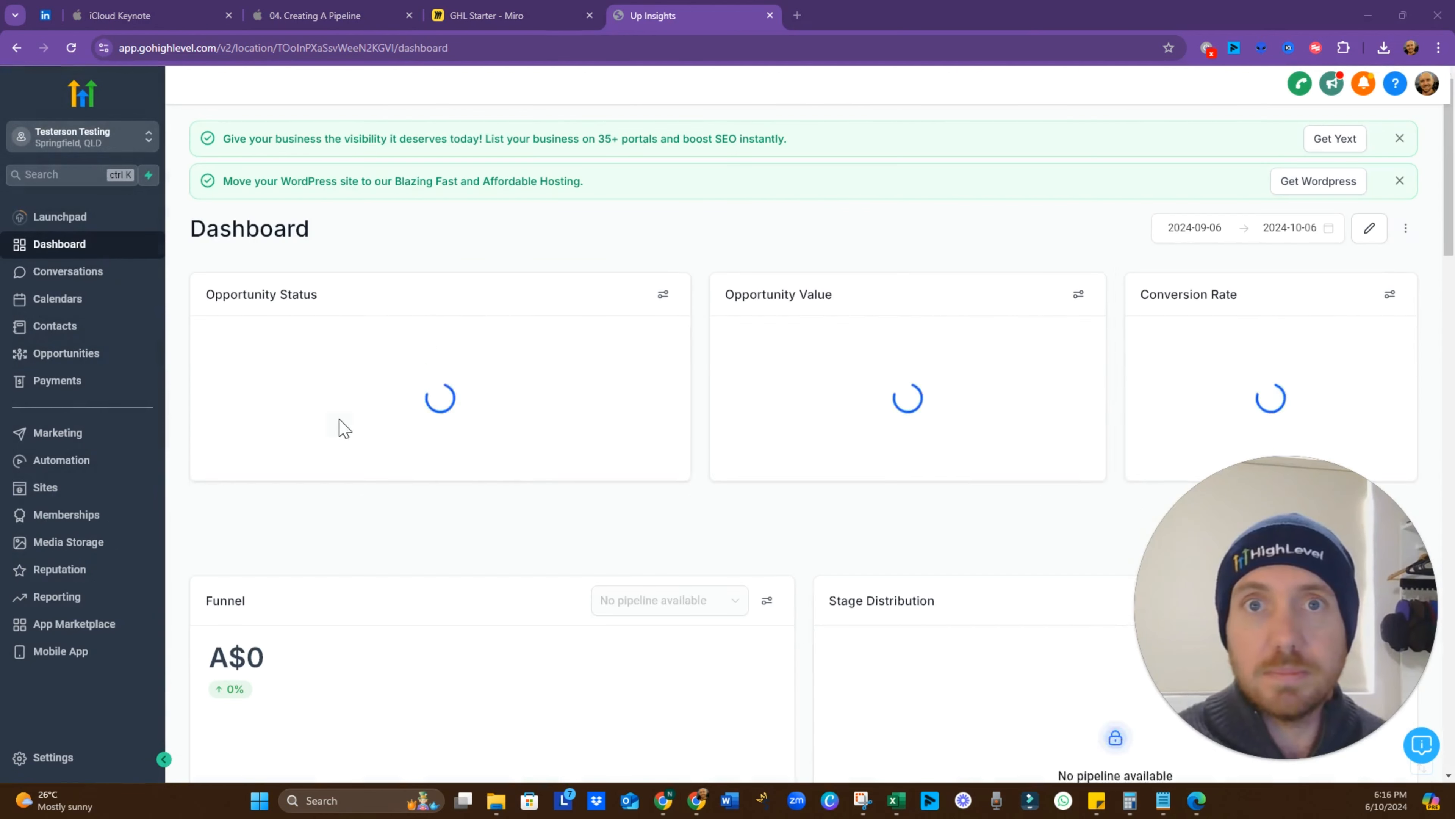
scroll(412, 407, "down", 4)
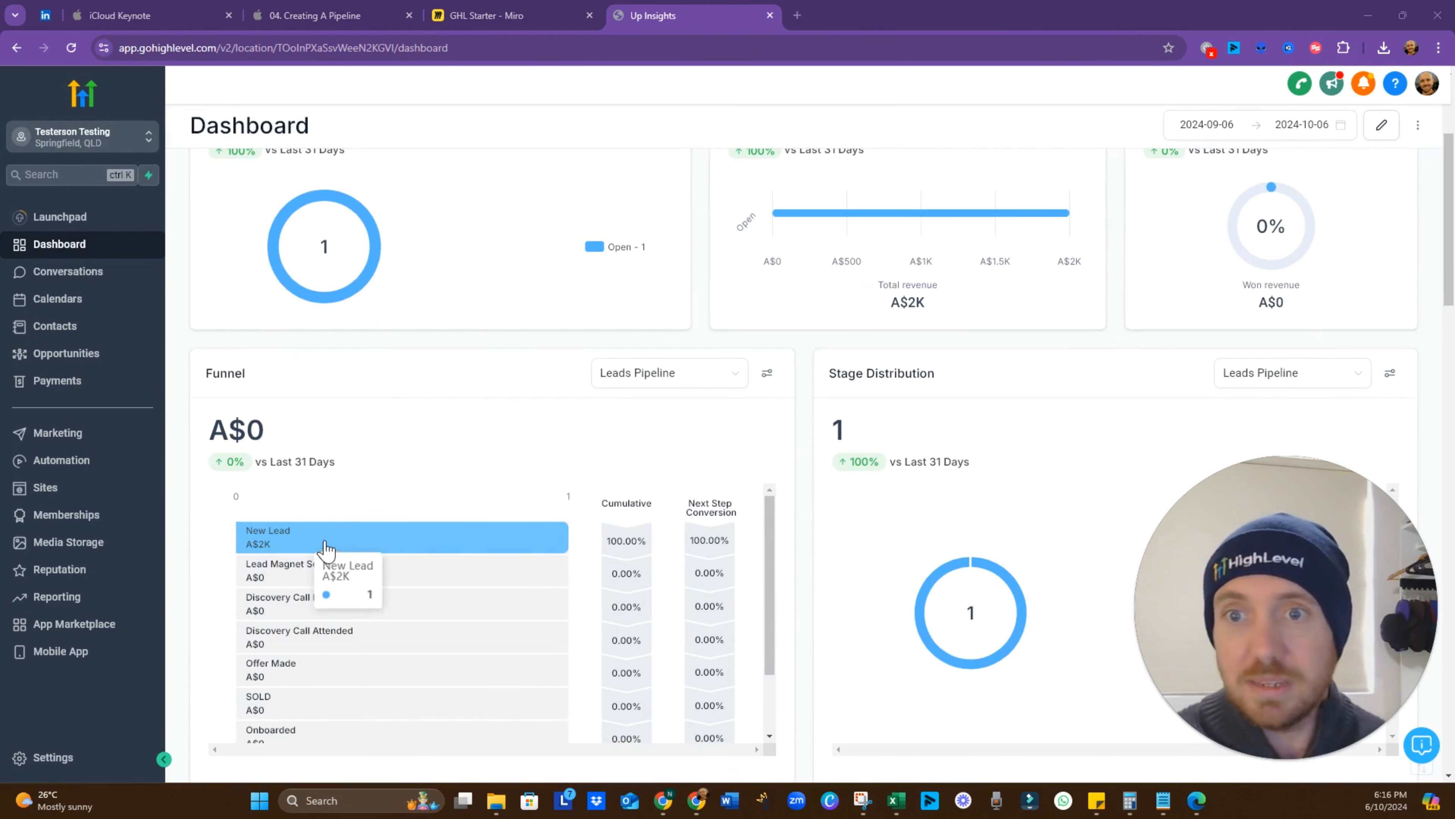
scroll(614, 576, "up", 3)
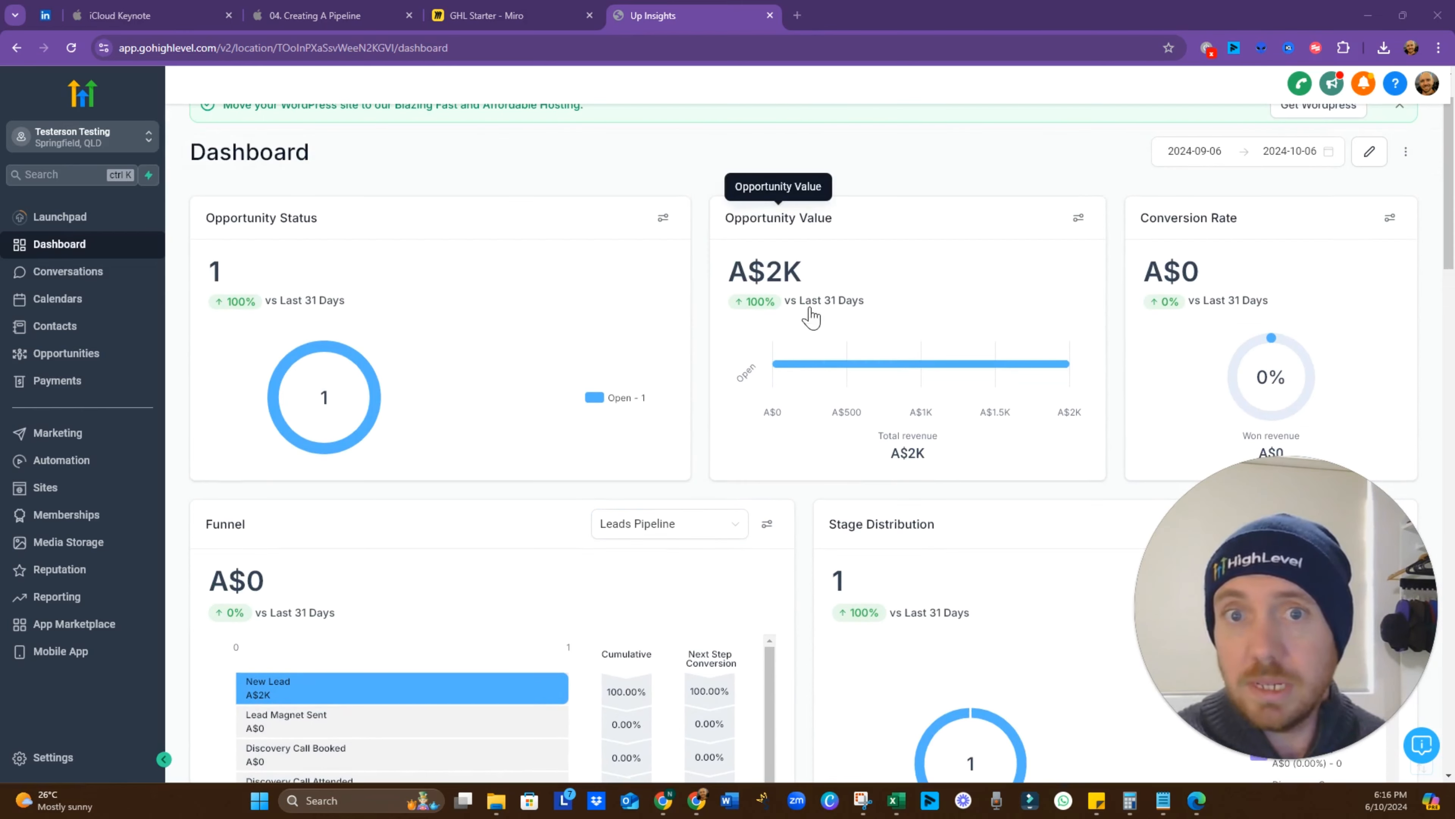
mouse_move(821, 375)
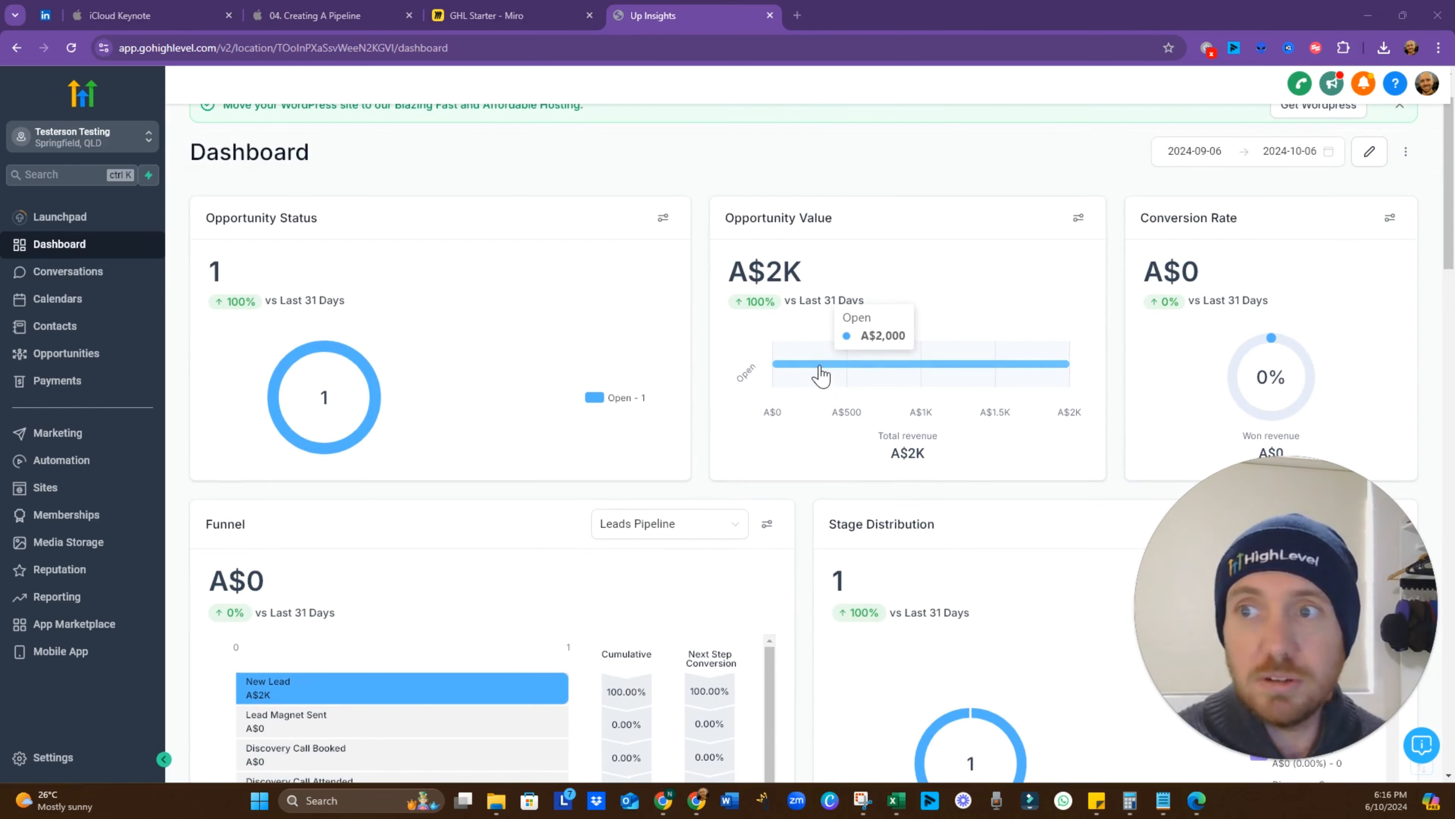
scroll(450, 657, "down", 3)
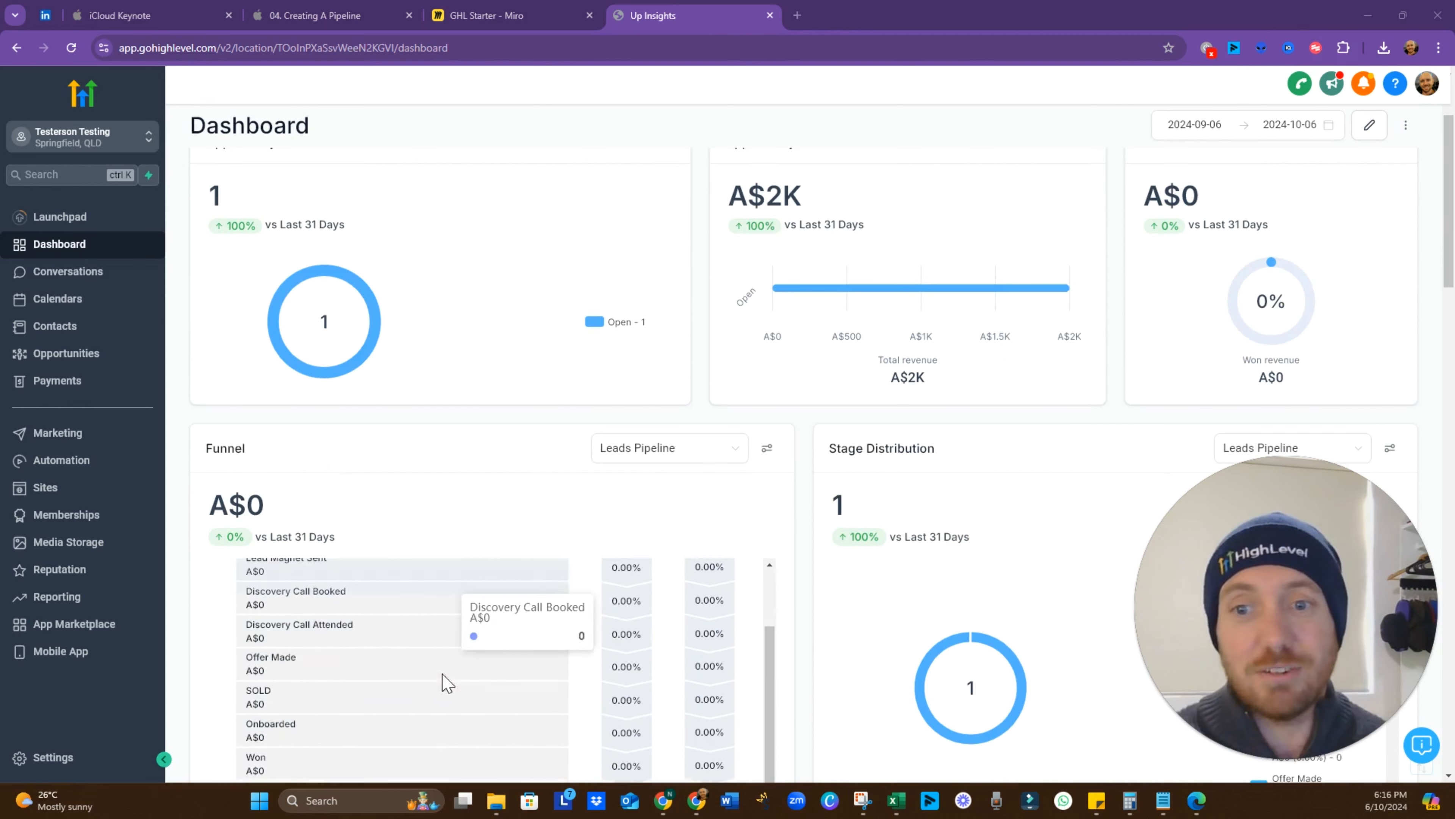
scroll(865, 553, "down", 1)
mouse_move(969, 573)
scroll(968, 574, "up", 1)
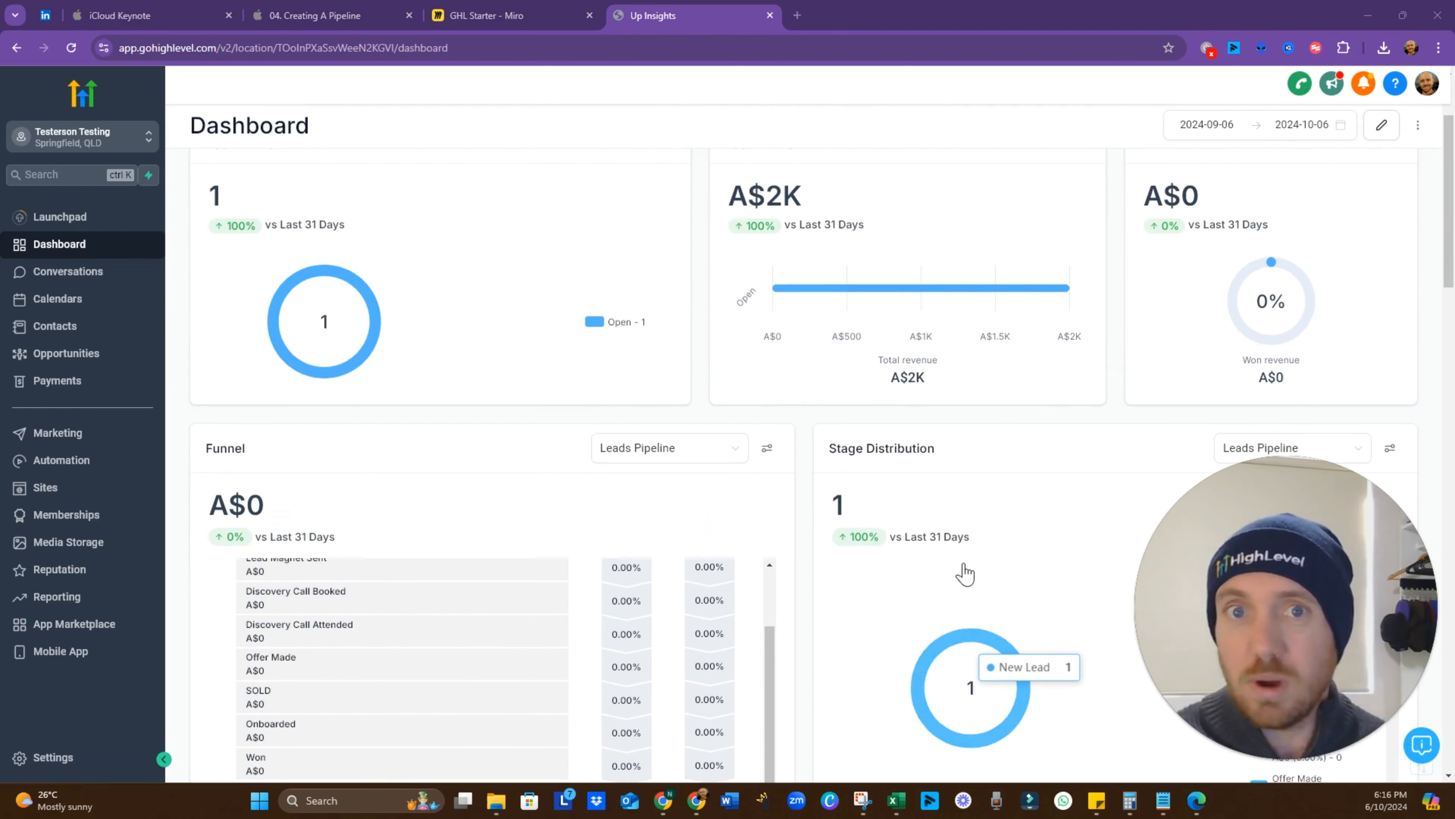
scroll(476, 627, "up", 1)
mouse_move(482, 688)
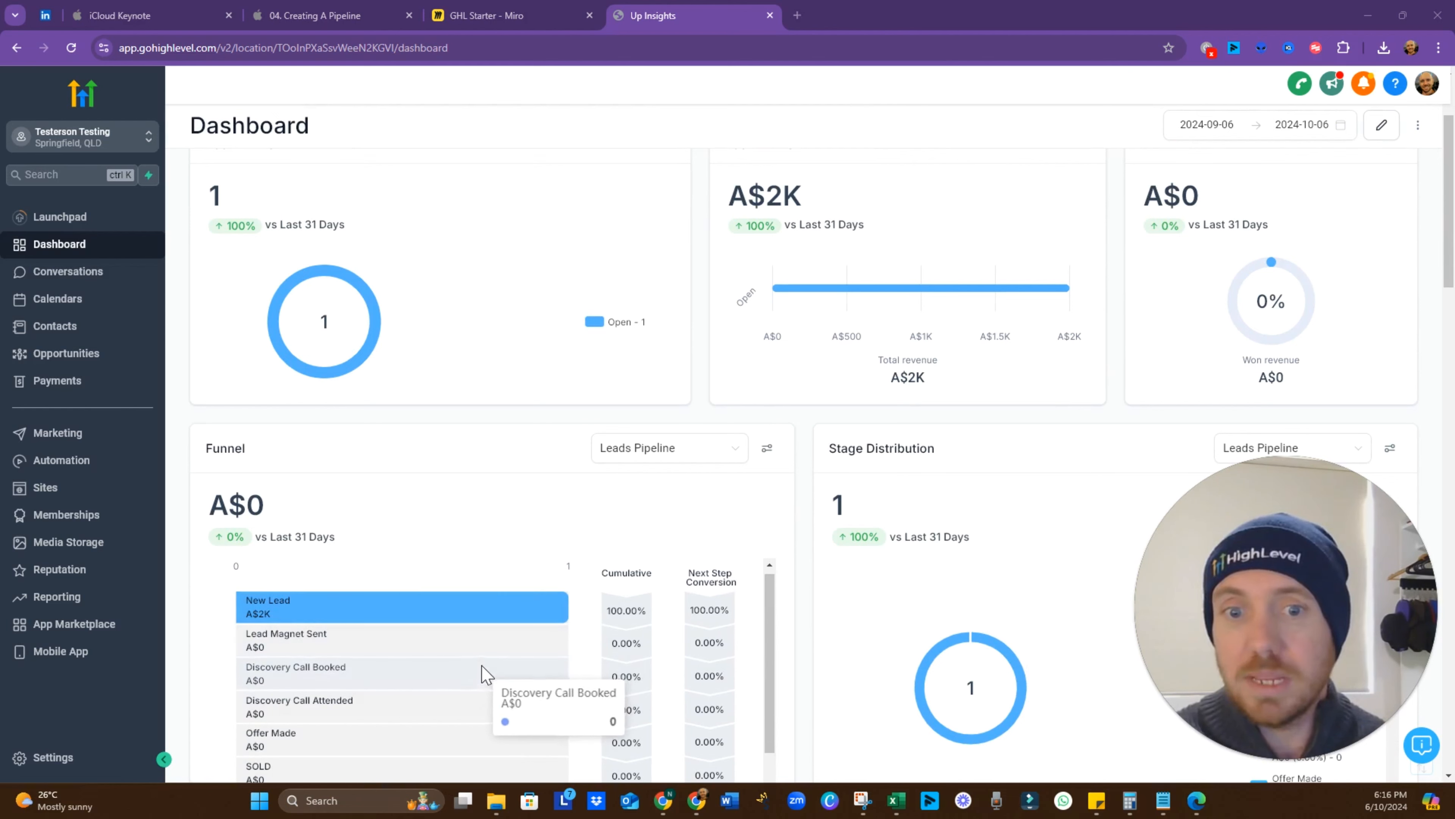
scroll(479, 689, "down", 1)
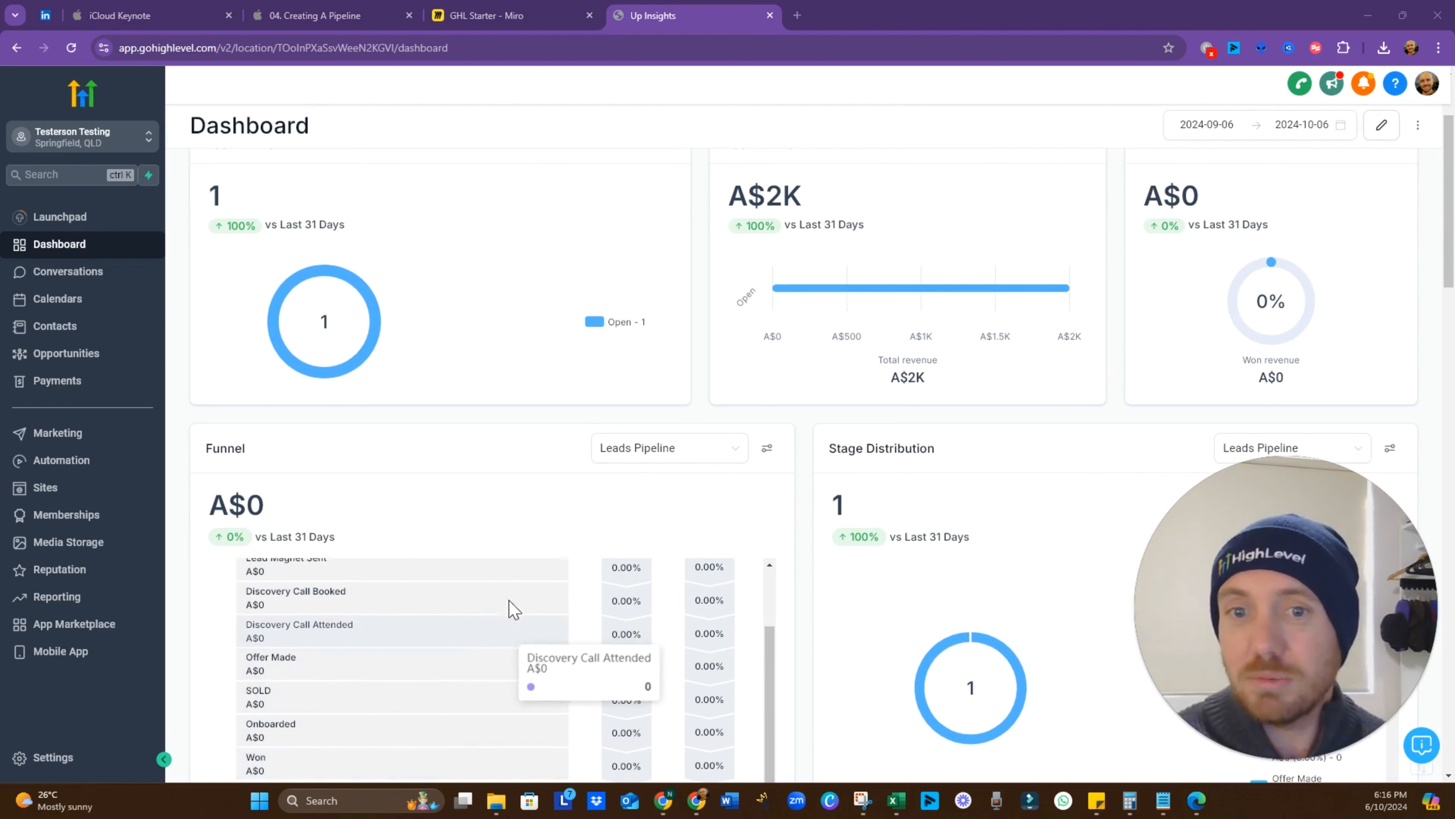
scroll(453, 619, "up", 2)
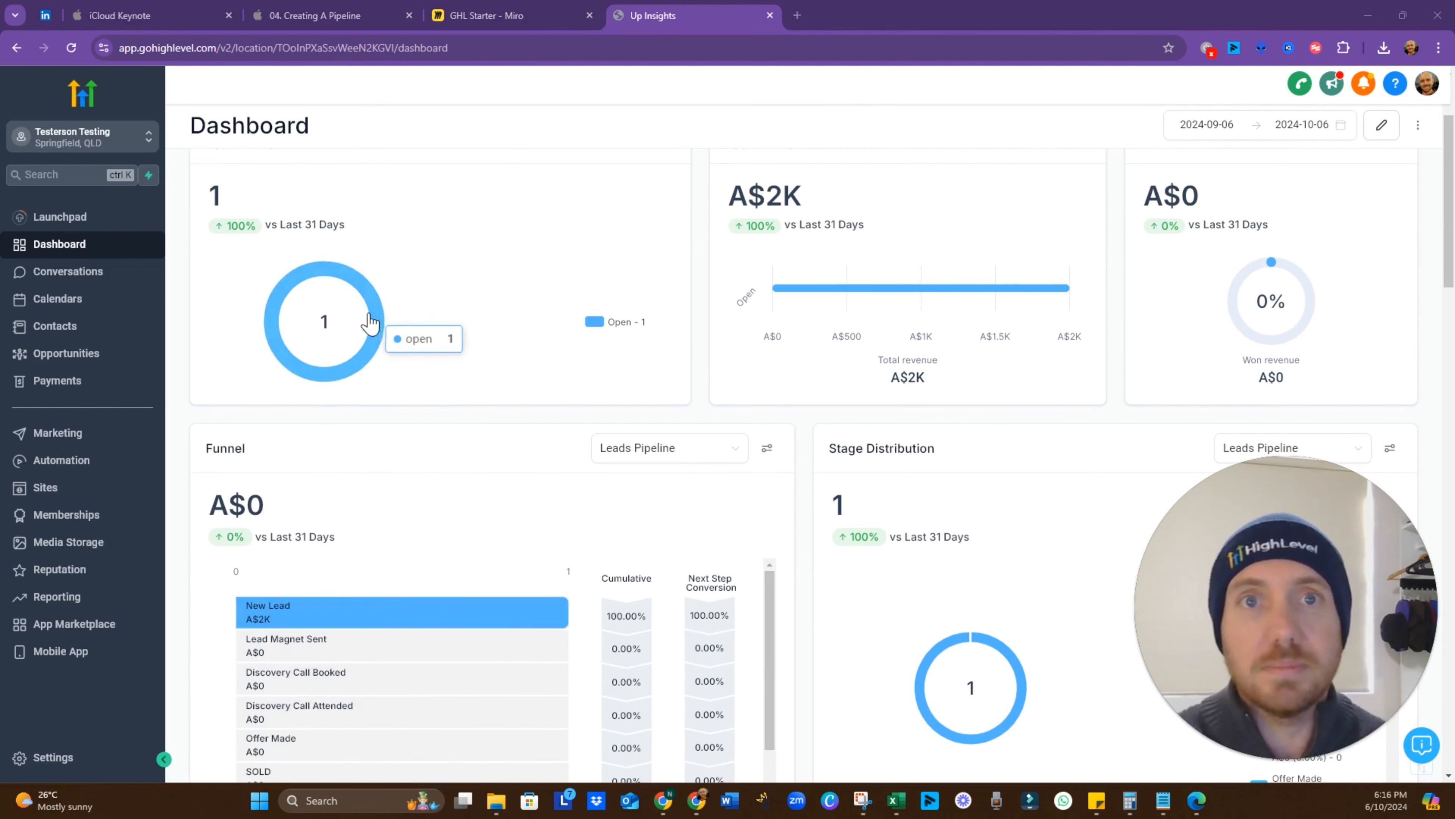
Step: Switch to the 04. Creating A Pipeline presentation, advance it to the Live Run-Through slide, and view the Keynote file list
left_click(332, 16)
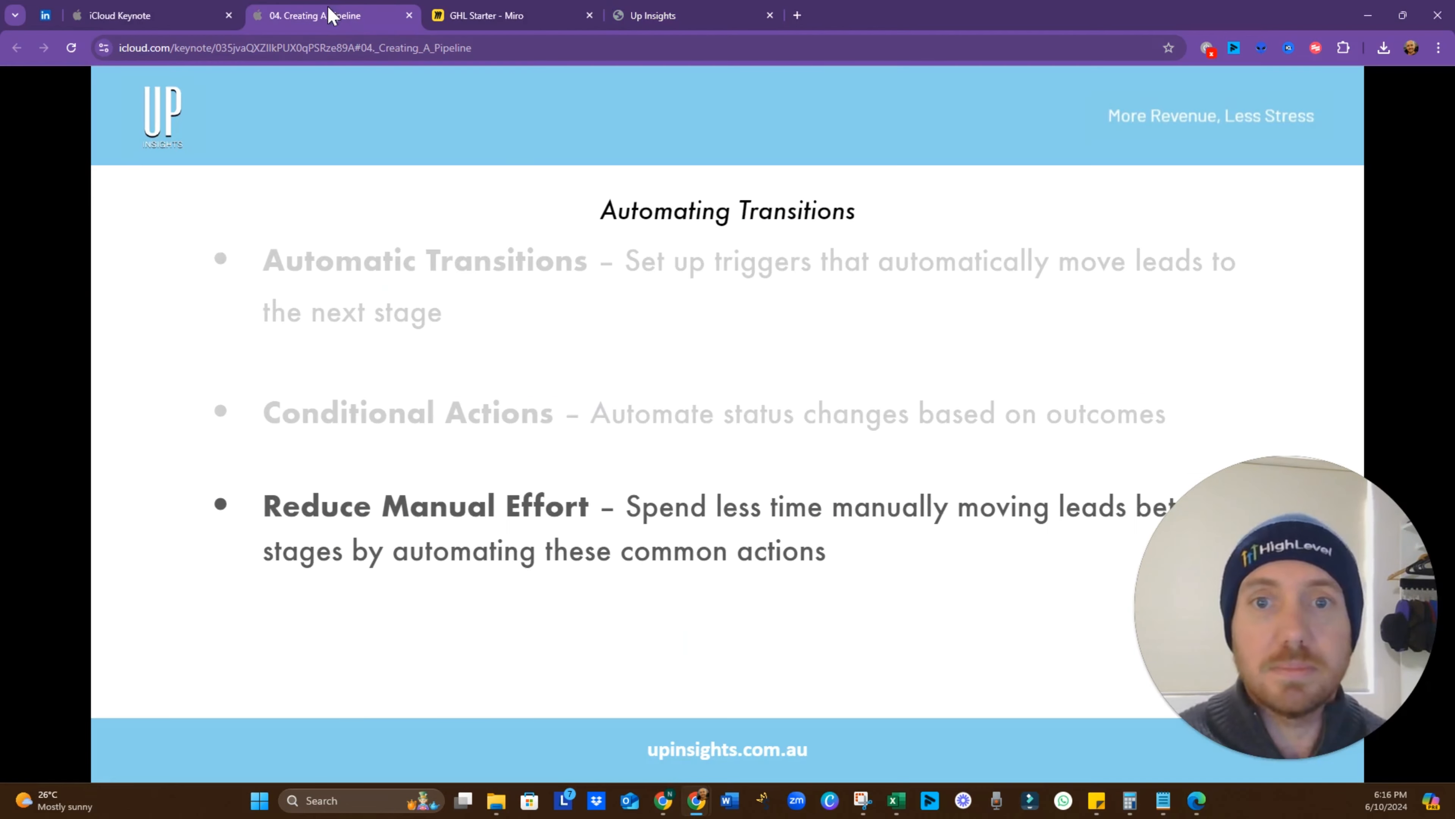
left_click(670, 508)
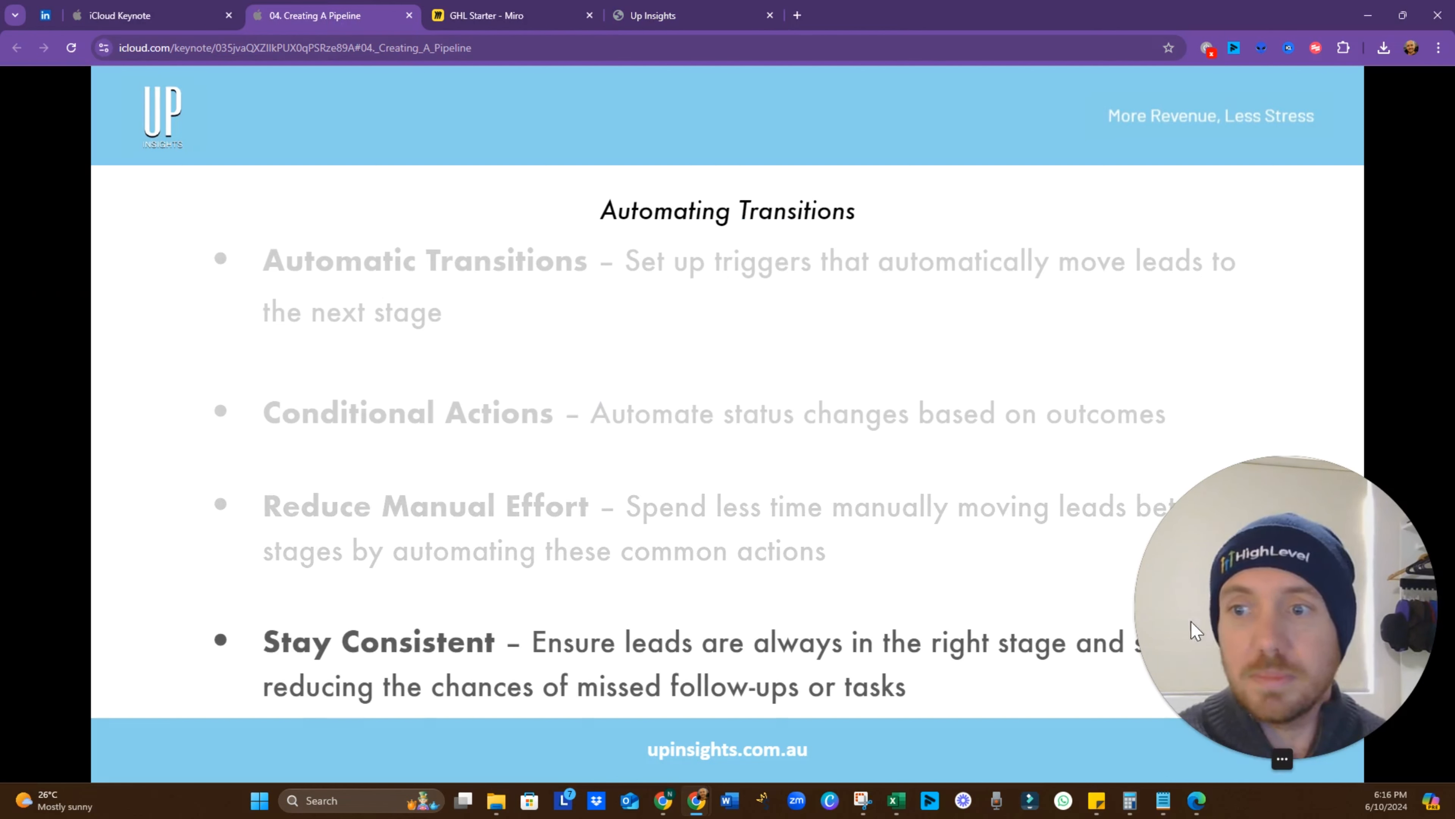
left_click_drag(1296, 555, 1297, 113)
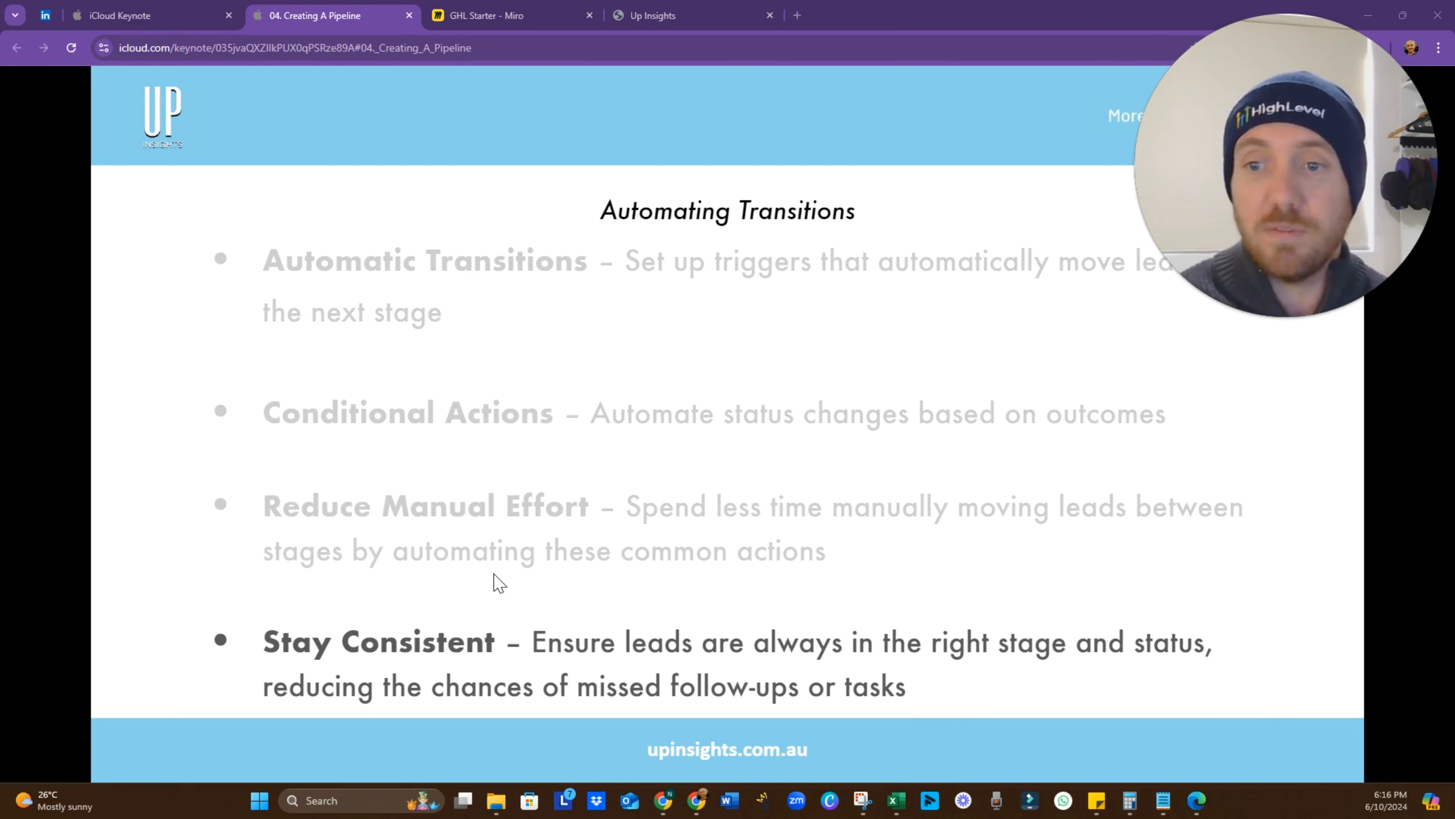
left_click(559, 596)
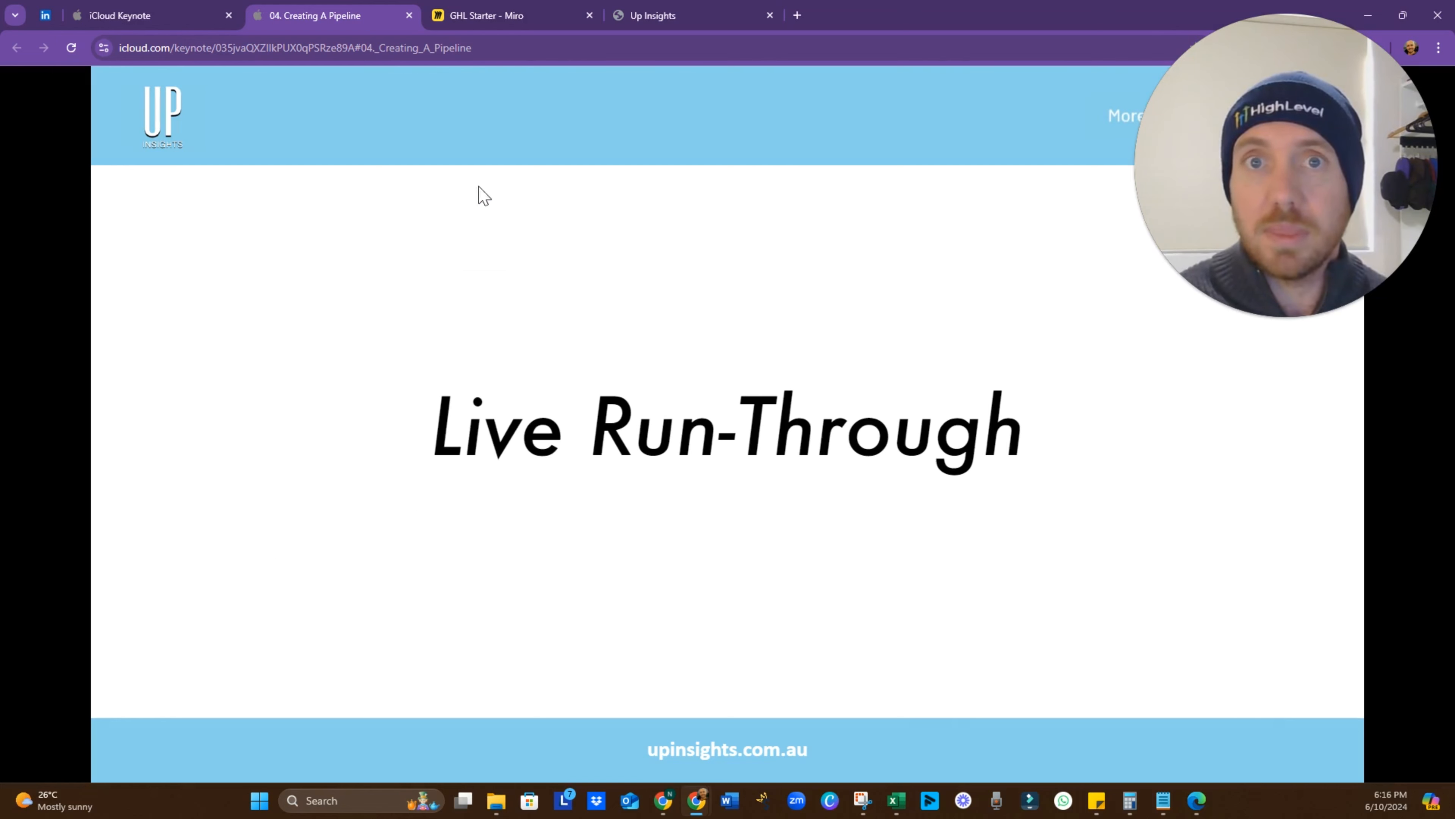
left_click(198, 13)
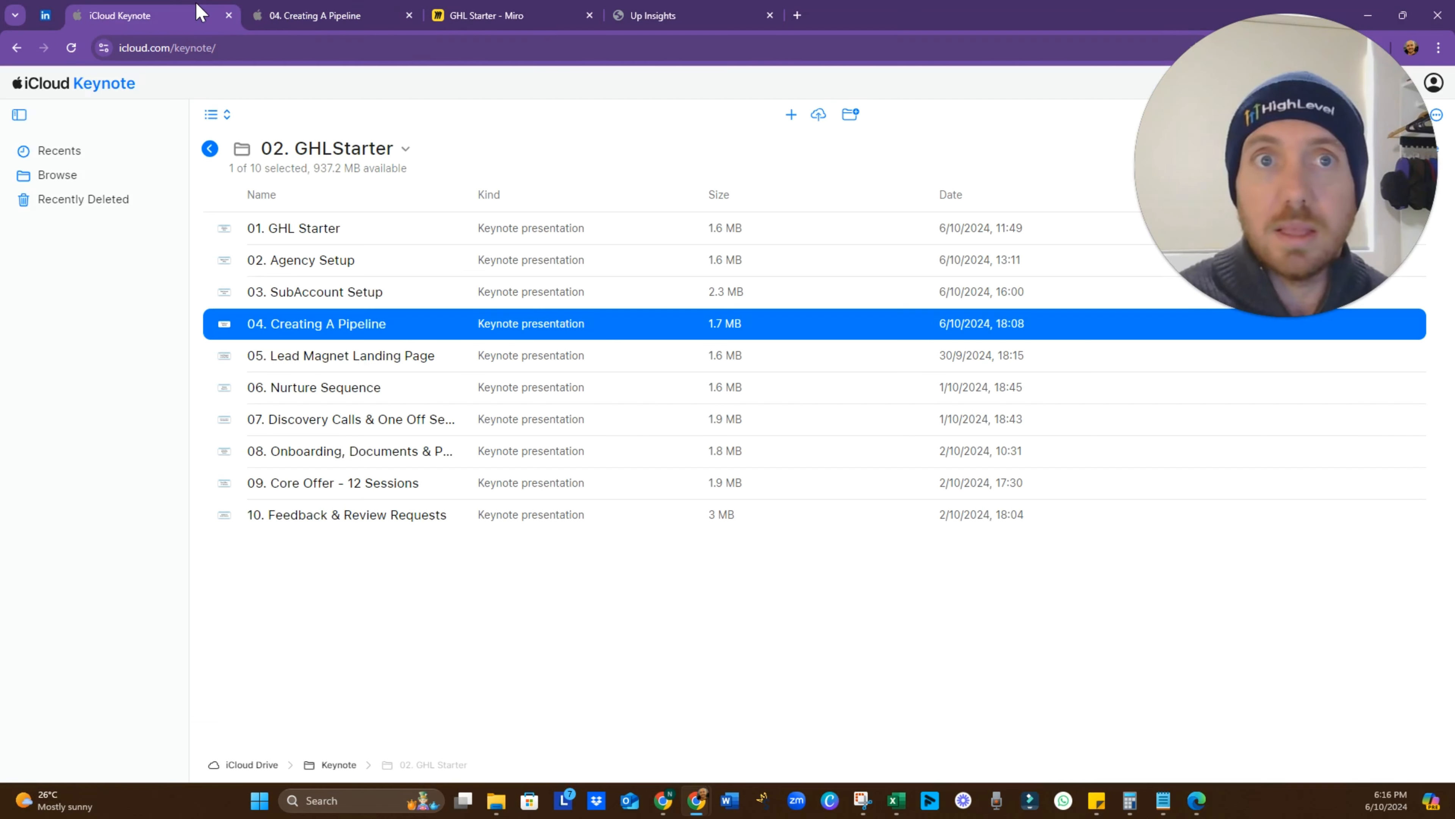
Step: Return to HighLevel, create a new blank automation workflow, and dismiss the multiple opportunities notice
left_click(647, 16)
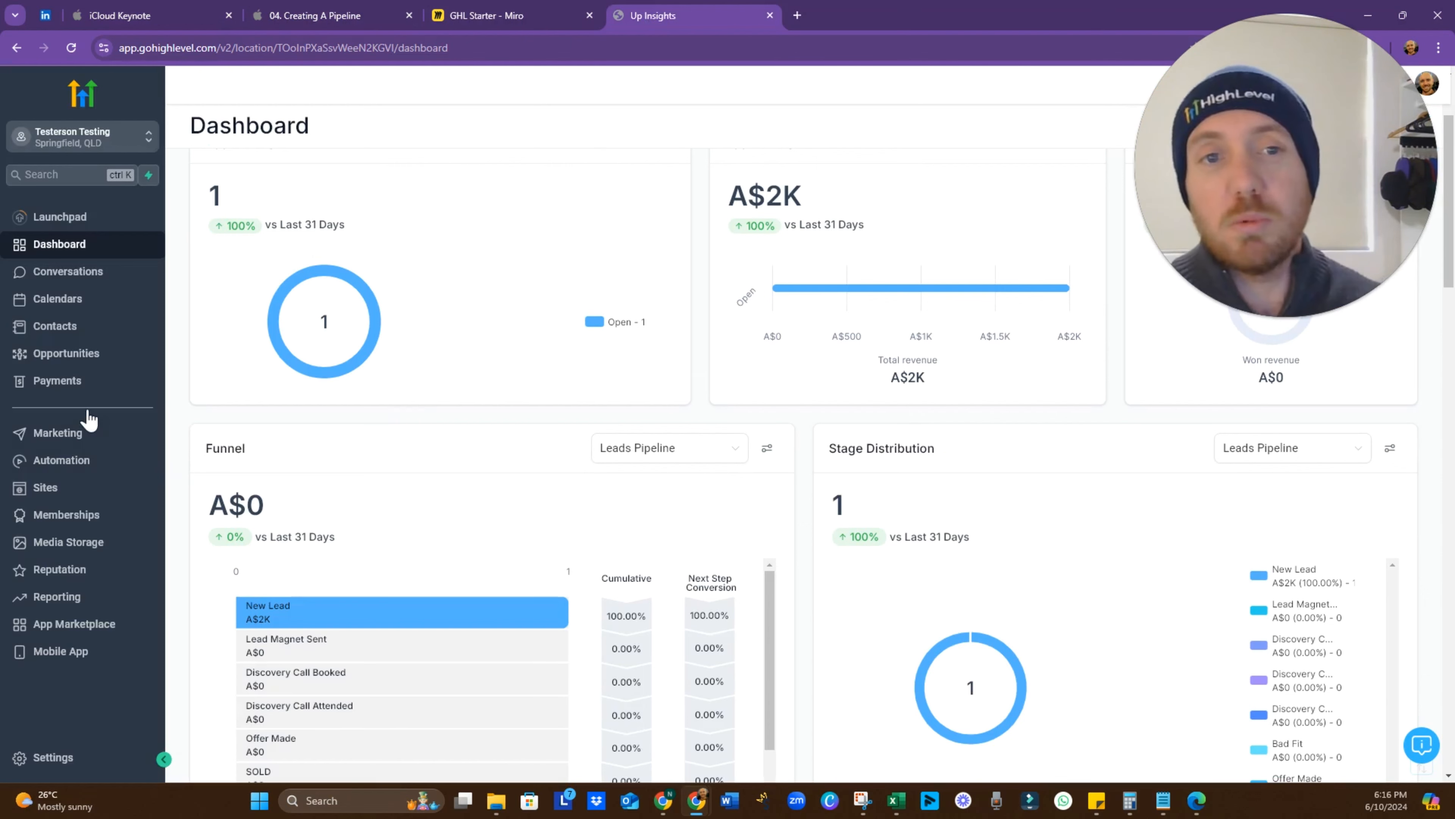
left_click(63, 465)
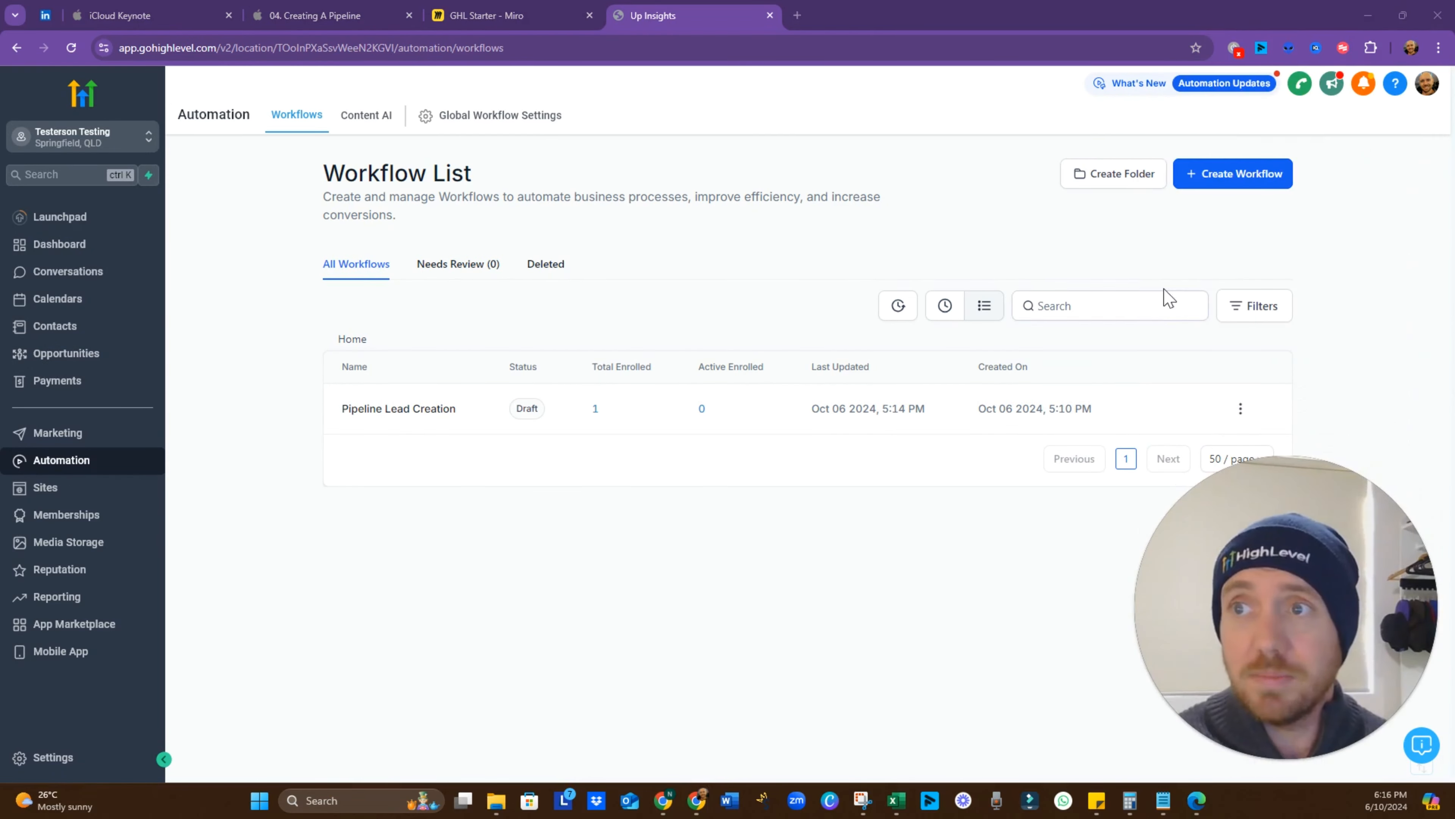
left_click(1211, 178)
left_click(1223, 235)
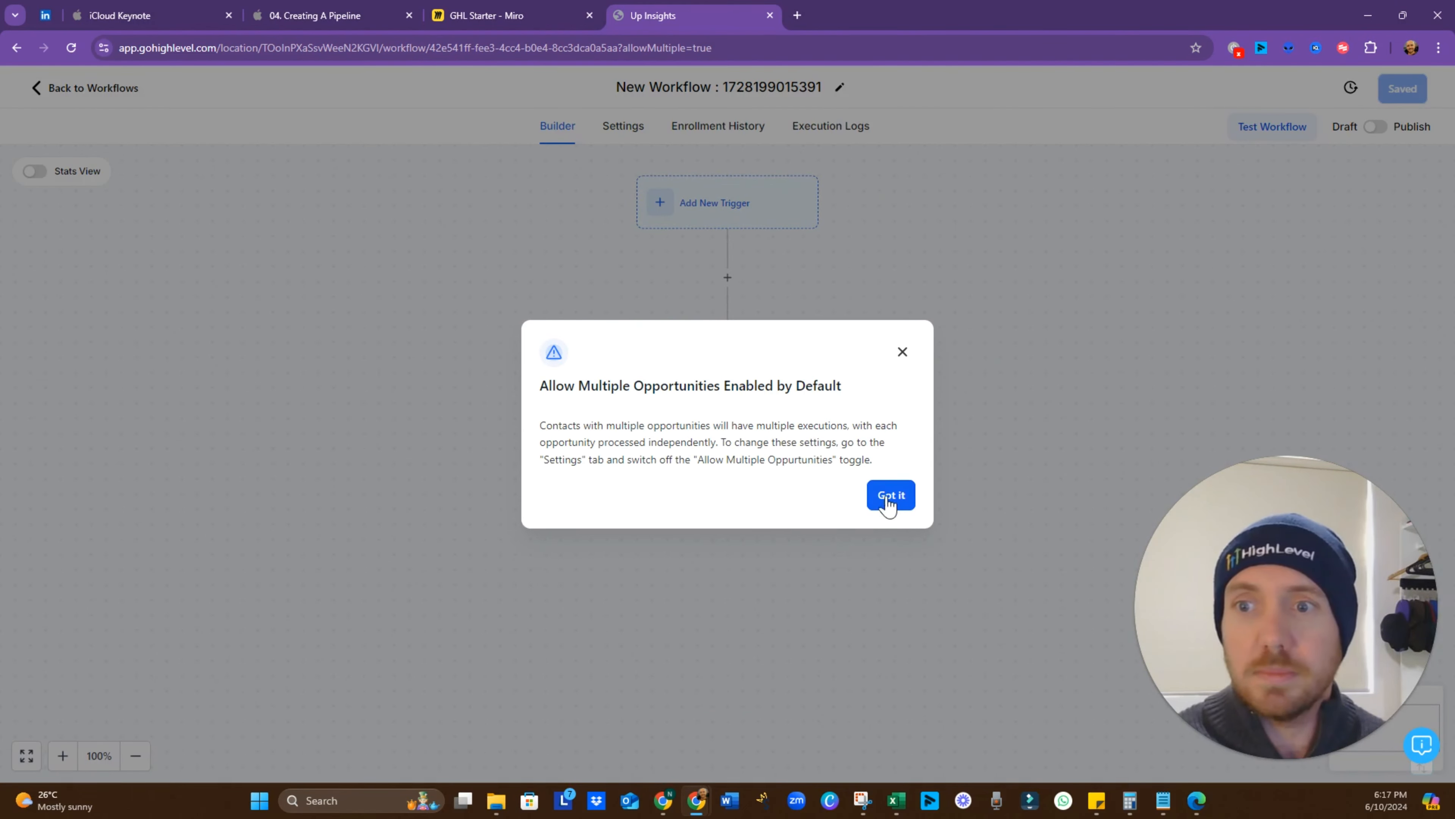
left_click(890, 496)
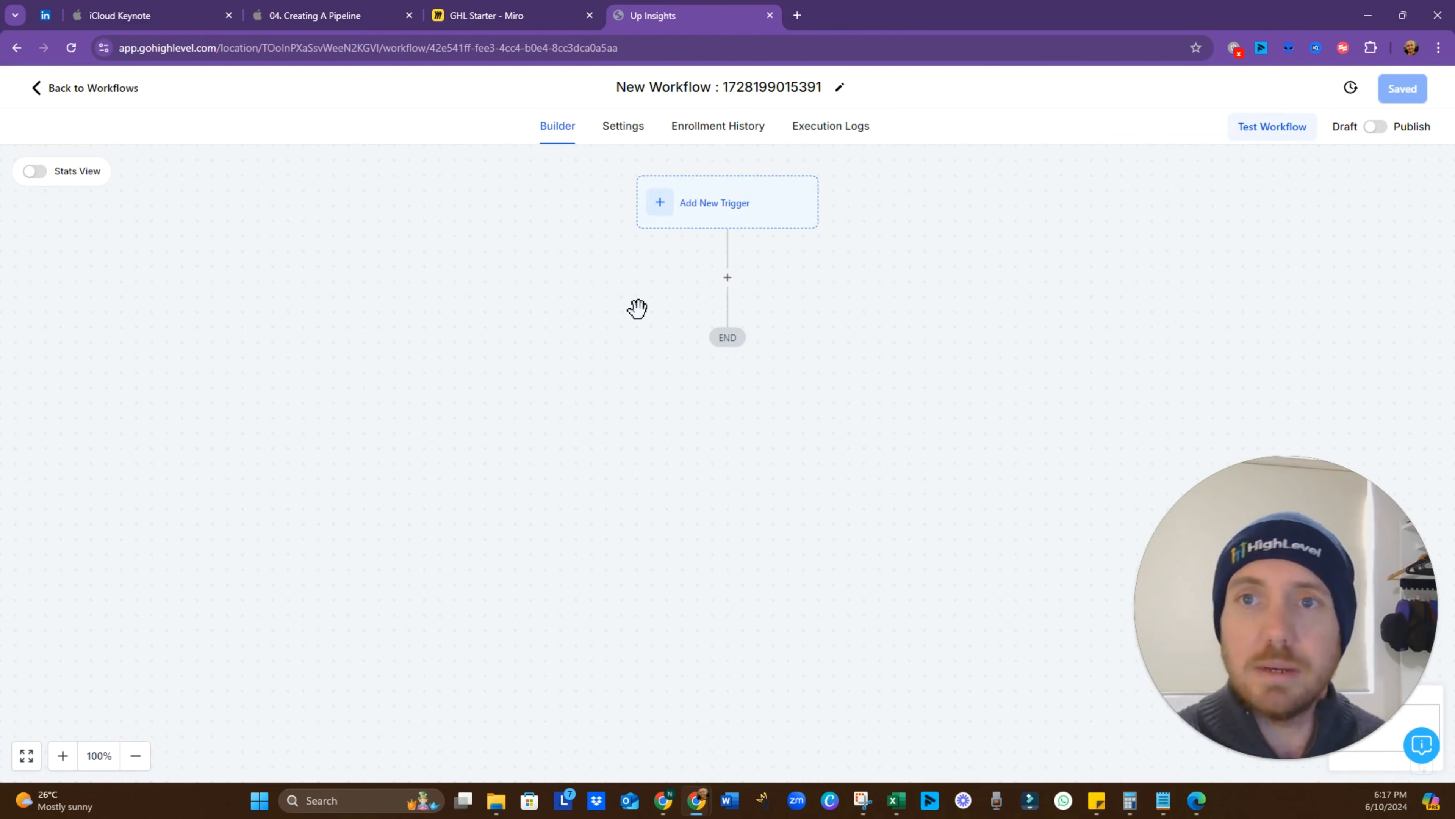
Step: Search the workflow triggers for "Pipel" and add the Pipeline Stage Changed trigger
left_click(682, 218)
left_click(1111, 249)
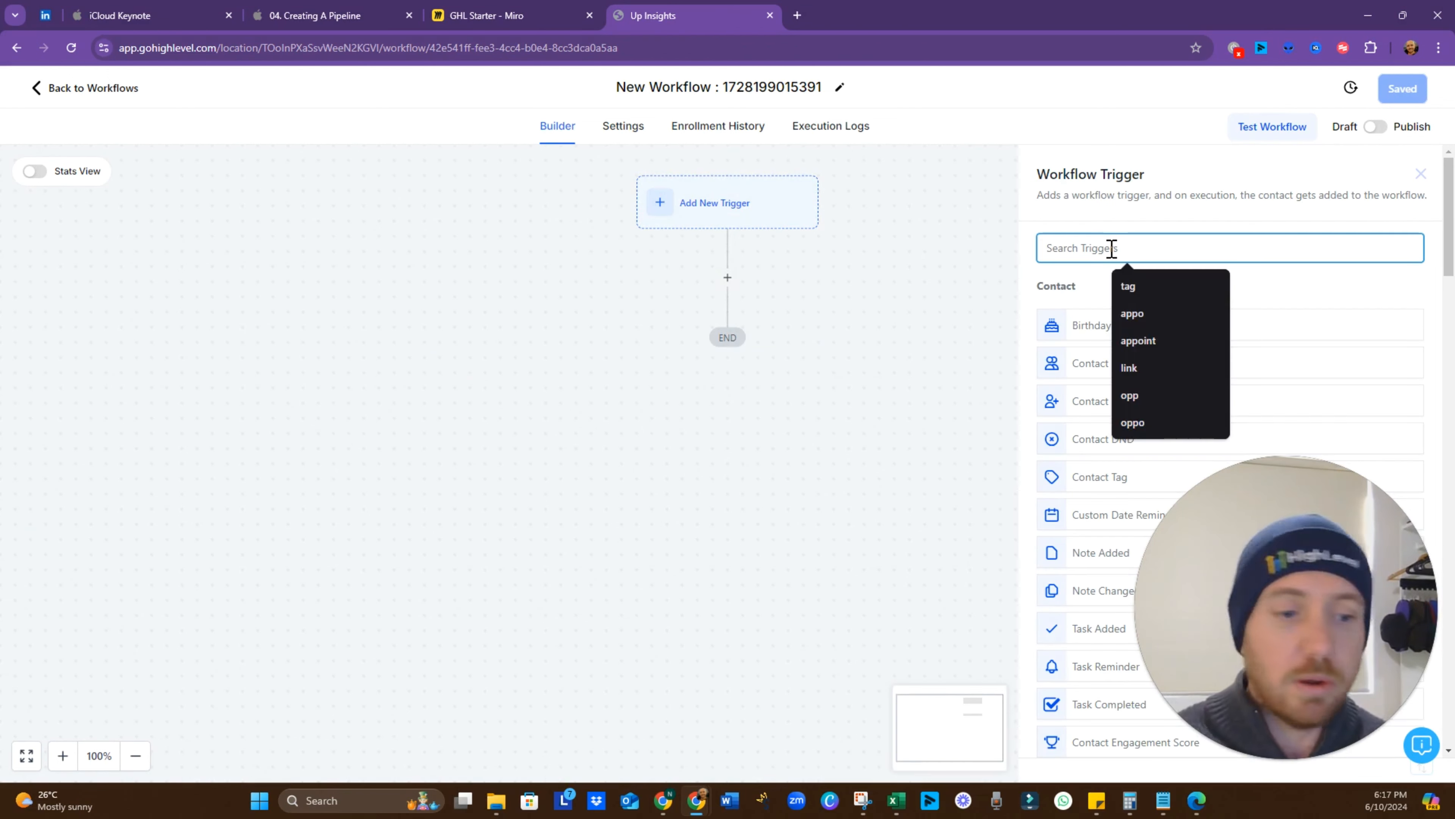
type("Pipel")
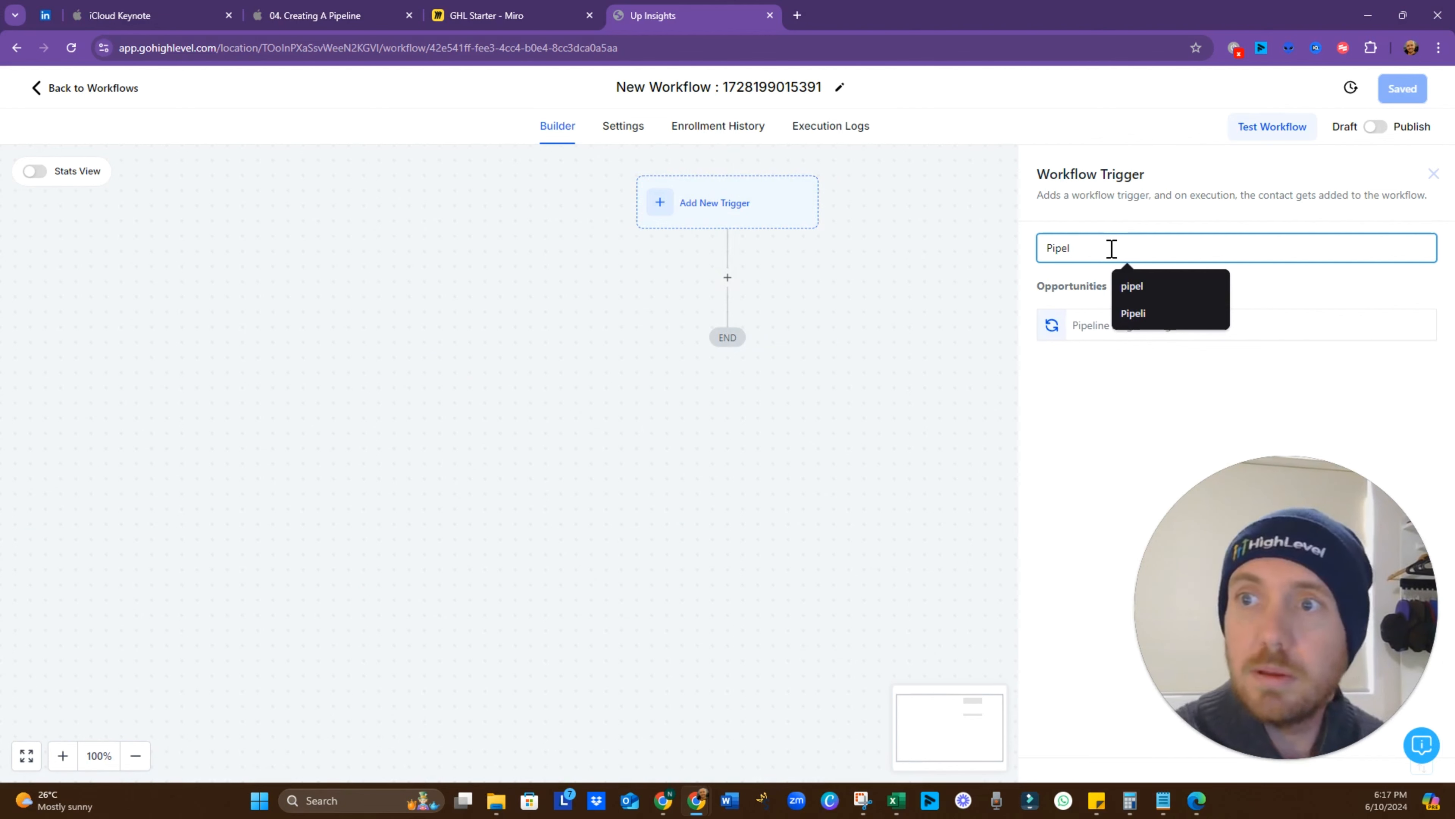
left_click(1043, 428)
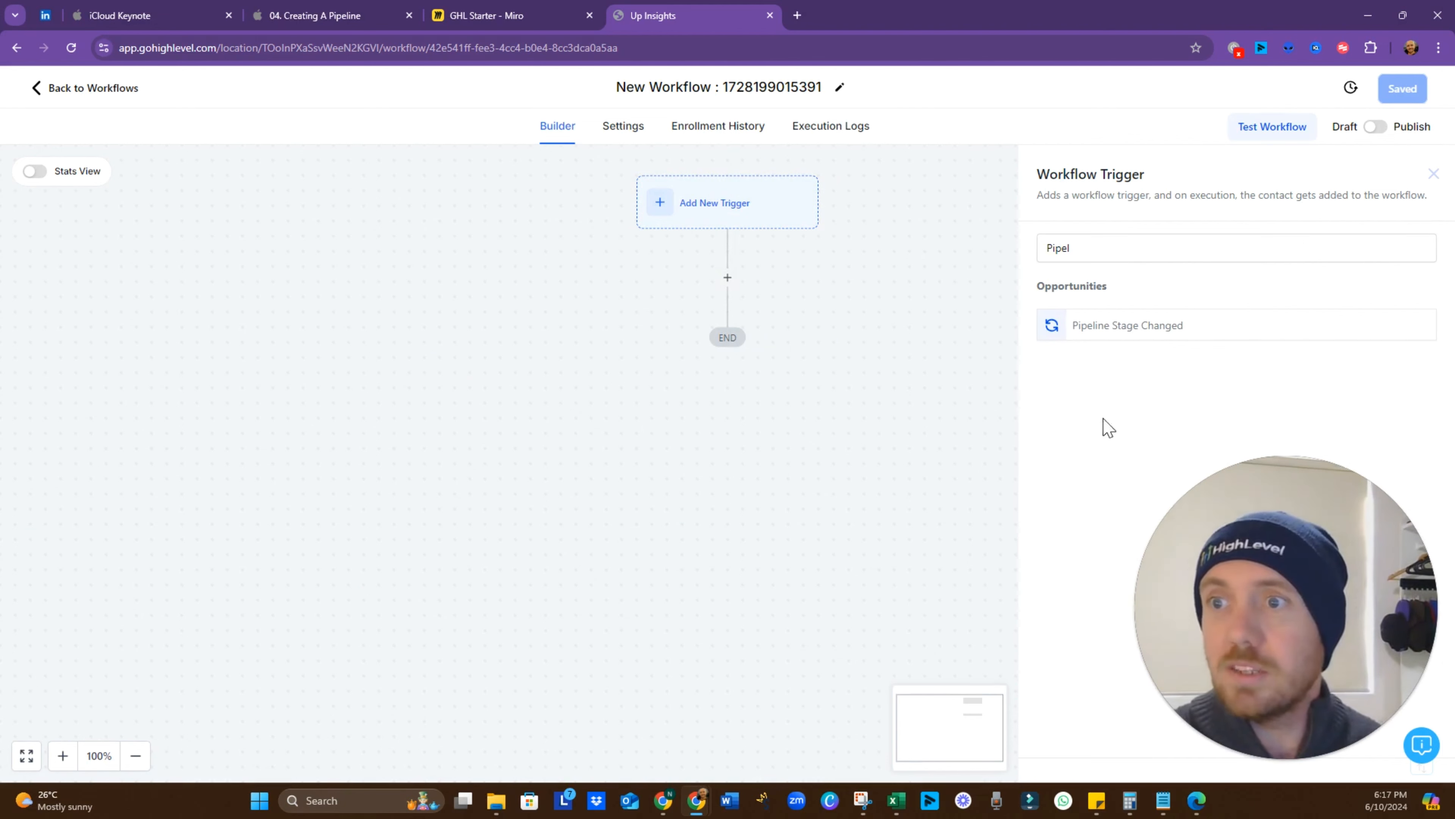
left_click(1110, 329)
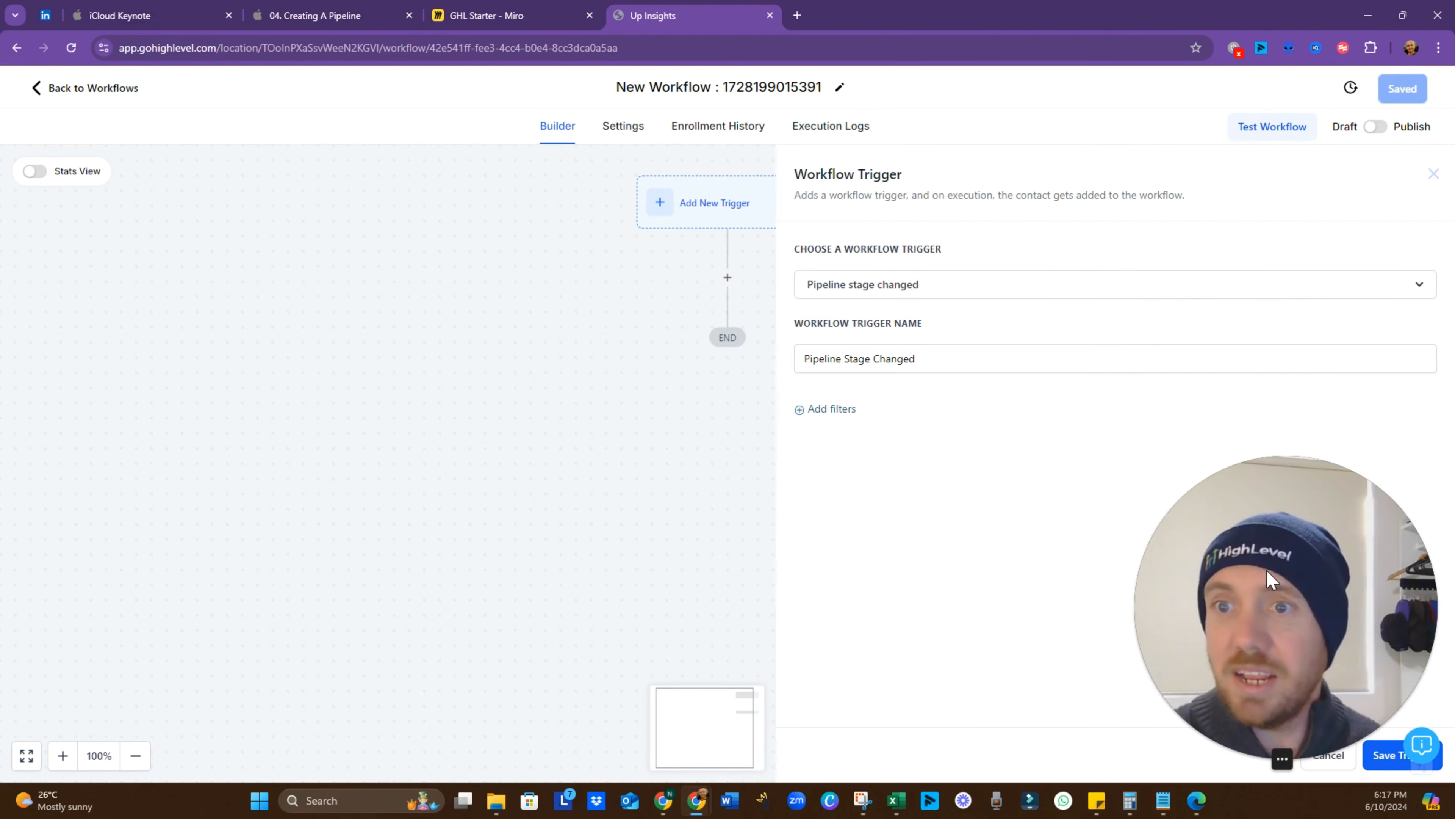
Step: Add an In pipeline filter set to Leads Pipeline to the stage change trigger
left_click(836, 413)
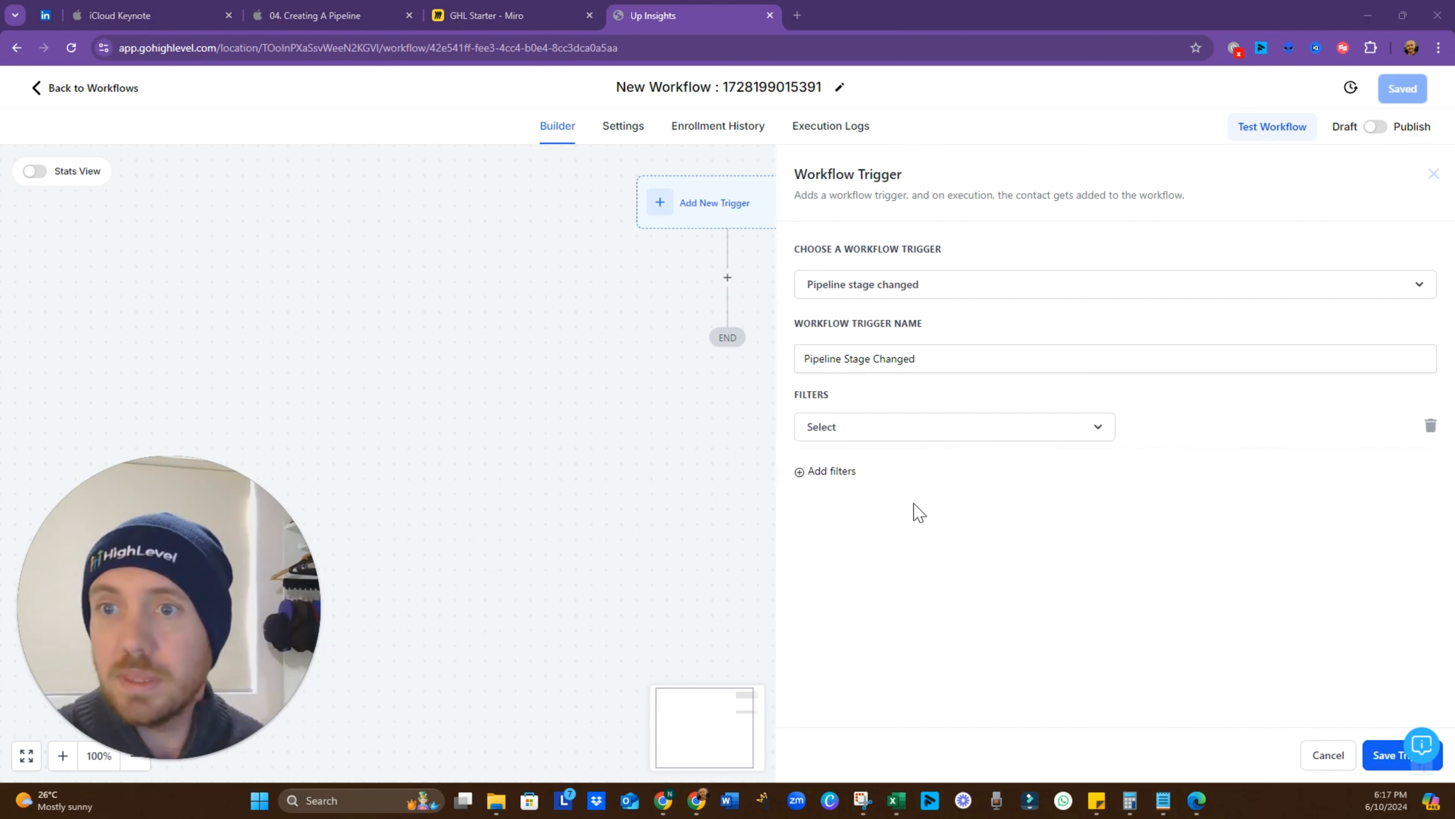
left_click(983, 434)
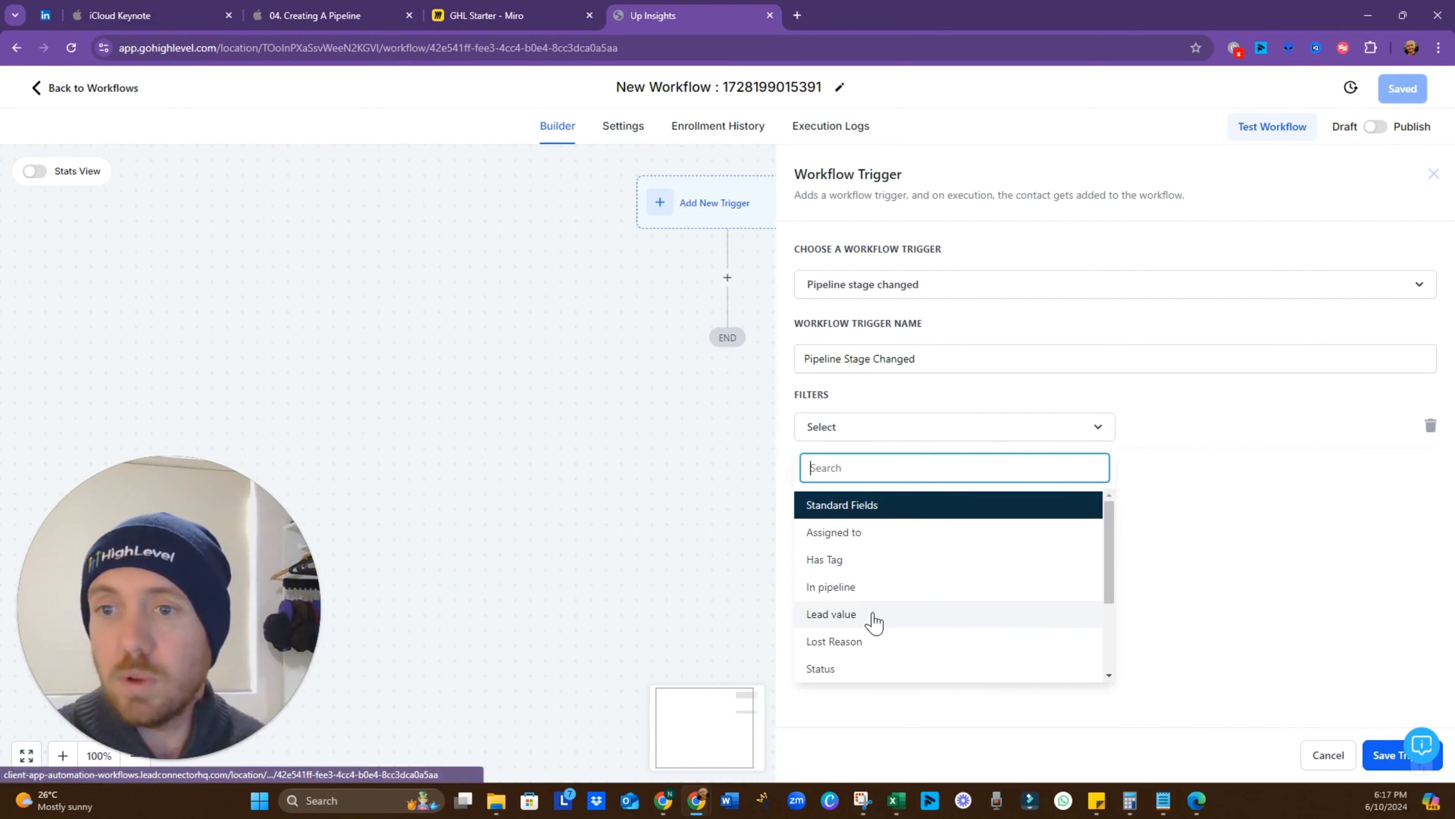
left_click(875, 590)
left_click(1209, 431)
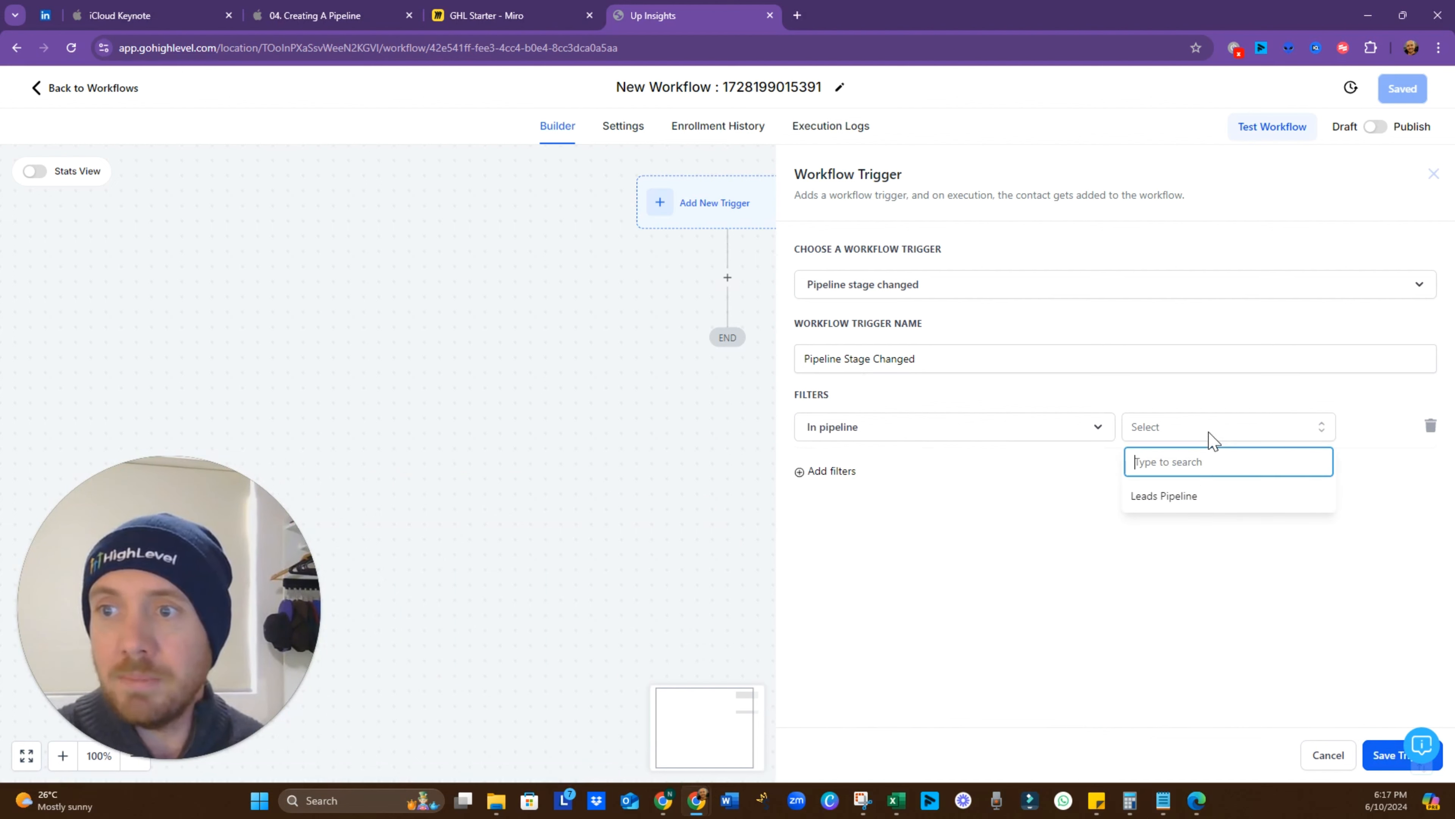
left_click(1192, 496)
Step: Add a Pipeline stage filter with a chosen stage to the trigger, then save the trigger and the workflow
left_click(840, 475)
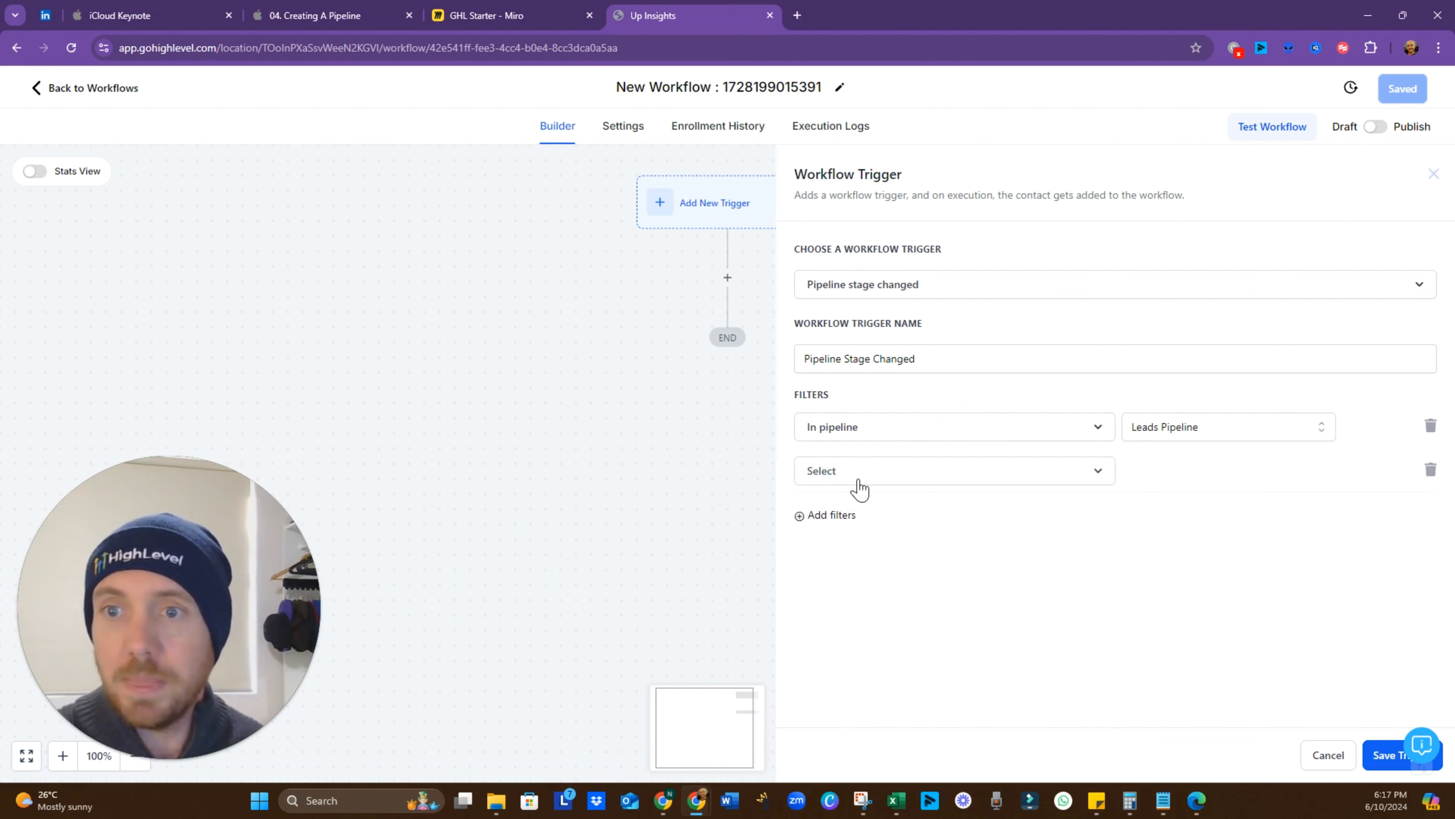
left_click(857, 480)
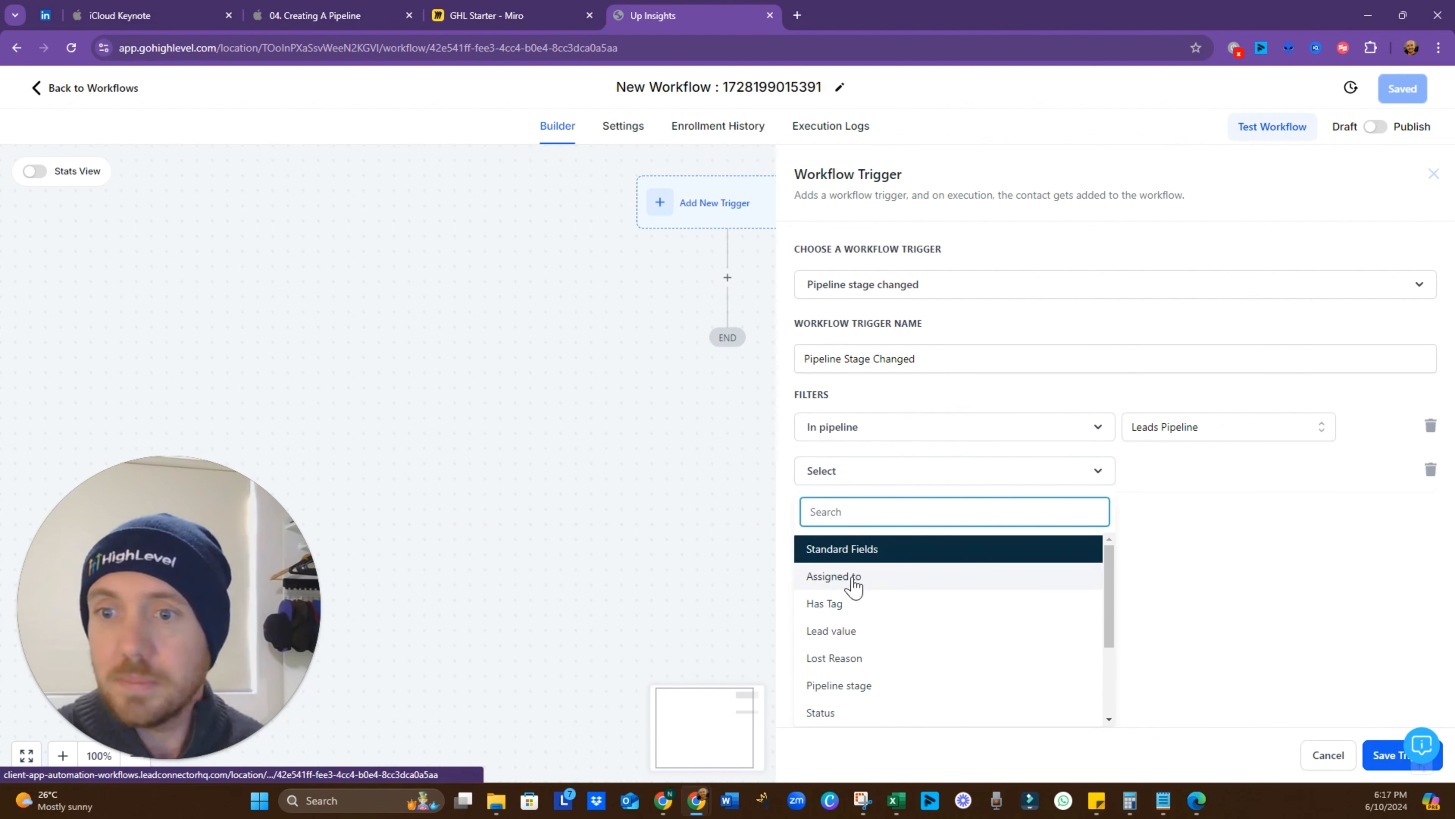
left_click(856, 688)
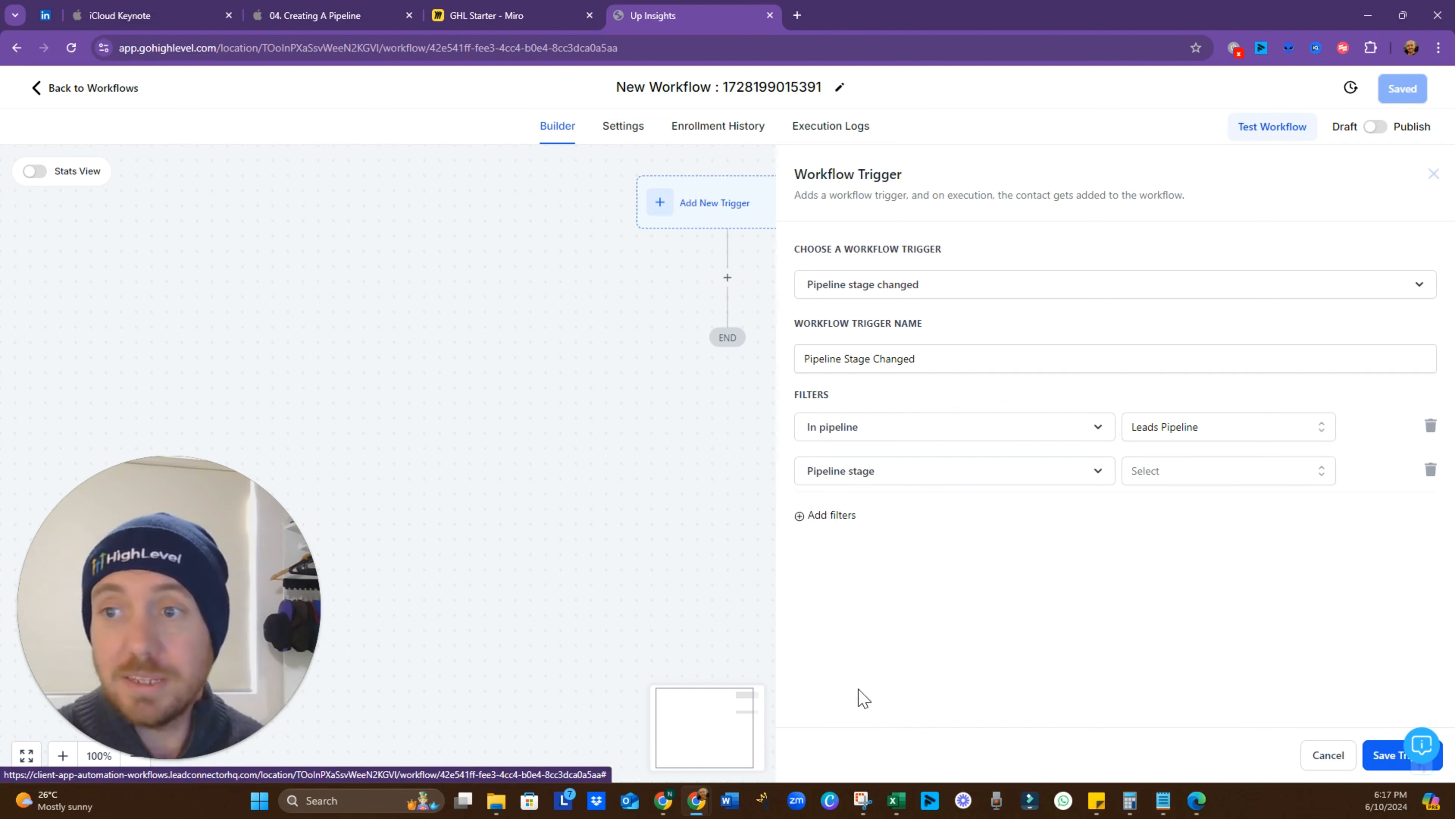
left_click(1187, 475)
left_click(1172, 676)
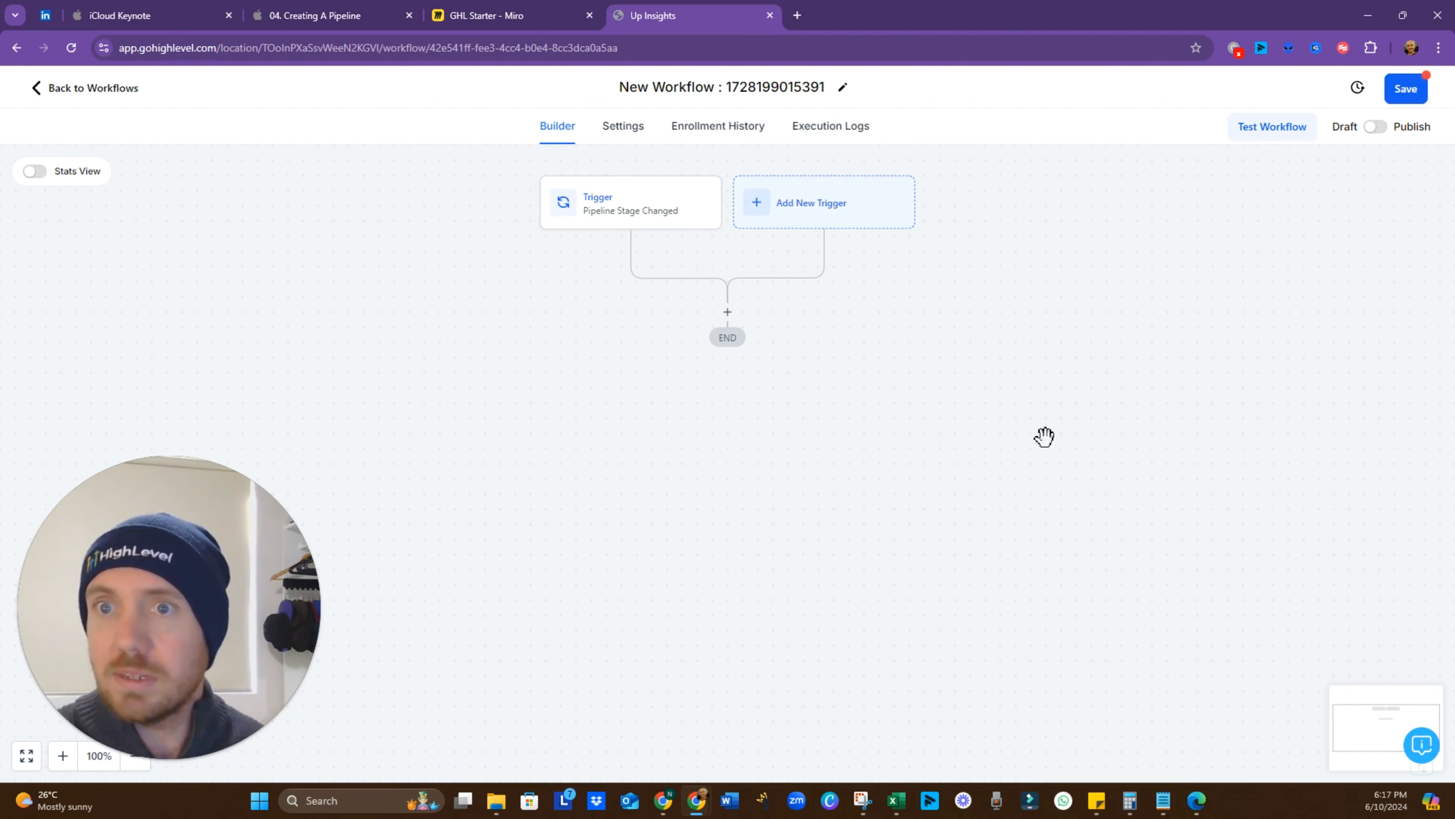
left_click(1407, 89)
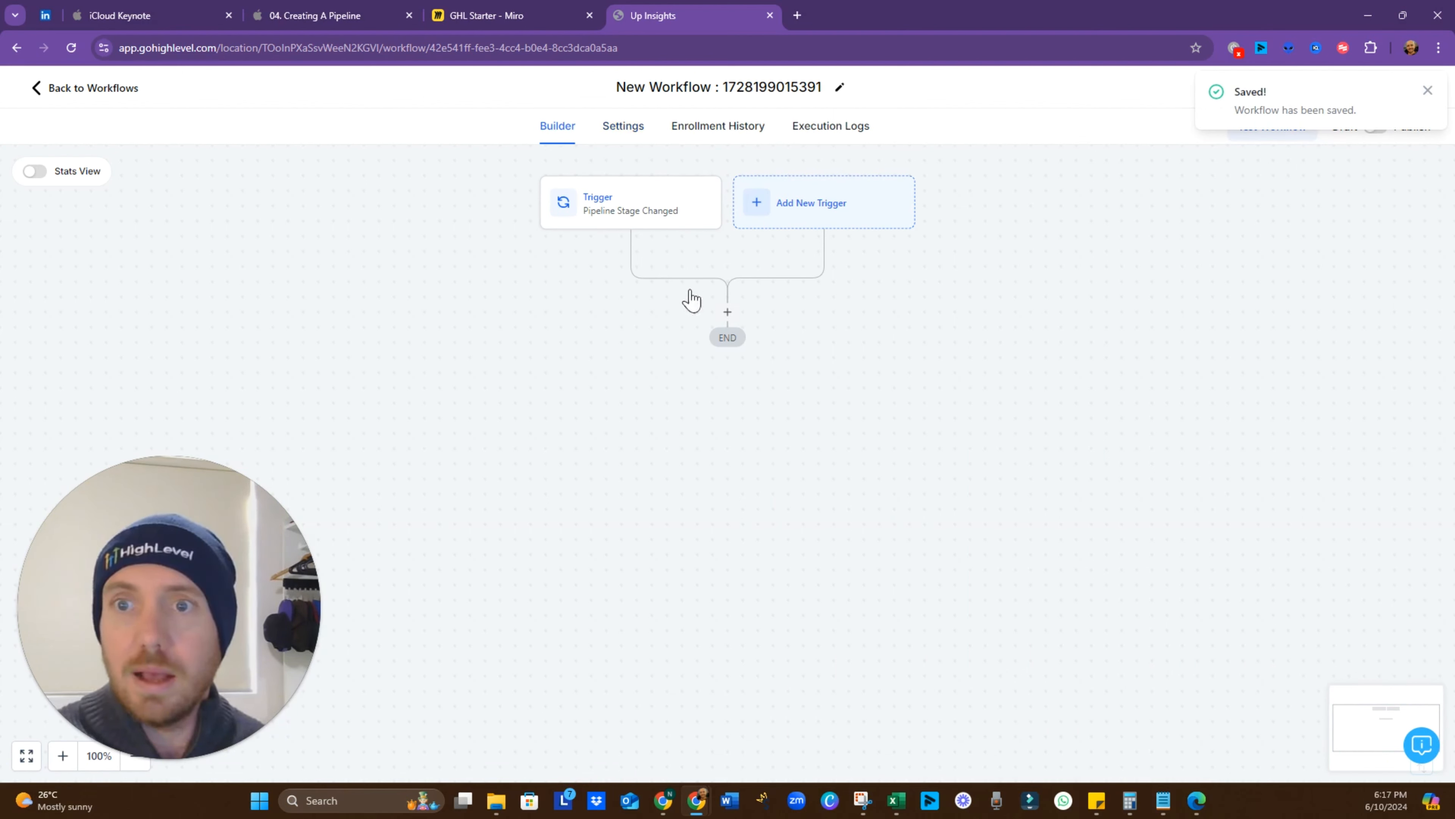
Step: Add a Create/Update Opportunity action targeting the Bad Fit stage of the Leads Pipeline
left_click(728, 311)
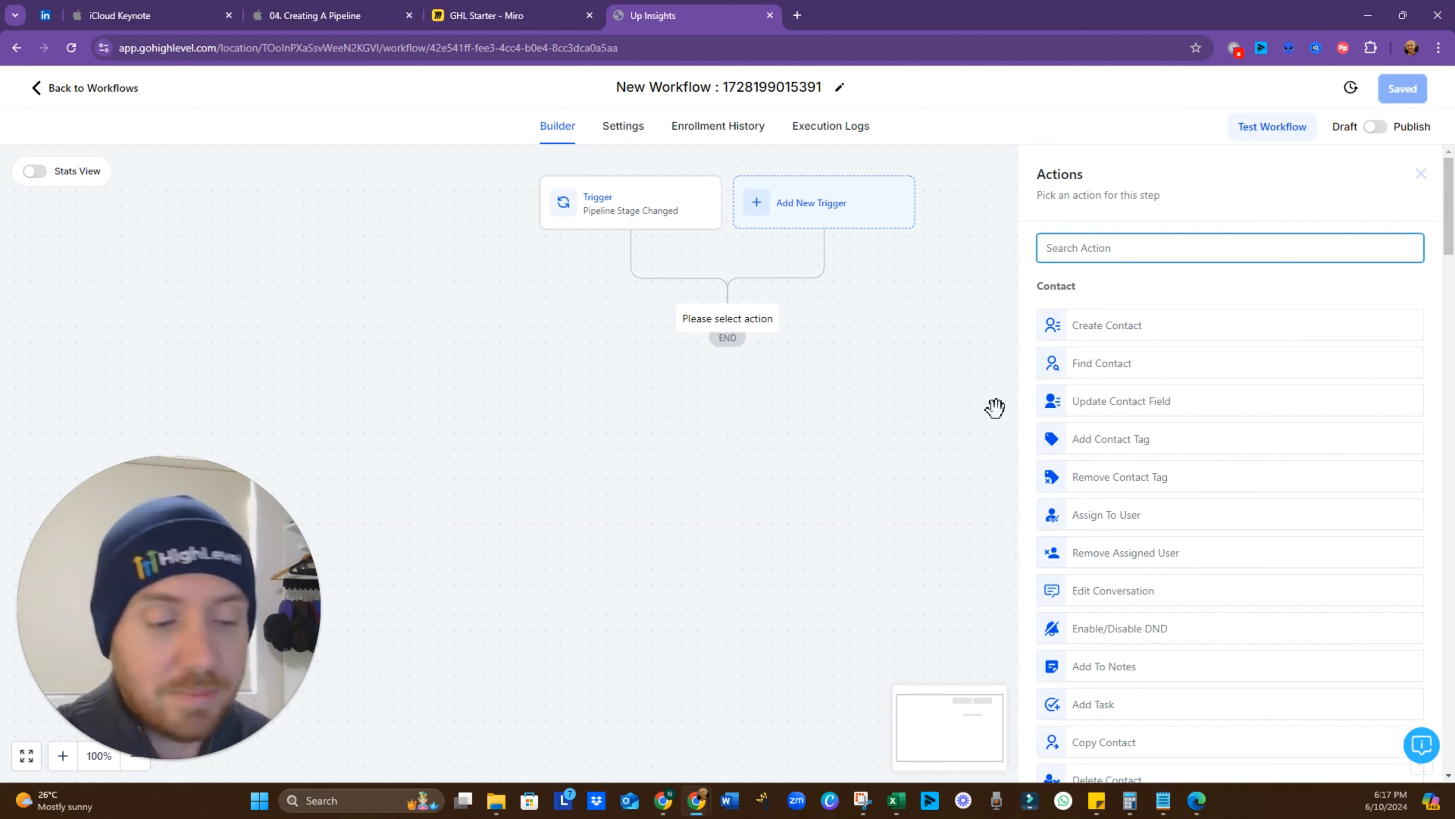
type("p")
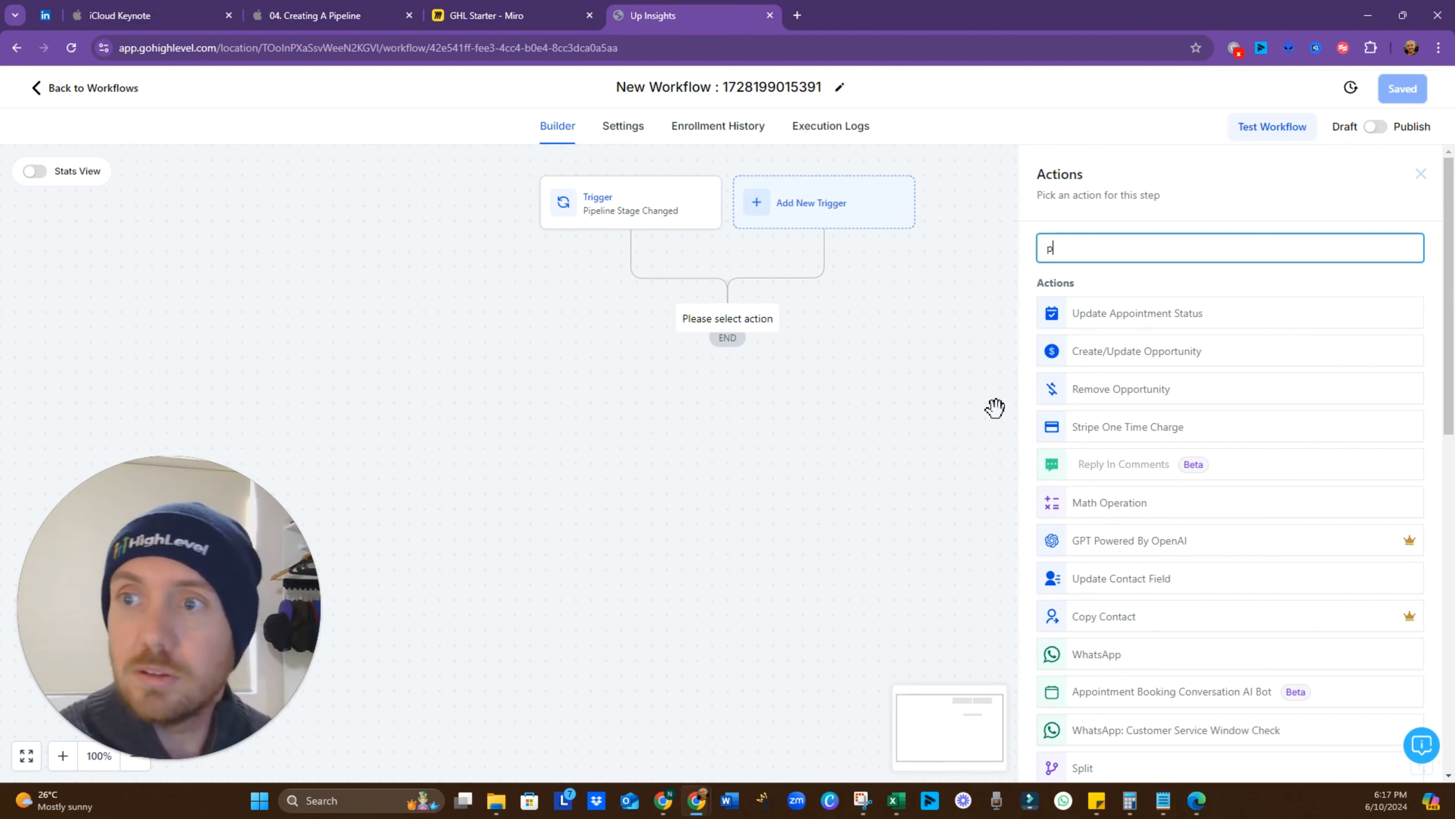
left_click(1146, 353)
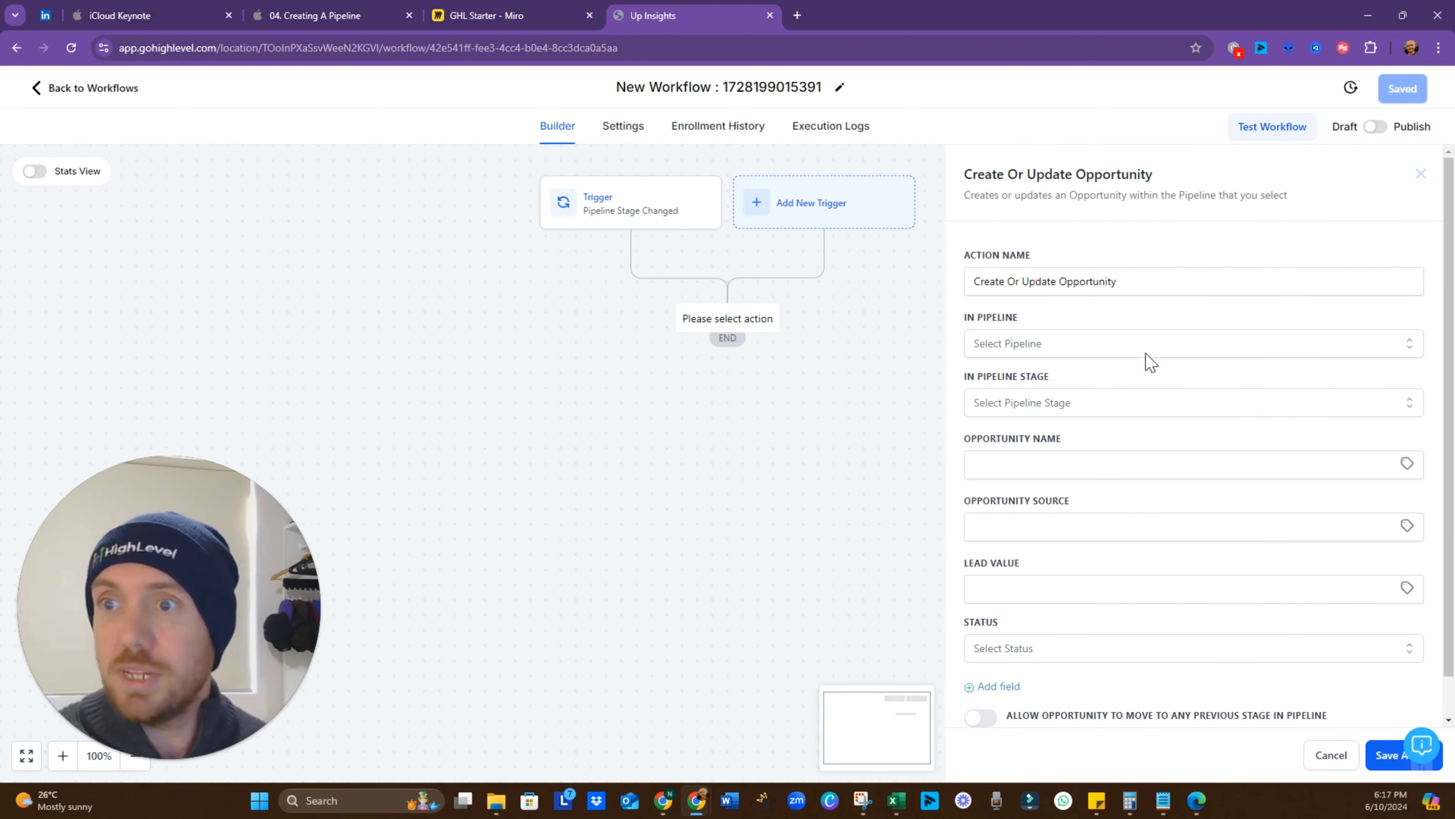
left_click(1060, 344)
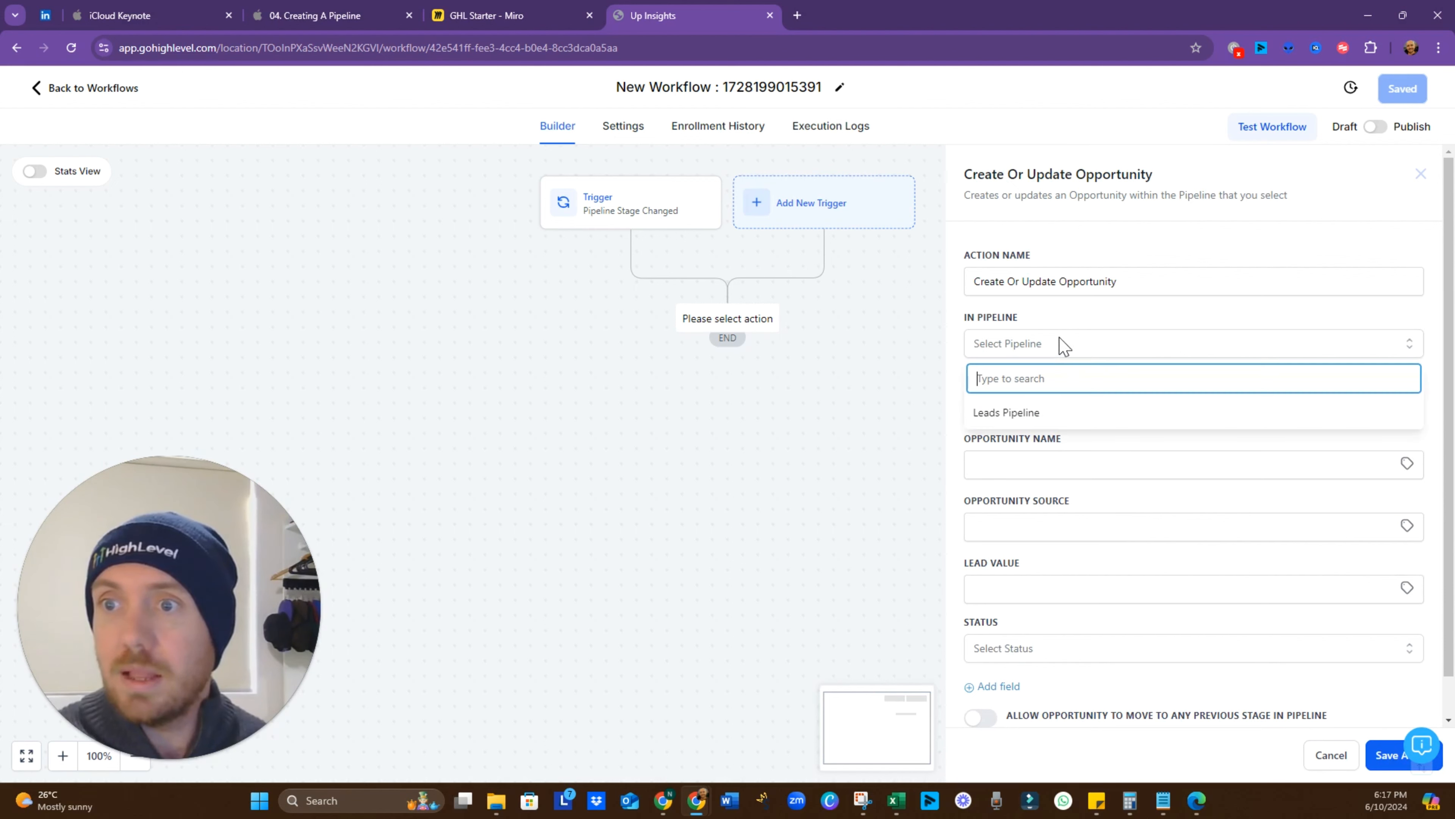
left_click(1044, 415)
left_click(1089, 403)
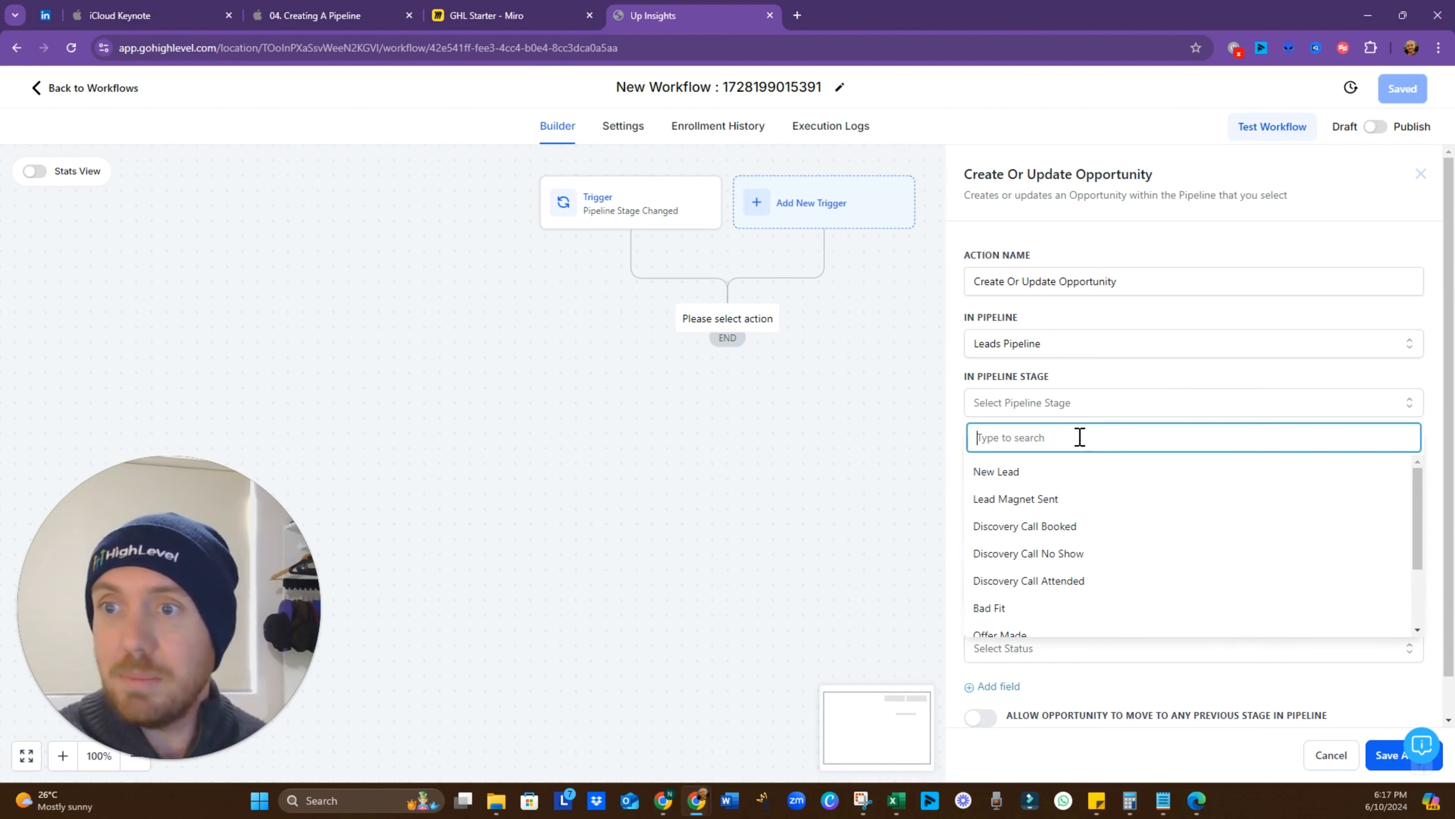
left_click(1069, 608)
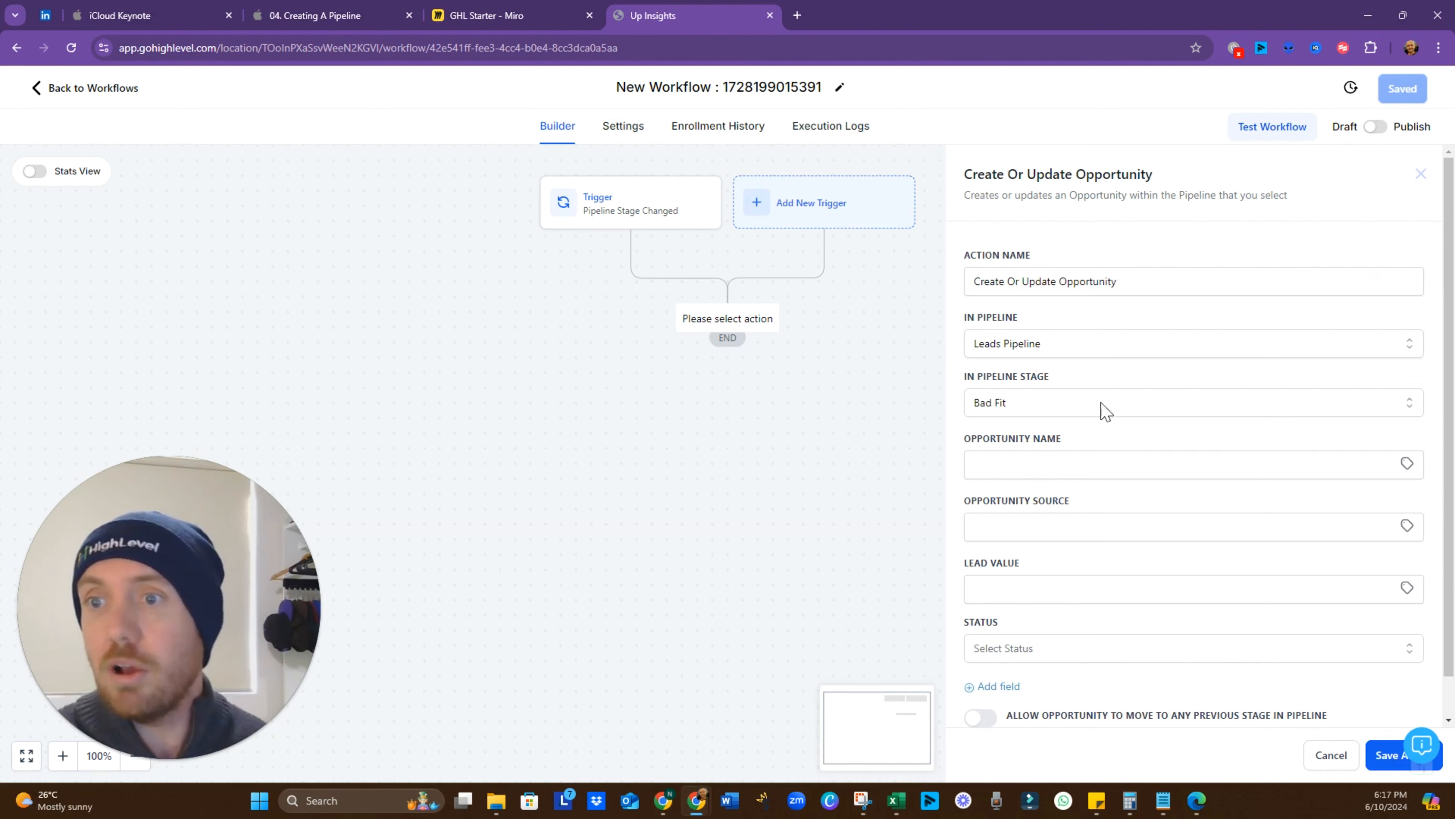
Step: Set the opportunity status to lost without a lost reason or lead value, then save the action and the workflow
left_click(1099, 649)
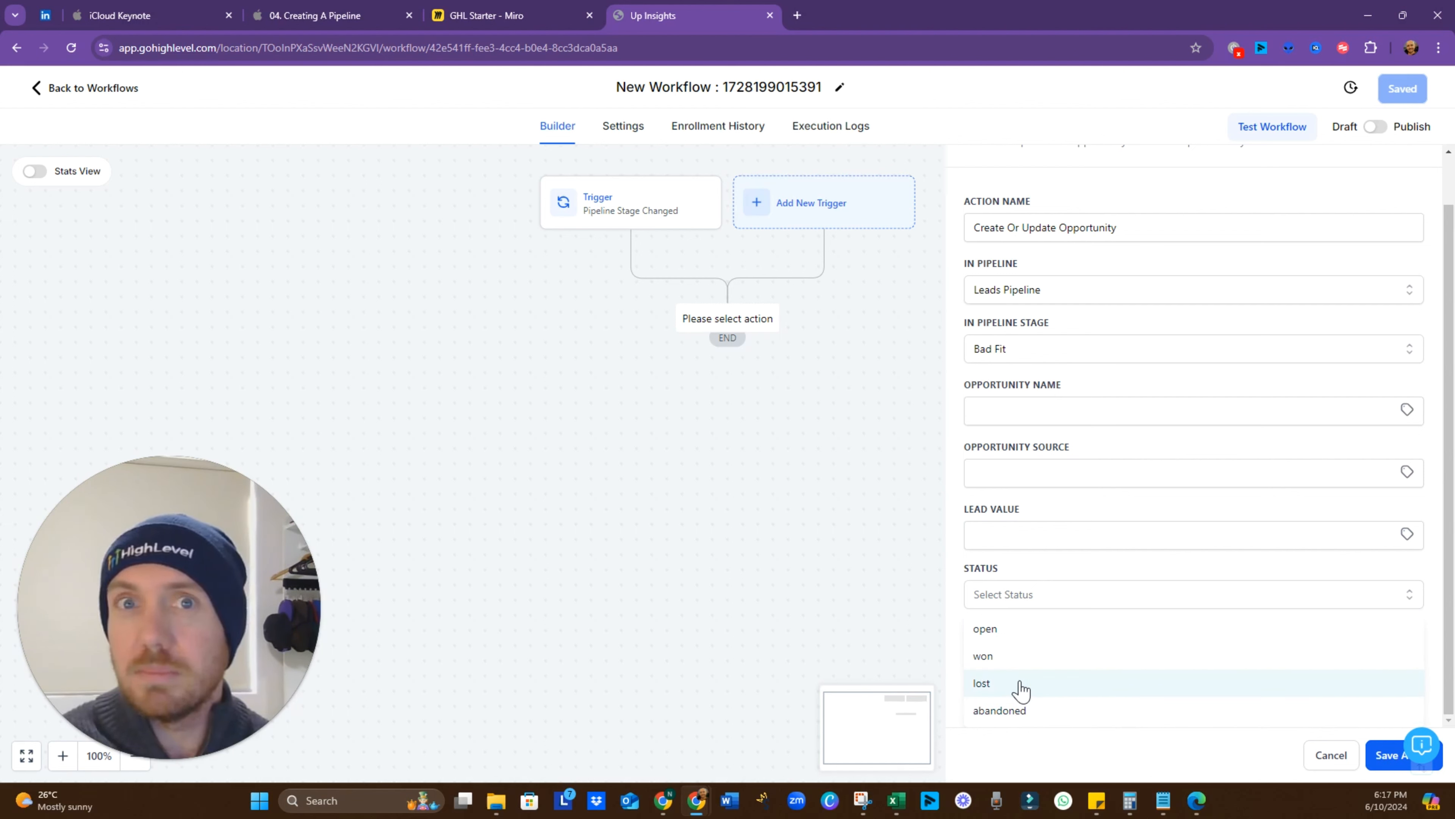
left_click(1020, 686)
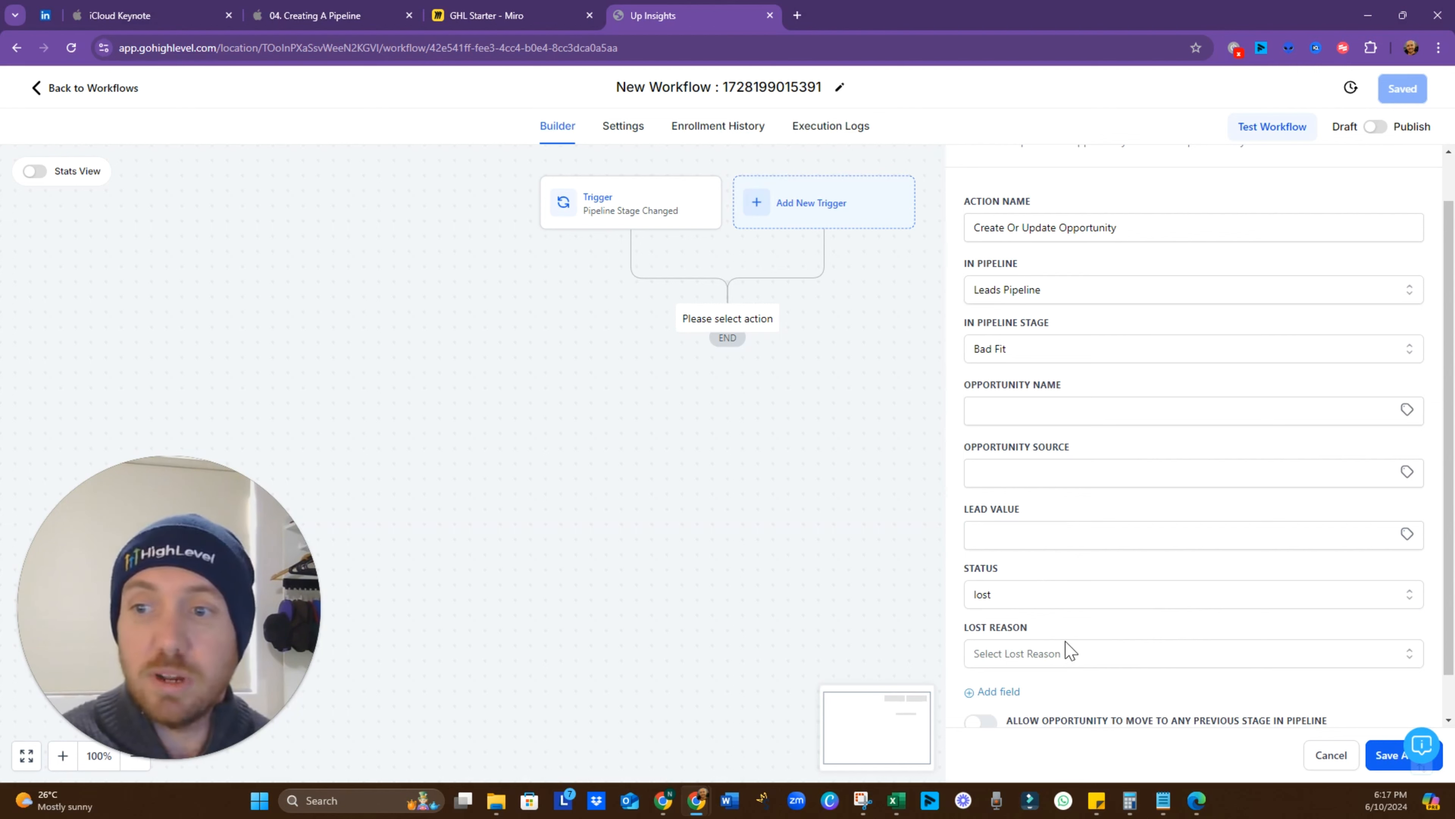
left_click(1058, 655)
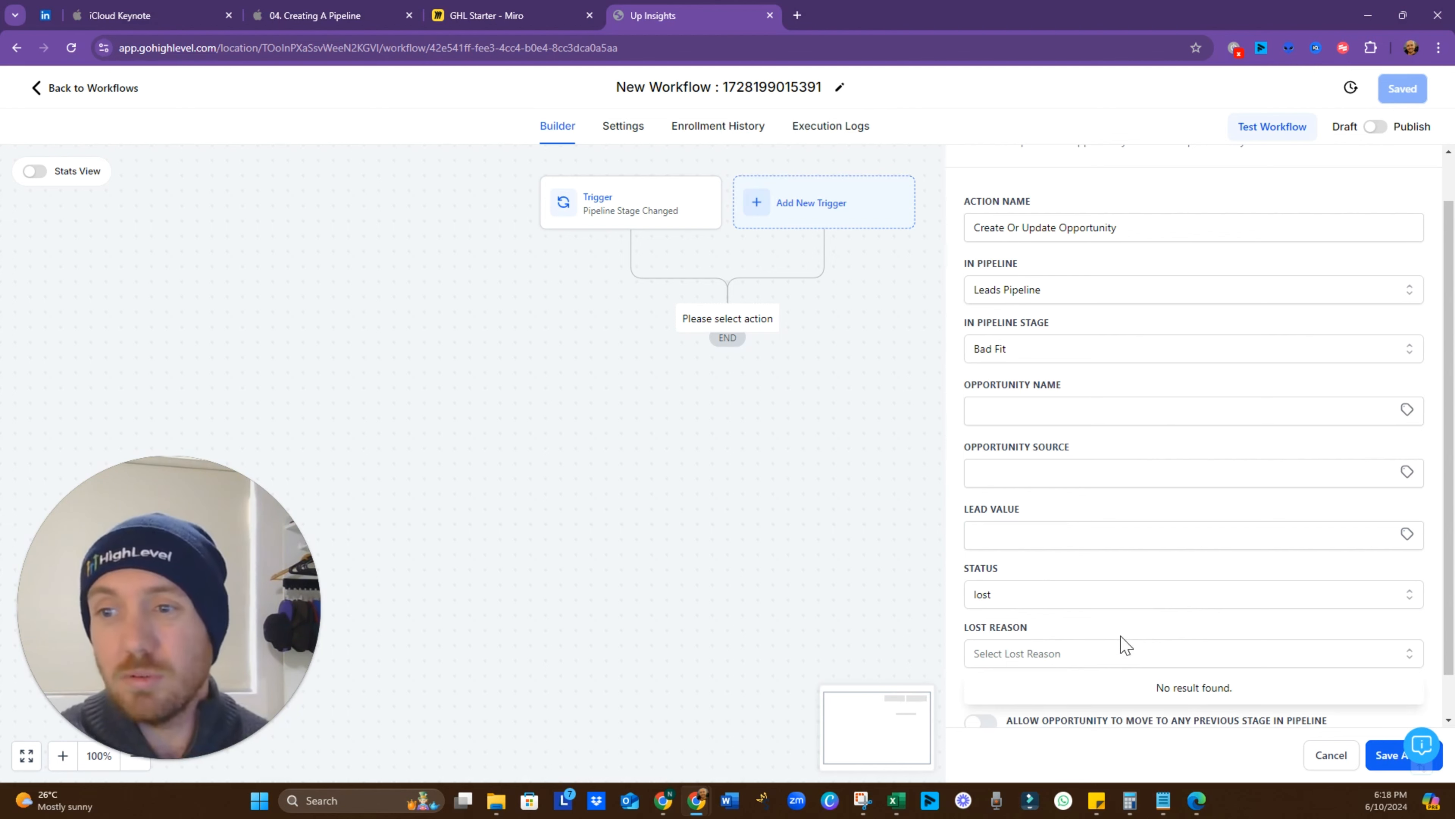
left_click(1136, 626)
scroll(1126, 638, "down", 1)
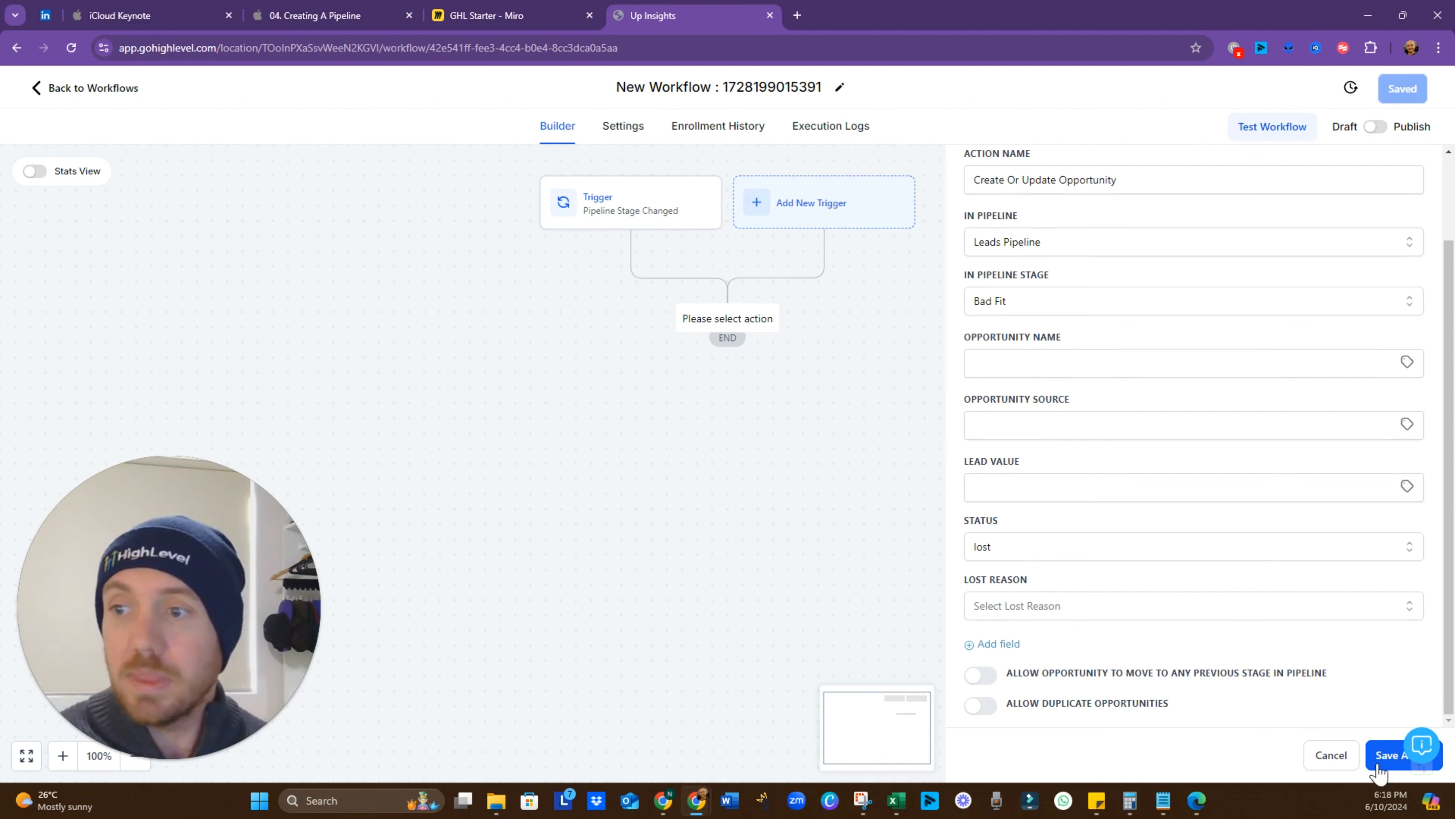
left_click(1029, 489)
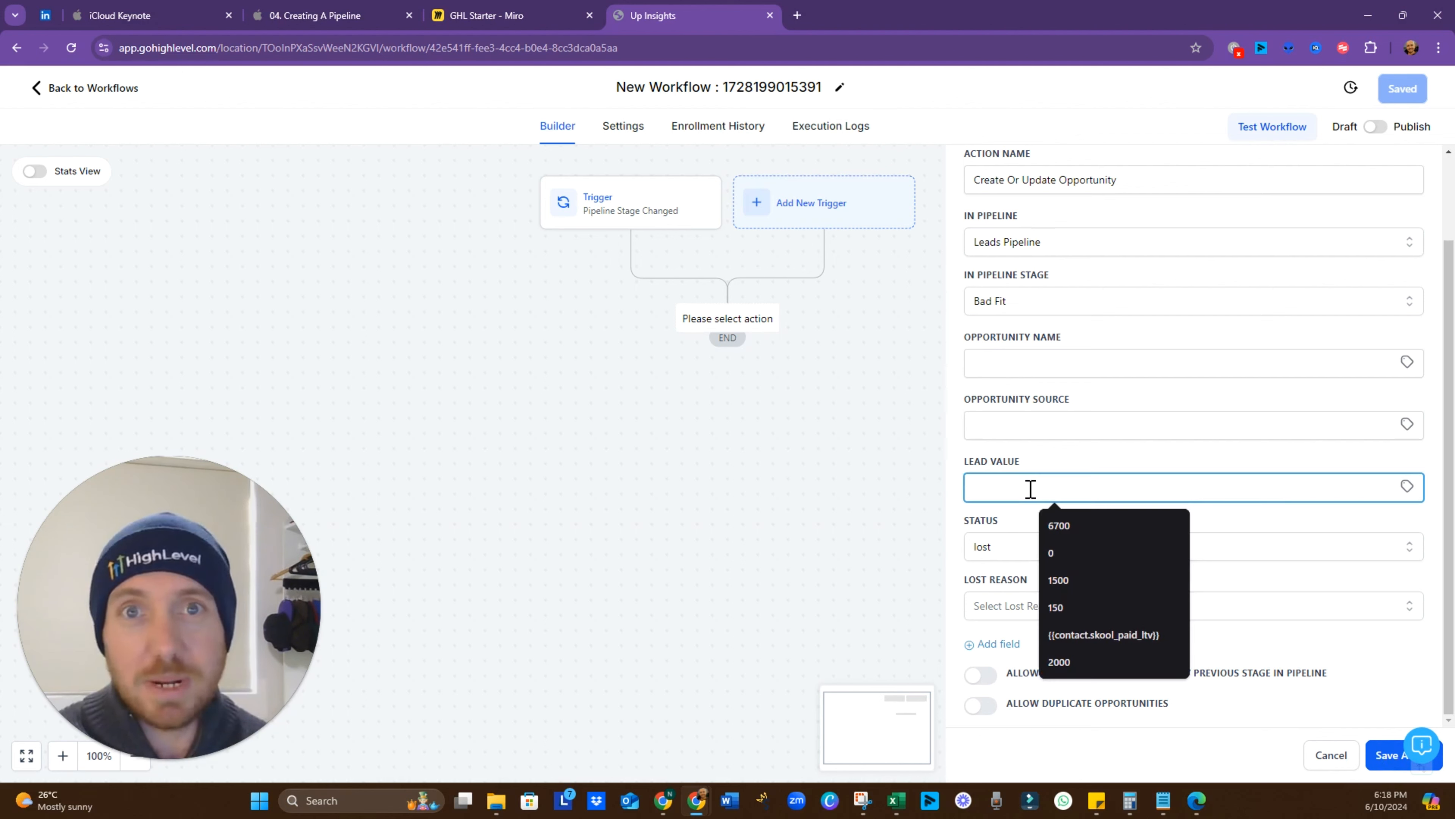
left_click(1378, 754)
left_click(1406, 89)
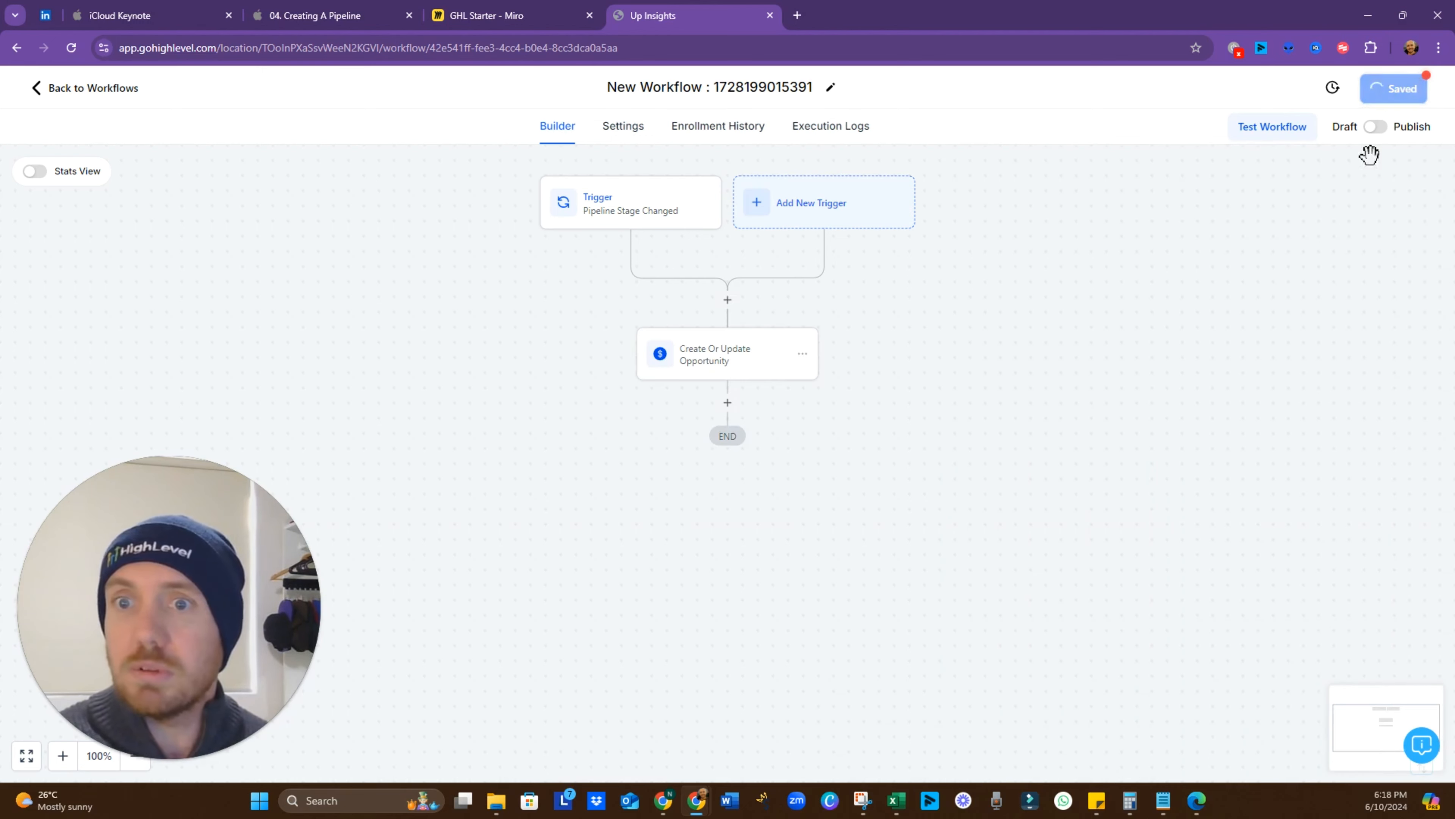
Step: Add an Add Contact Tag action after the opportunity action and create a new tag named "bad fit"
left_click(727, 403)
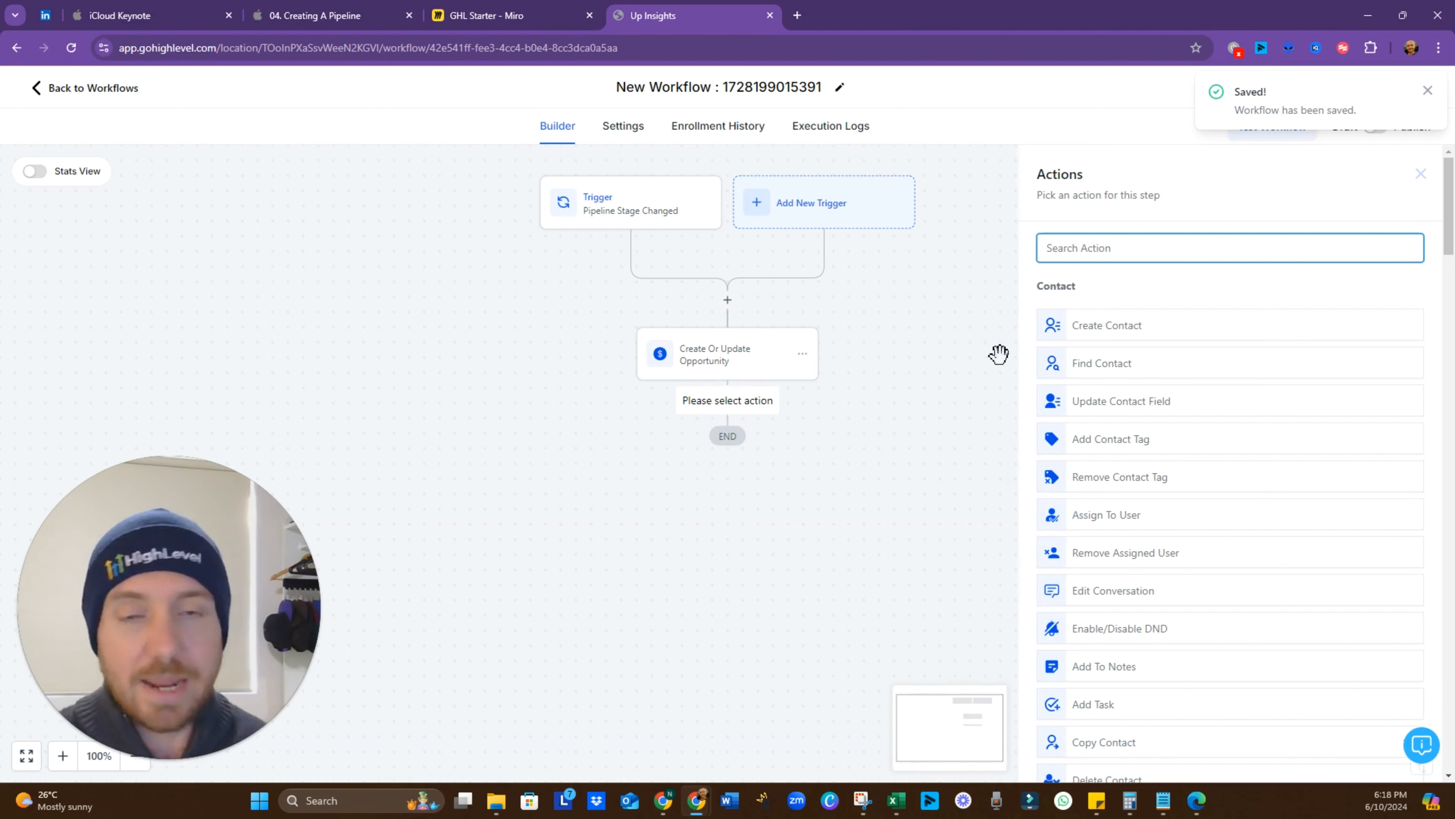
type("tag")
left_click(1112, 320)
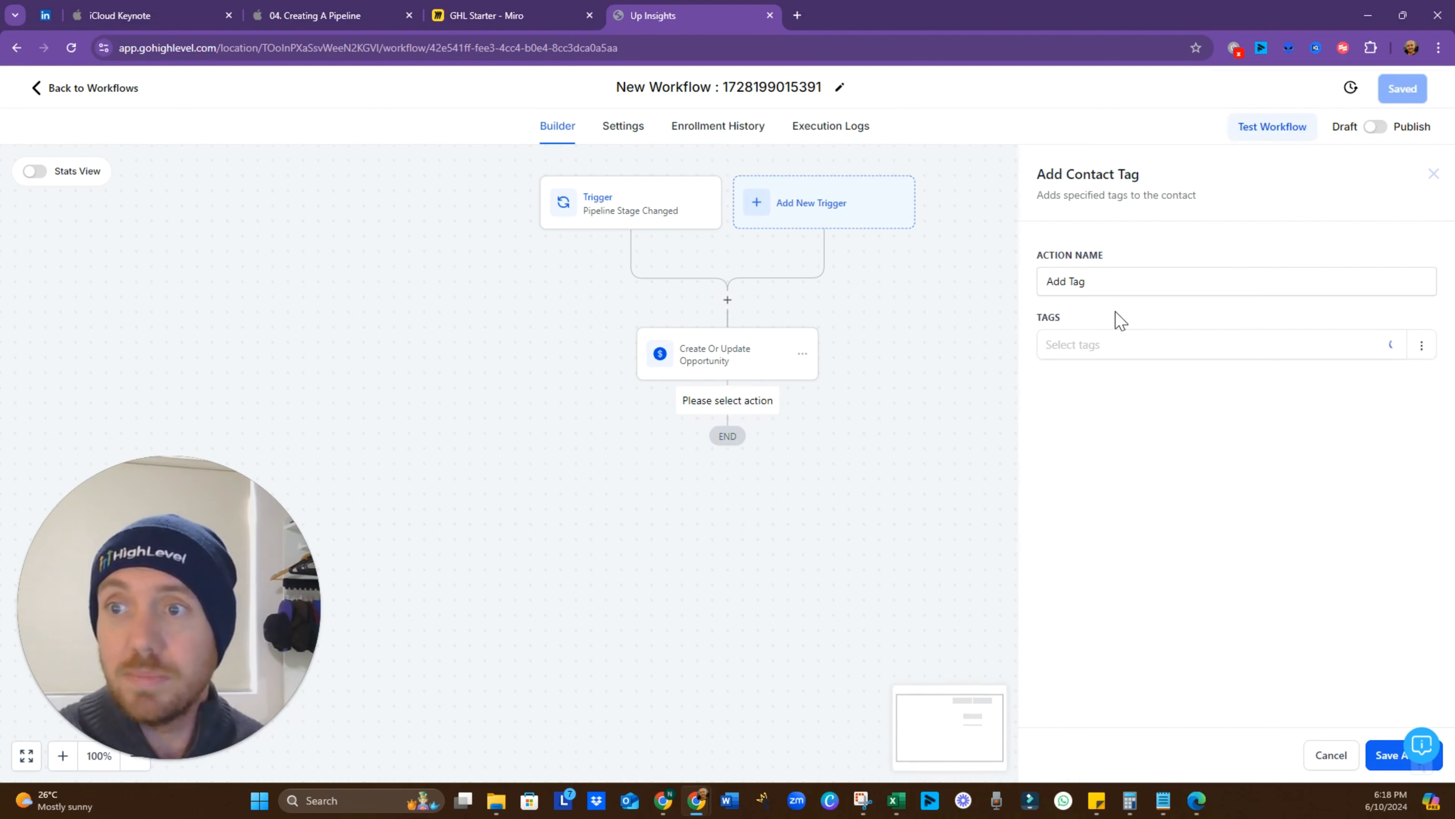
left_click(1144, 355)
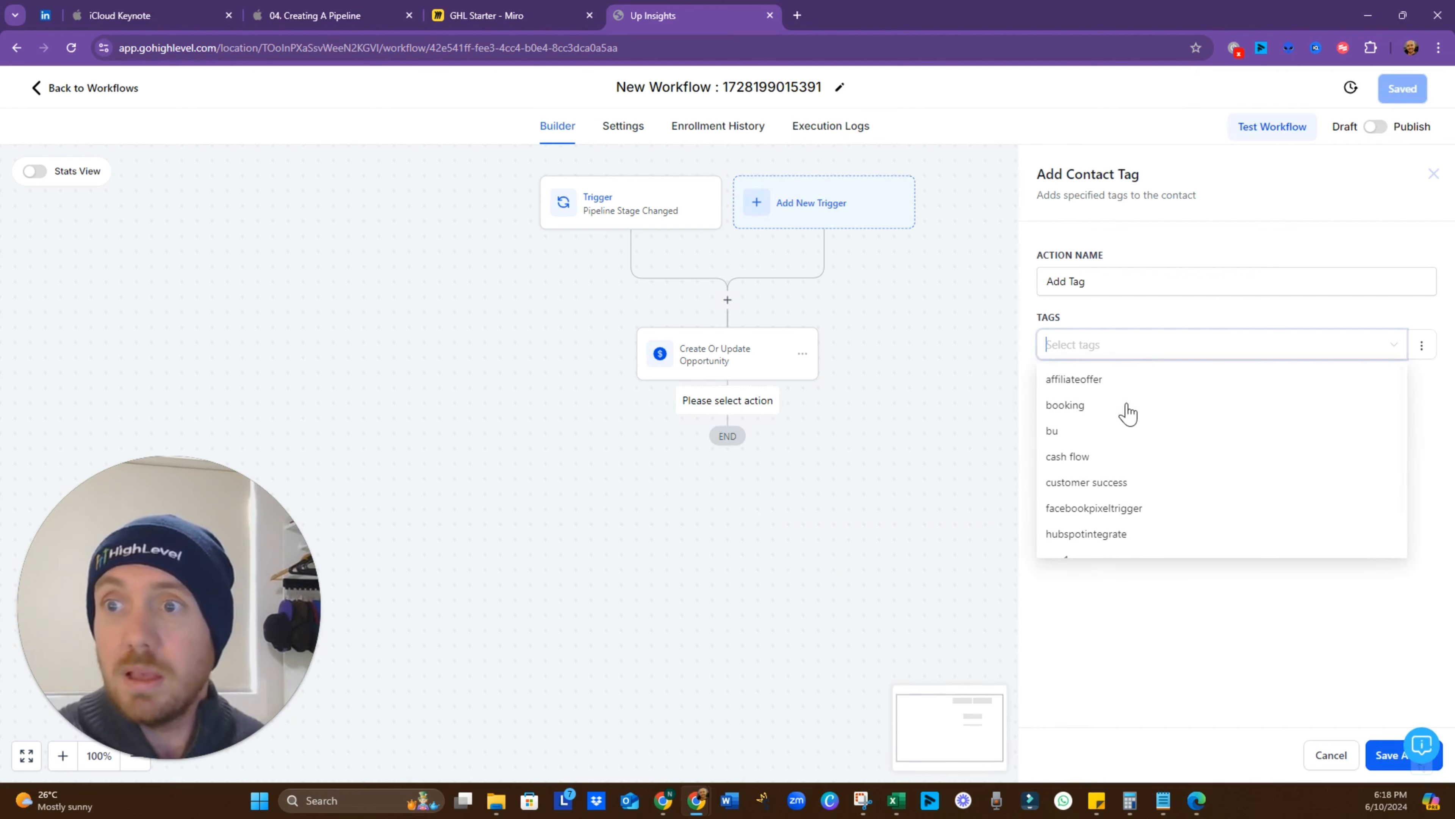
type("bad fit")
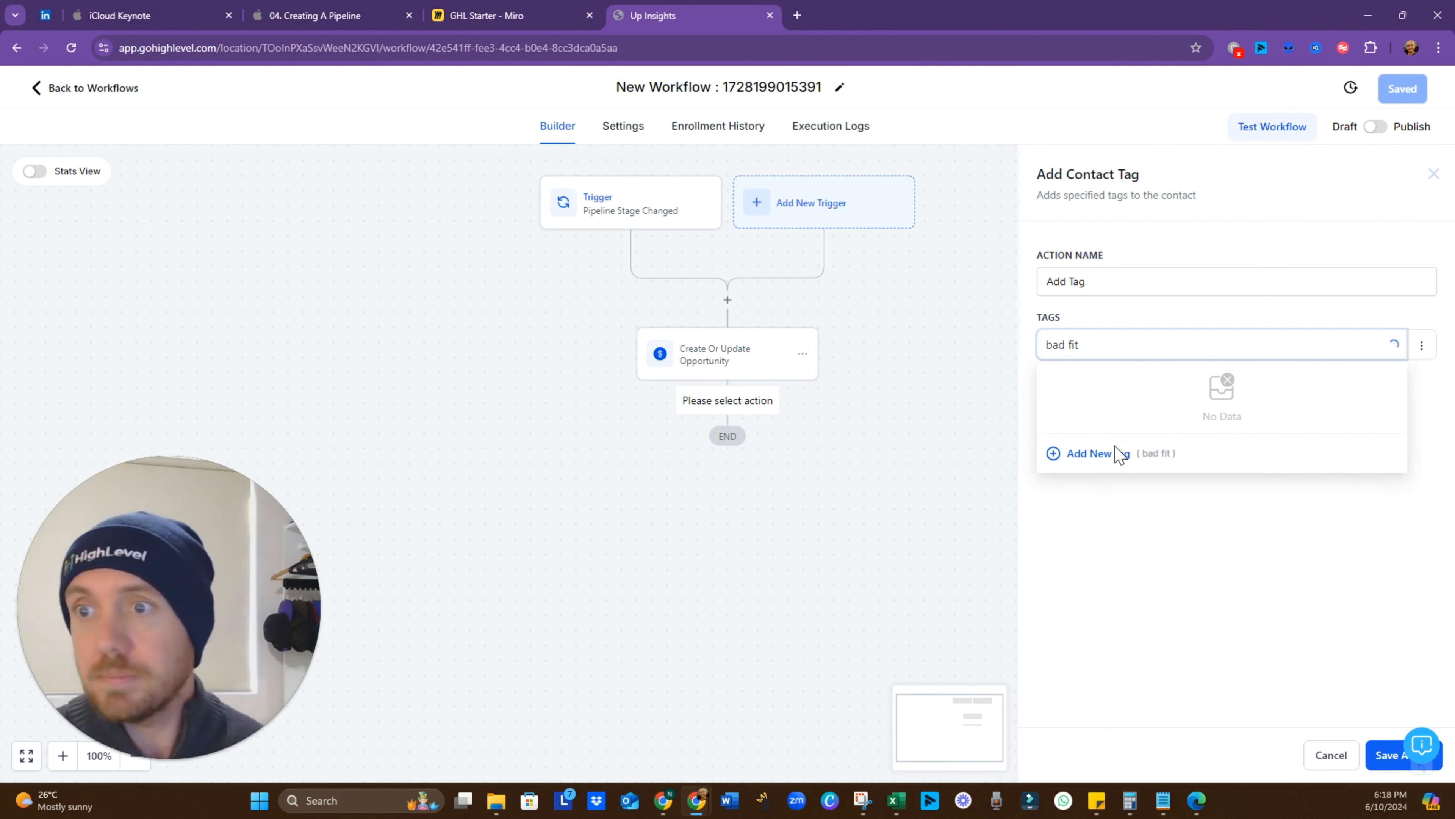
left_click(1103, 455)
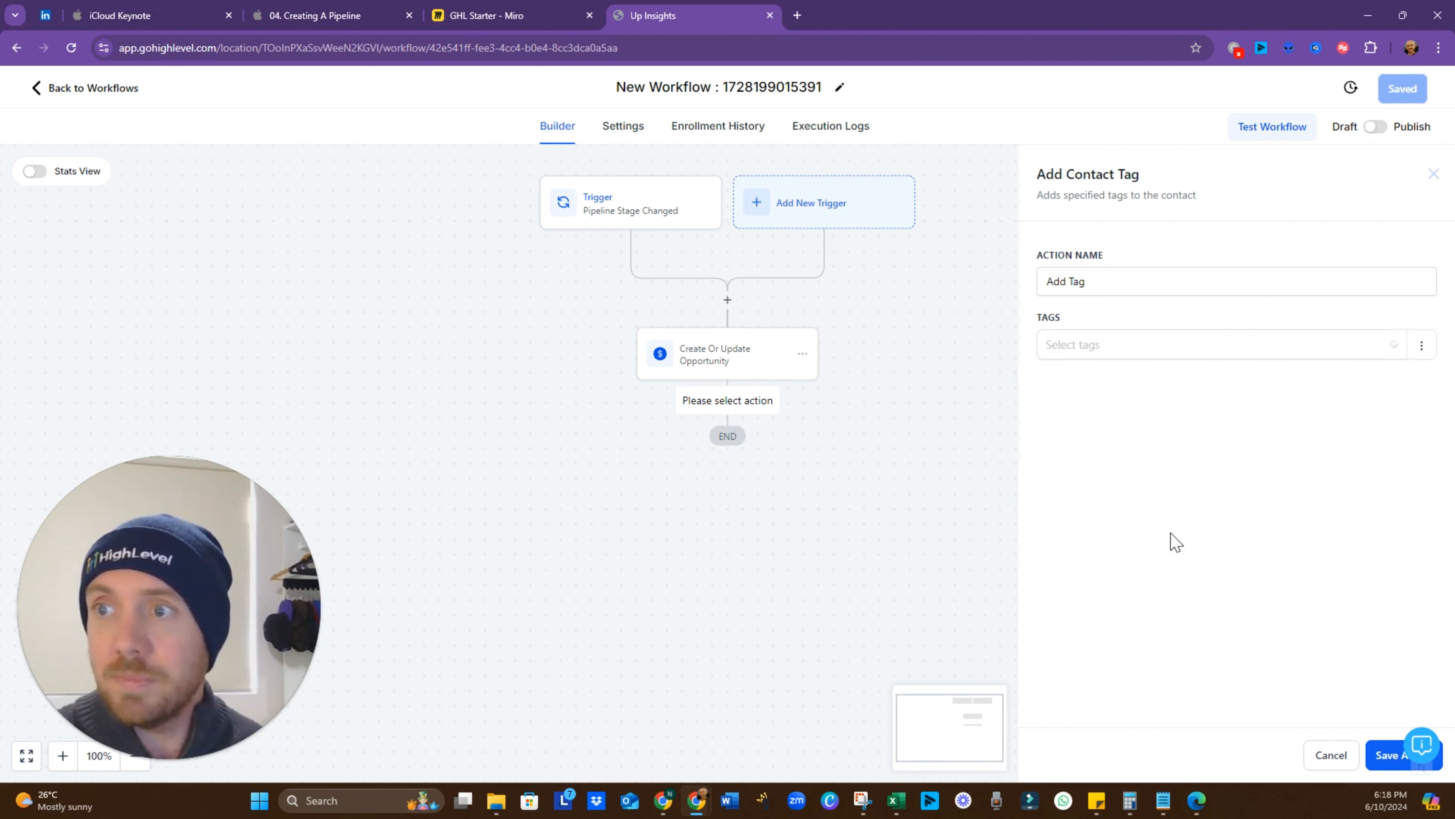
Step: Select the "bad fit" tag for the Add Contact Tag action and save the action
left_click(1163, 351)
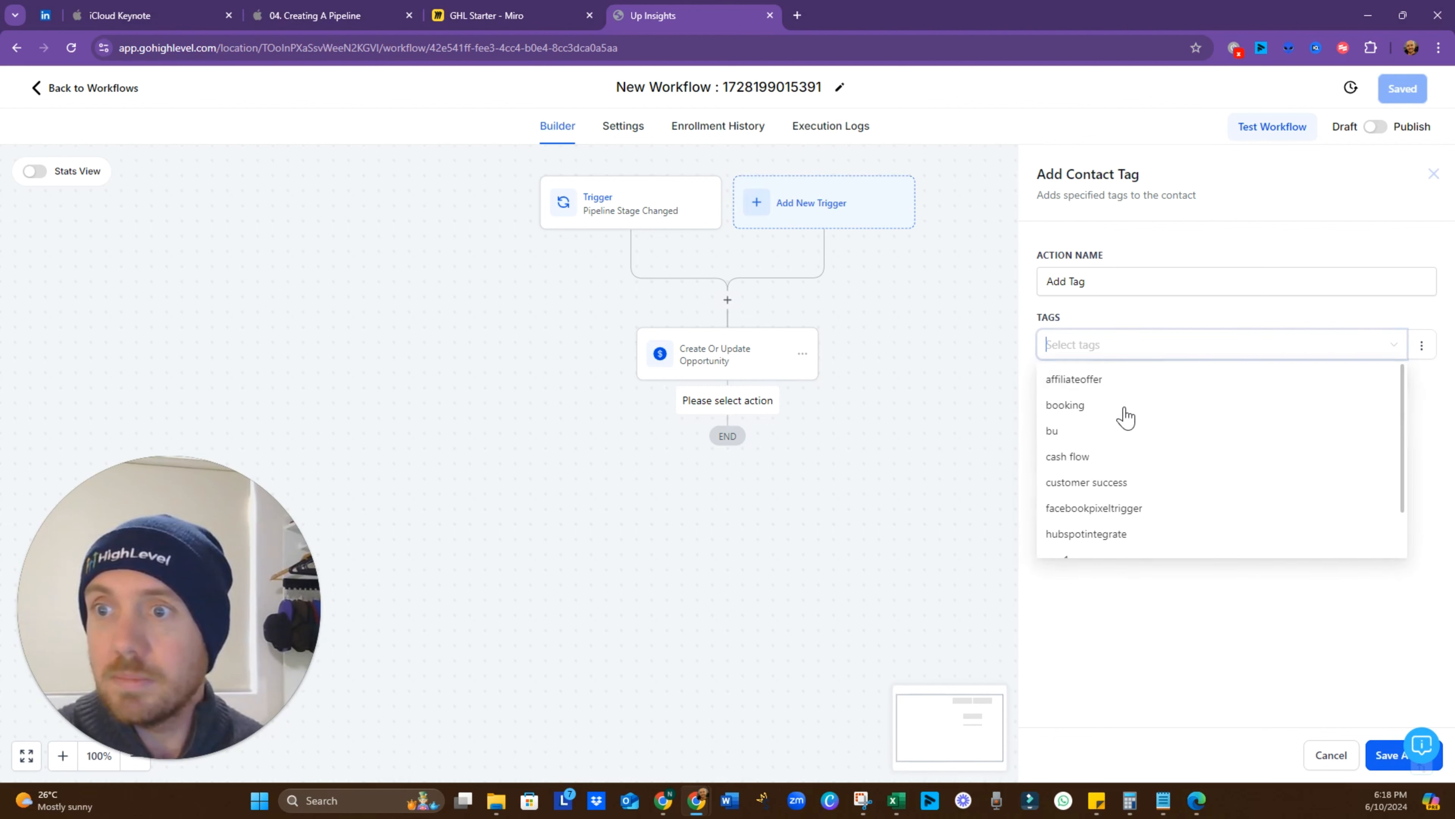
type("bad")
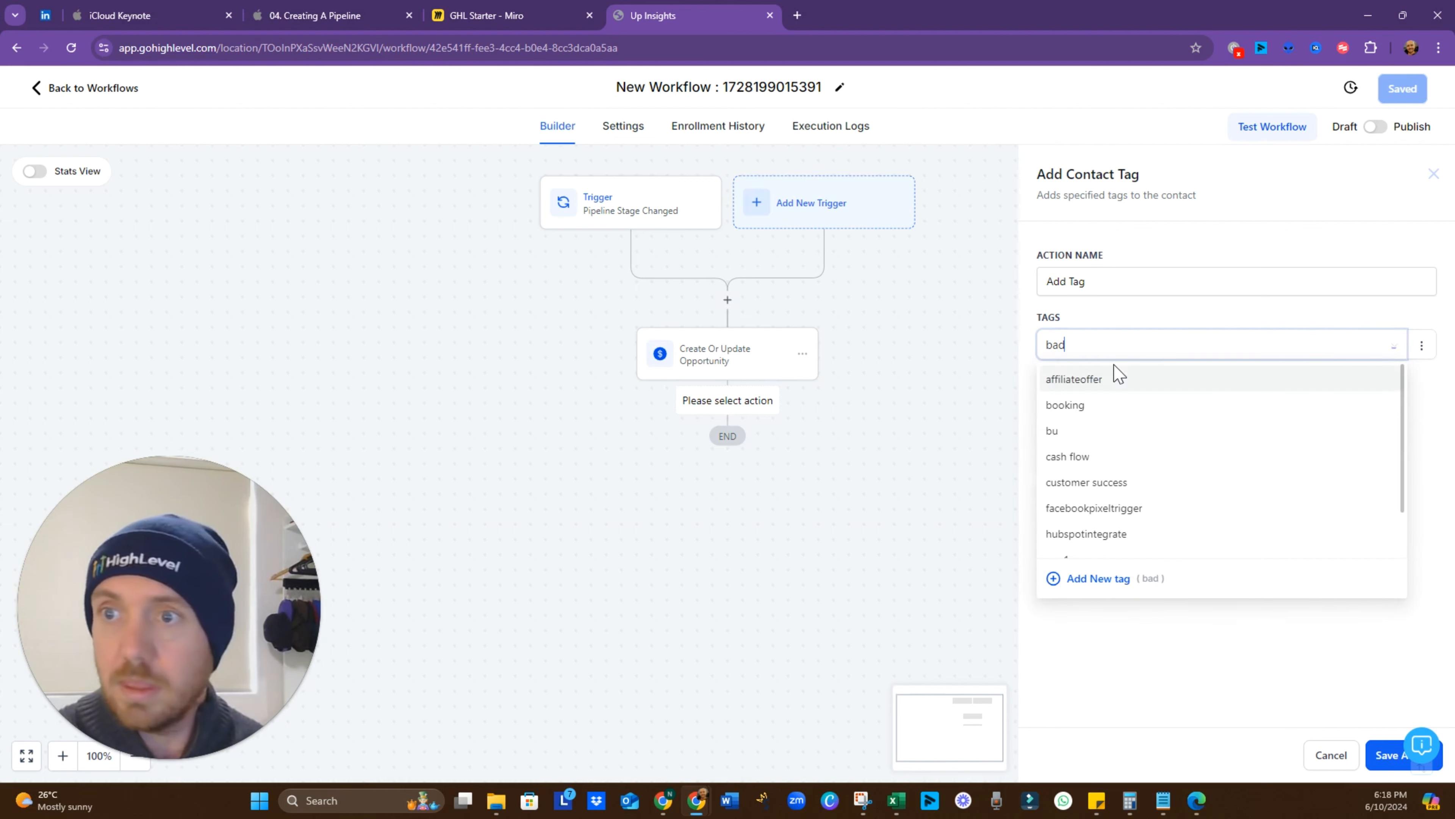
left_click(1089, 383)
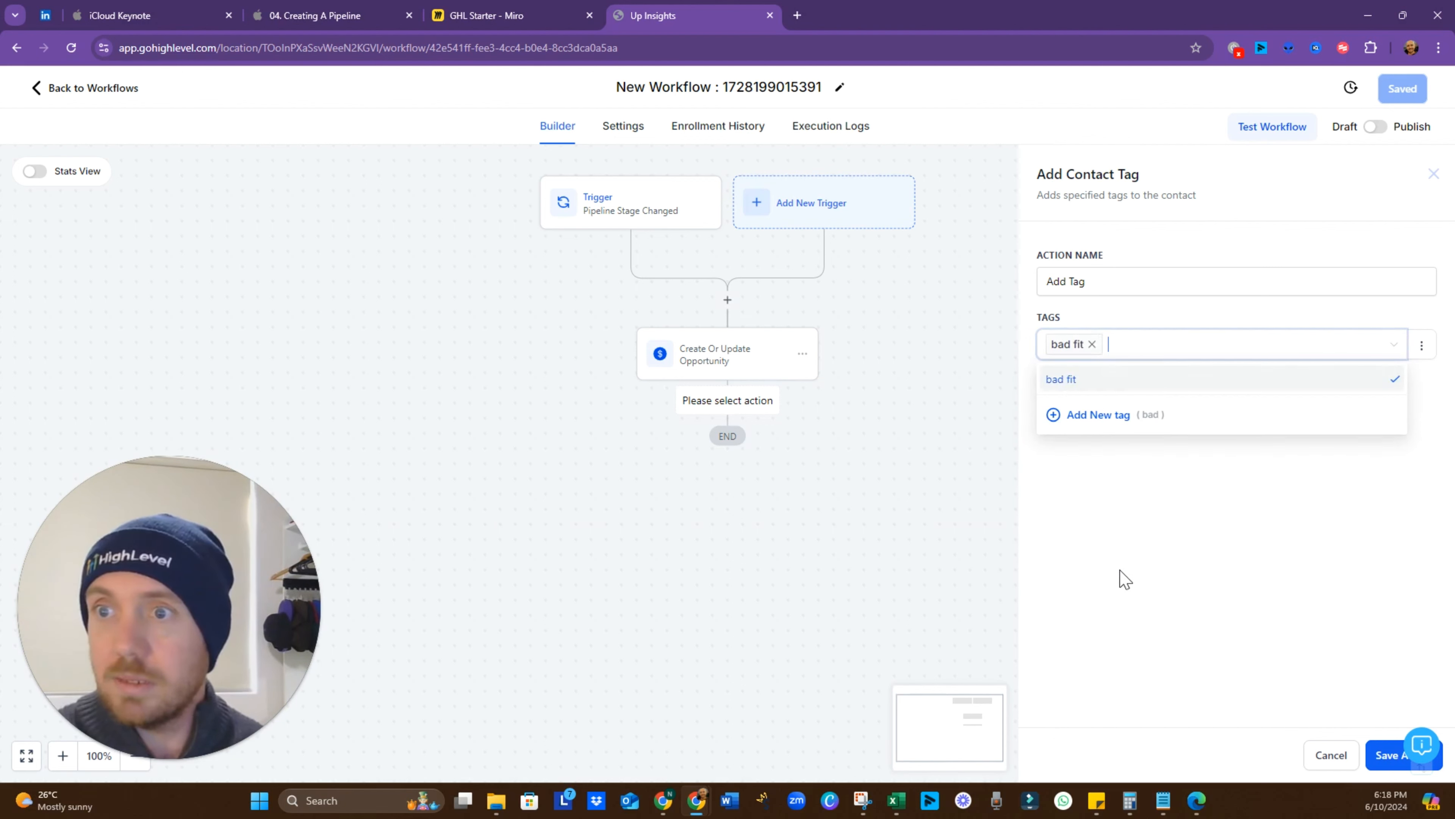
left_click(1124, 581)
left_click(1381, 755)
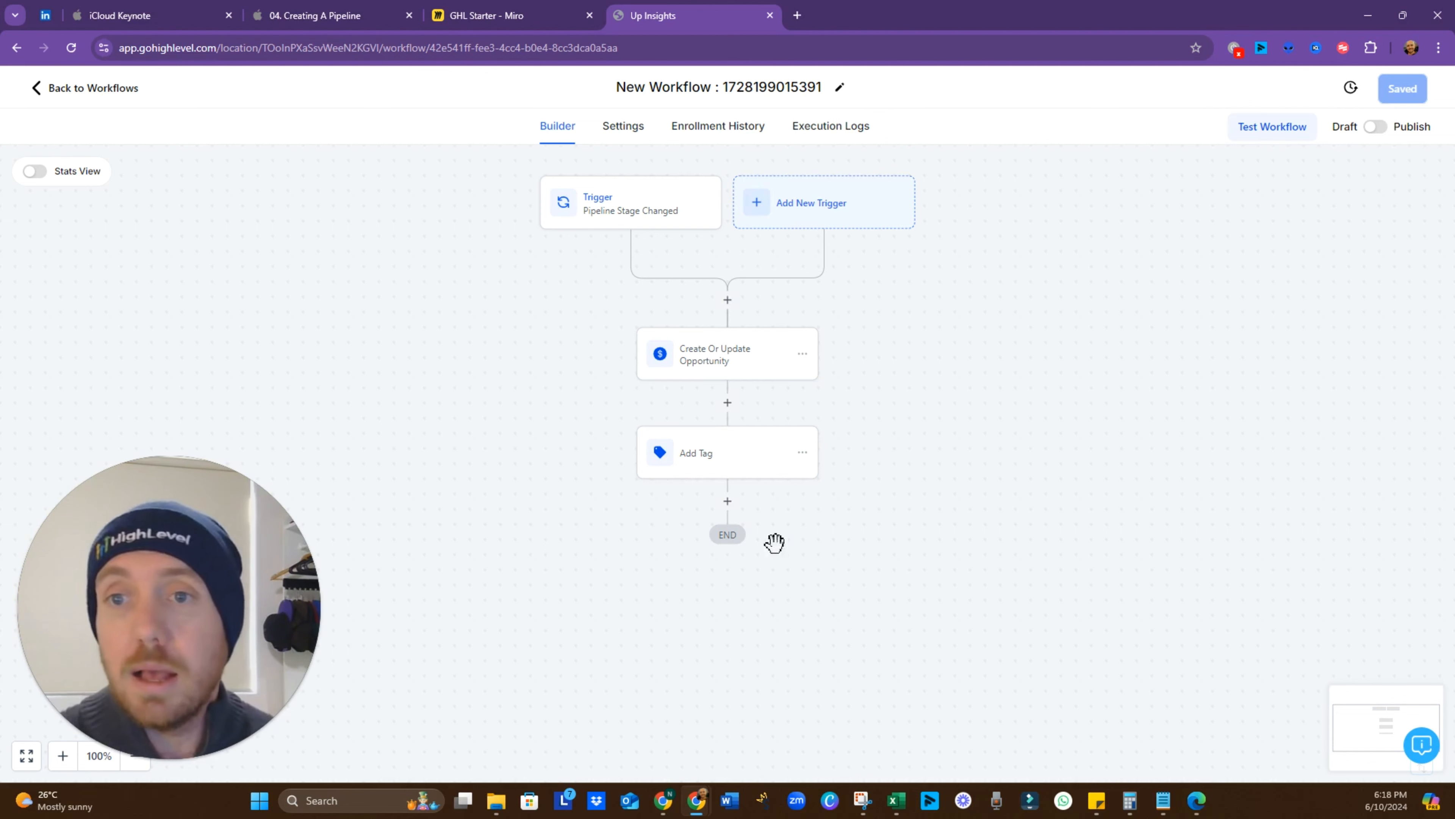
Step: Add a Send Email action after the tag with the subject "Its not me its you" followed by the contact's first name merge field
left_click(728, 501)
type("ema")
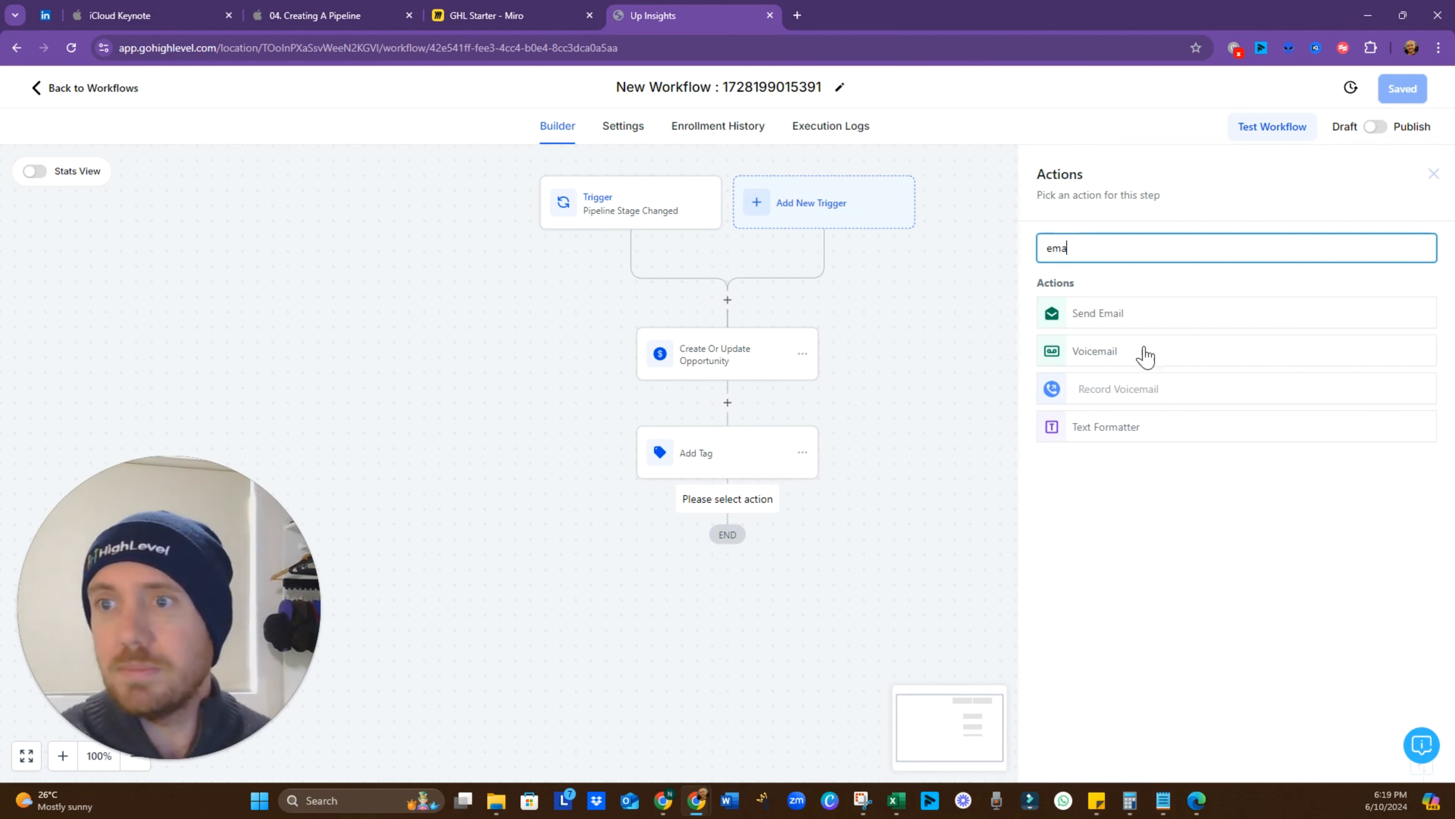
left_click(1124, 318)
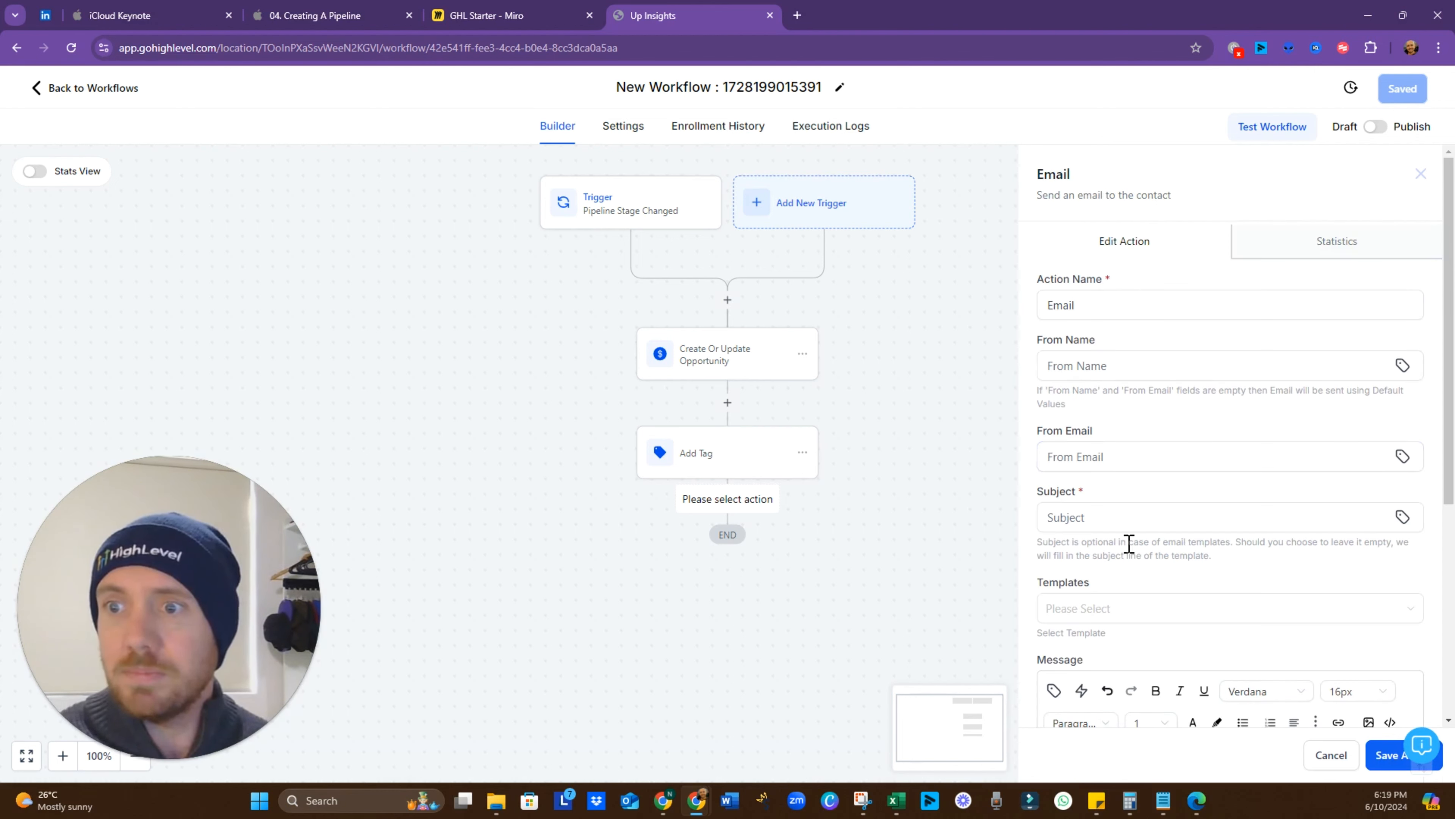
left_click(1137, 519)
type("Its not me its you")
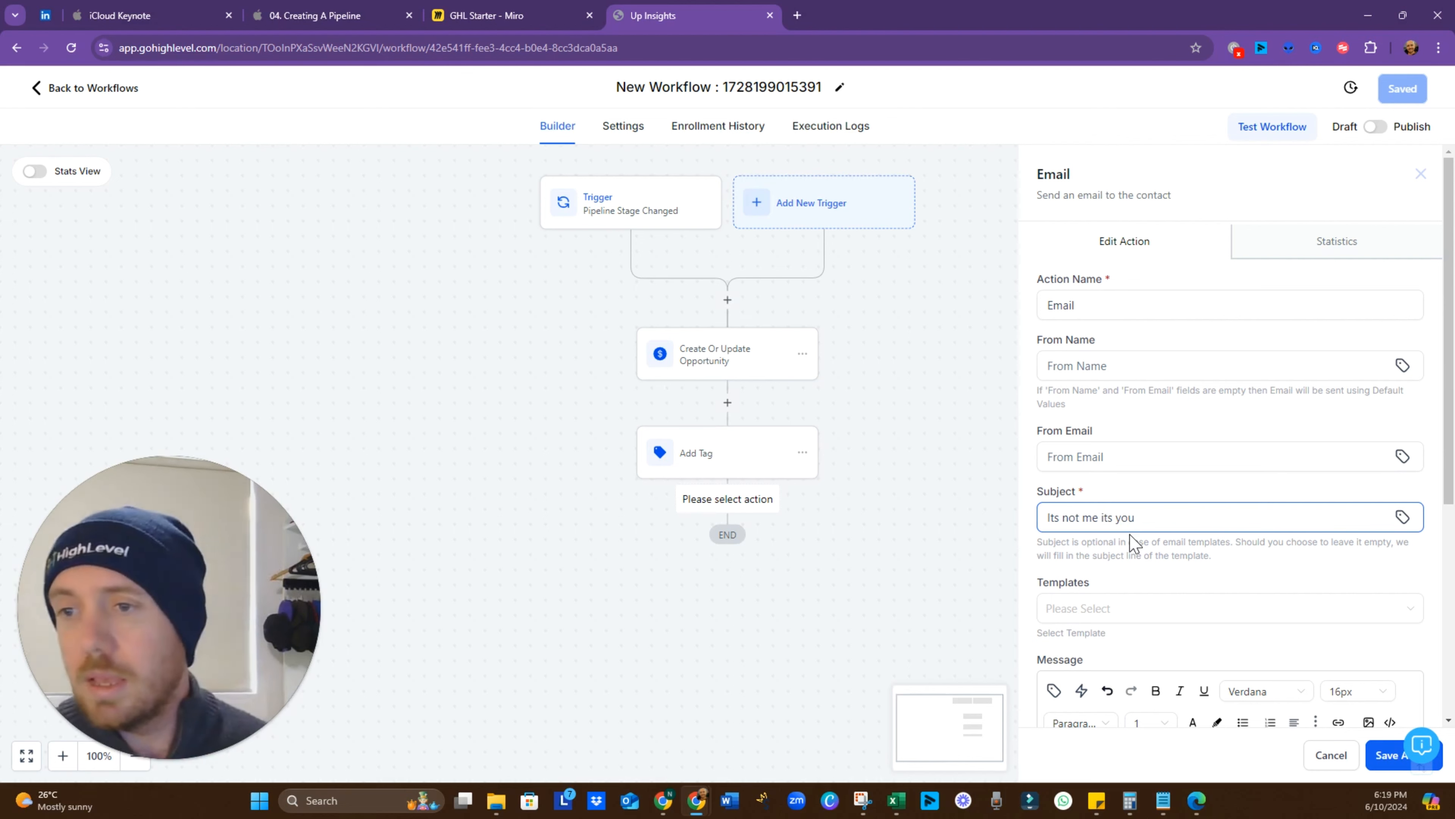
left_click(1402, 517)
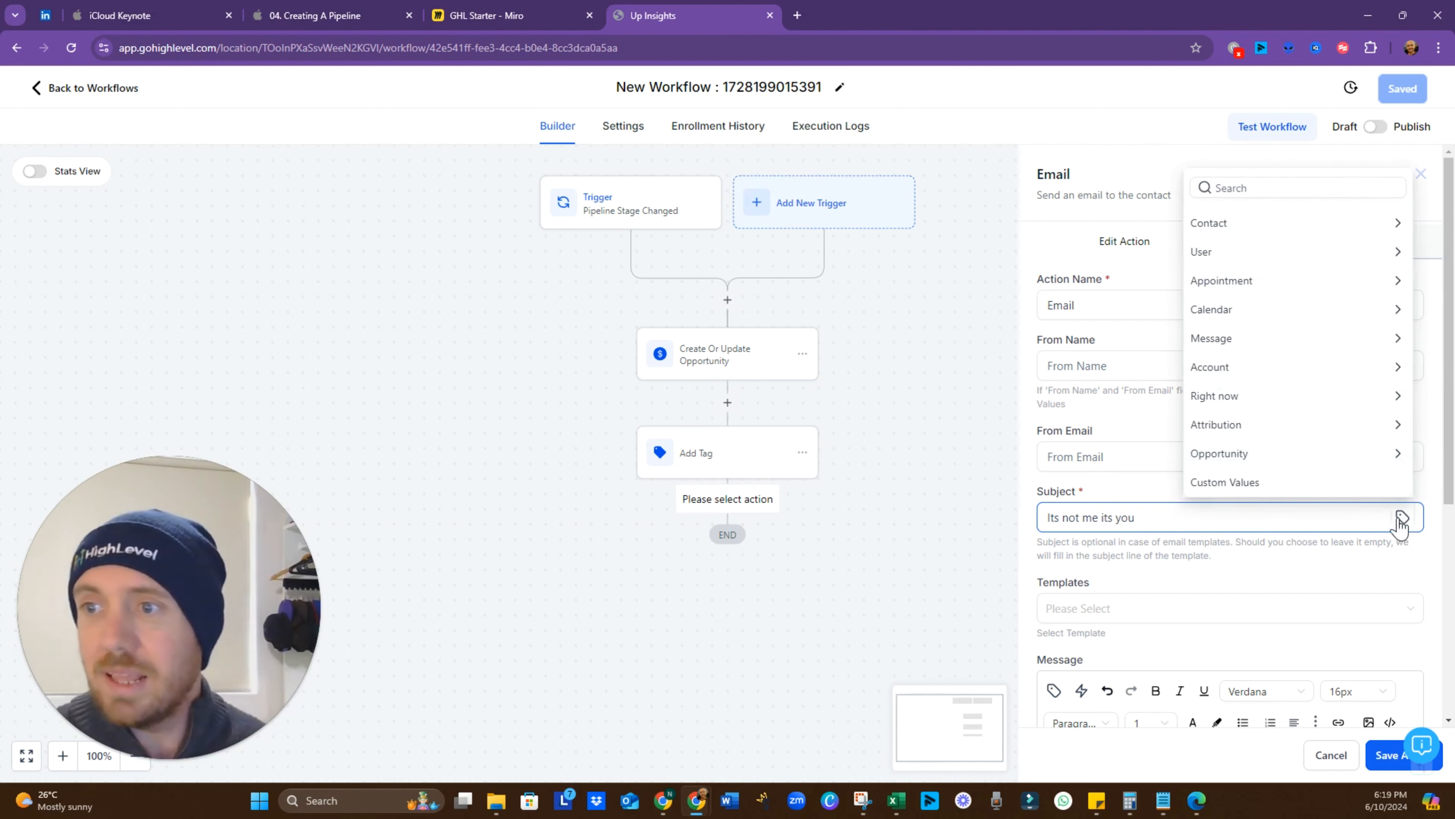
left_click(1206, 223)
left_click(1234, 228)
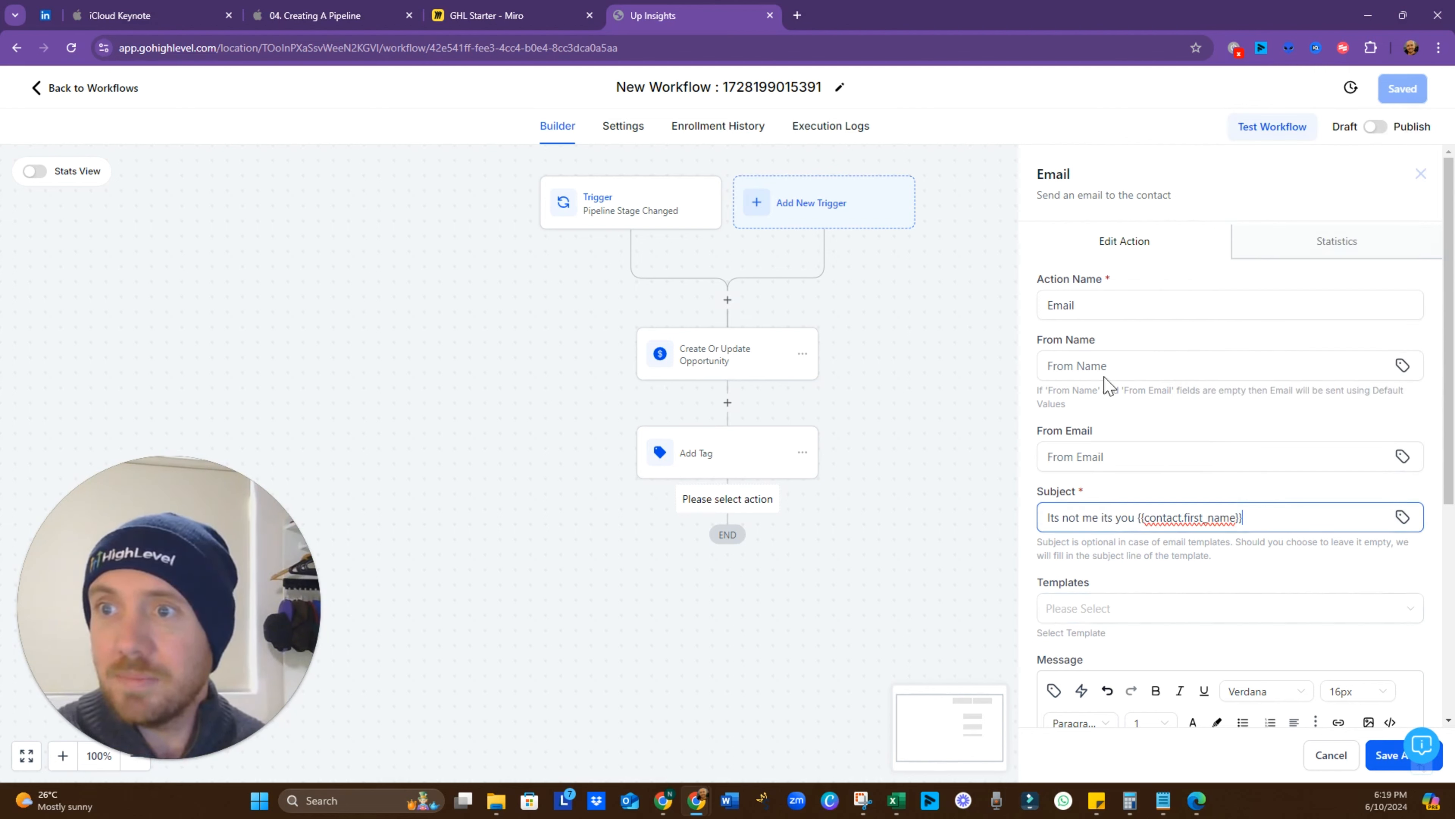
Step: Write the email message "Sorry, It's not working out", then save the action and the workflow
scroll(1098, 513, "down", 4)
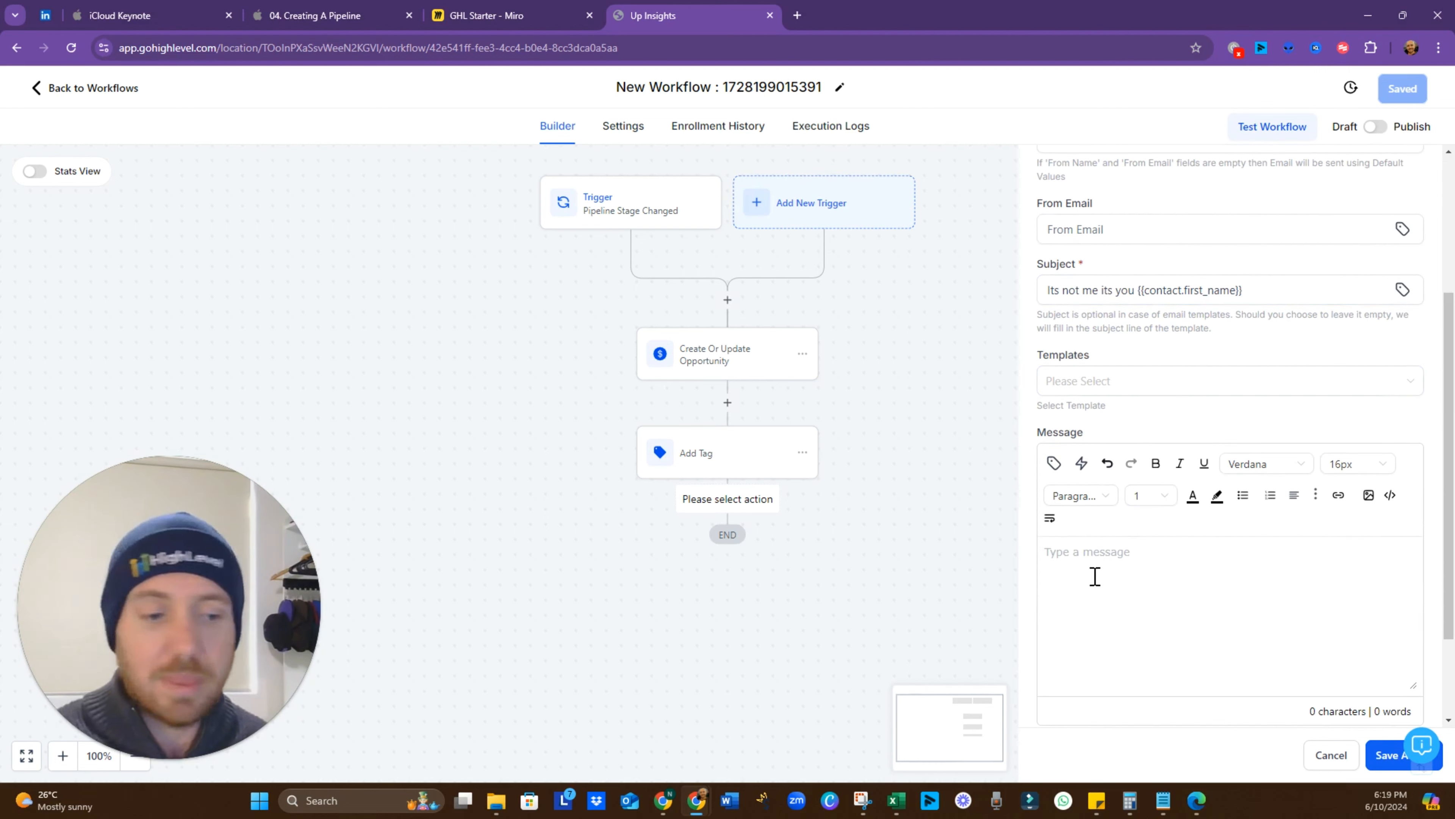
type("Sorry, It's not working out")
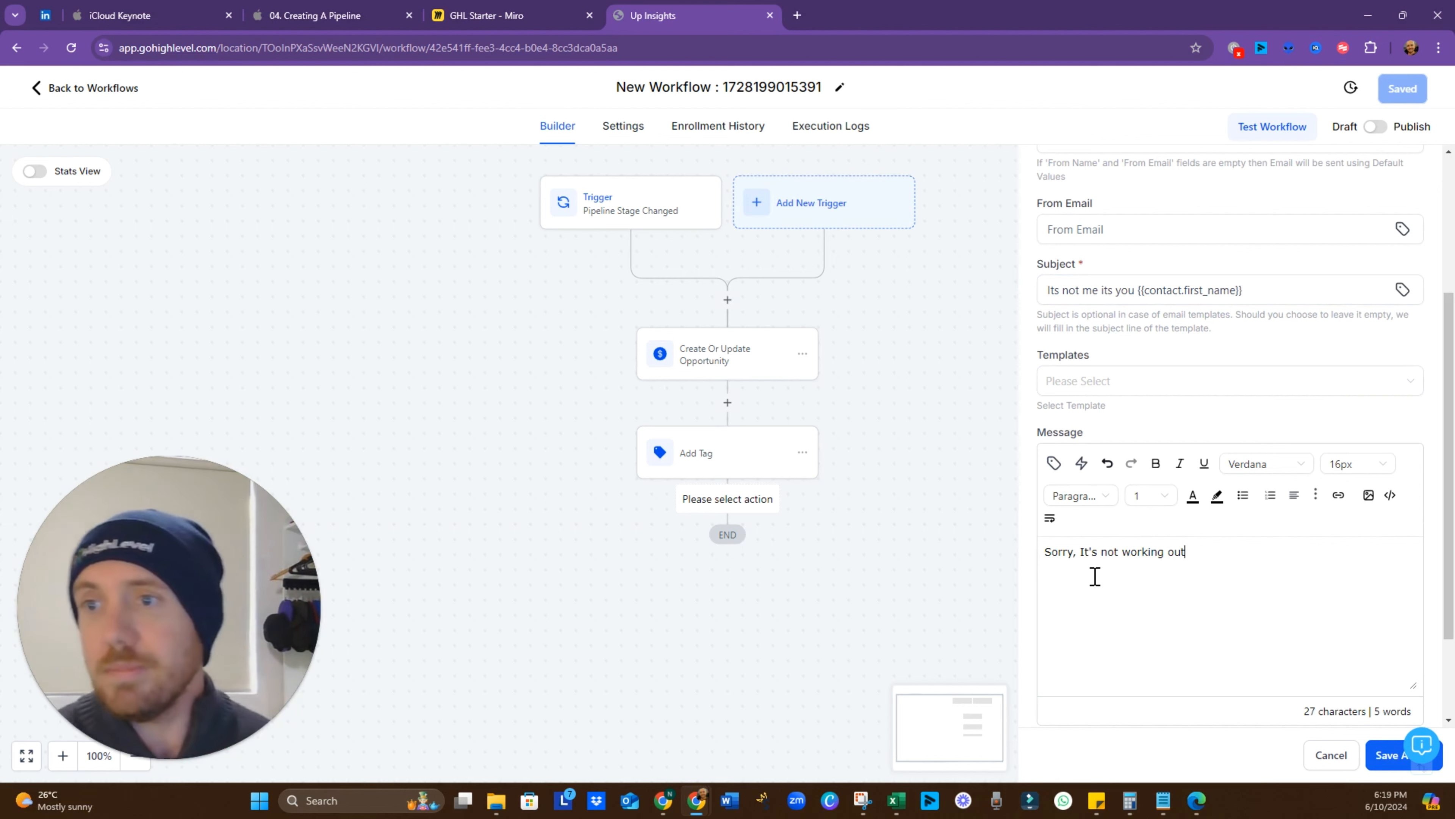
left_click(1390, 755)
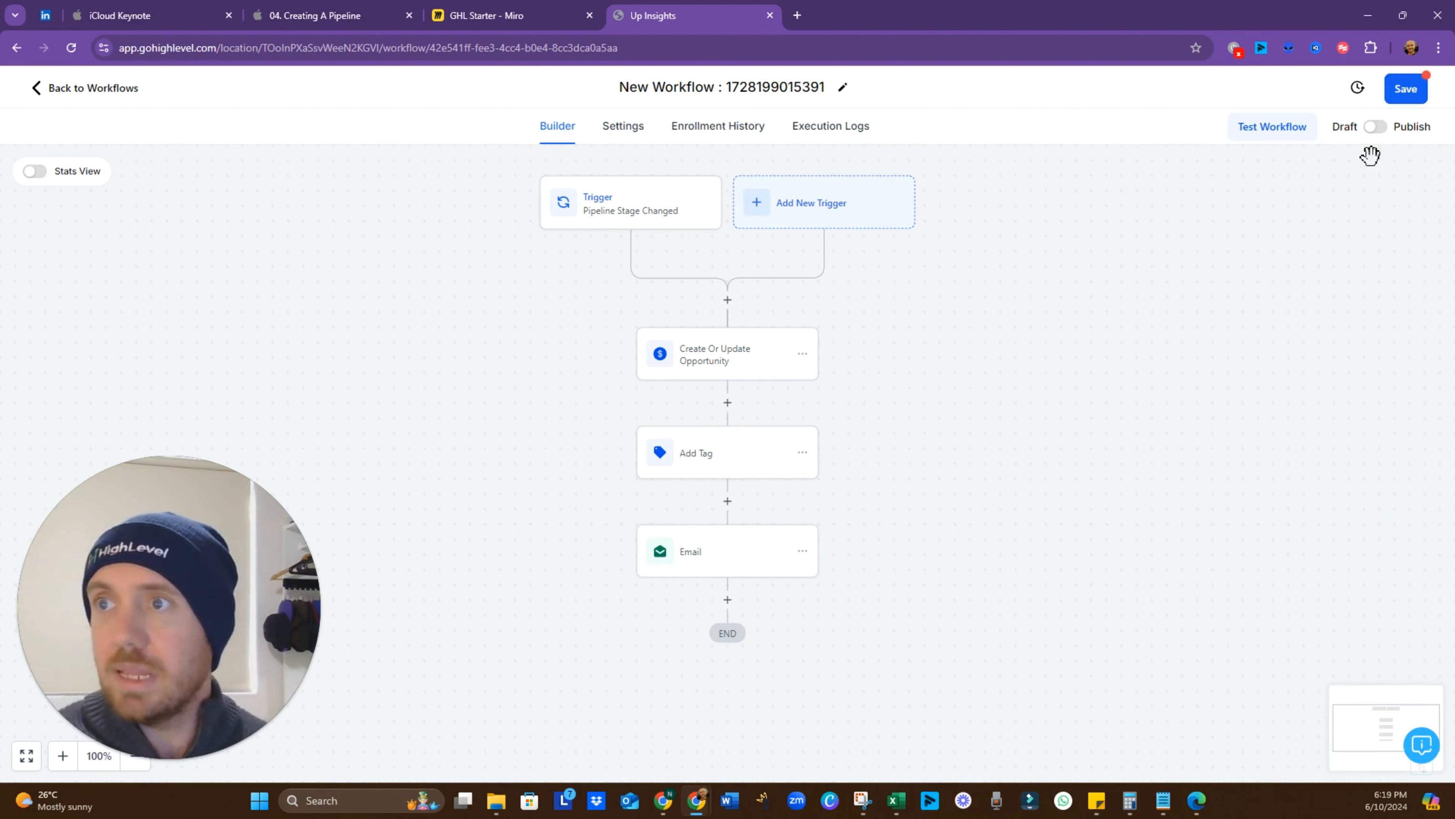
left_click(1406, 87)
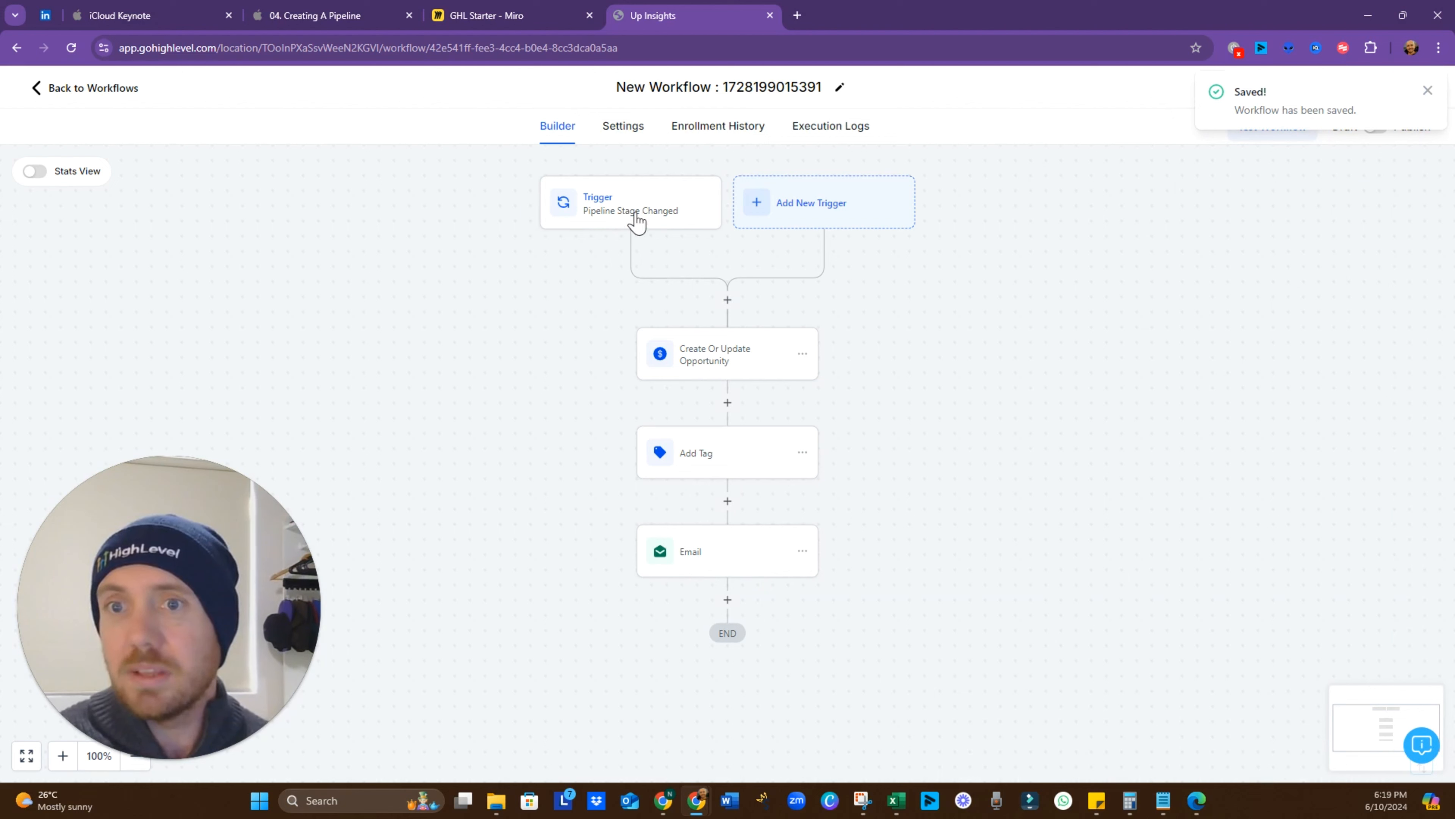
Step: Rename the workflow to "Bad Fit" and save it
left_click(763, 92)
double_click(768, 90)
key("ctrl+a")
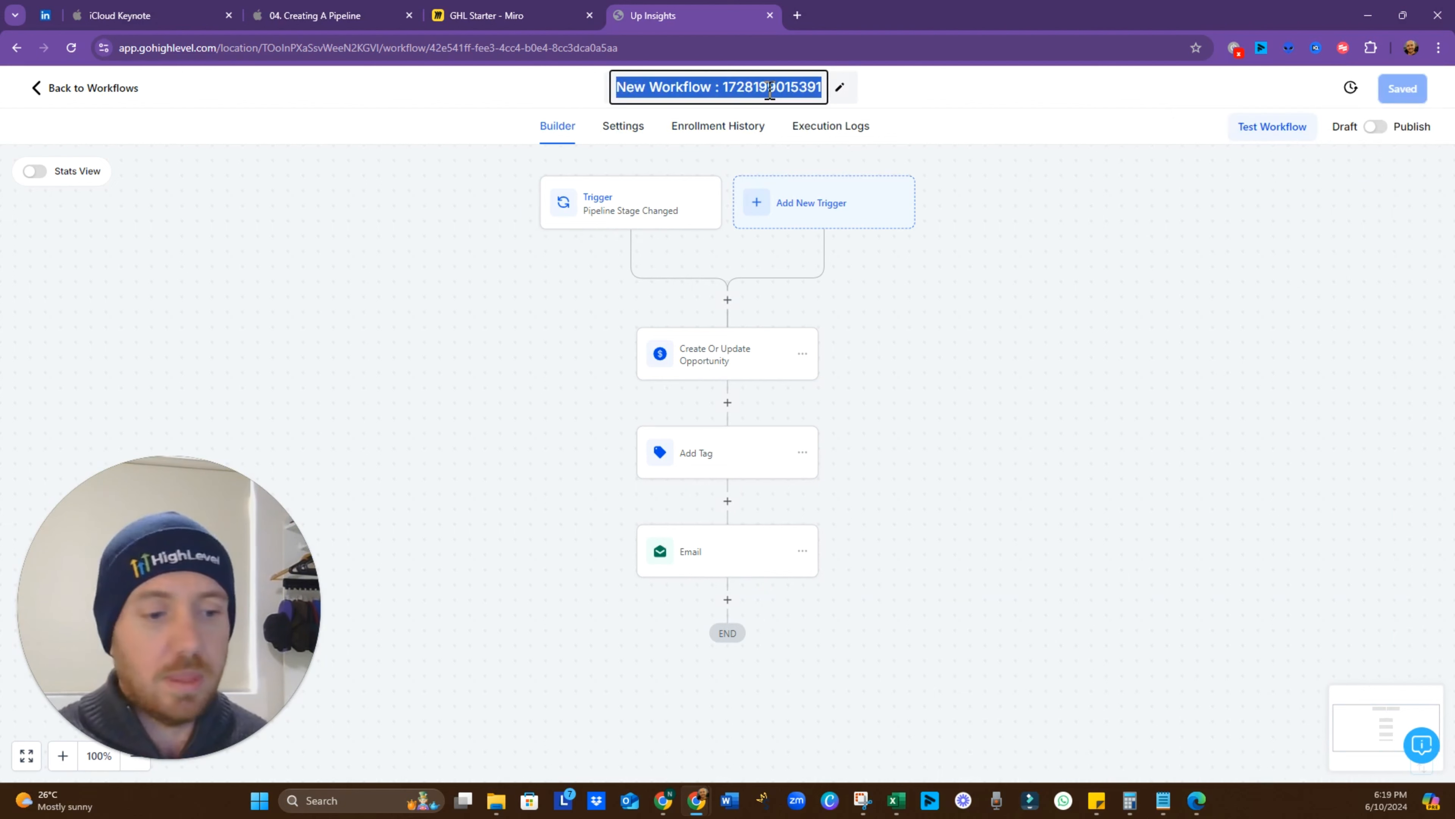
type("Bad Fi")
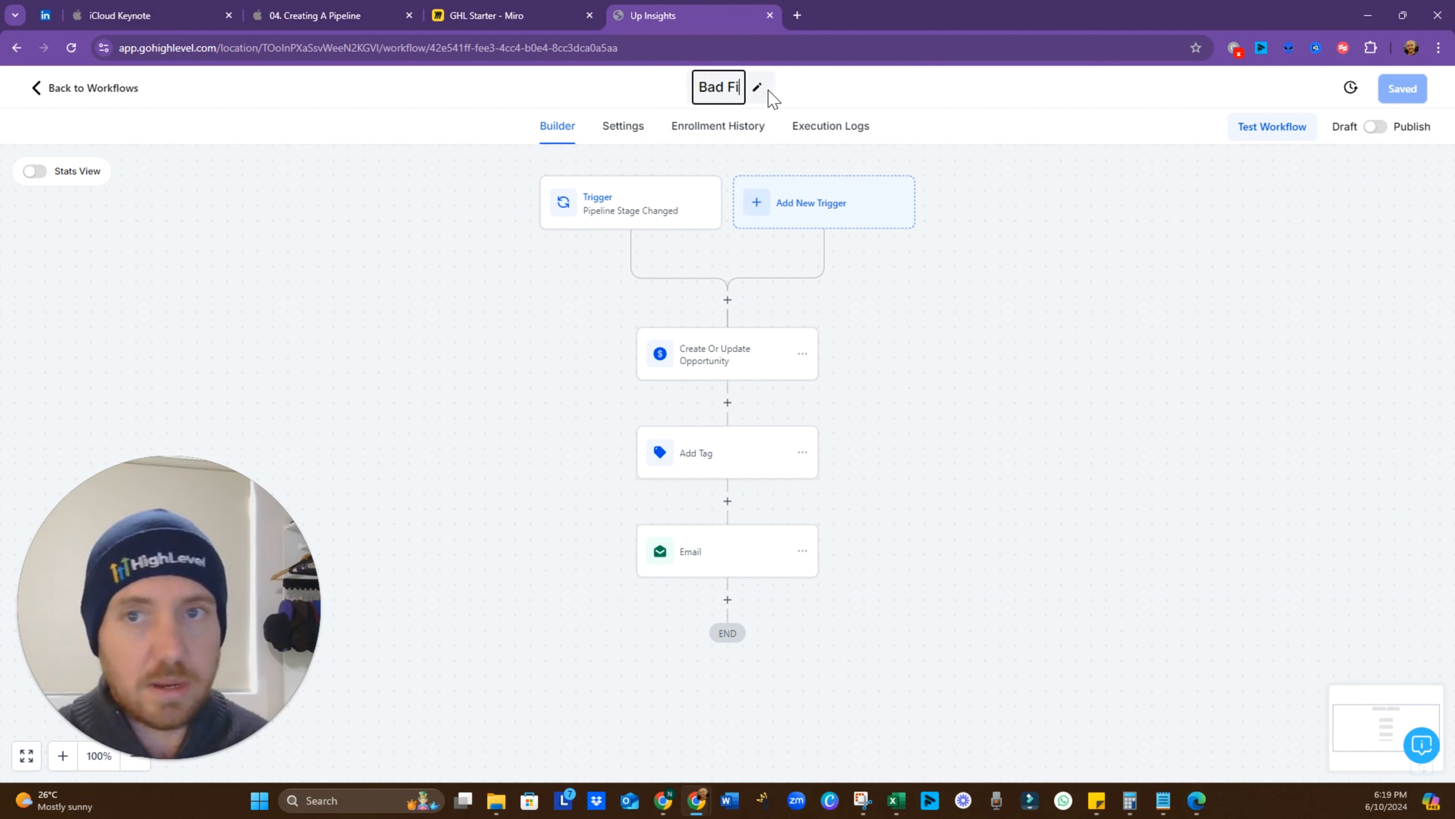
type("t")
left_click(1039, 273)
left_click(1406, 89)
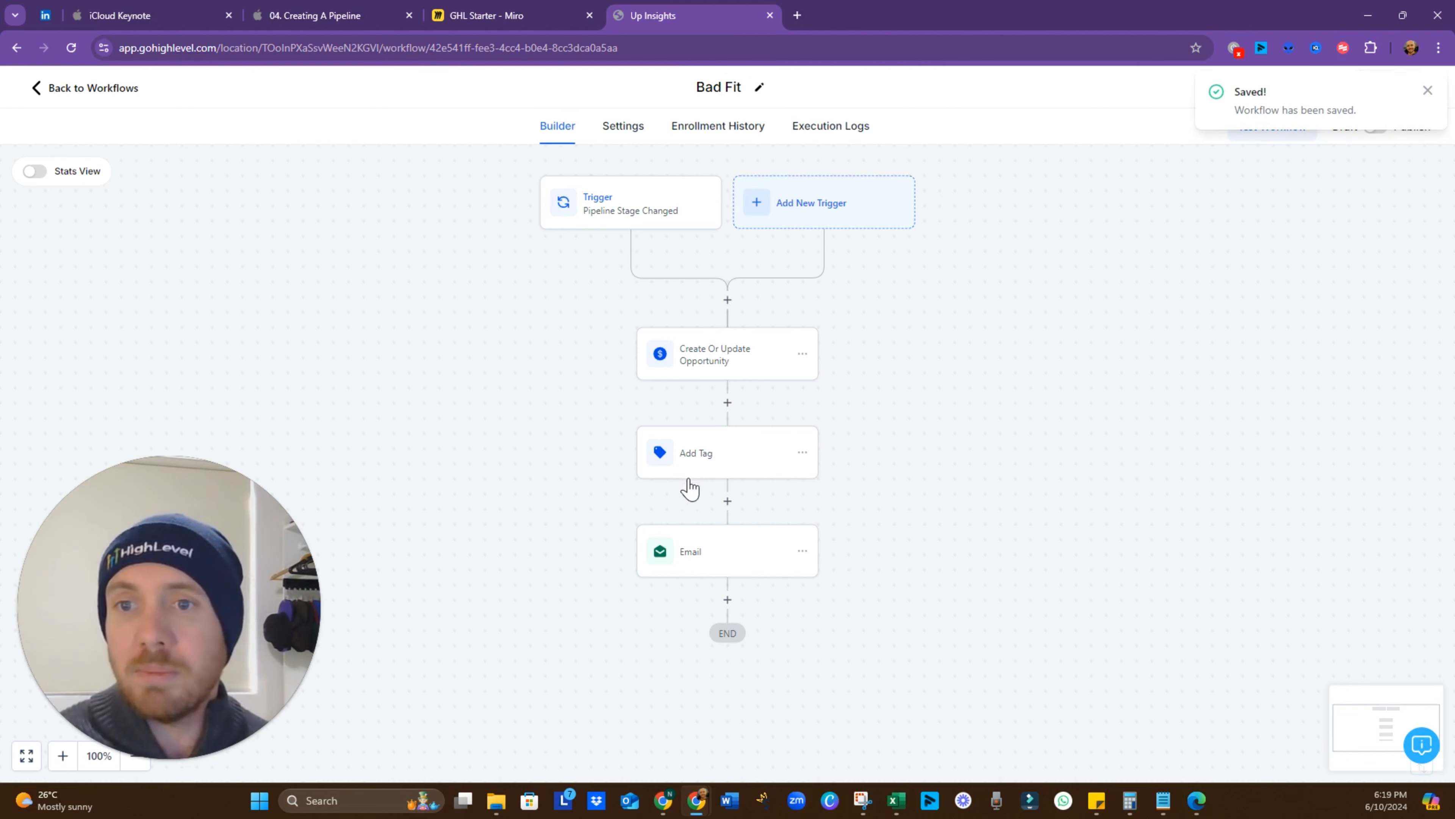
Step: Review the settings of the workflow's opportunity, tag and email actions in turn
left_click(706, 361)
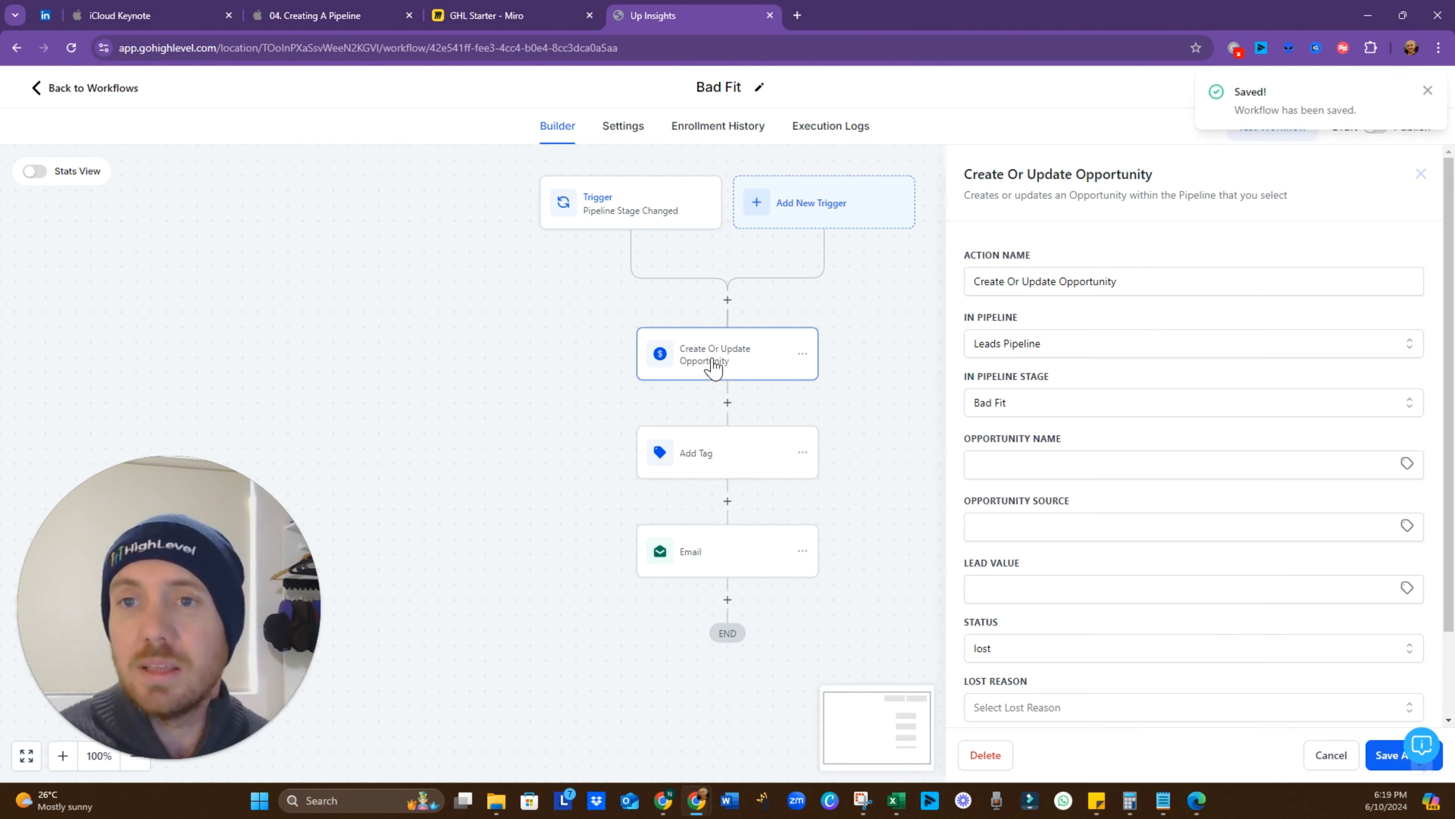
left_click(716, 459)
left_click(720, 566)
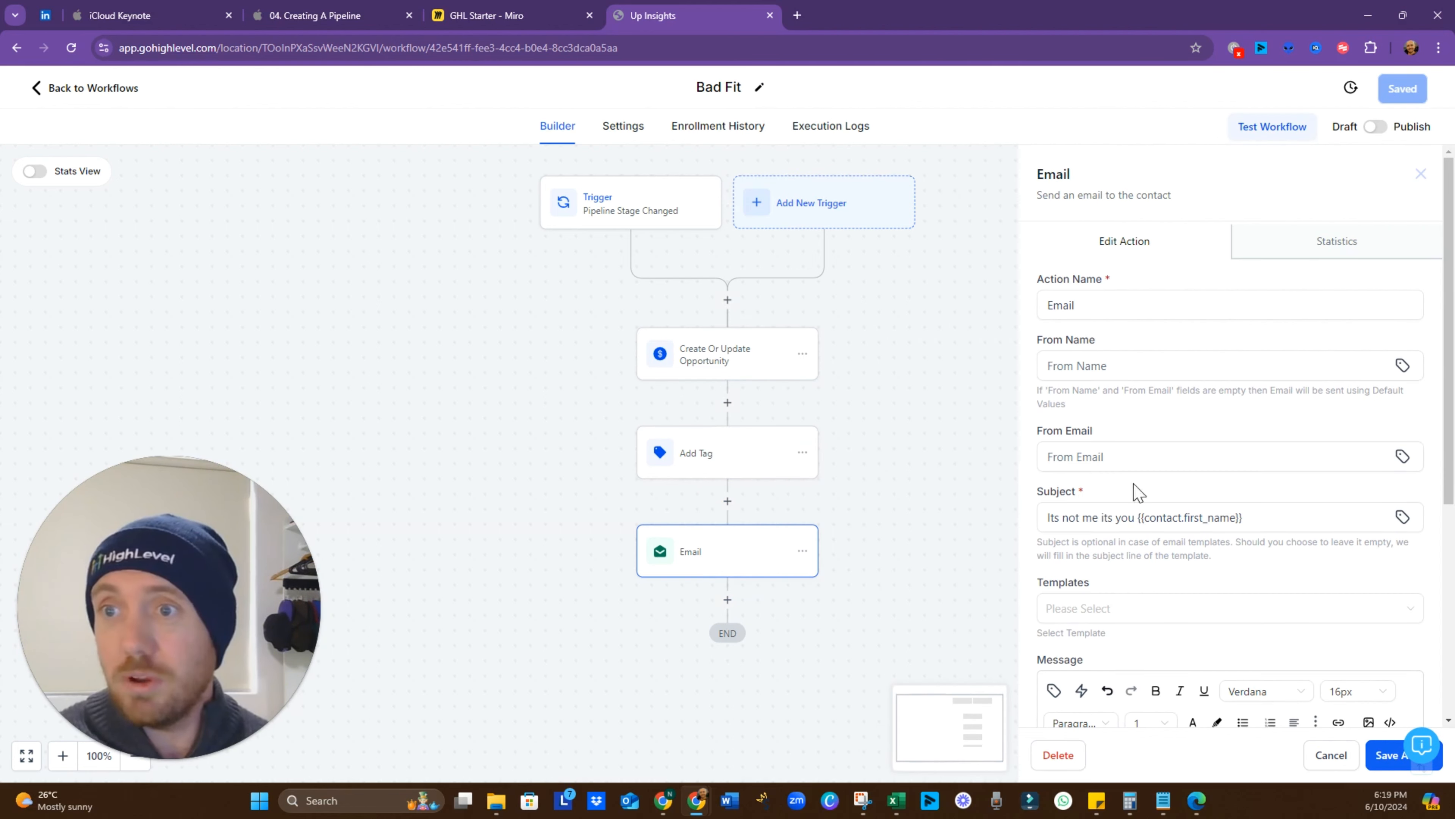
left_click(1059, 365)
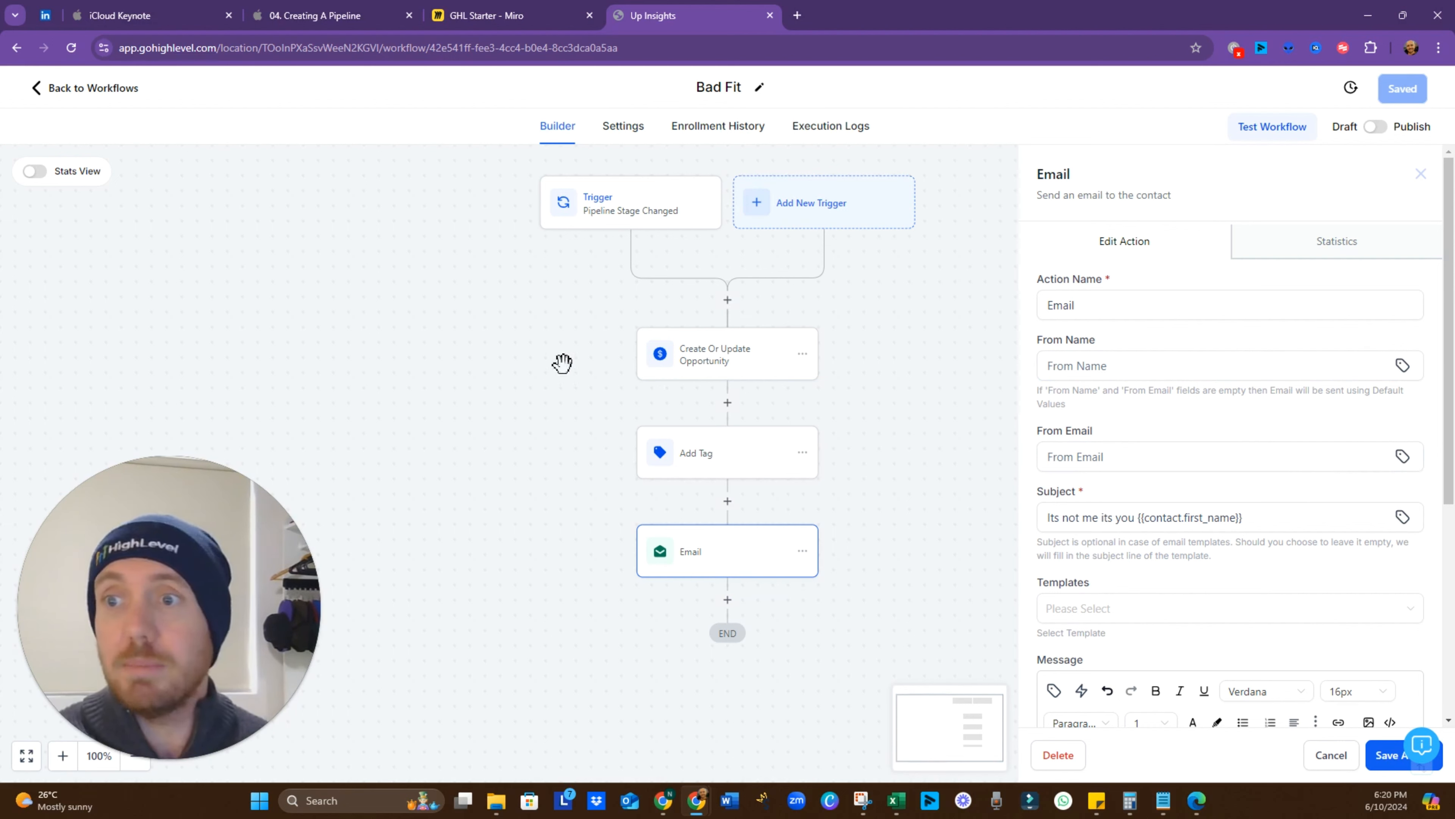
scroll(1152, 516, "down", 6)
scroll(1146, 528, "up", 6)
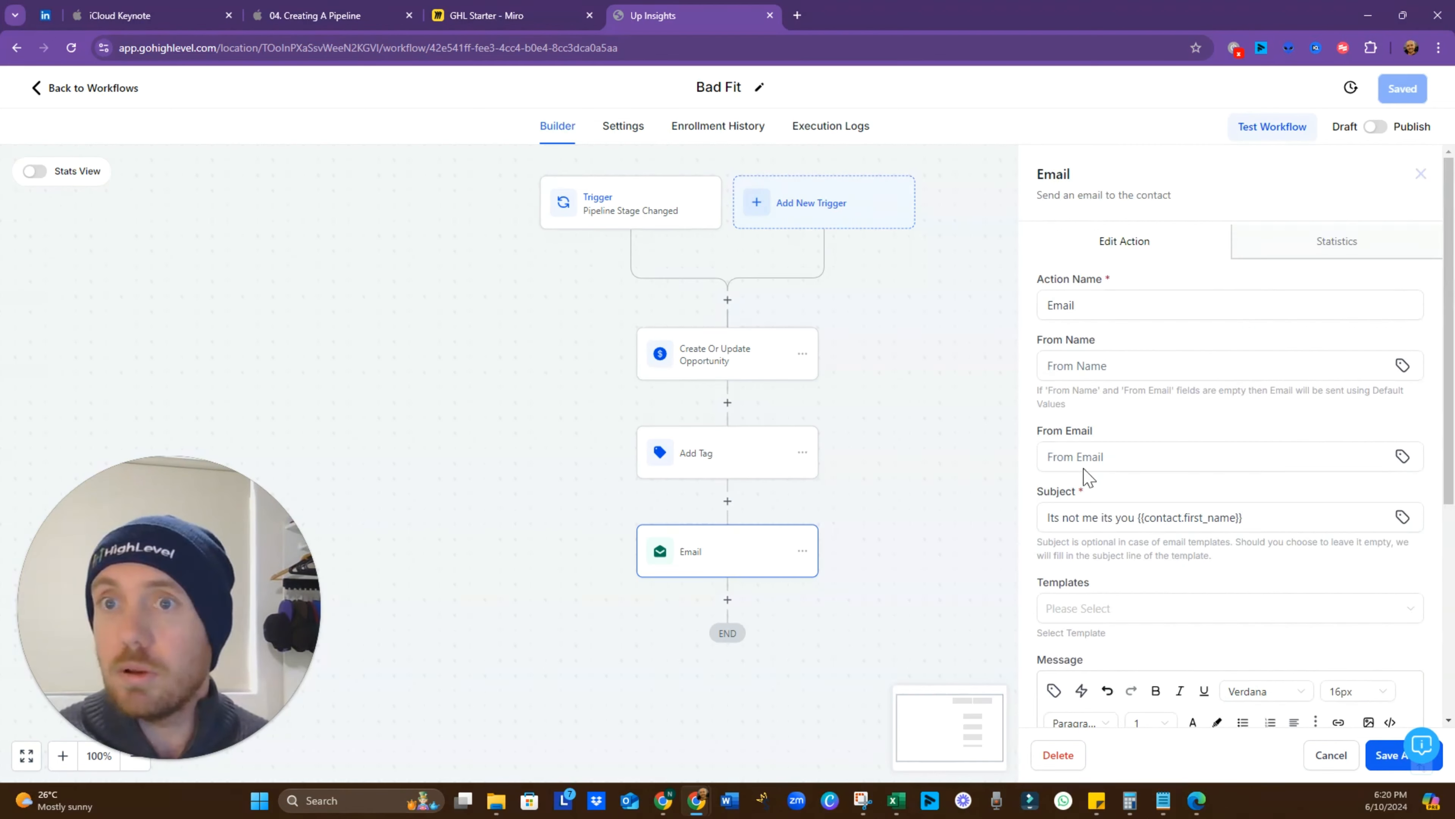
Step: In the Bad Fit workflow's settings, set the communication timezone to Contact Timezone
left_click(964, 390)
left_click(636, 139)
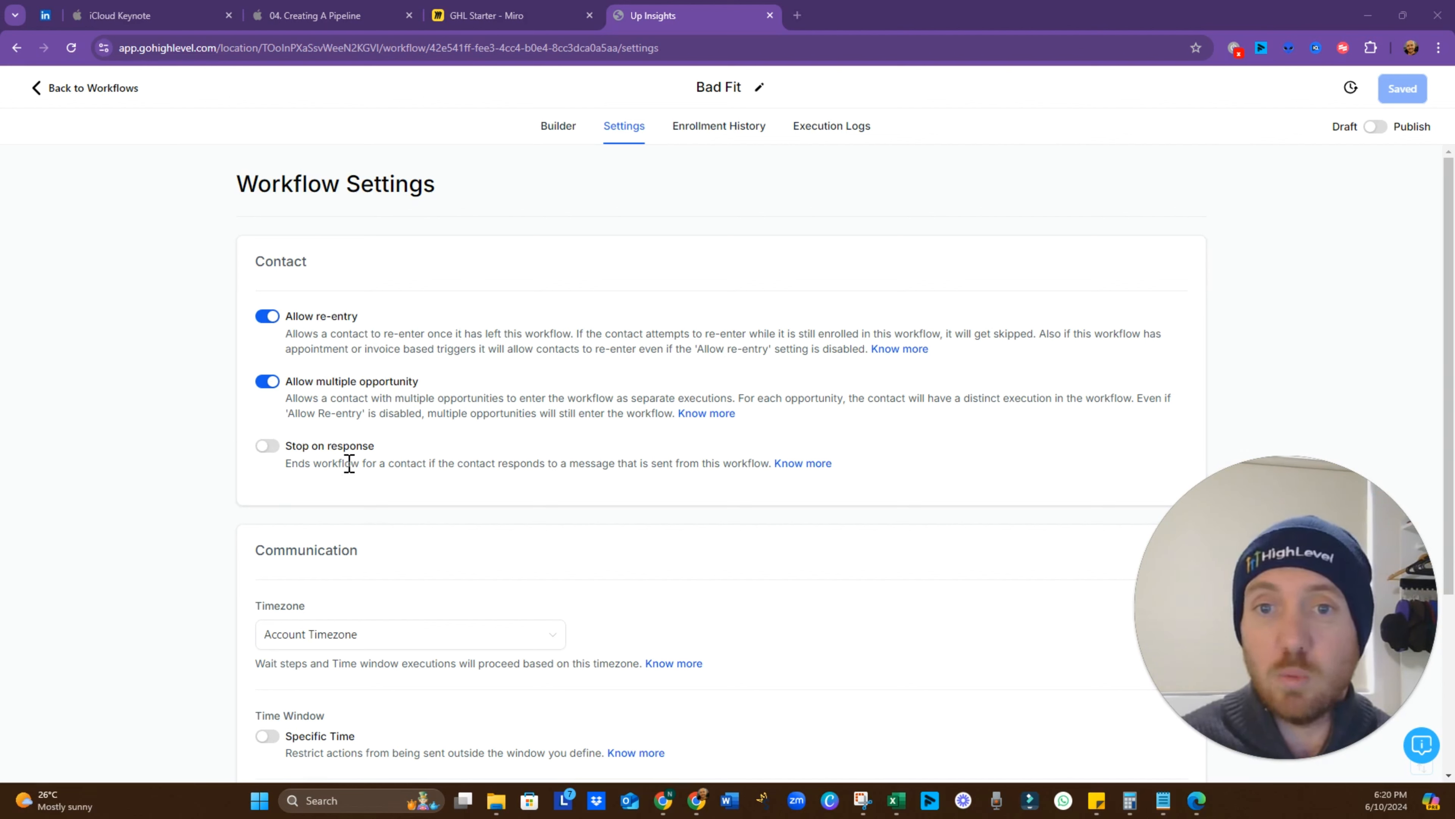
scroll(582, 469, "down", 4)
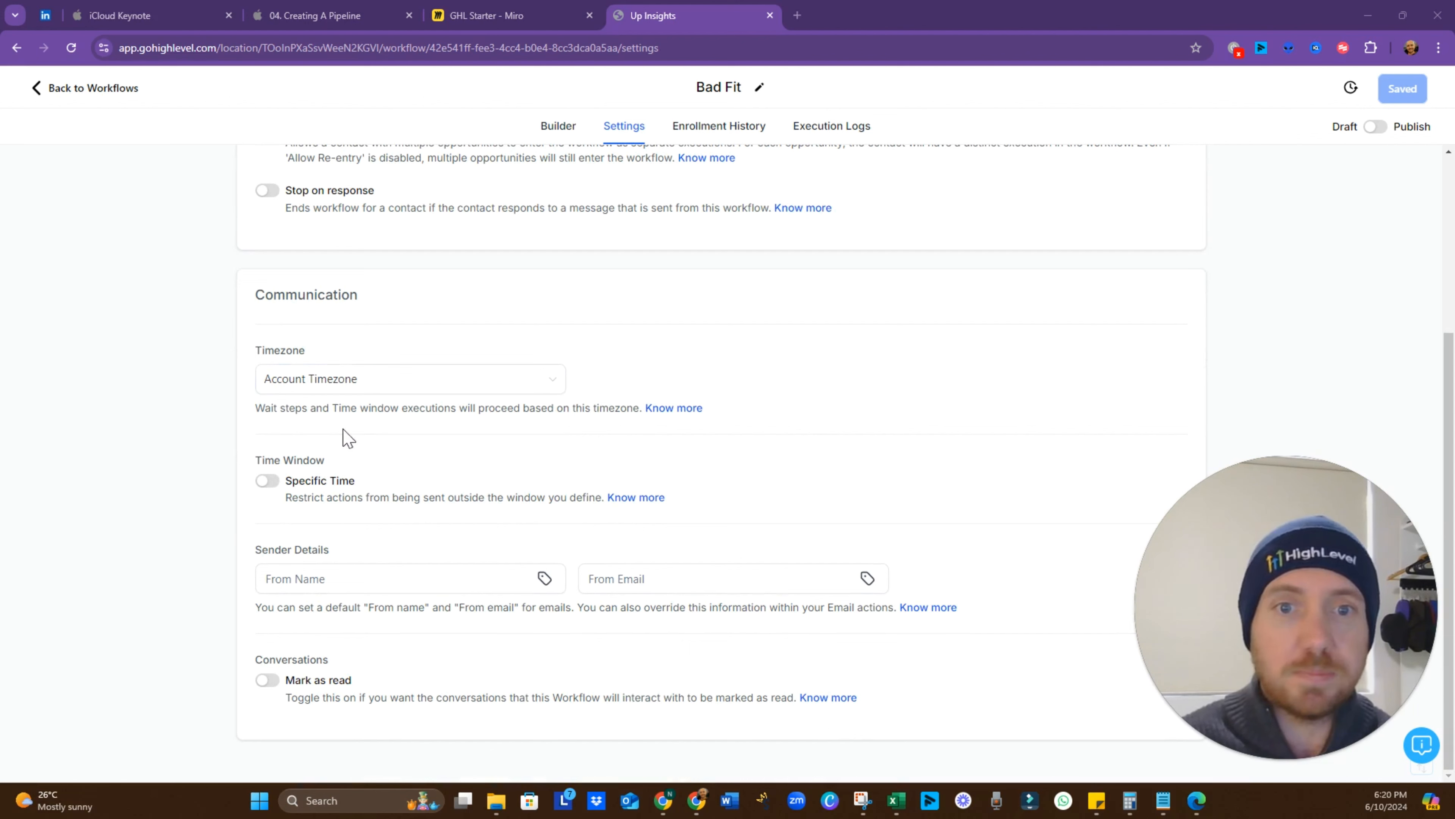
left_click(378, 395)
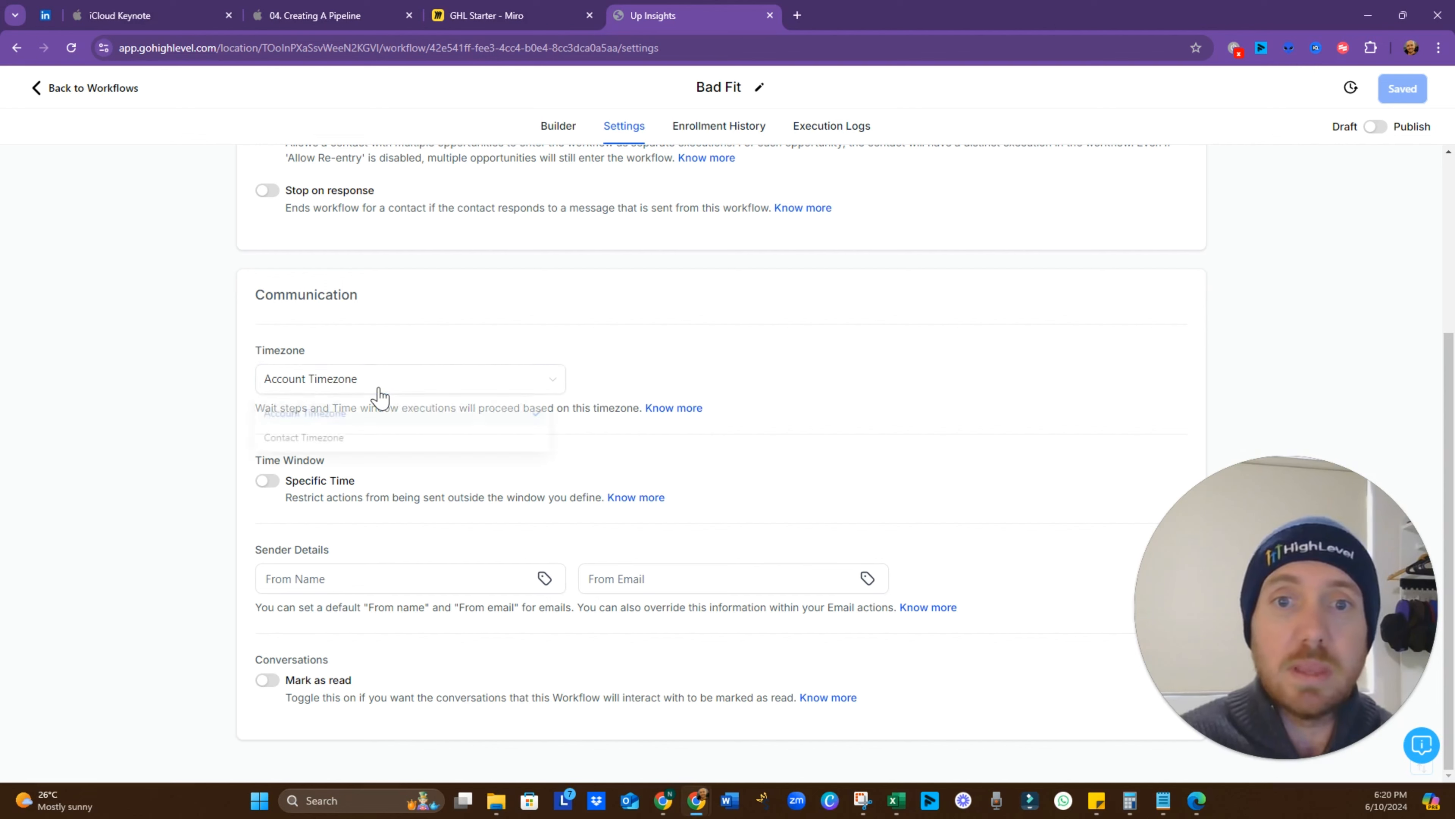
left_click(370, 445)
Step: Enable a specific time window ending at 8:00 PM and include every day from Sunday to Saturday
left_click(268, 481)
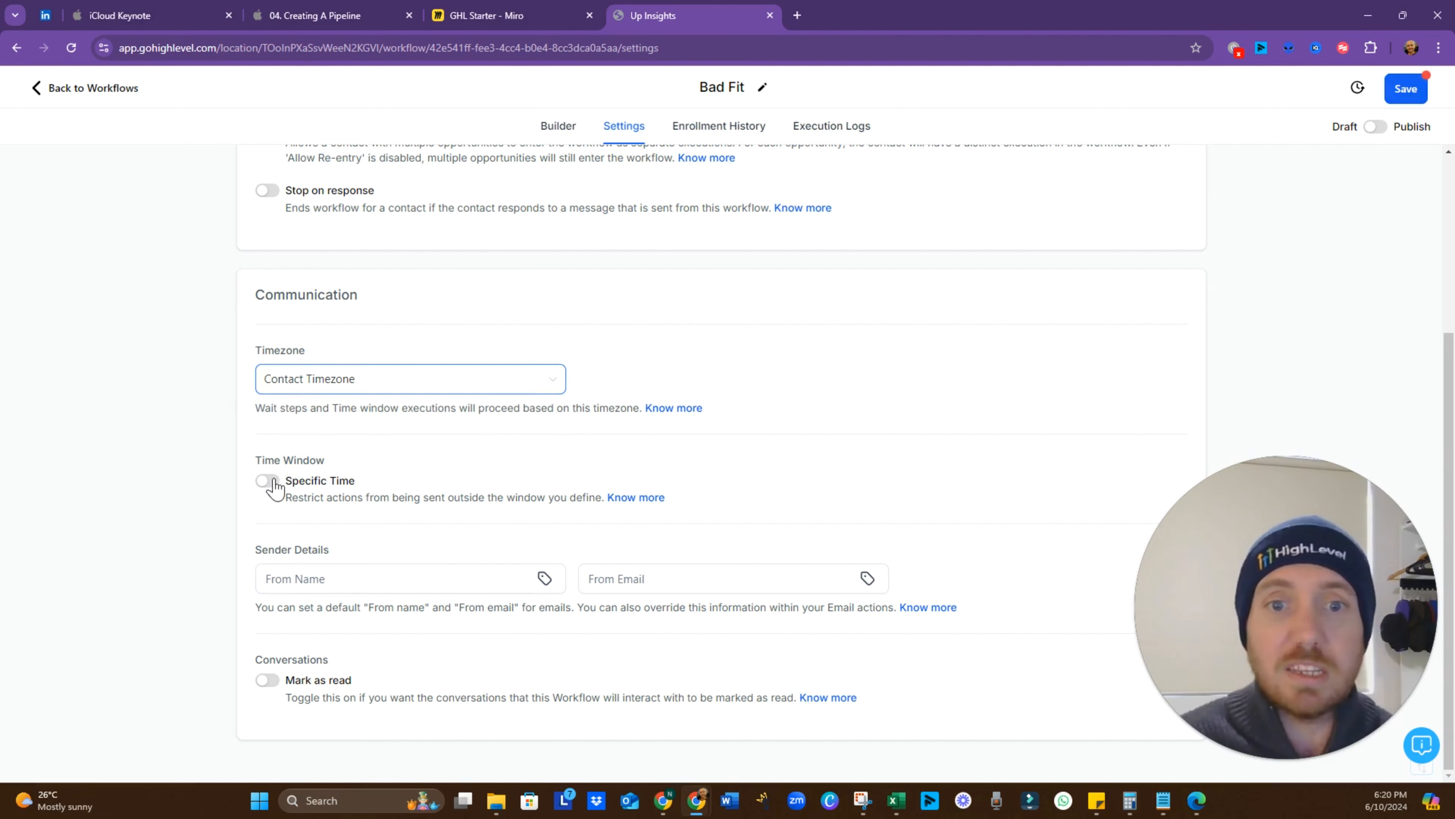
left_click(275, 625)
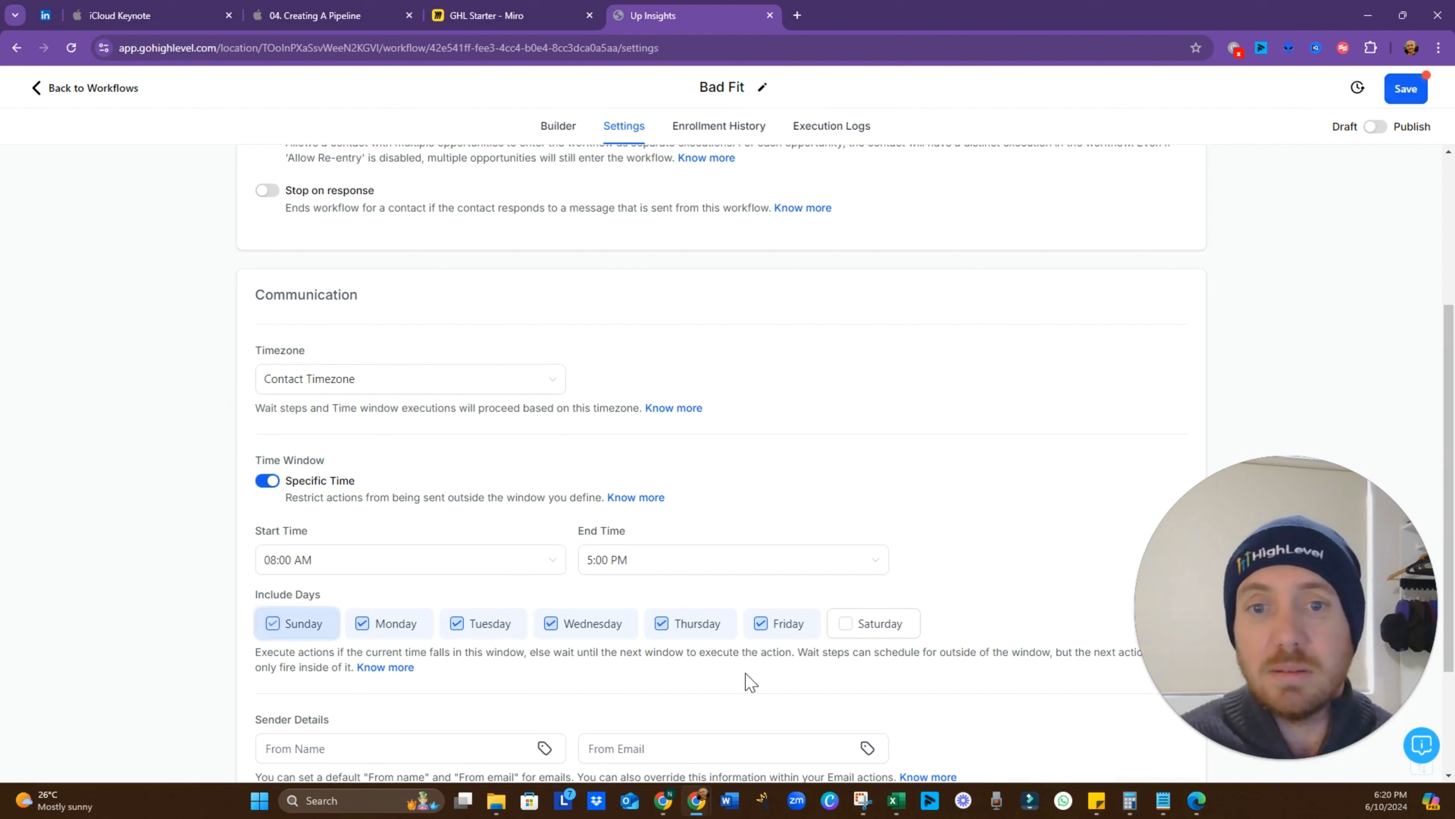
left_click(738, 571)
scroll(659, 666, "down", 8)
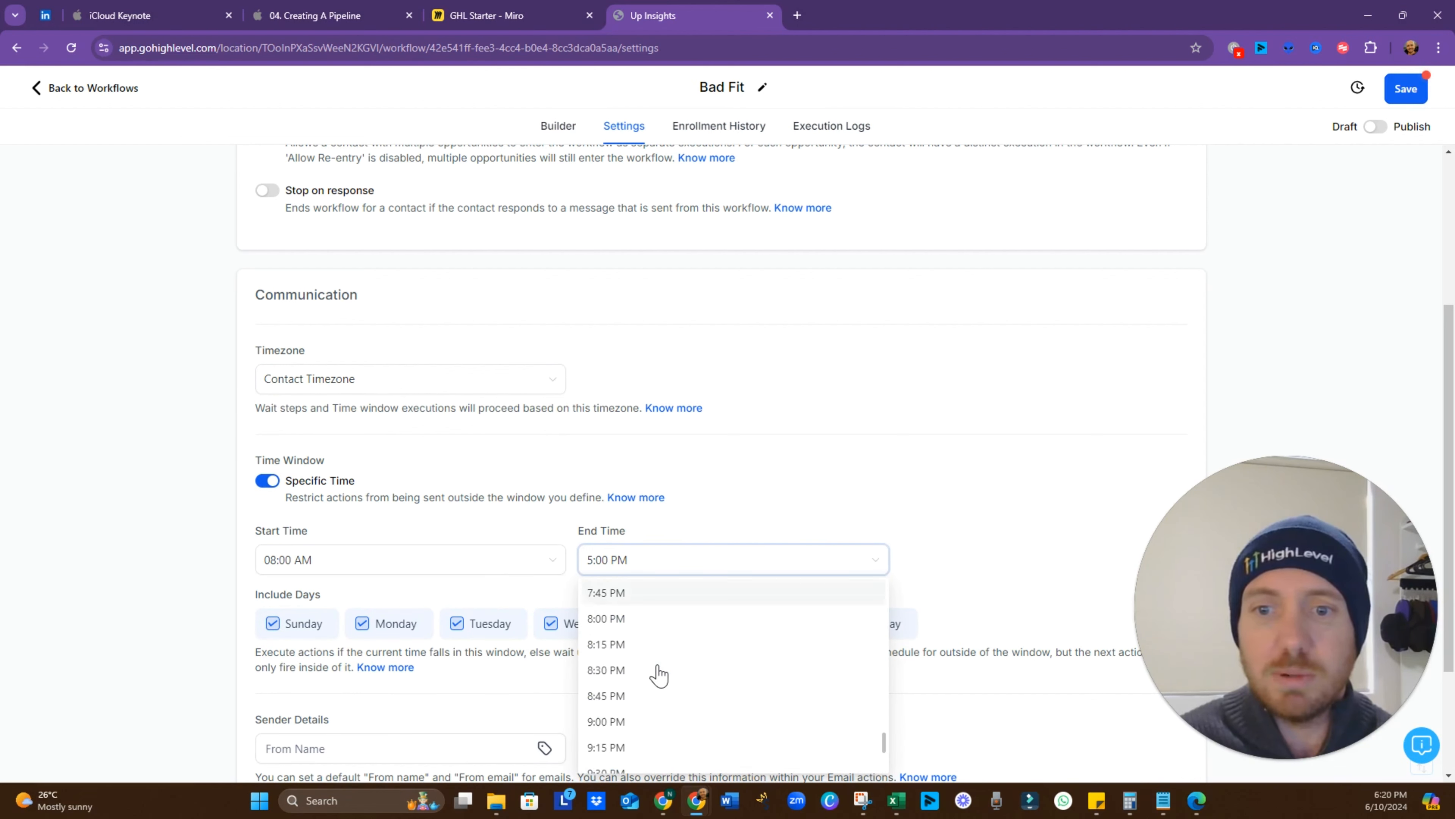
left_click(648, 620)
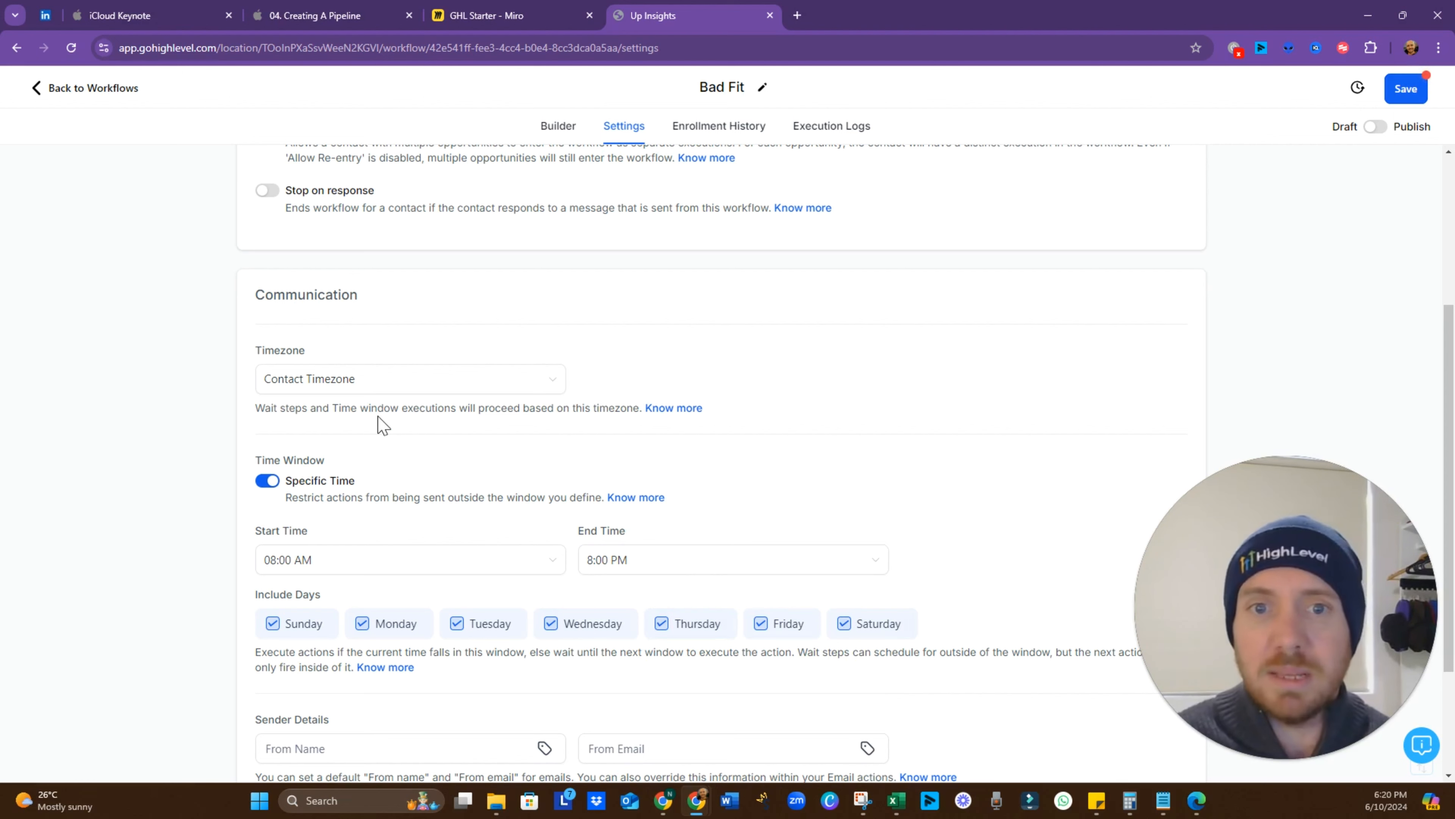
Step: Turn on Mark as read for the workflow's conversations and save the workflow settings
scroll(492, 469, "down", 3)
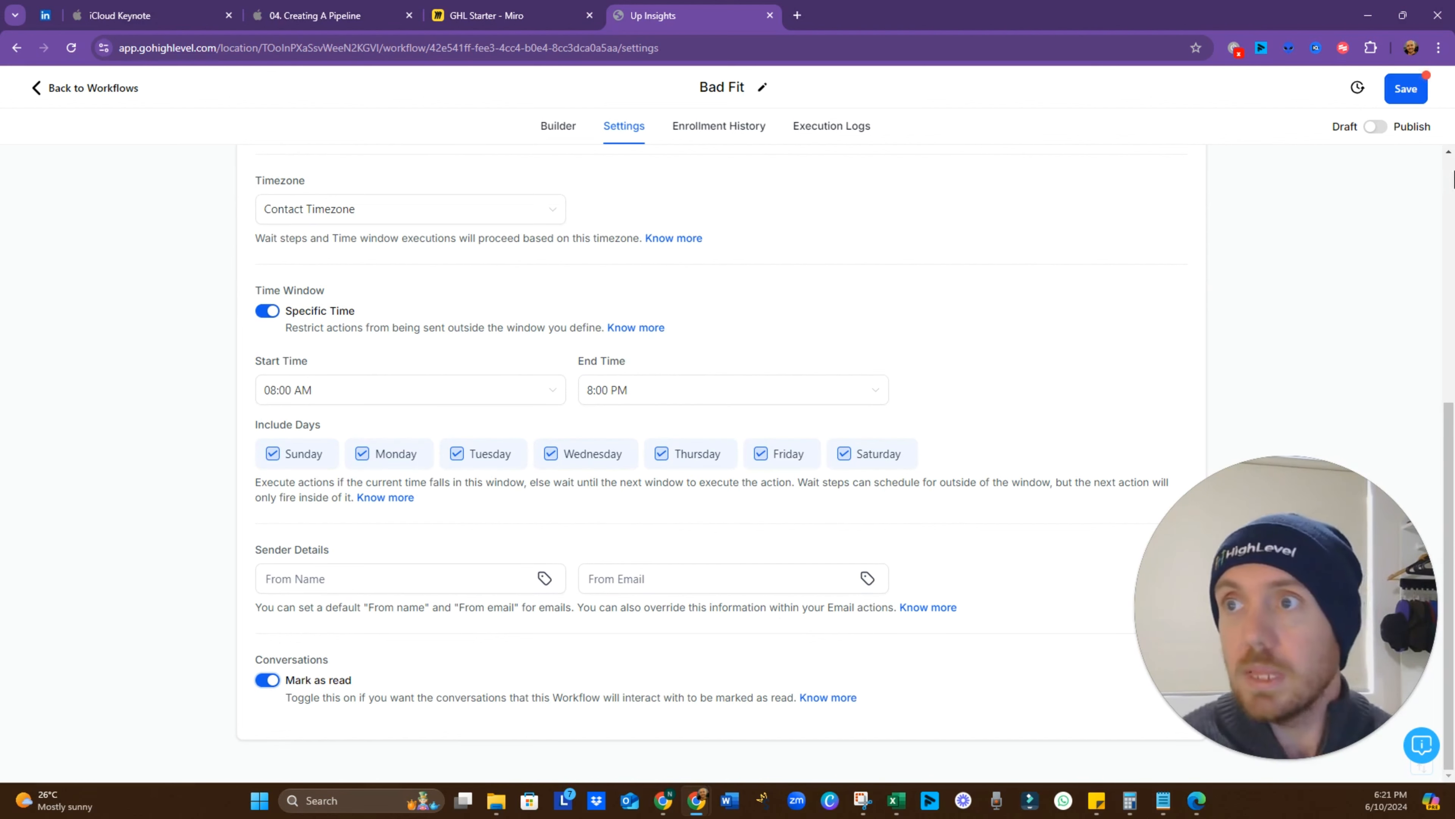
left_click(1398, 100)
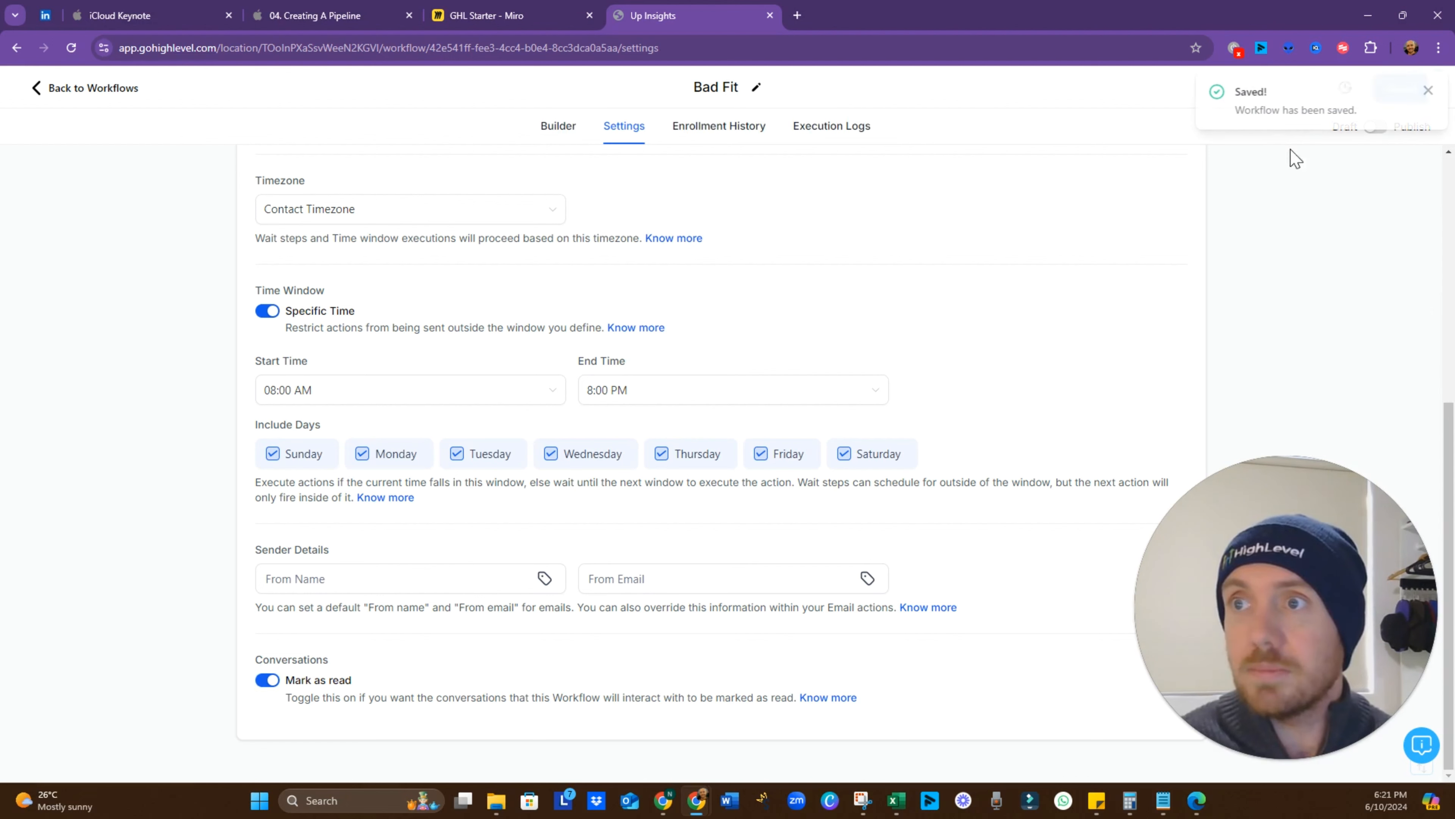
left_click(1427, 92)
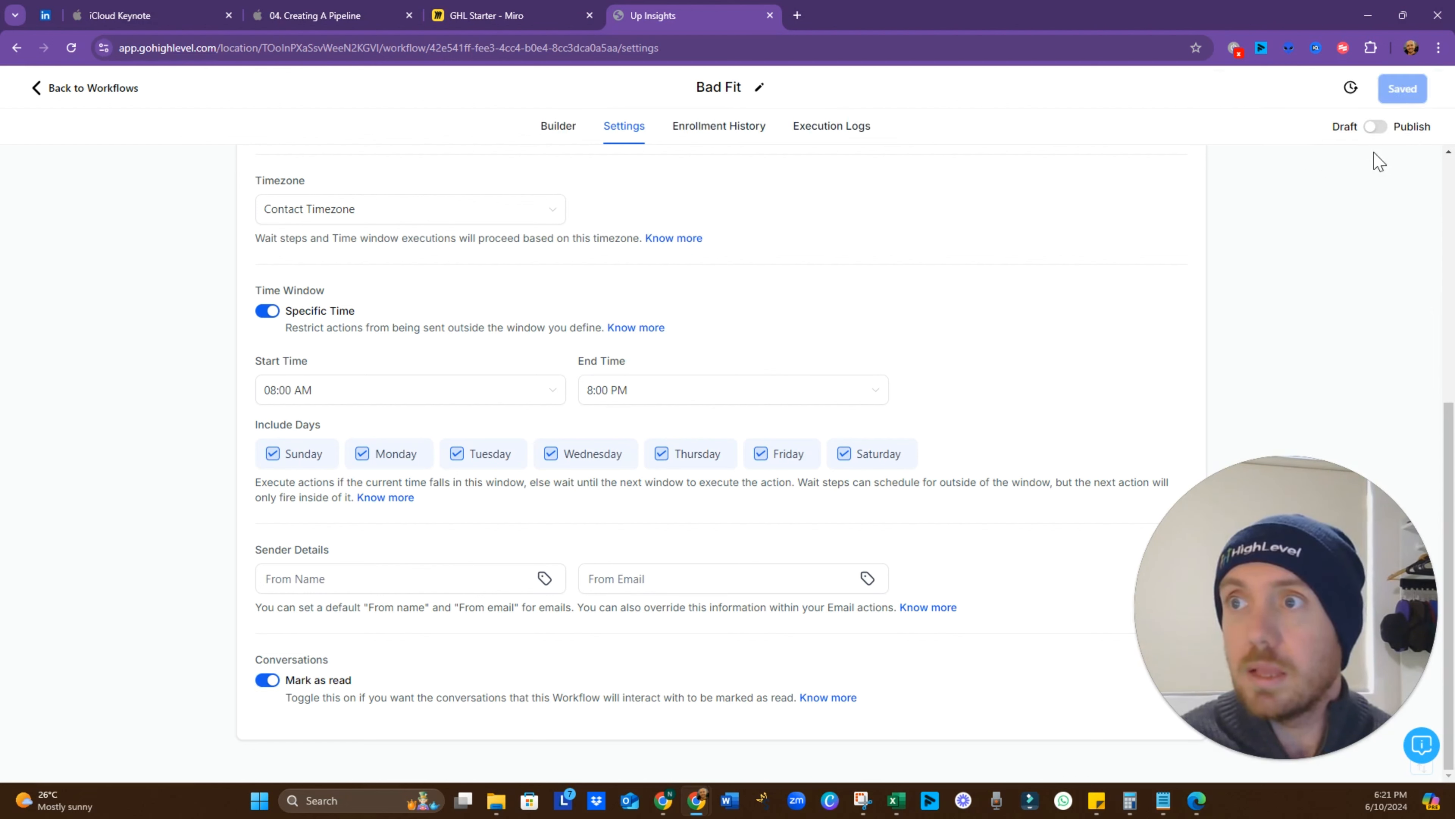
Step: Switch the Bad Fit workflow from draft to published and save it
left_click(1377, 127)
left_click(1400, 89)
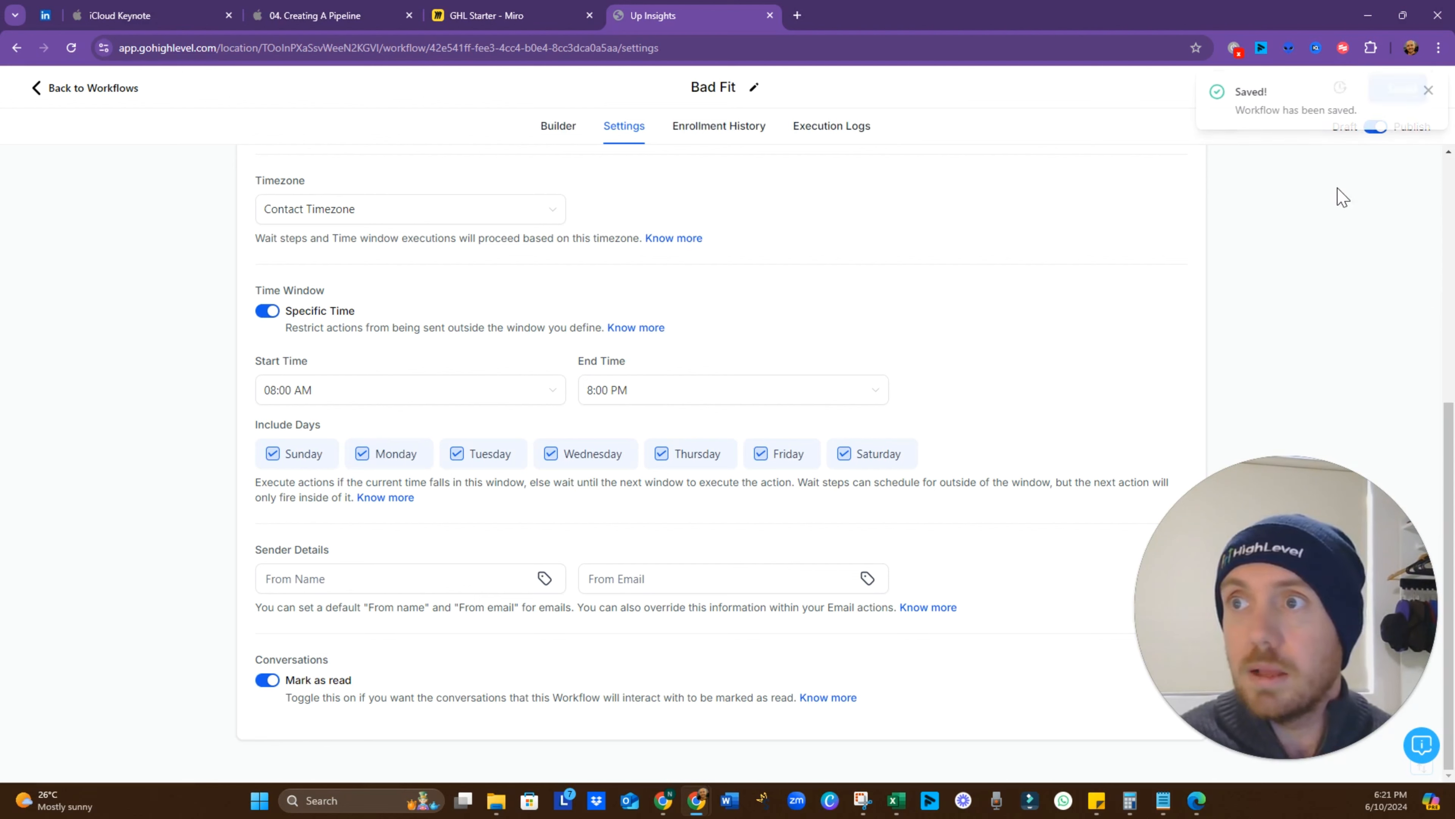
left_click(1428, 92)
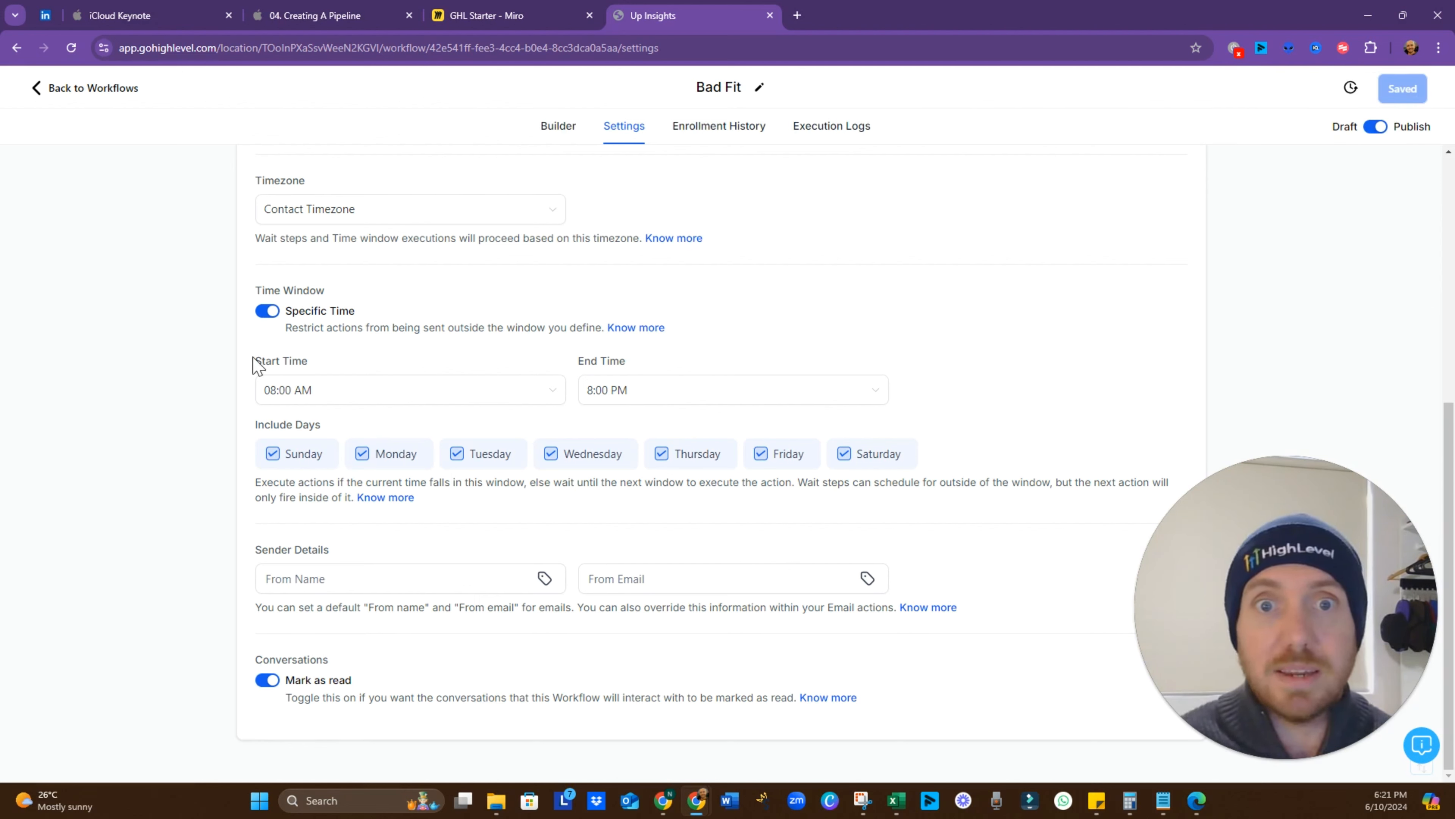
Step: Leave the workflow, check the workflow list's statuses and go to the Leads Pipeline opportunities board
left_click(38, 90)
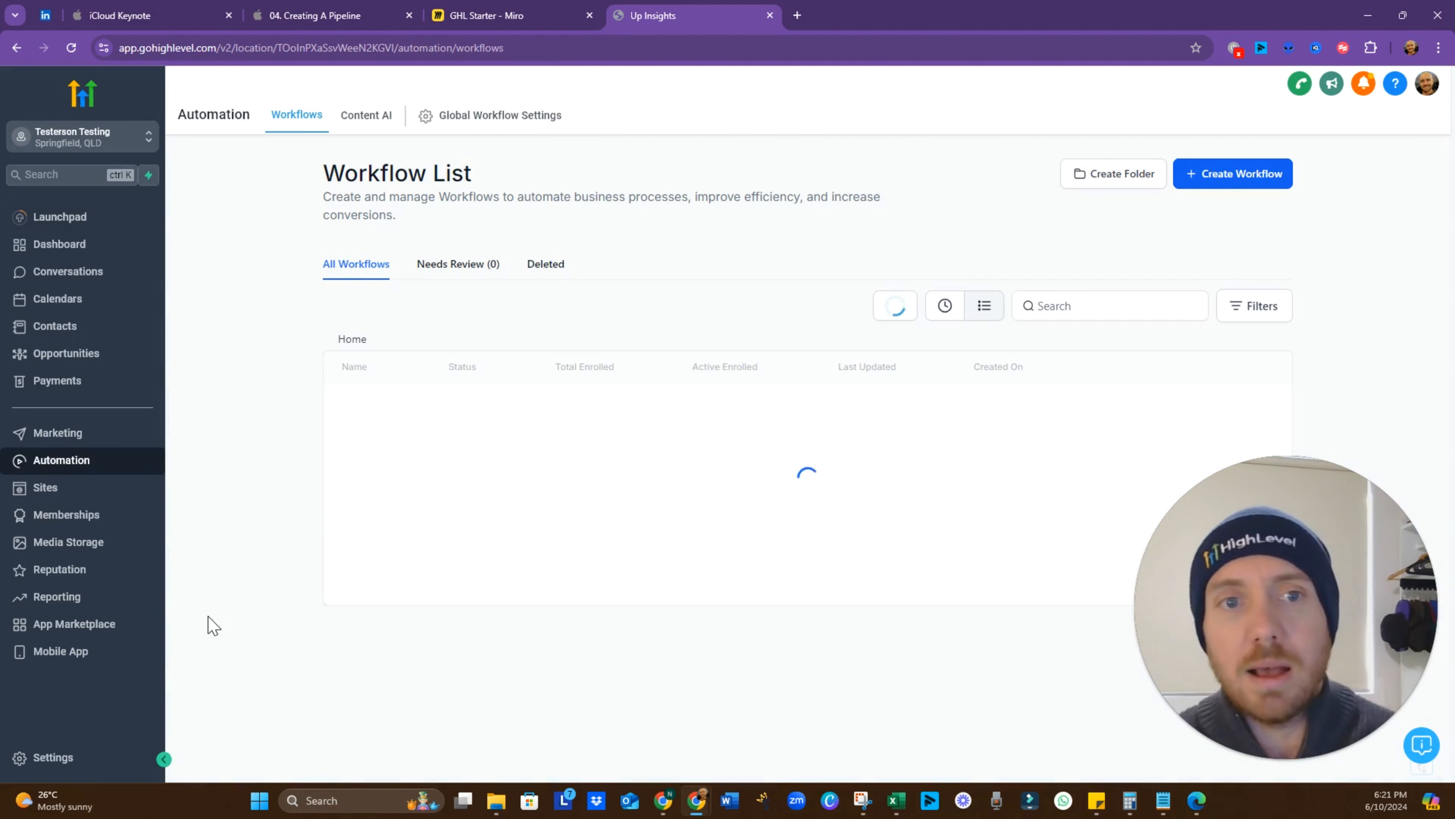
left_click(91, 357)
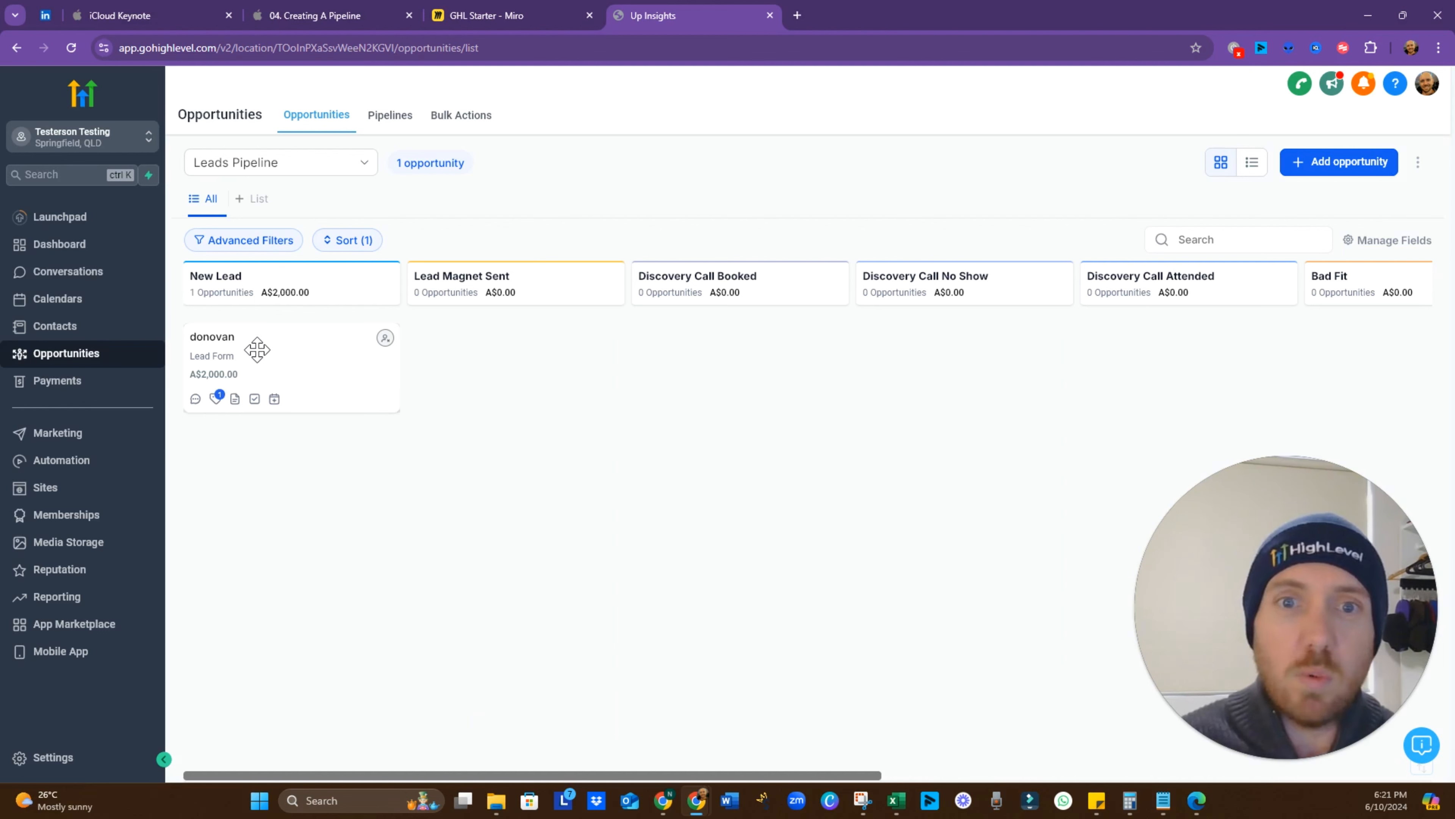
mouse_move(257, 350)
left_mouse_down()
mouse_move(474, 341)
mouse_move(290, 351)
mouse_move(461, 371)
mouse_move(493, 420)
mouse_move(478, 628)
mouse_move(664, 592)
mouse_move(1108, 672)
mouse_move(821, 458)
mouse_move(270, 383)
mouse_move(283, 352)
left_mouse_up()
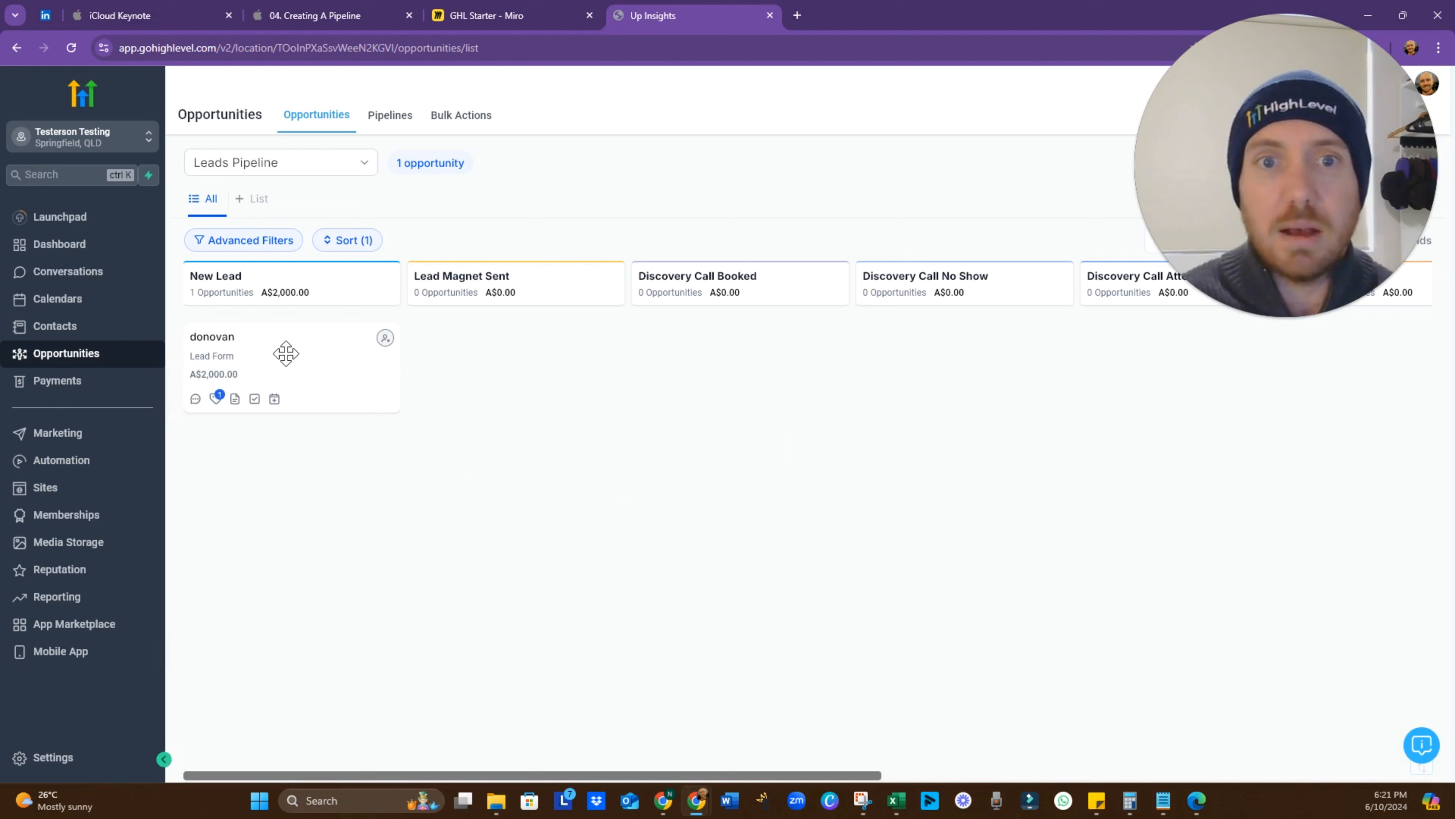
left_click(86, 469)
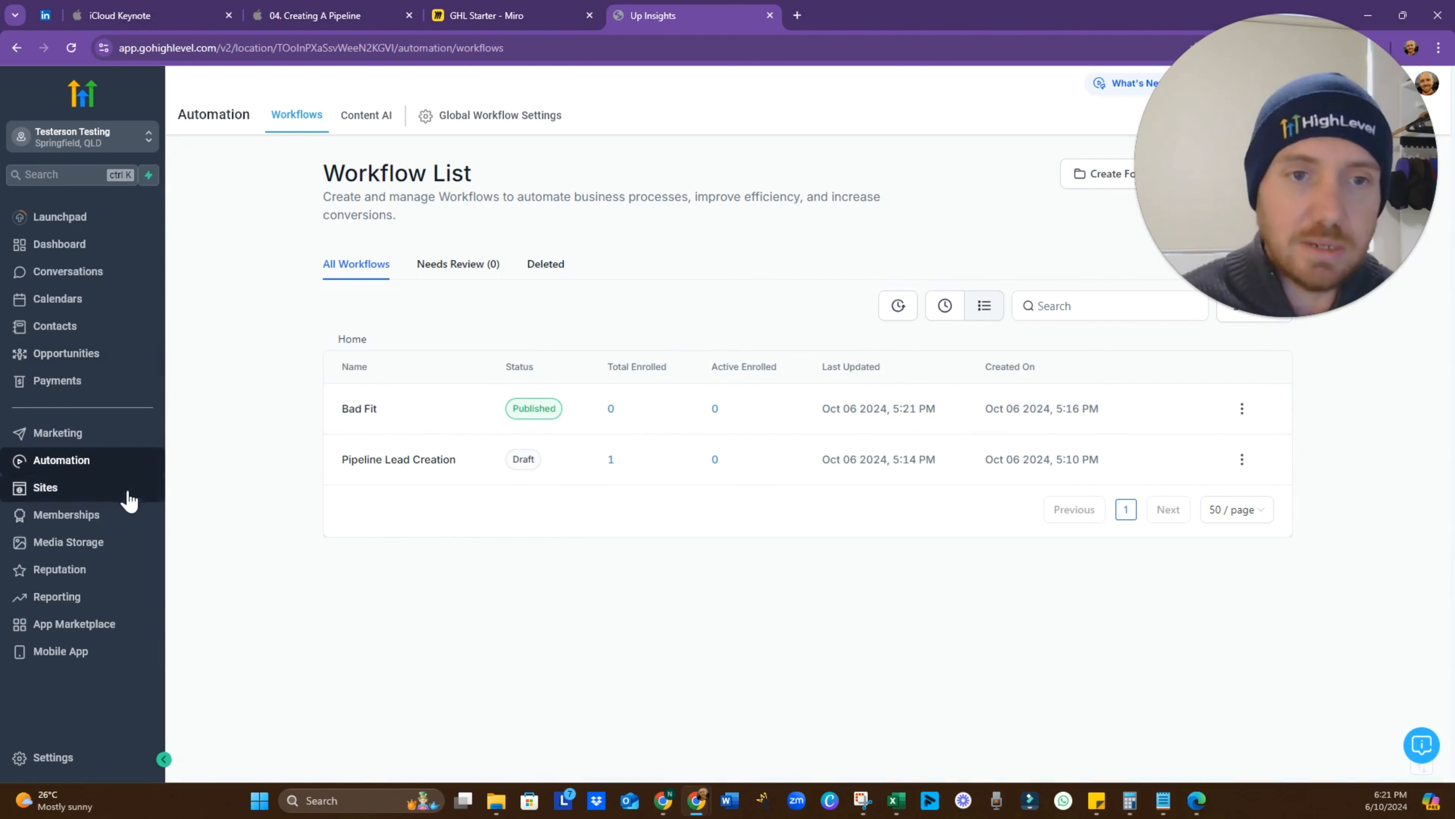
left_click(68, 363)
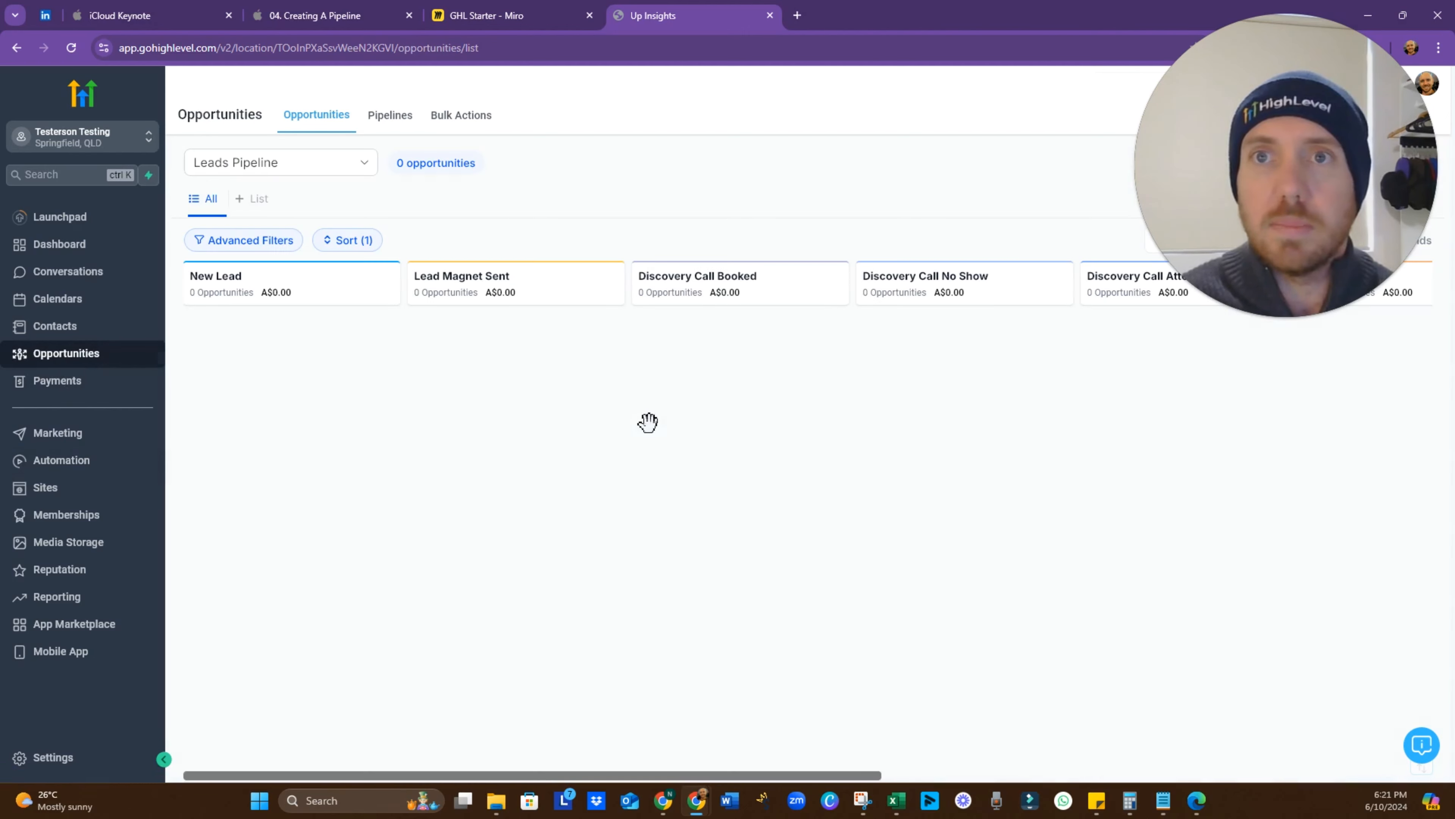
Step: Change the New Lead opportunity's stage to Bad Fit, update it and close its details
left_click(327, 359)
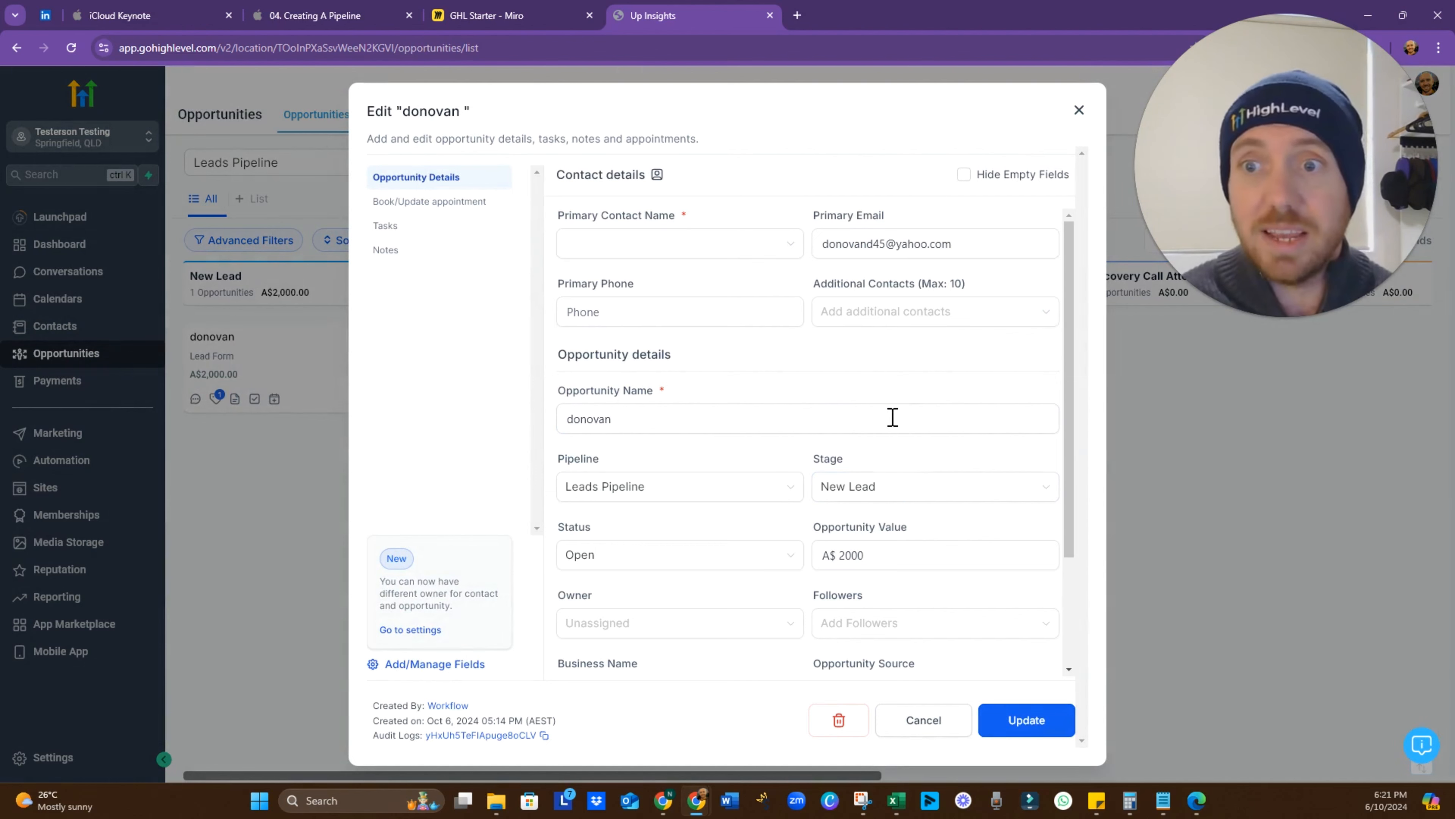
scroll(890, 390, "down", 2)
scroll(900, 402, "up", 1)
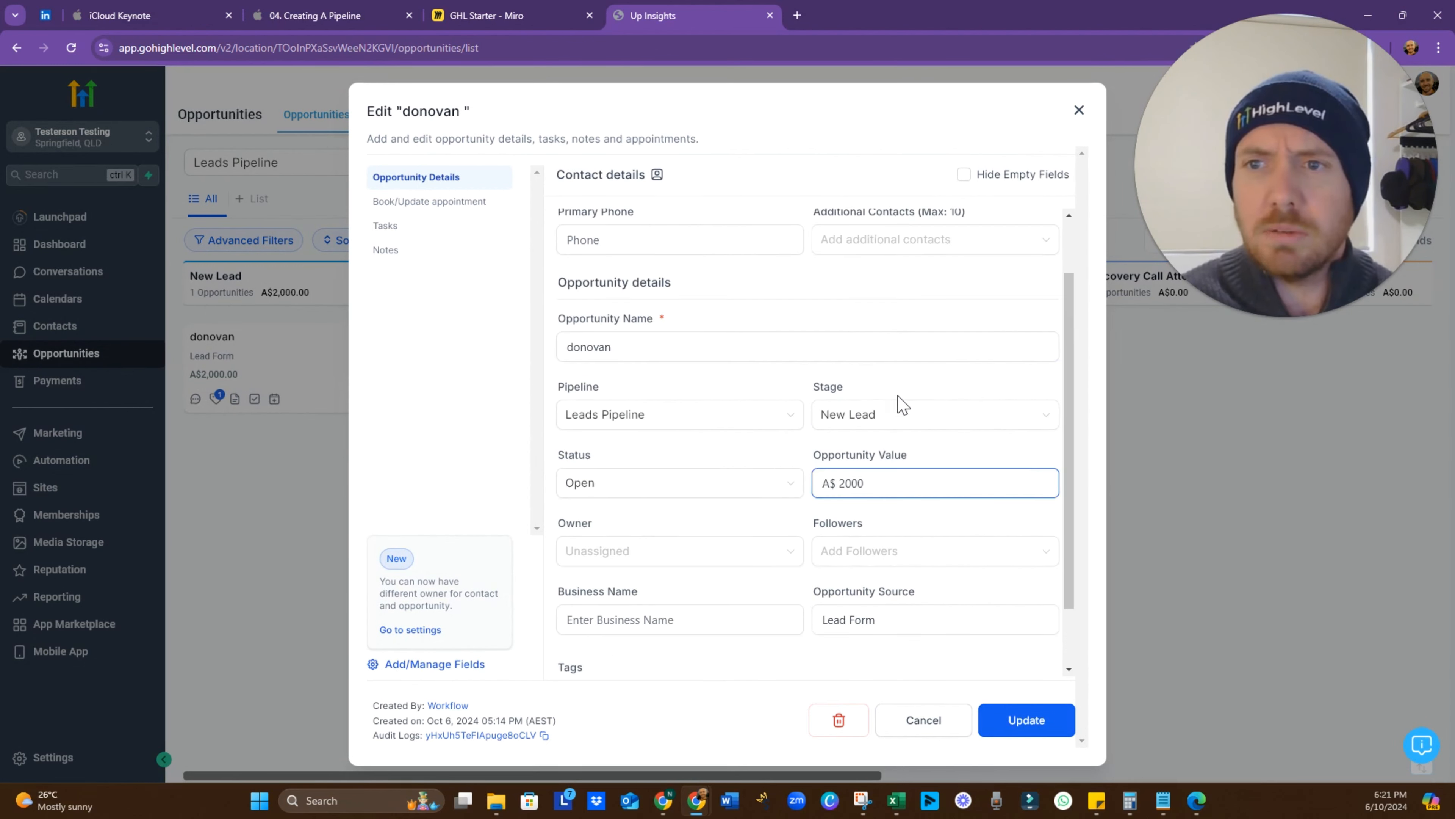
left_click(919, 424)
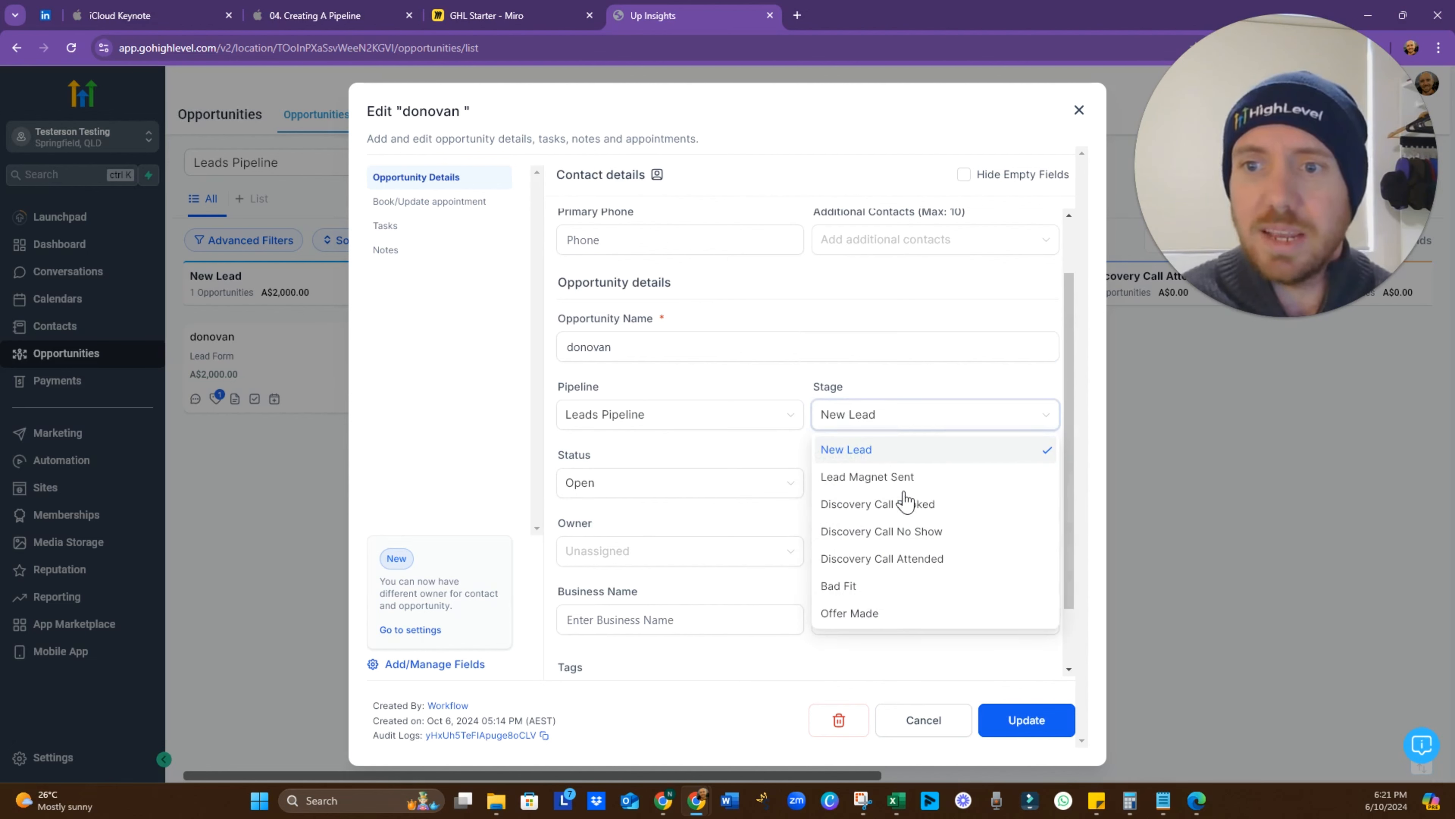
left_click(885, 590)
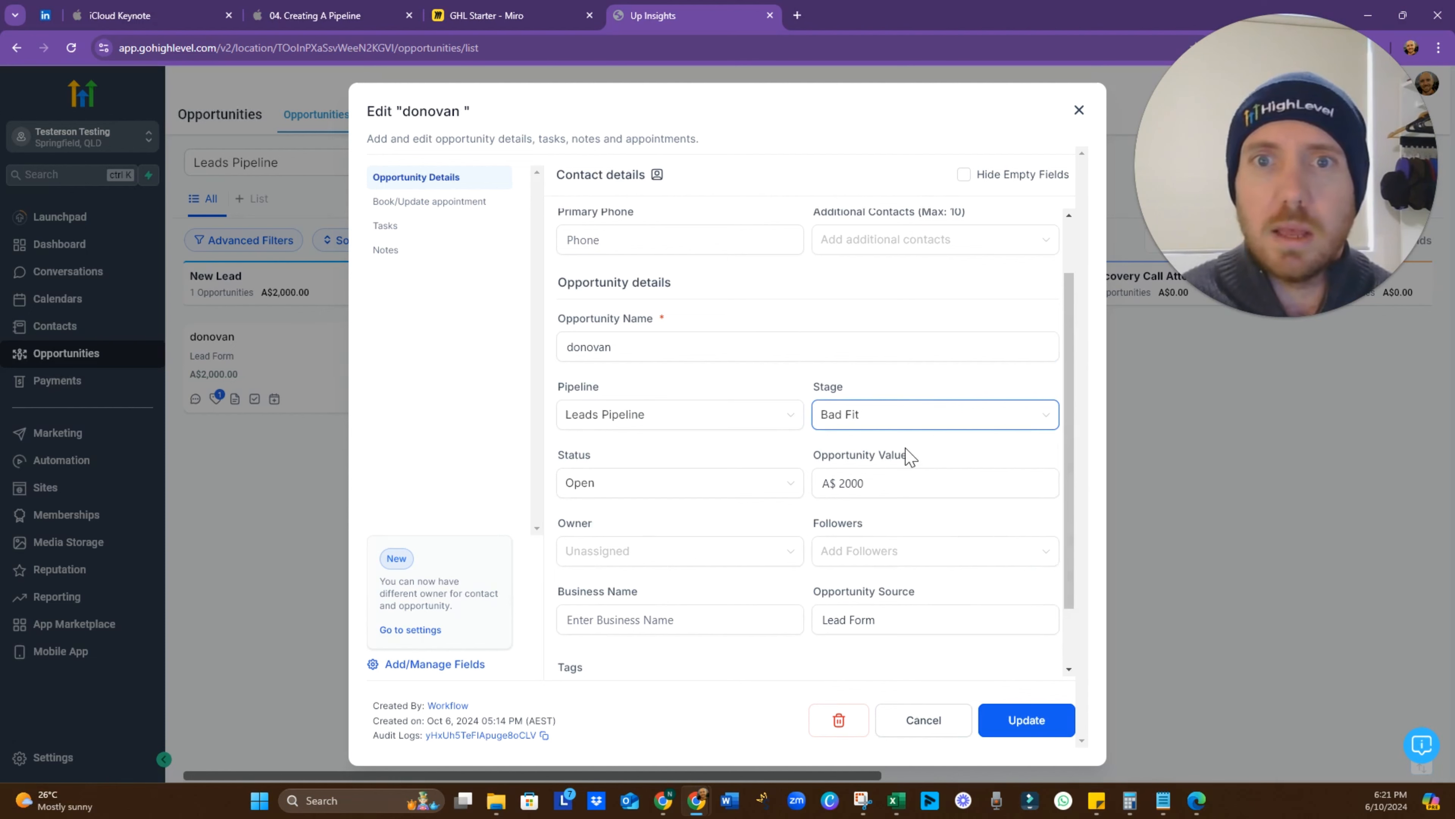
left_click(1016, 726)
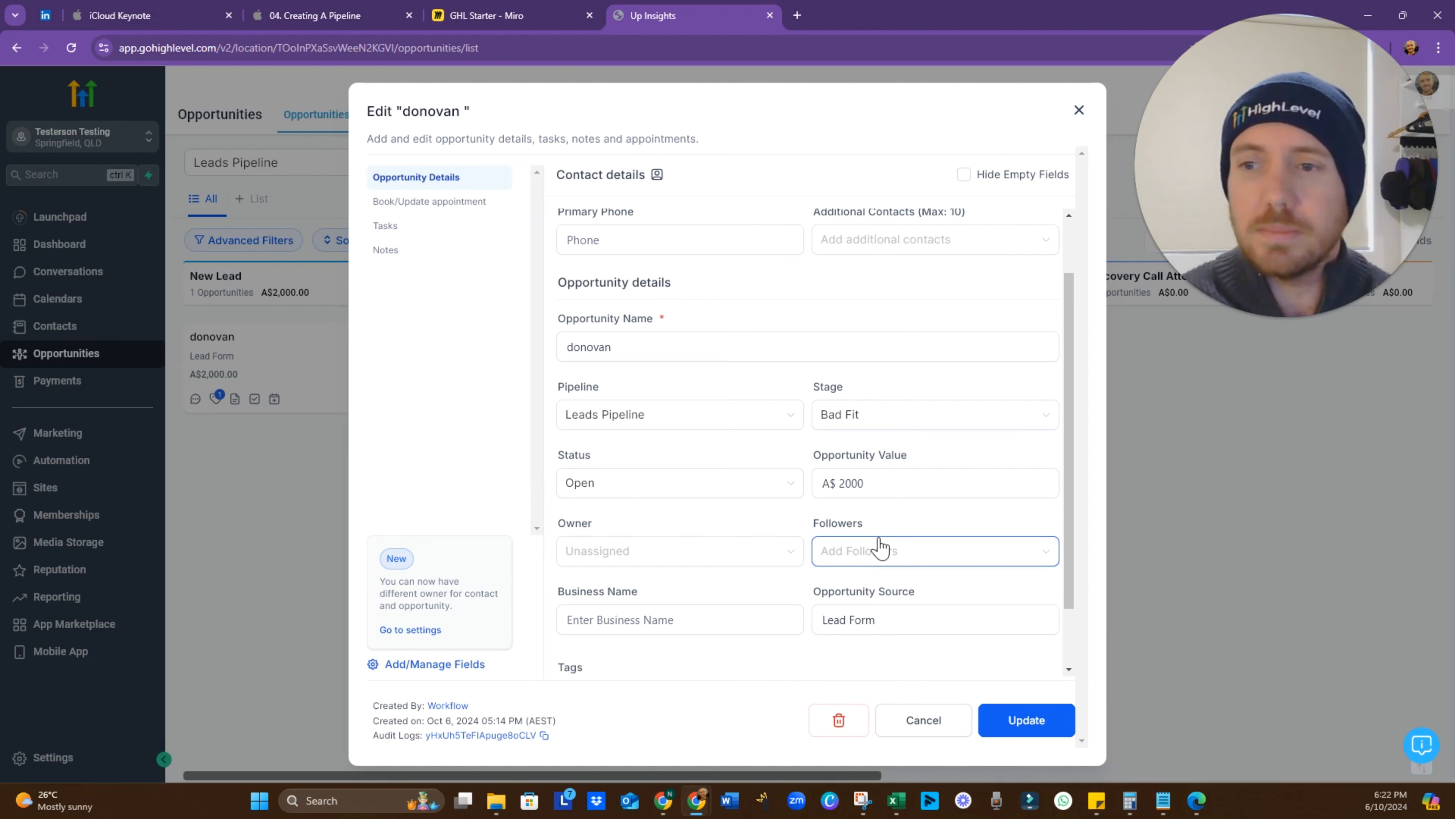
left_click(1078, 111)
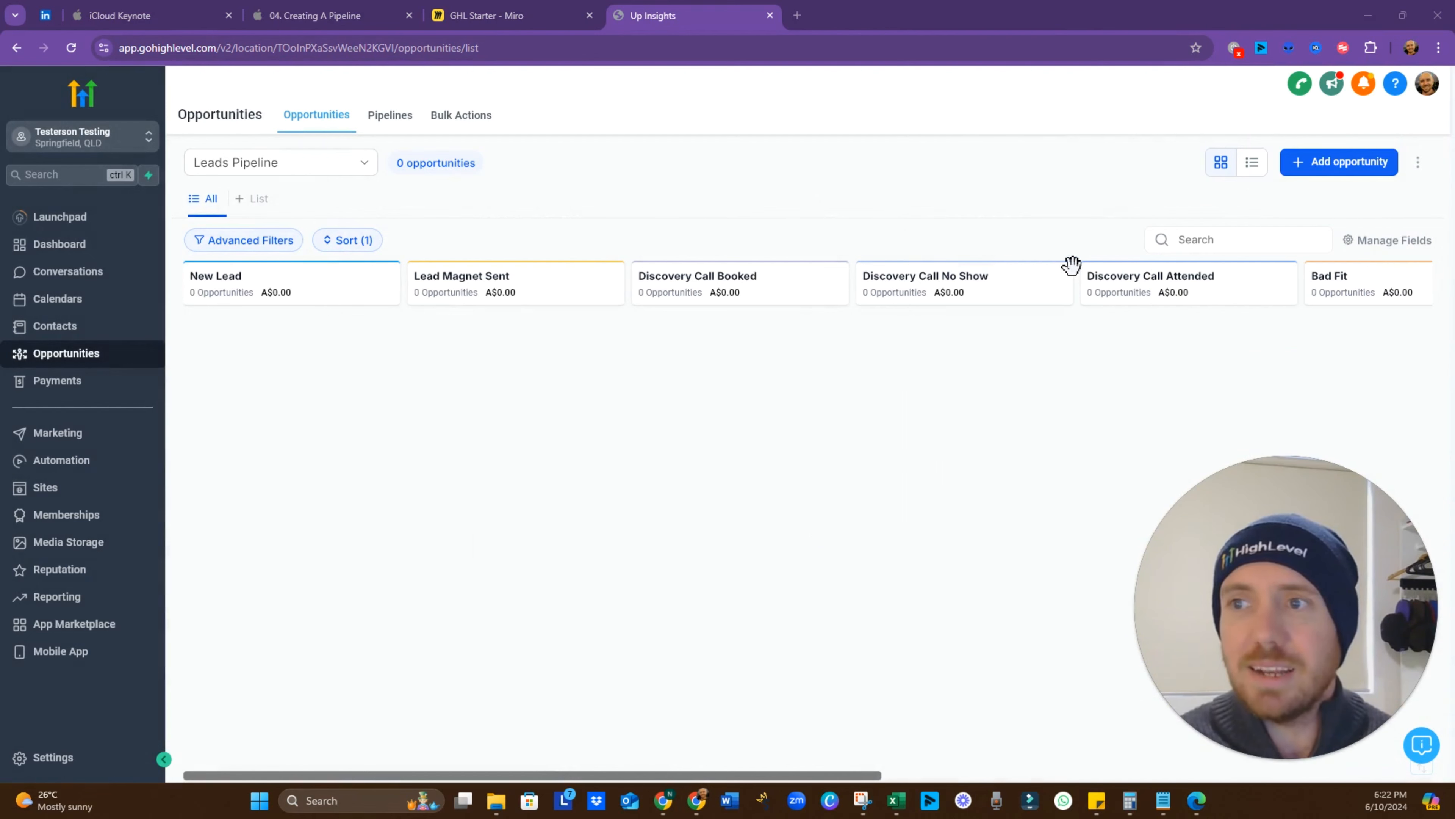
Step: Remove the Open status filter from the opportunities board
left_click(262, 243)
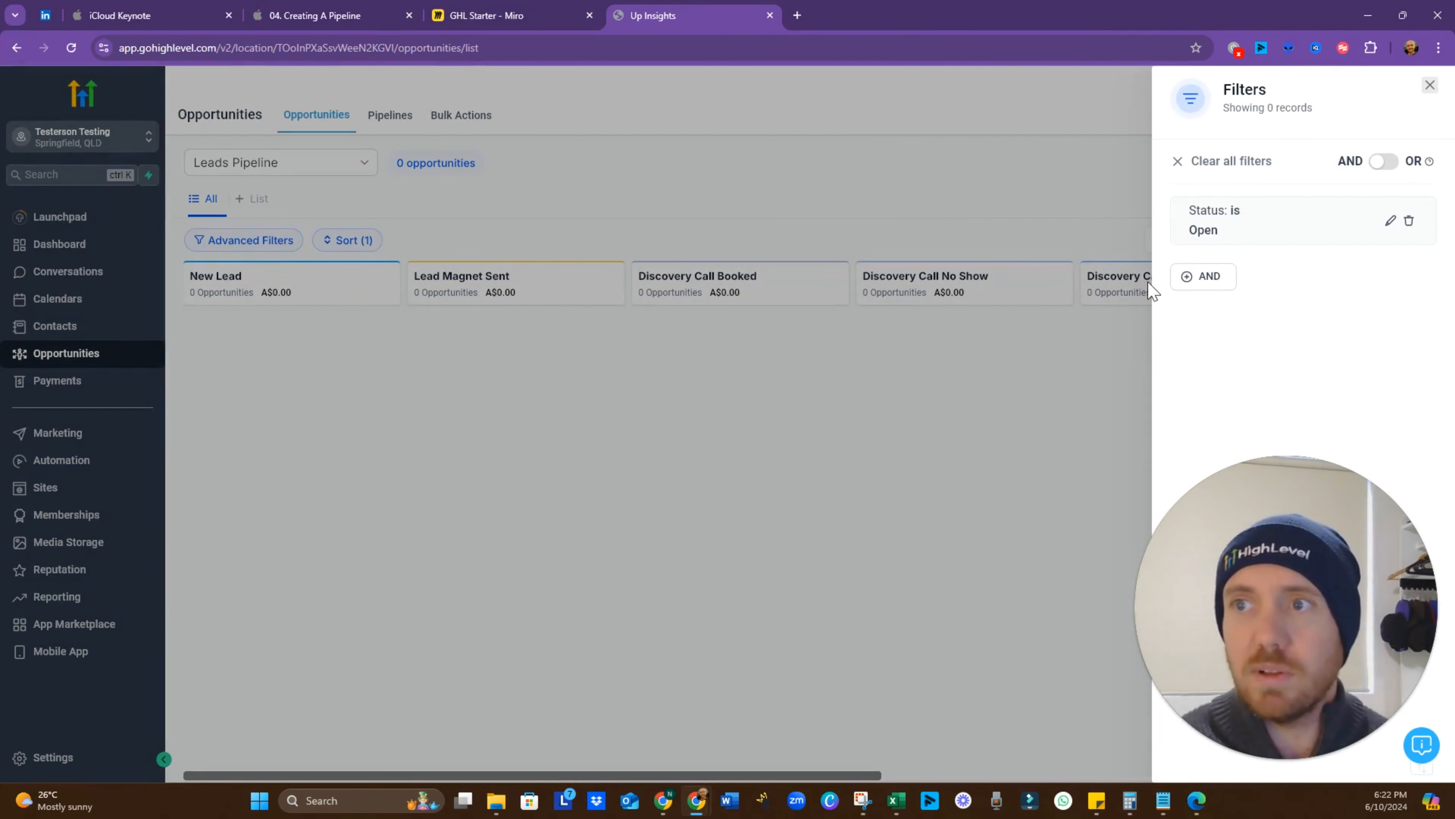
left_click(1408, 222)
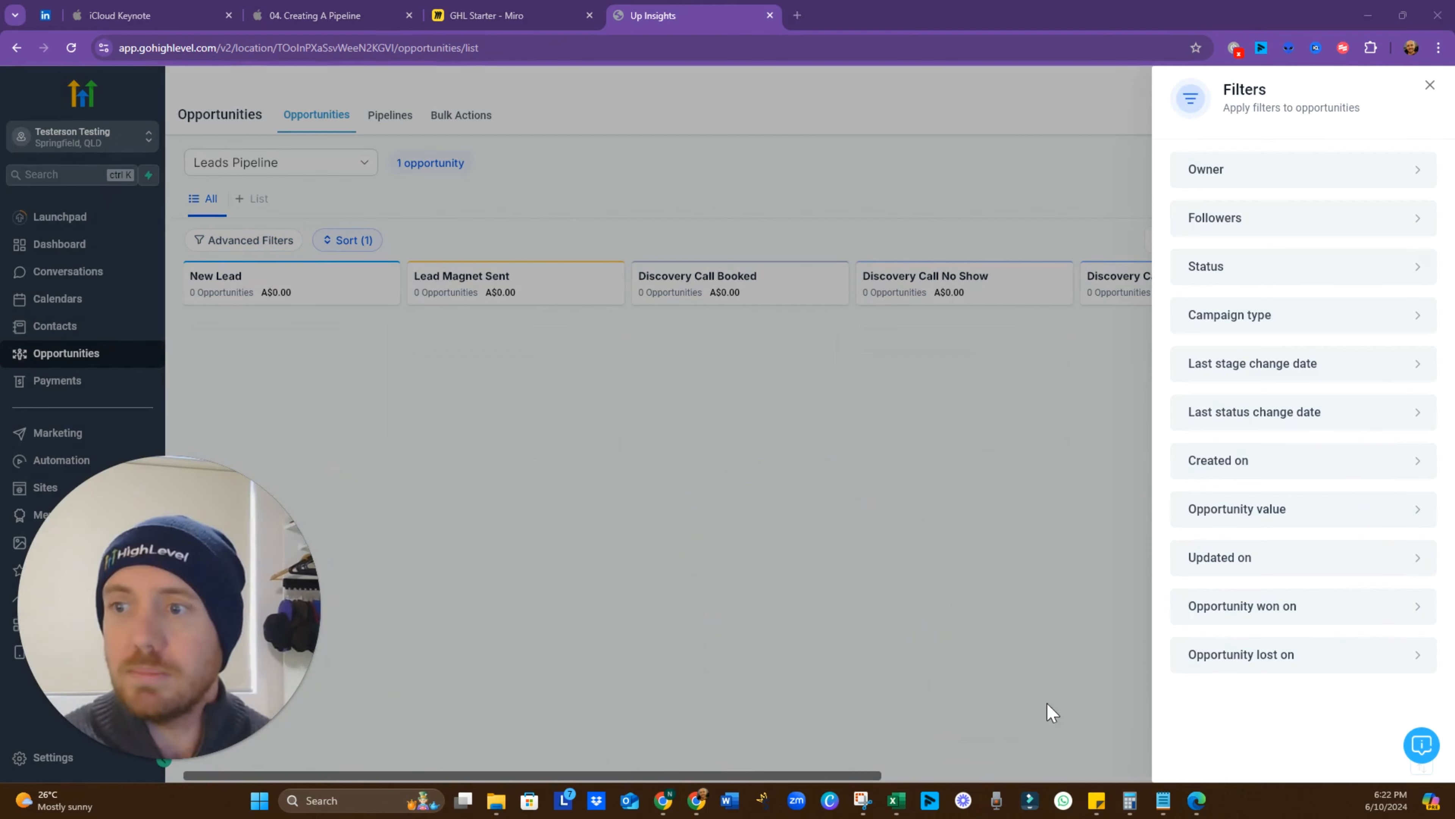
left_click(1430, 86)
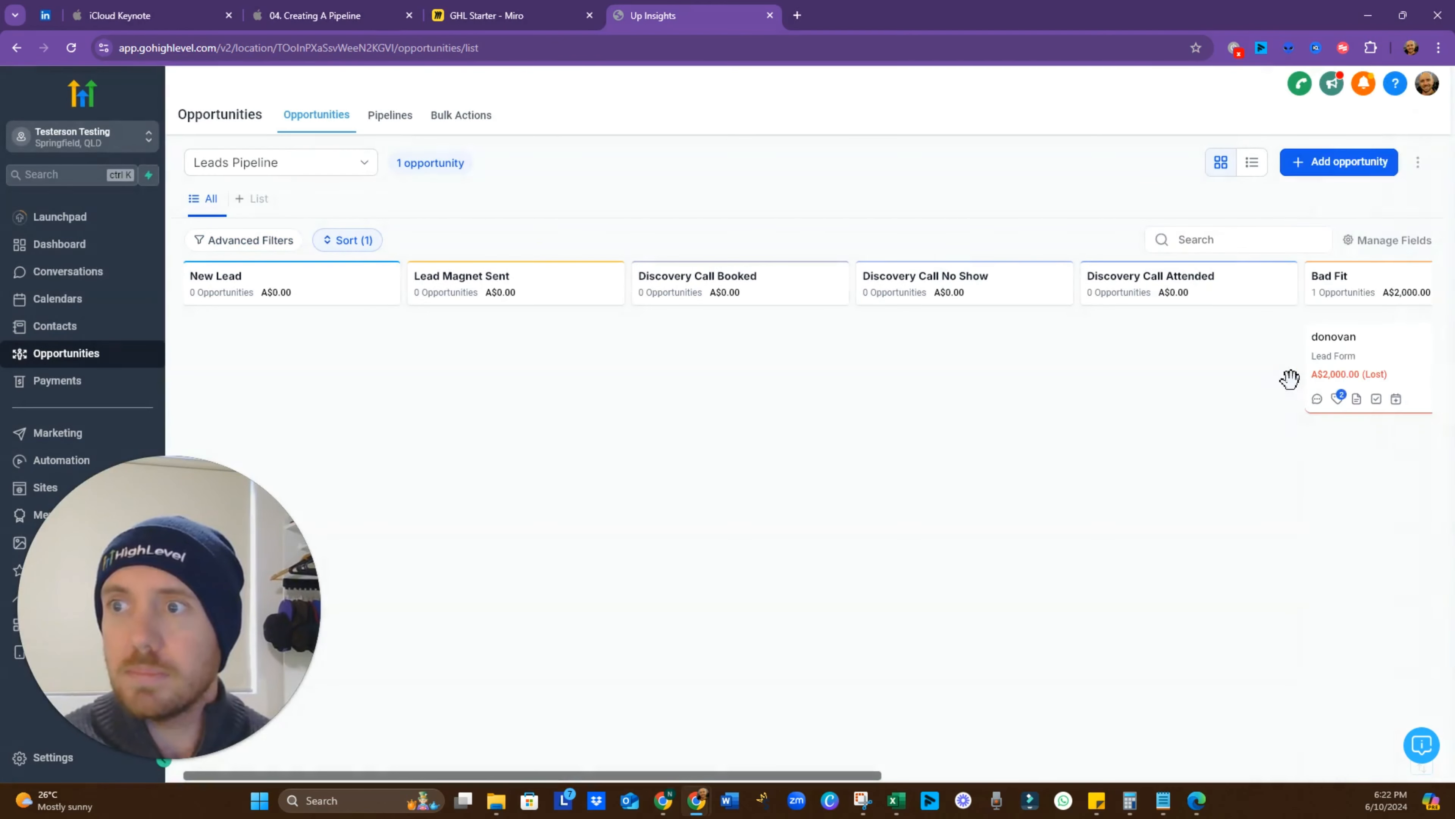
Step: Open the contact record of the Bad Fit opportunity and exclude the contact from email verification
left_click(1365, 354)
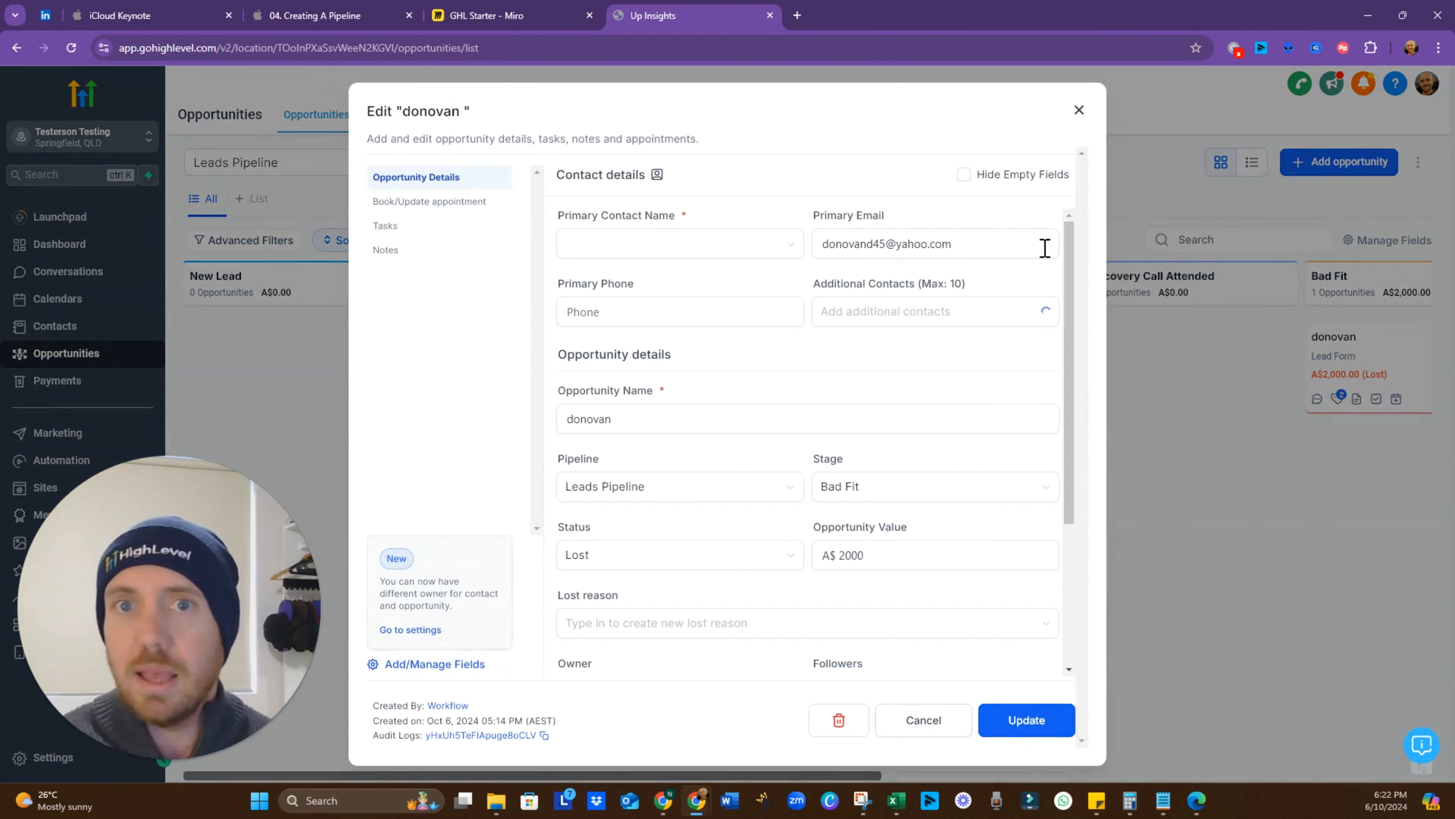
left_click(657, 175)
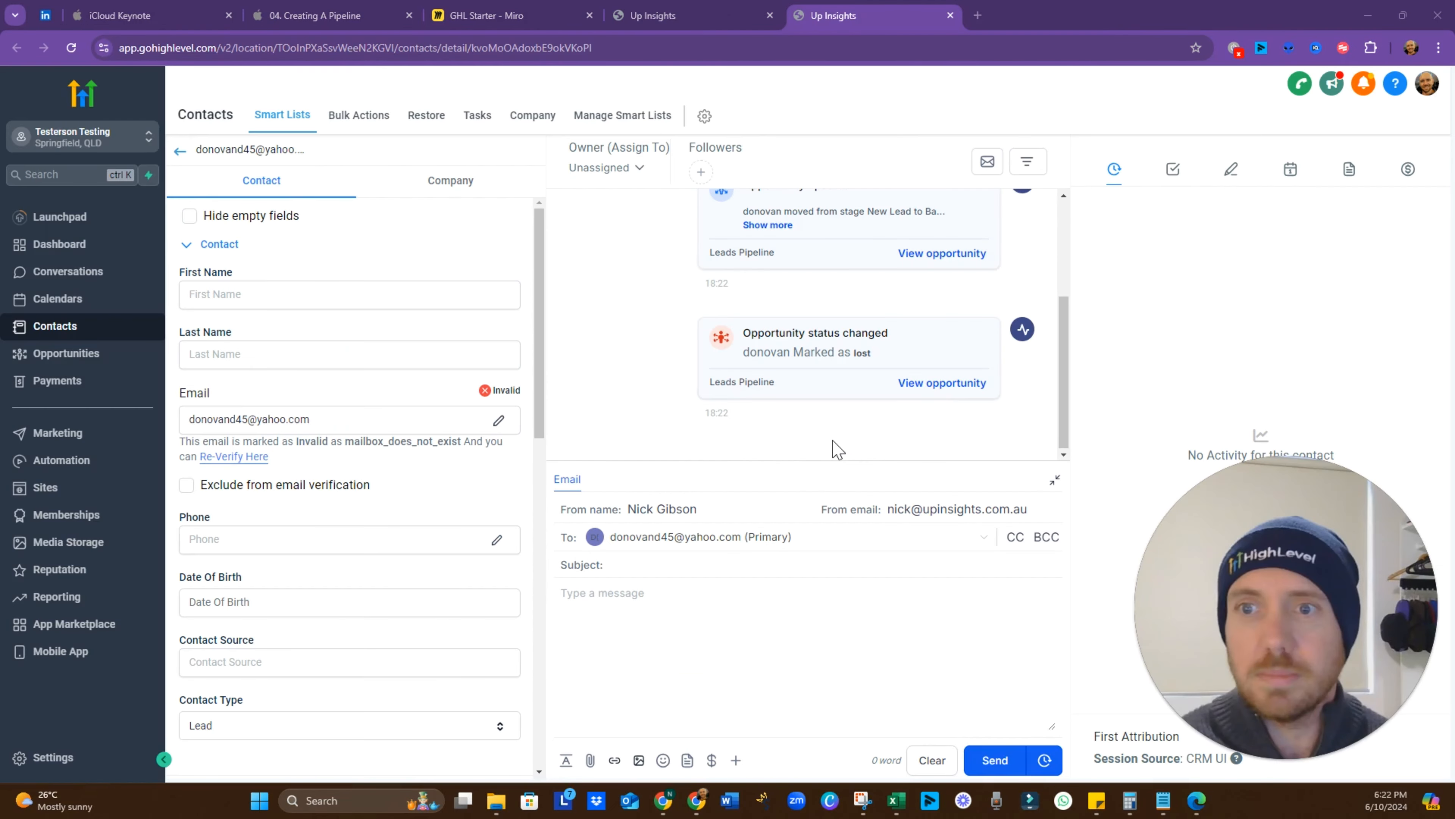
scroll(810, 353, "up", 3)
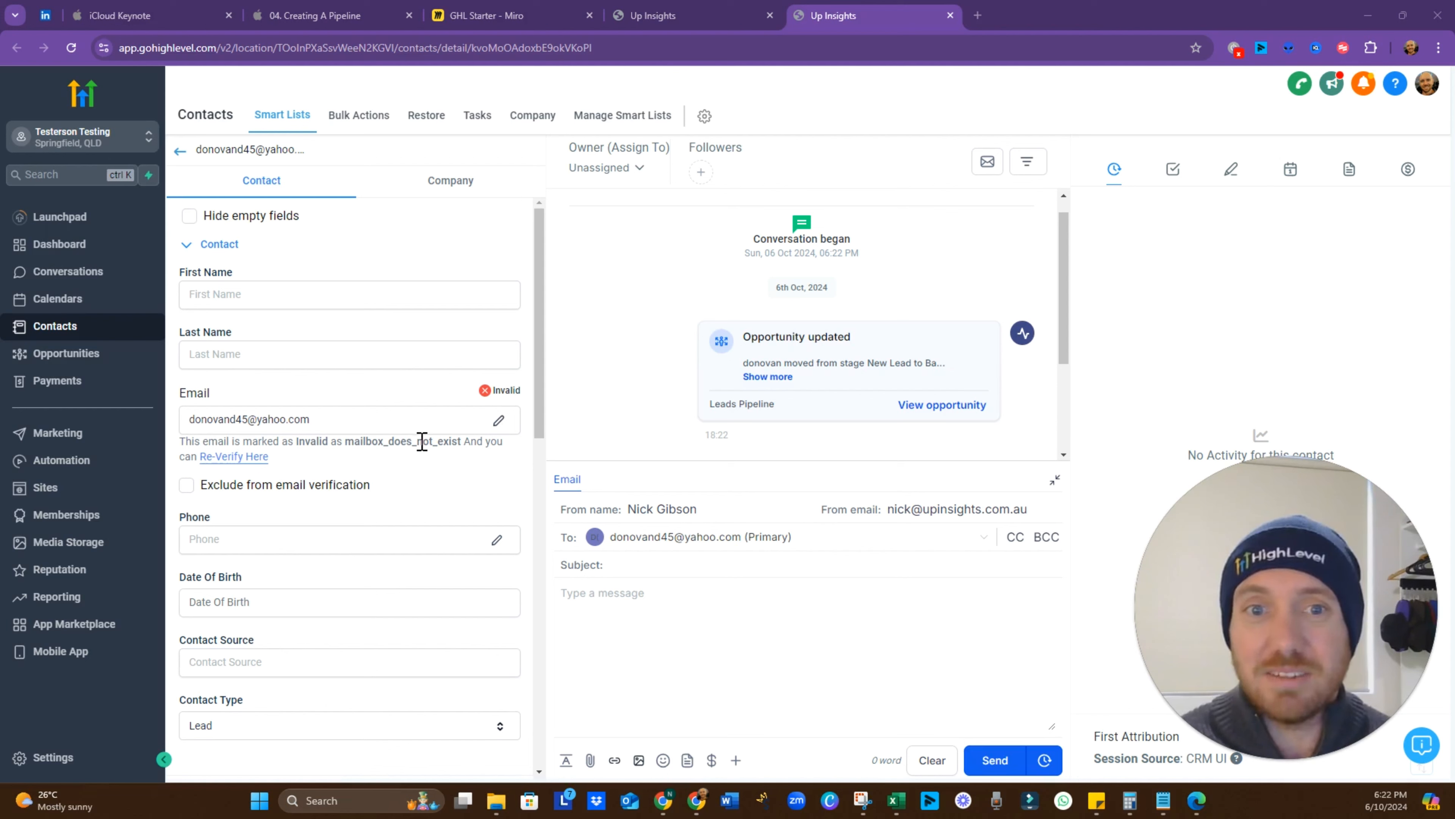
left_click(187, 486)
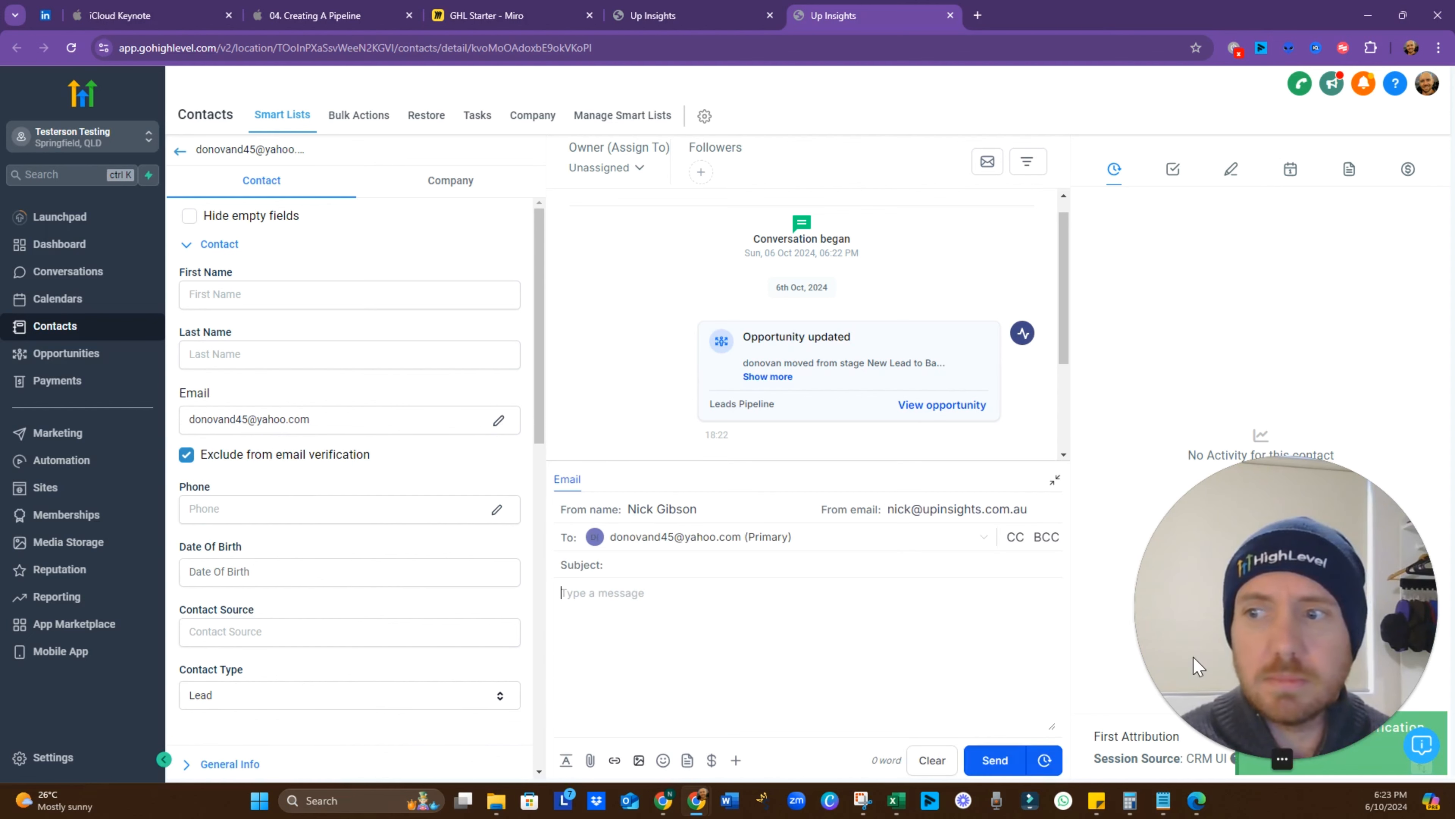
Step: Review the contact's activity and tags, then view the opportunity linked to the status change entry
scroll(770, 456, "down", 3)
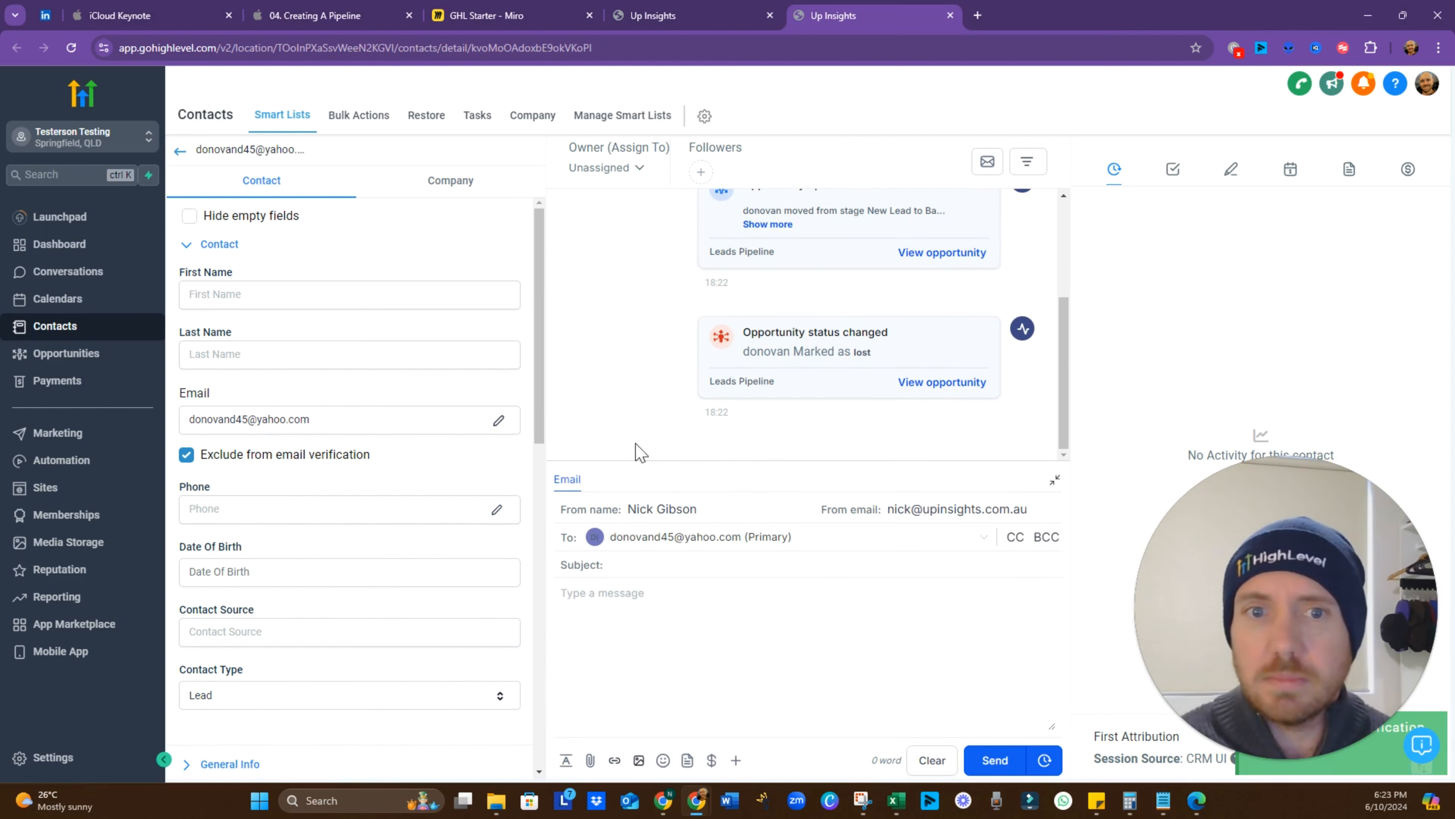
scroll(470, 471, "down", 9)
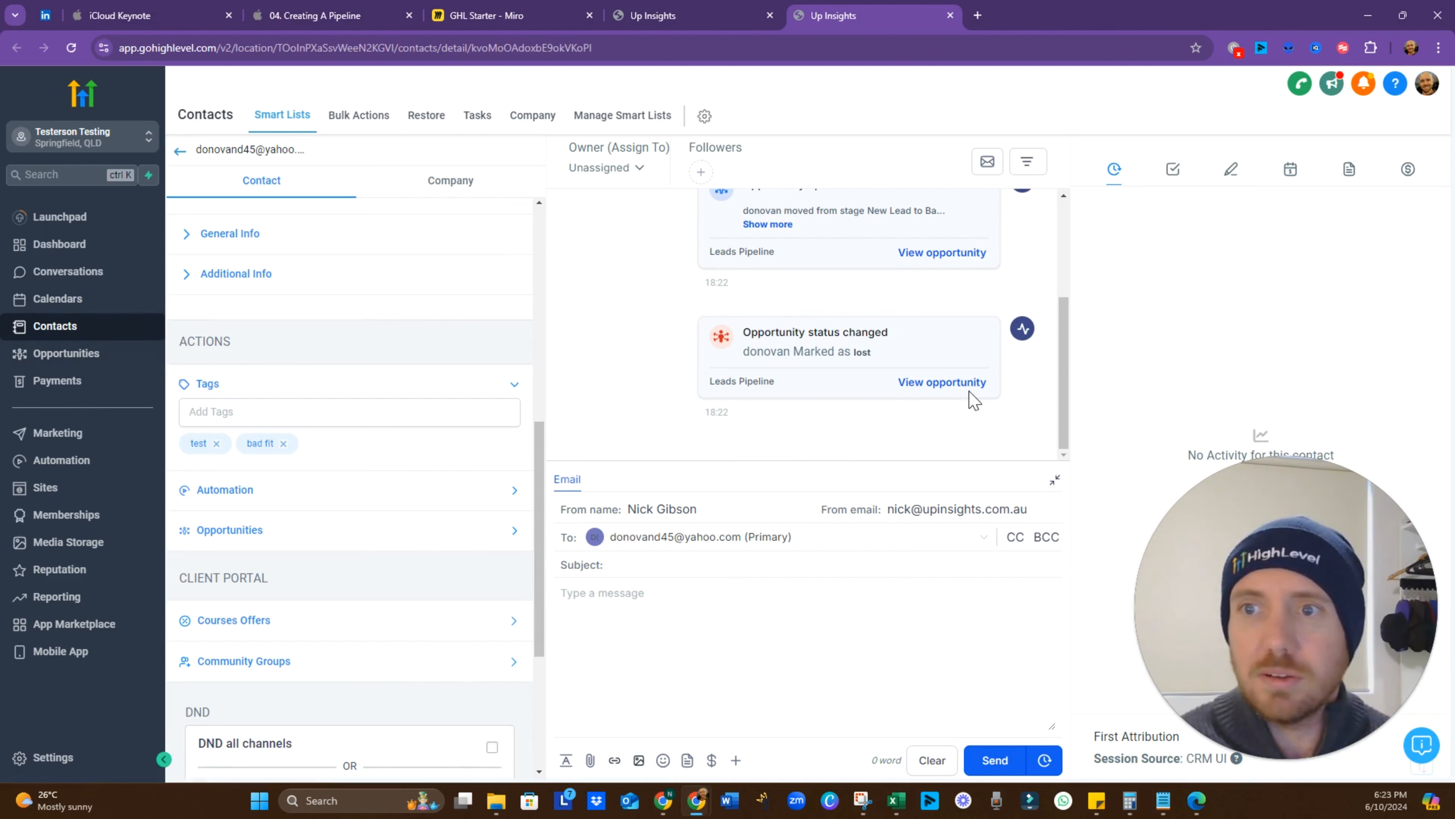
left_click(952, 384)
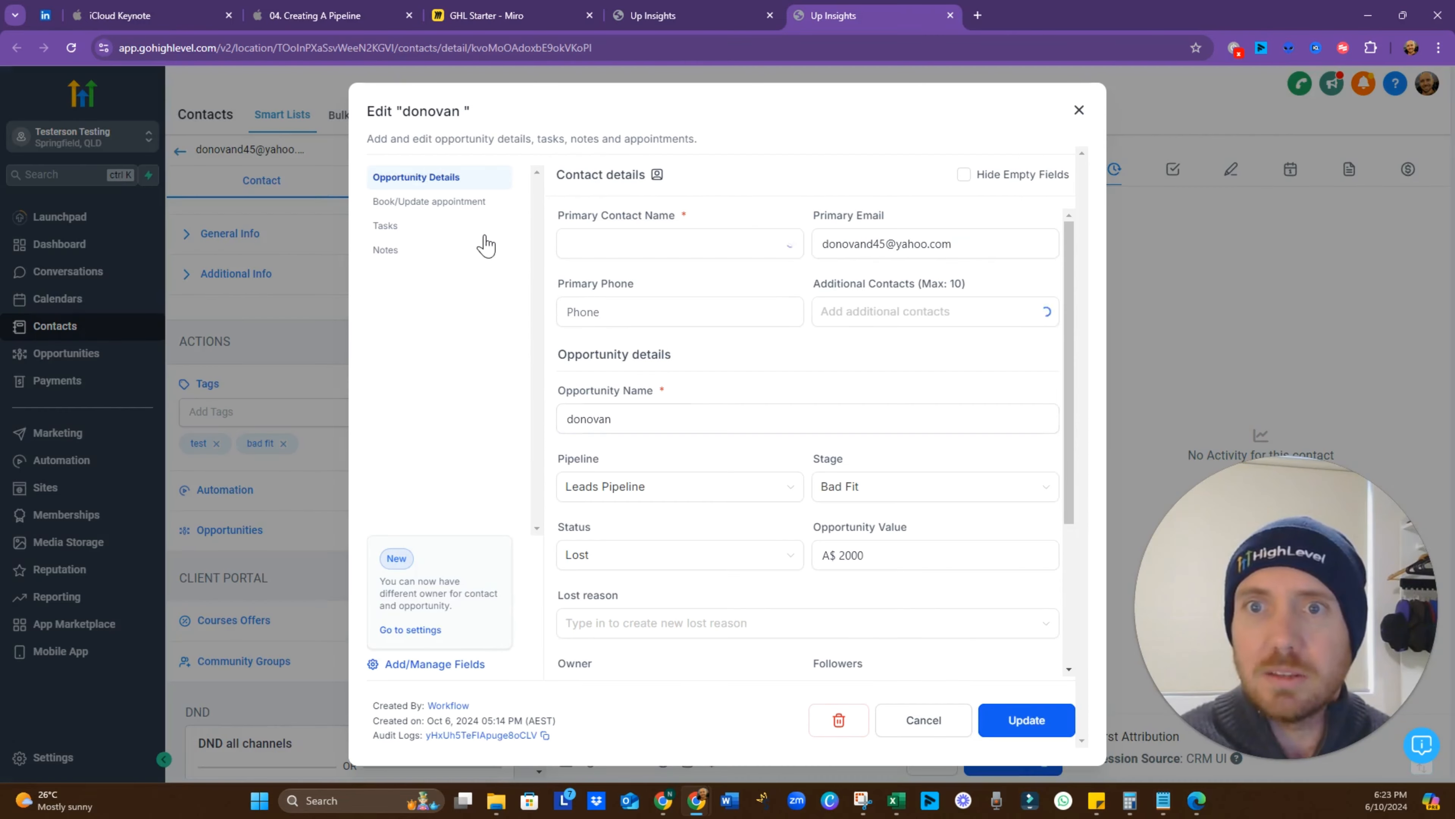
Step: Move the opportunity to the Discovery Call No Show stage and update it
left_click(882, 490)
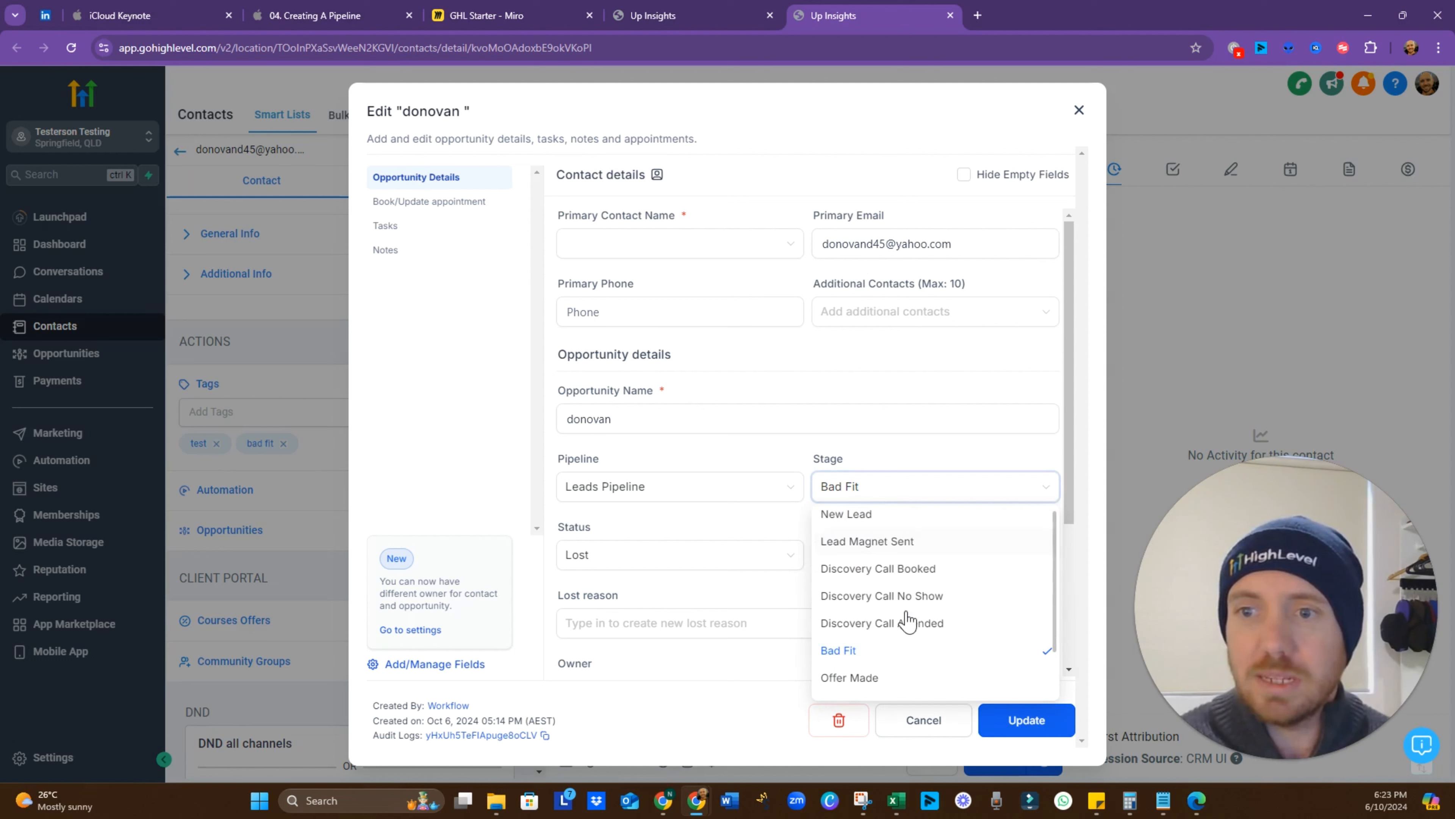
left_click(918, 596)
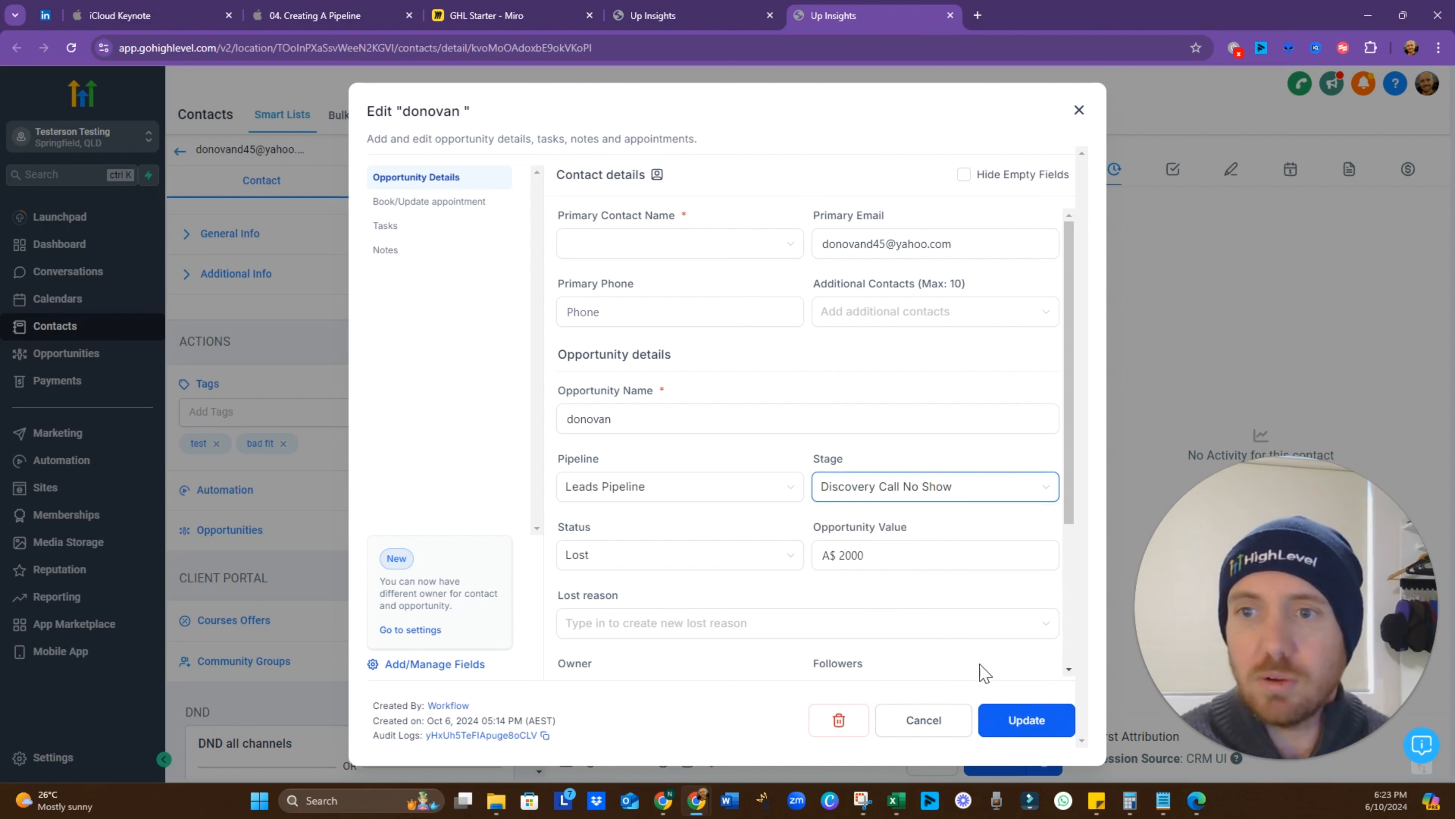
left_click(1041, 728)
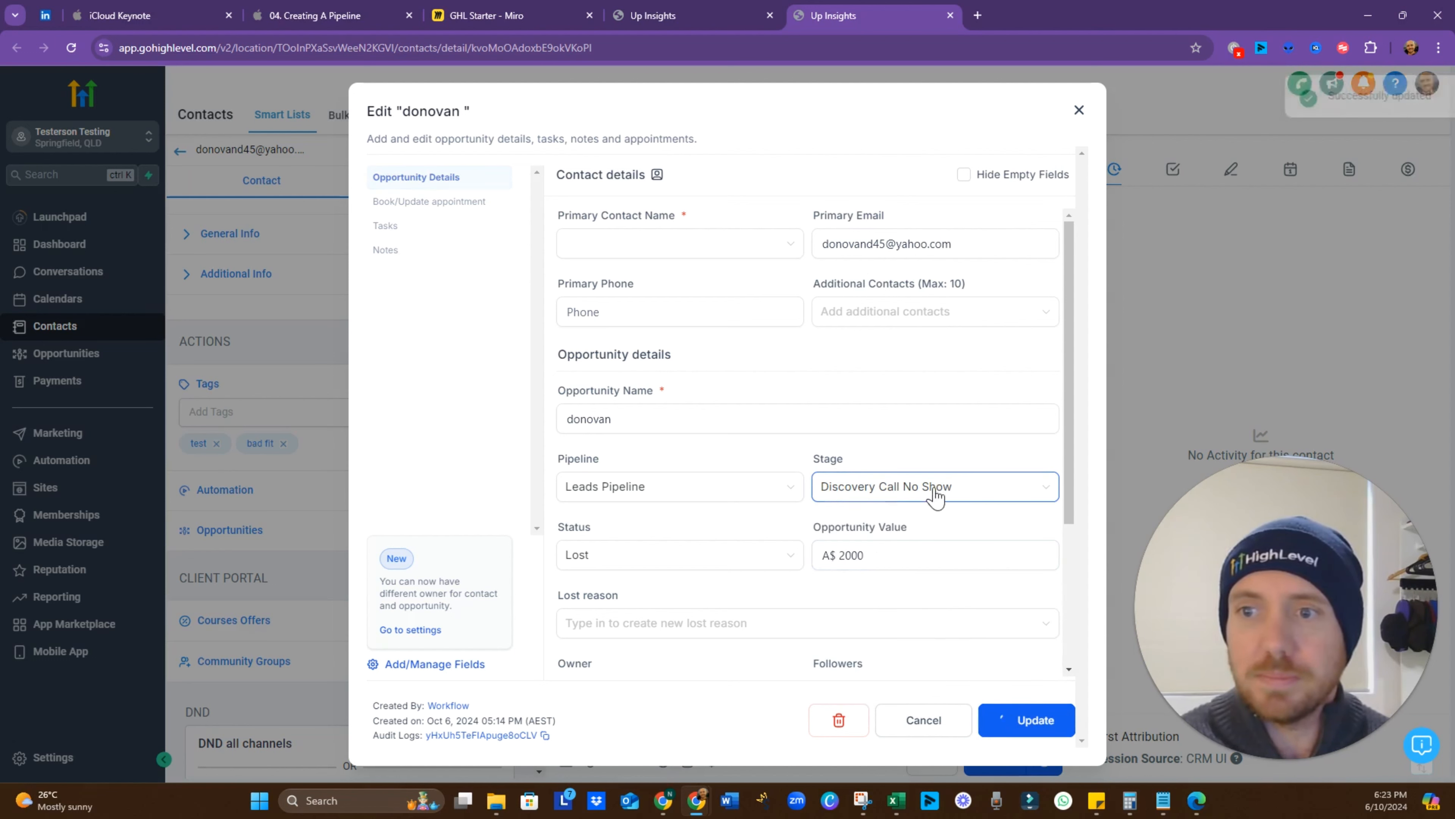
Step: Set the opportunity's stage to Bad Fit to retrigger the workflow, update it and close its details
left_click(982, 496)
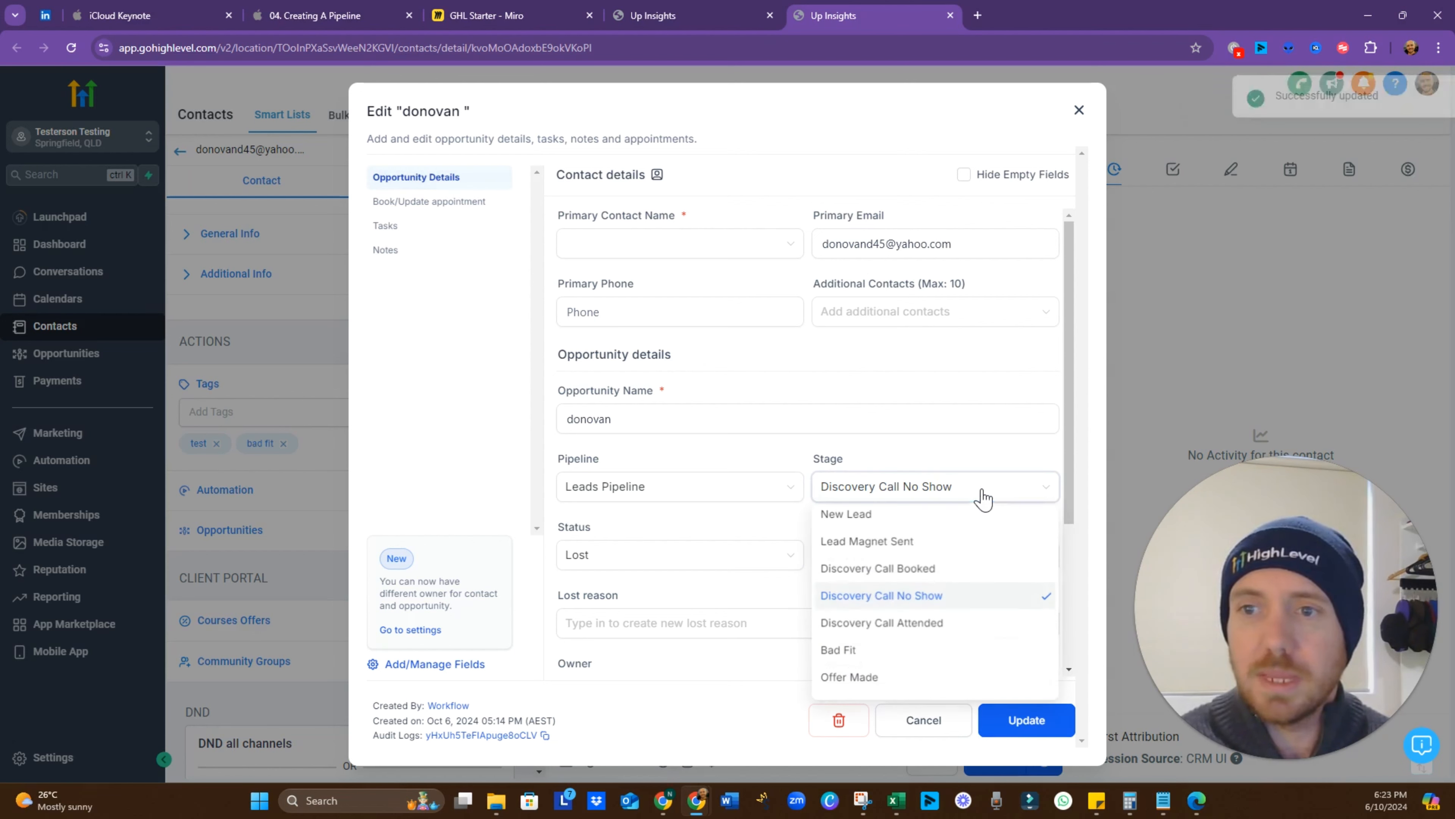
left_click(864, 651)
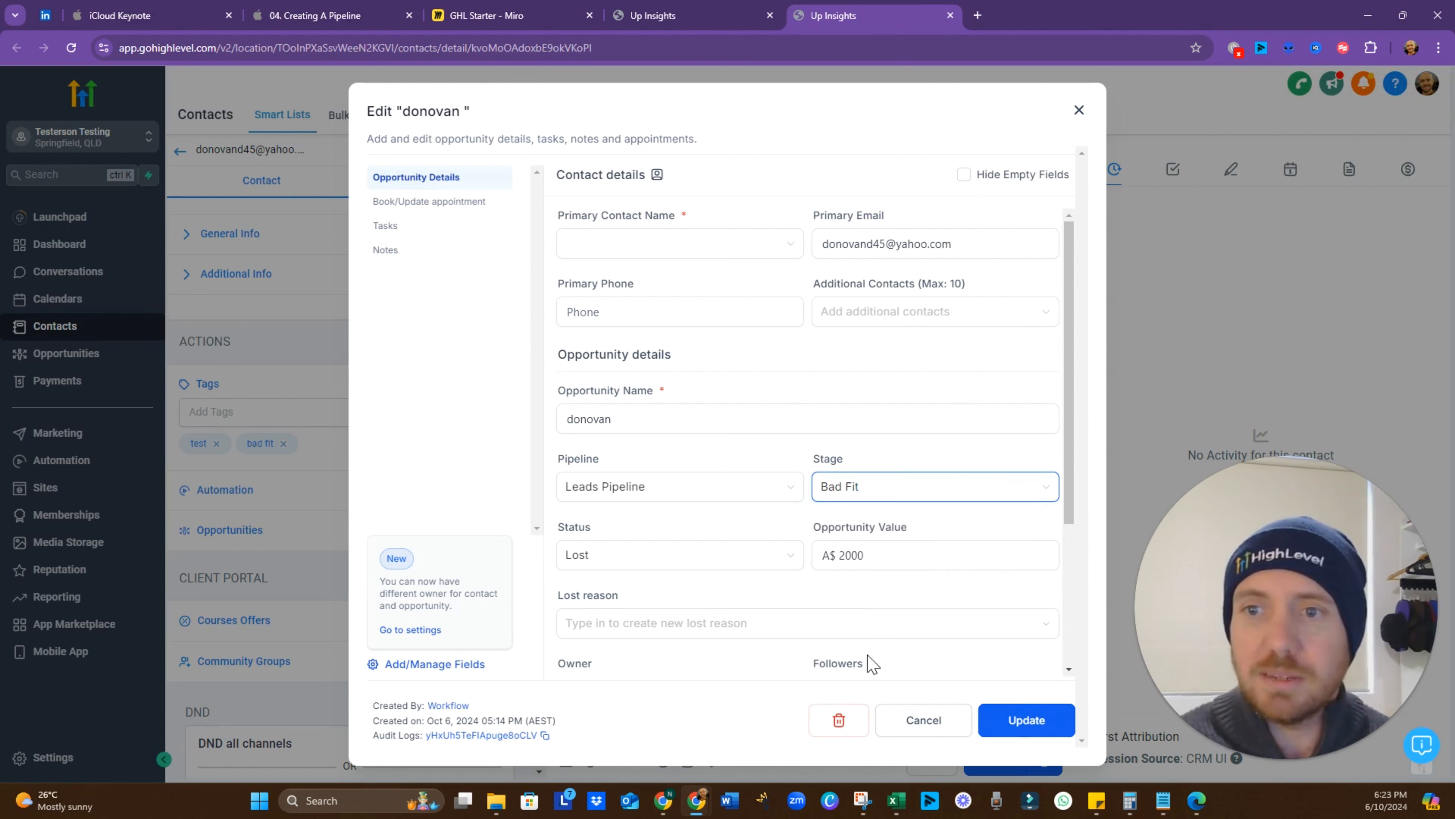
left_click(1019, 737)
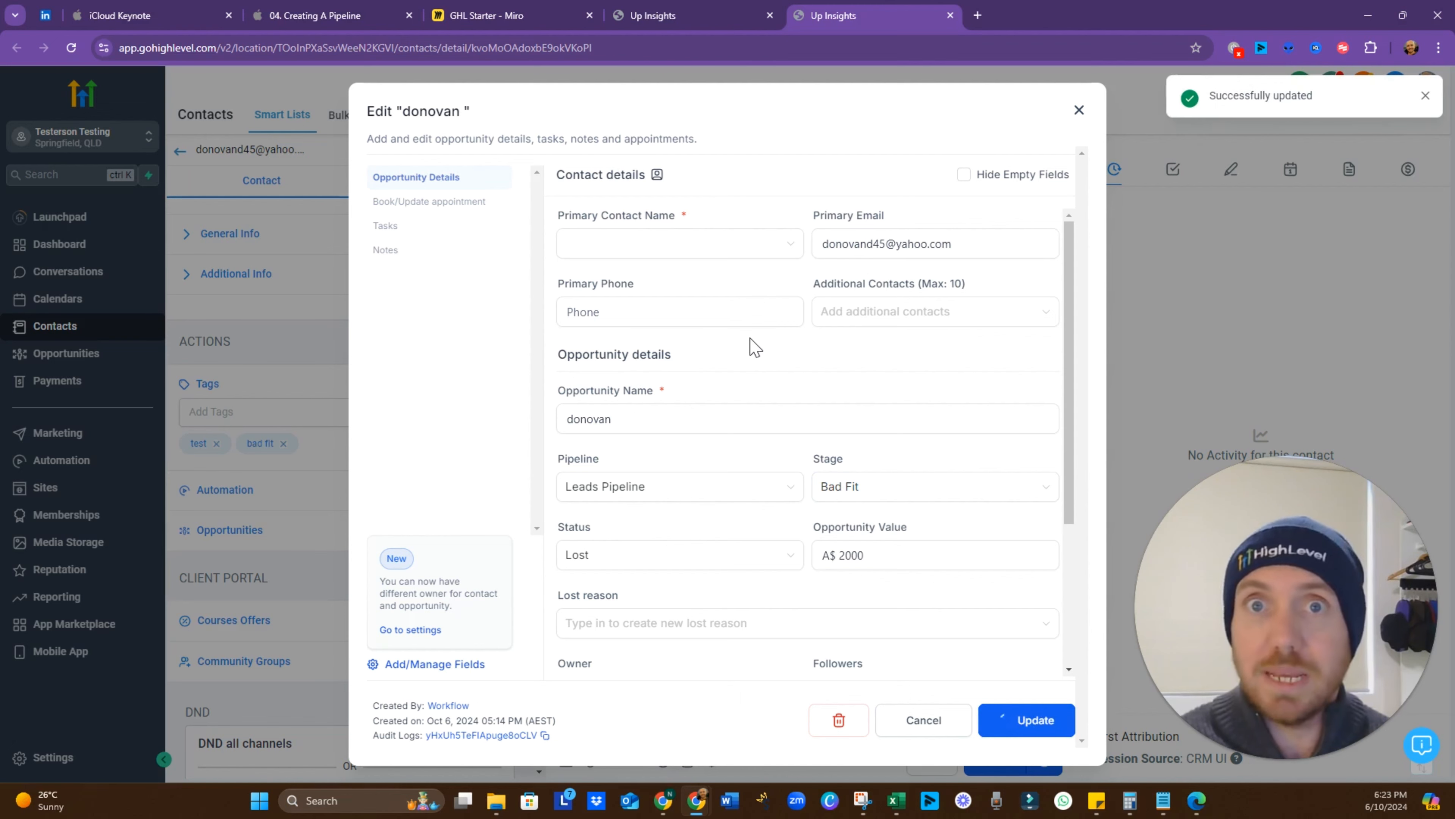
left_click(1080, 110)
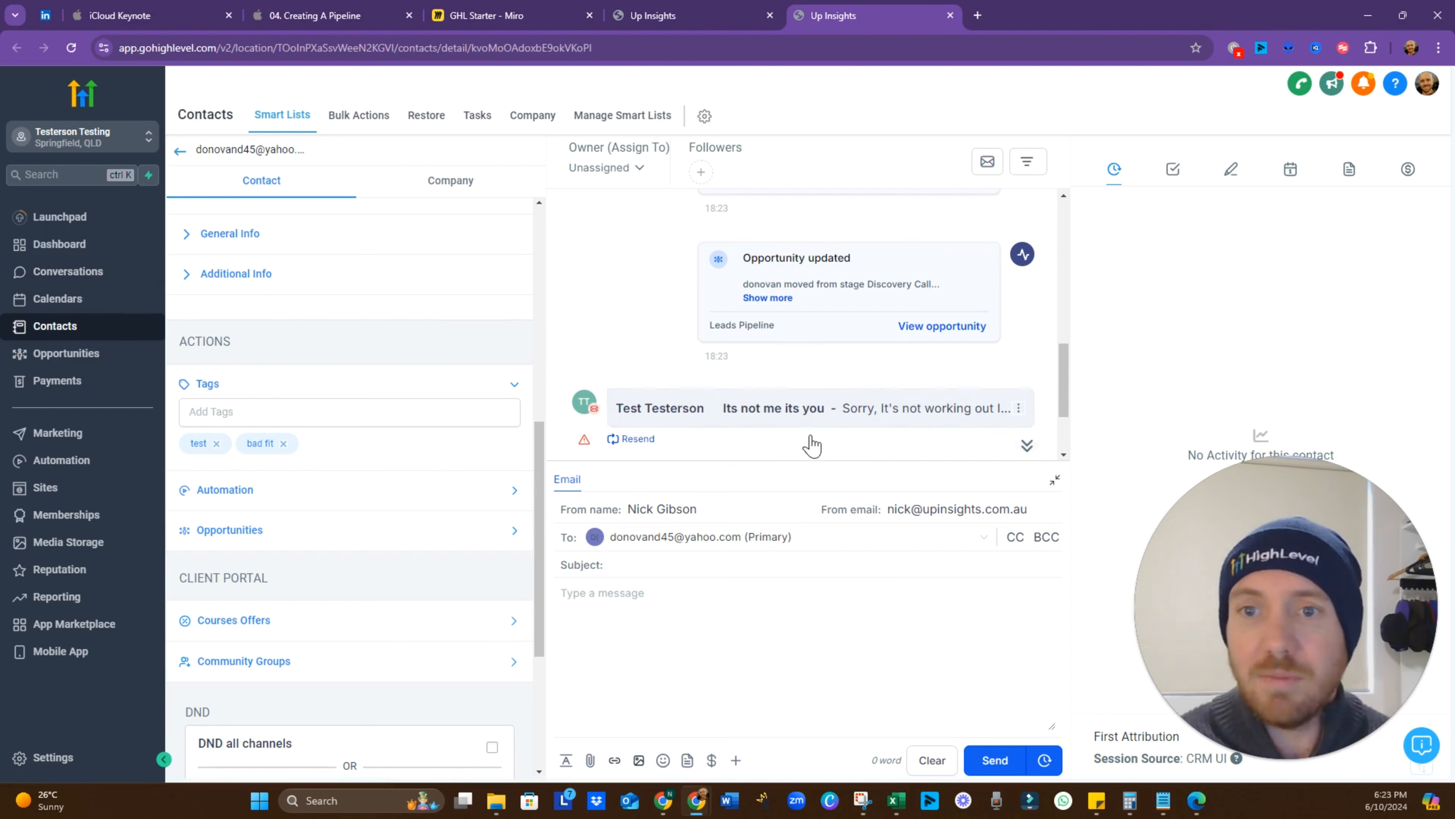
Step: Review the contact's conversation history of stage changes and open the "Its not me its you" email to check its content and delivery
scroll(847, 444, "up", 1)
scroll(847, 444, "up", 1)
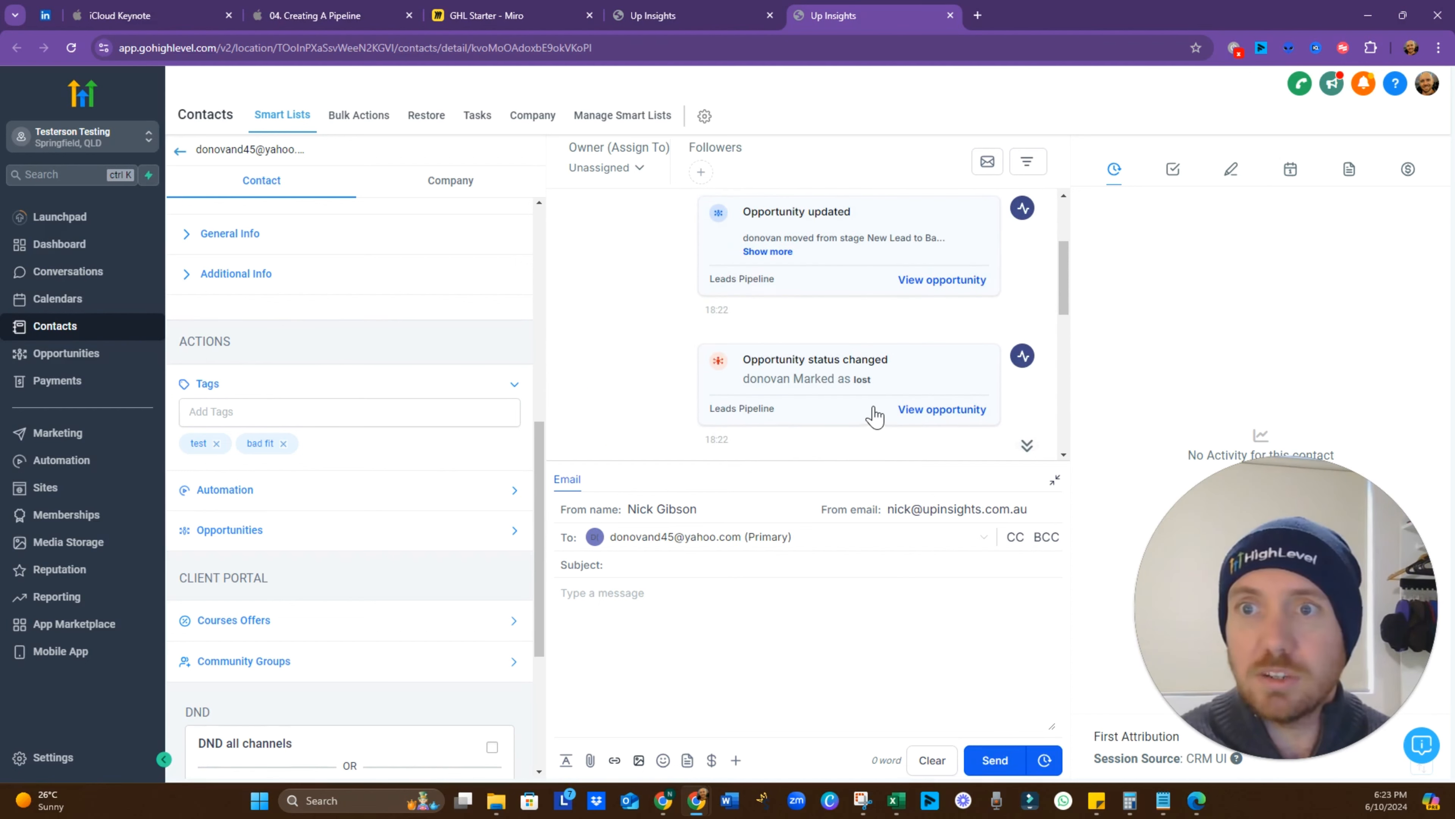
scroll(870, 413, "up", 2)
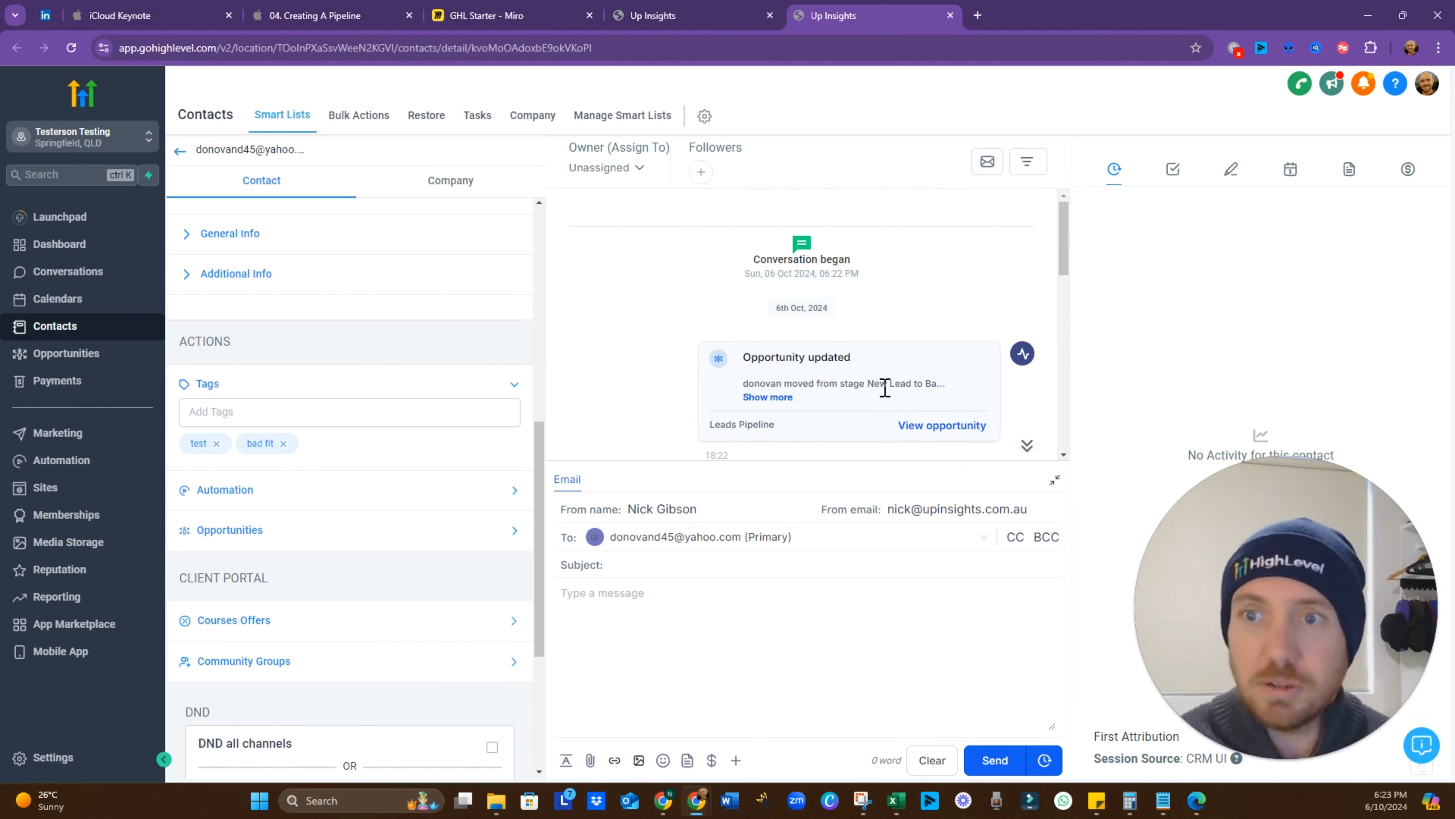
scroll(885, 388, "down", 2)
scroll(810, 367, "down", 2)
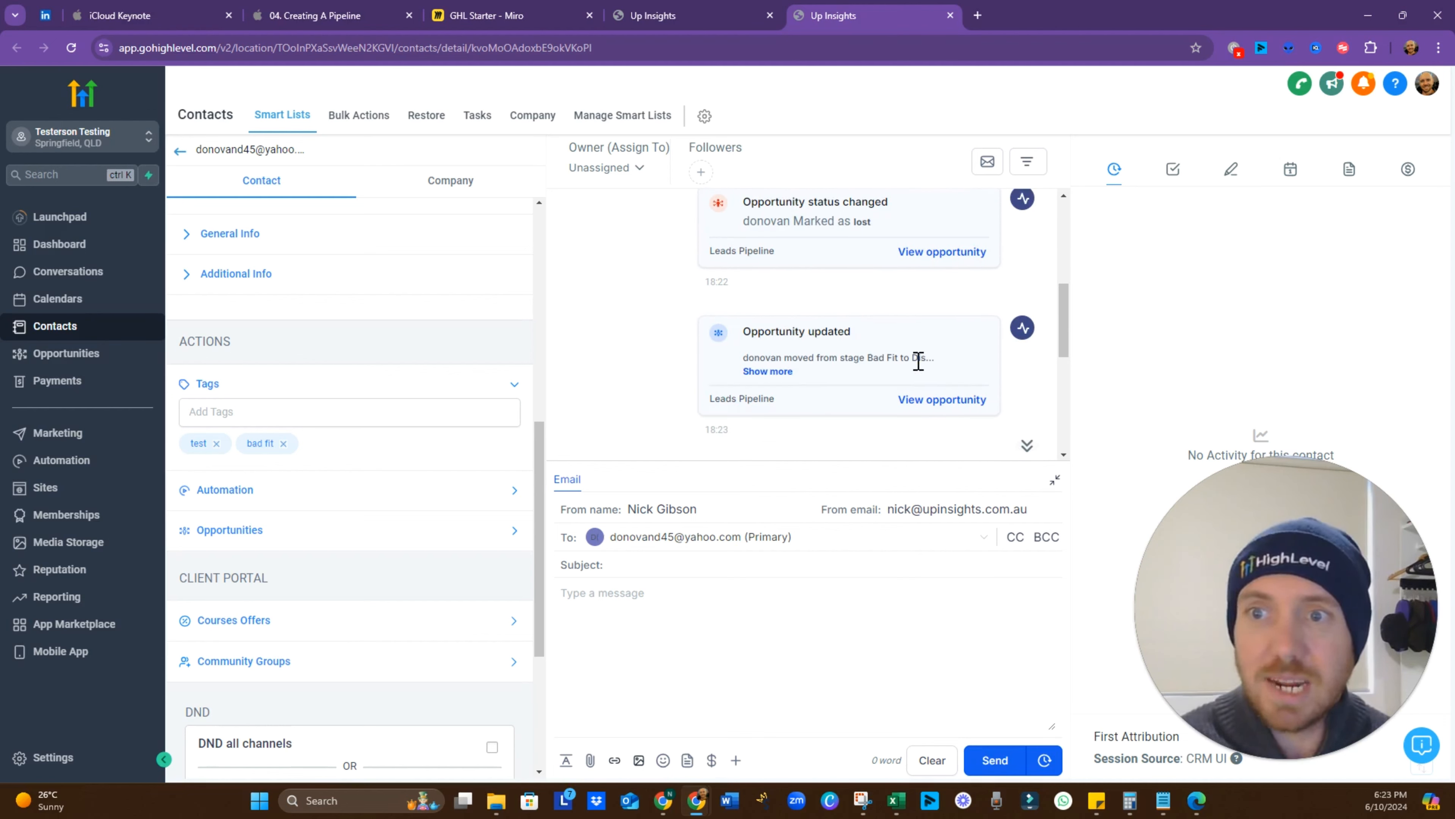
scroll(918, 361, "down", 1)
scroll(880, 267, "down", 2)
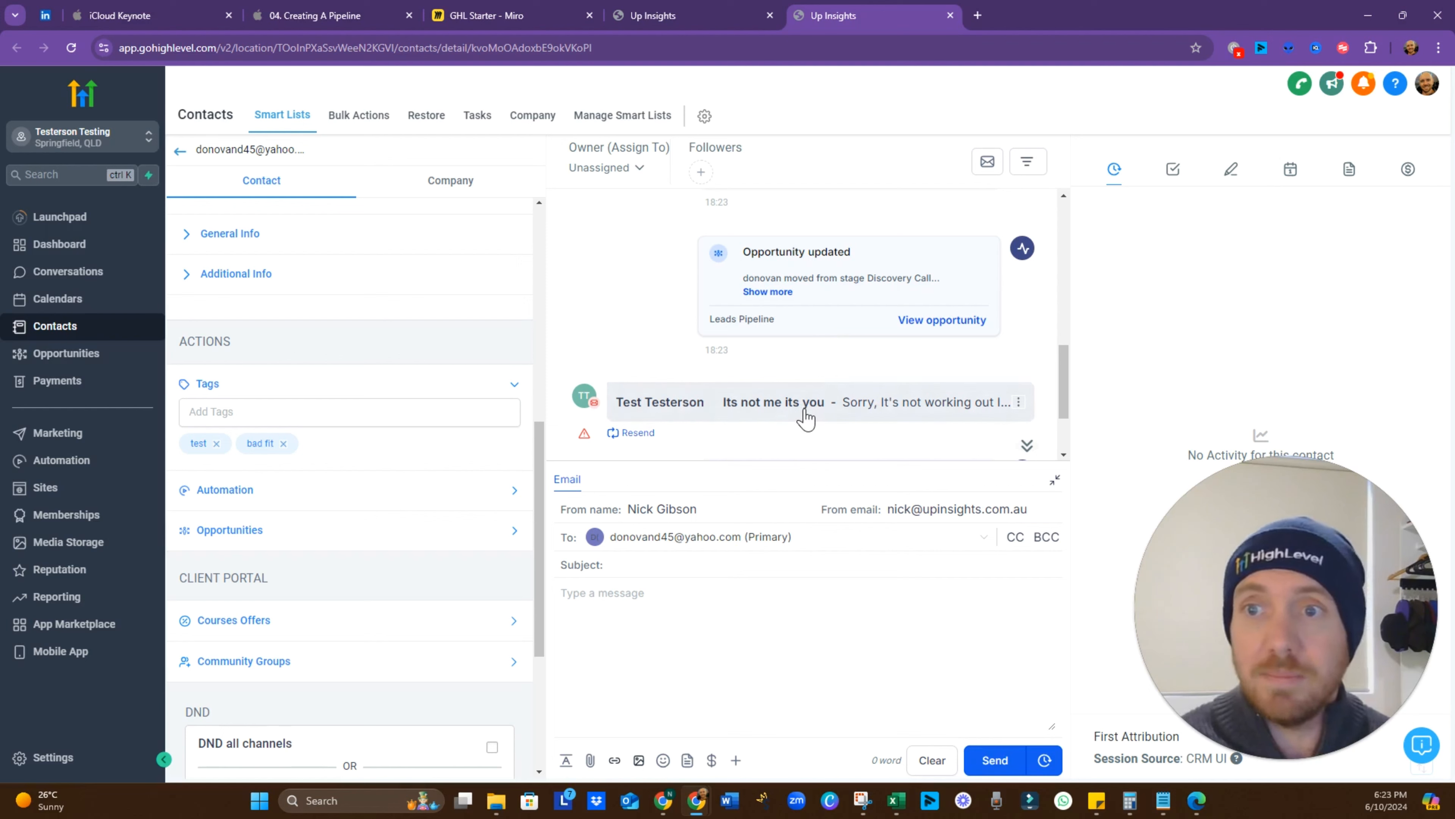
left_click(808, 410)
scroll(828, 402, "down", 2)
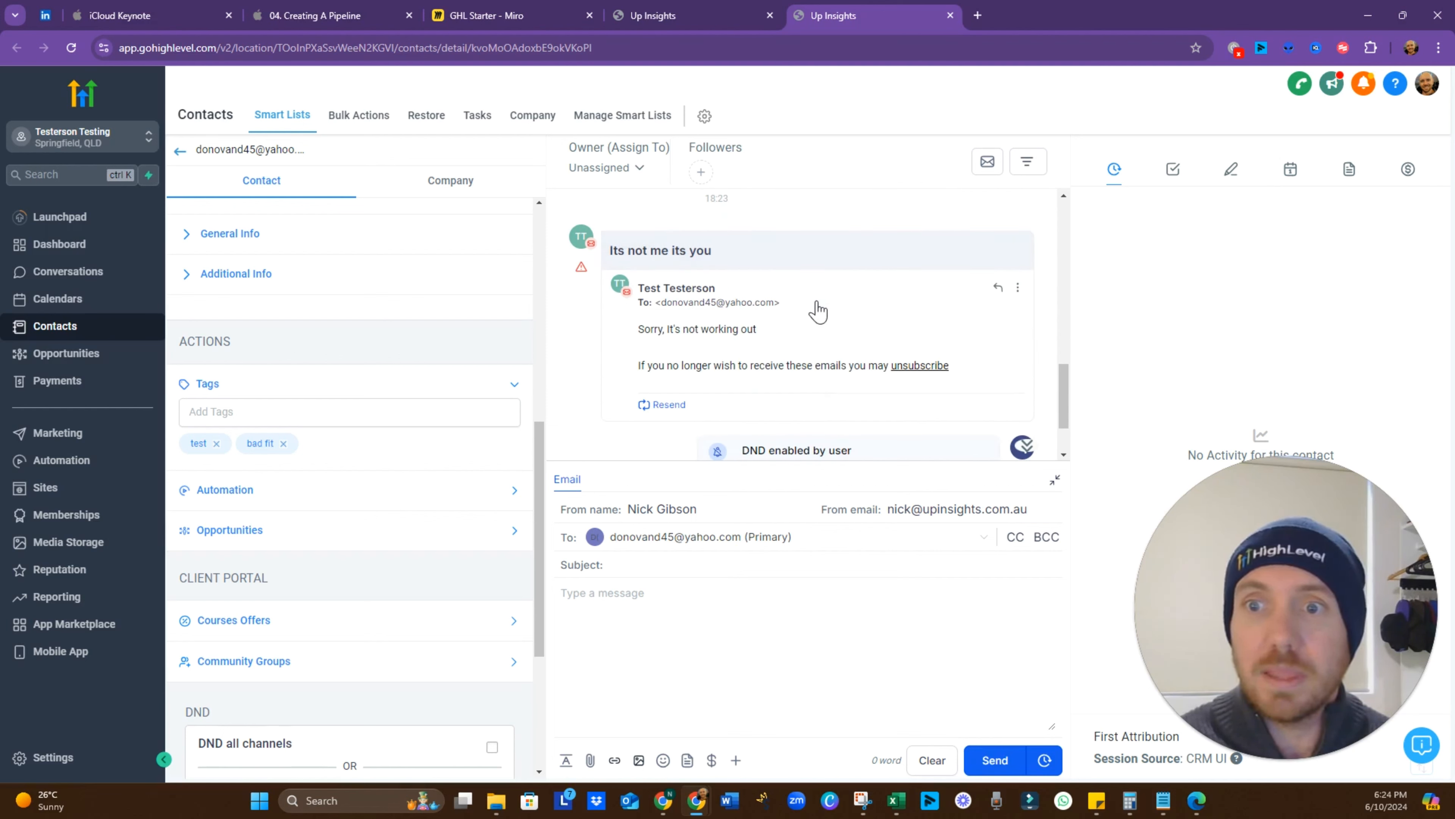
scroll(818, 311, "down", 1)
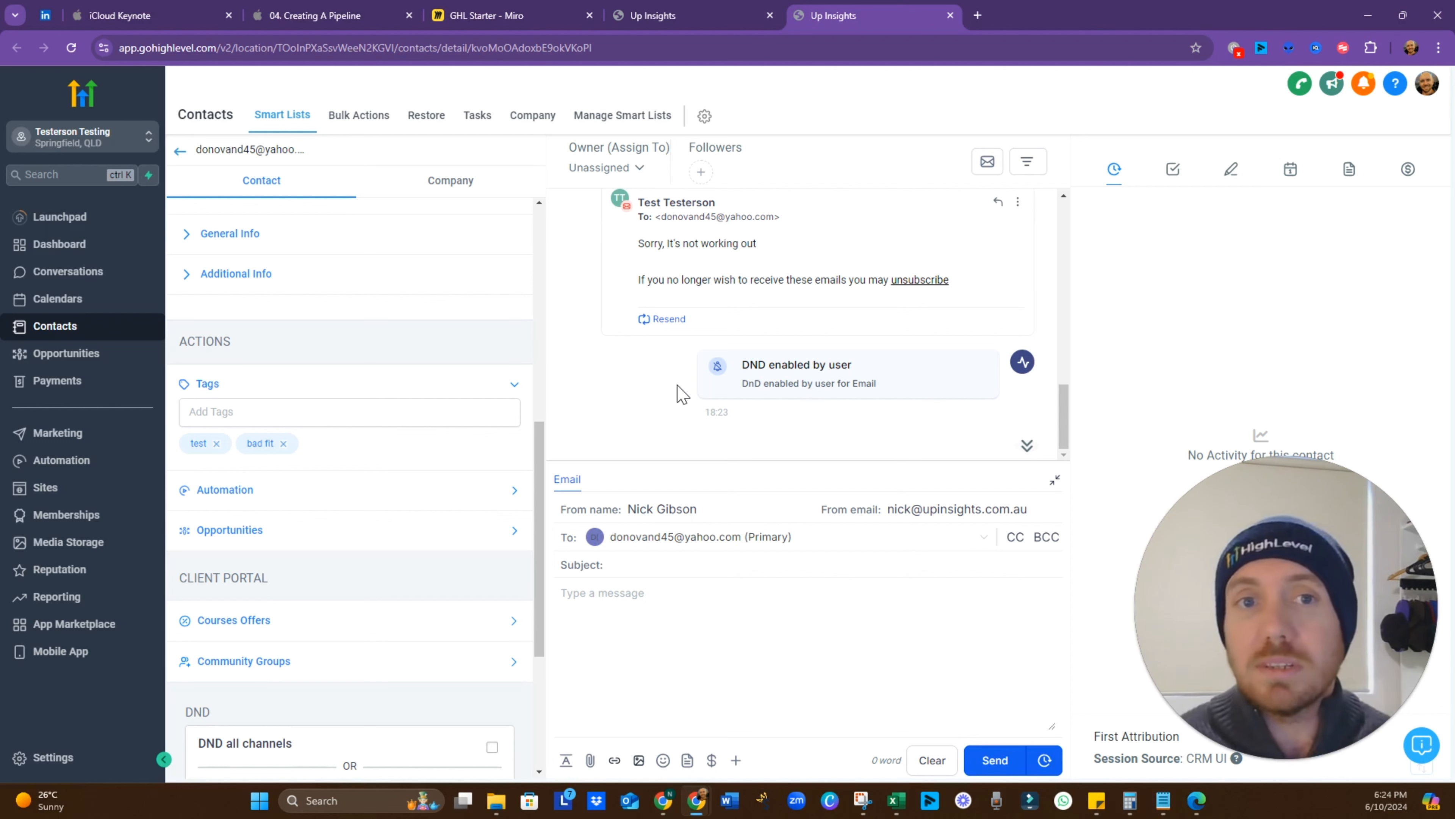
Step: Open the Pipeline Lead Creation workflow and review its trigger, the Create Opportunity settings and the actions available after it
left_click(93, 365)
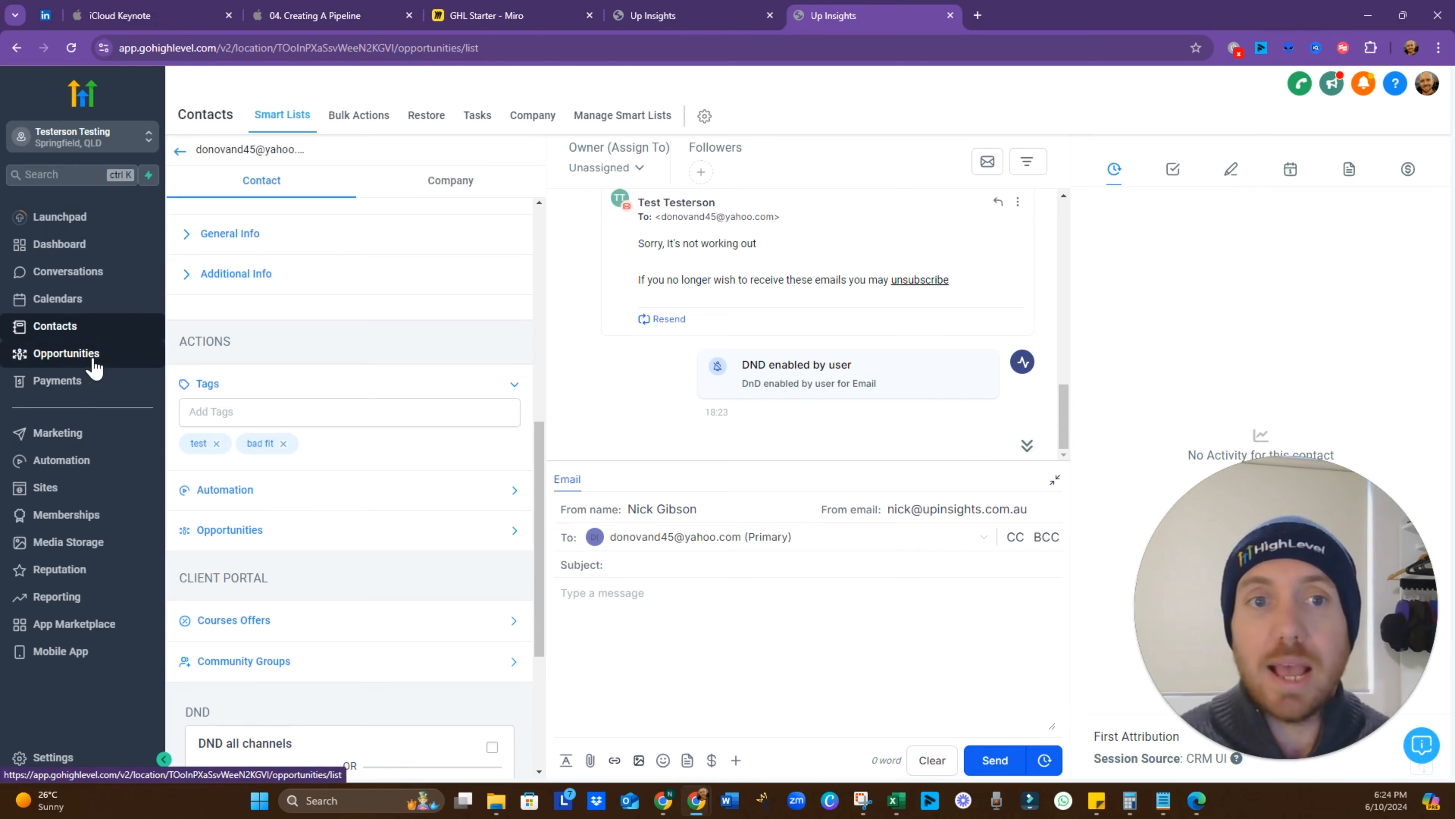
left_click(83, 466)
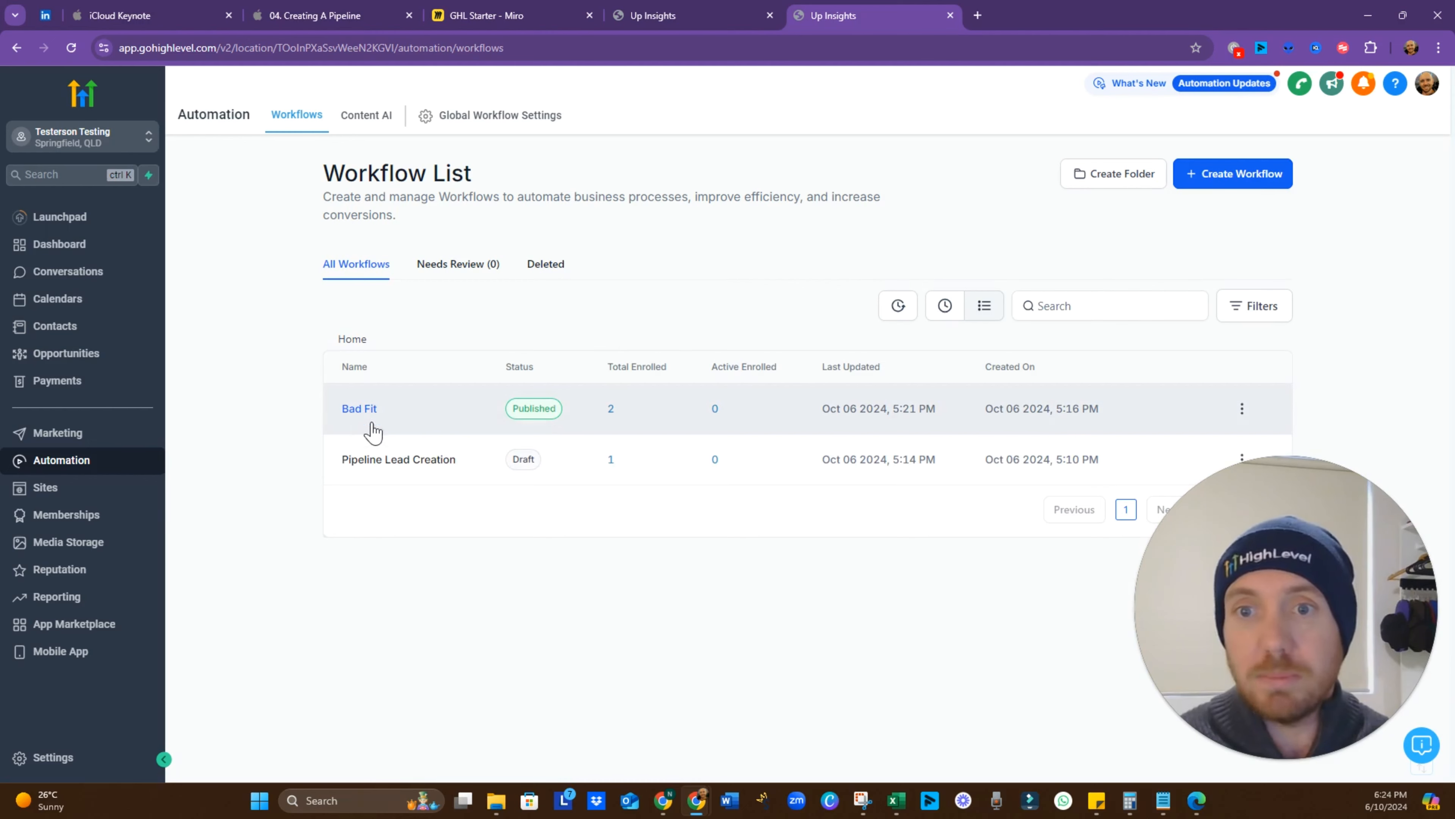
left_click(394, 461)
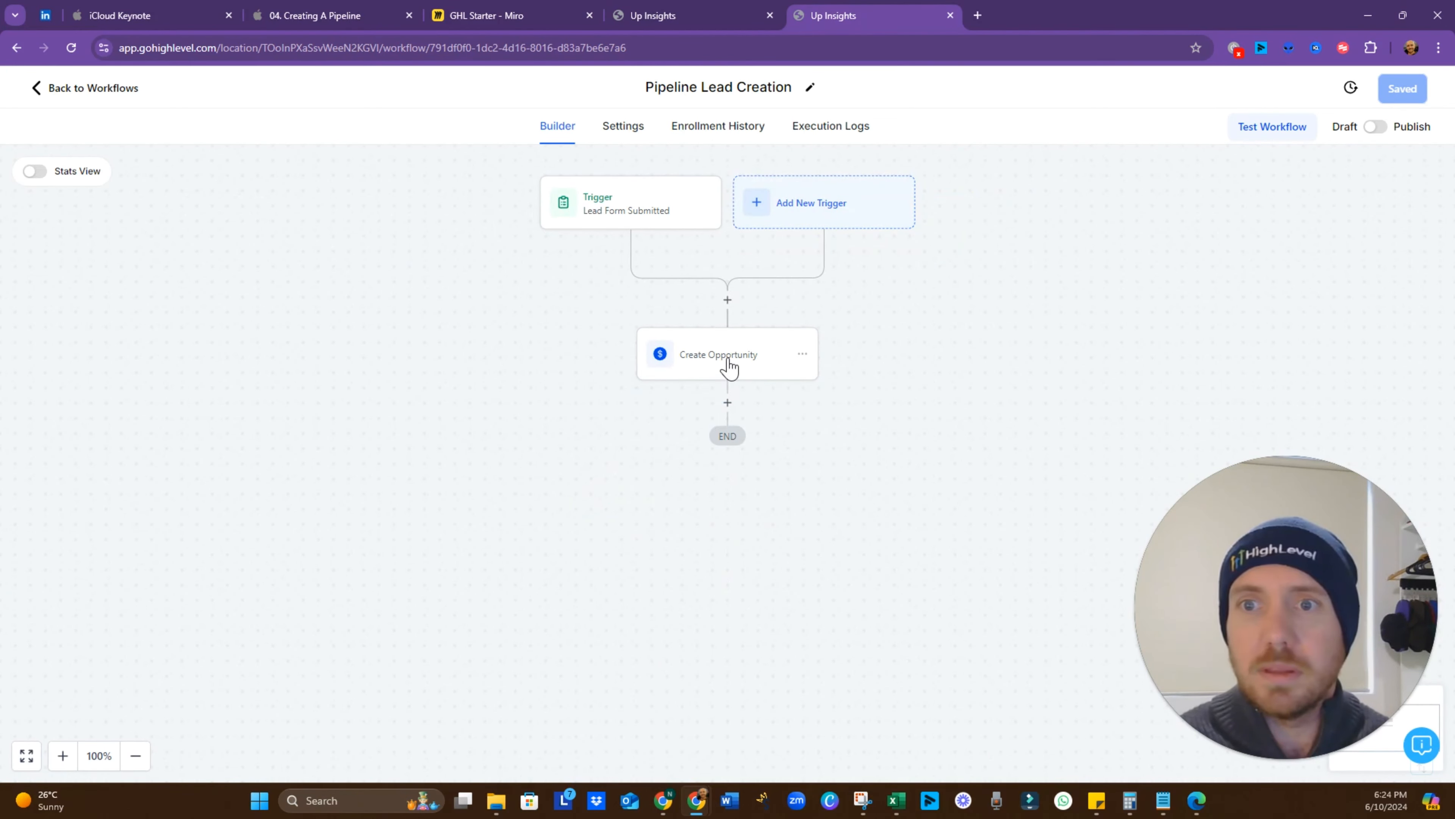
left_click(728, 366)
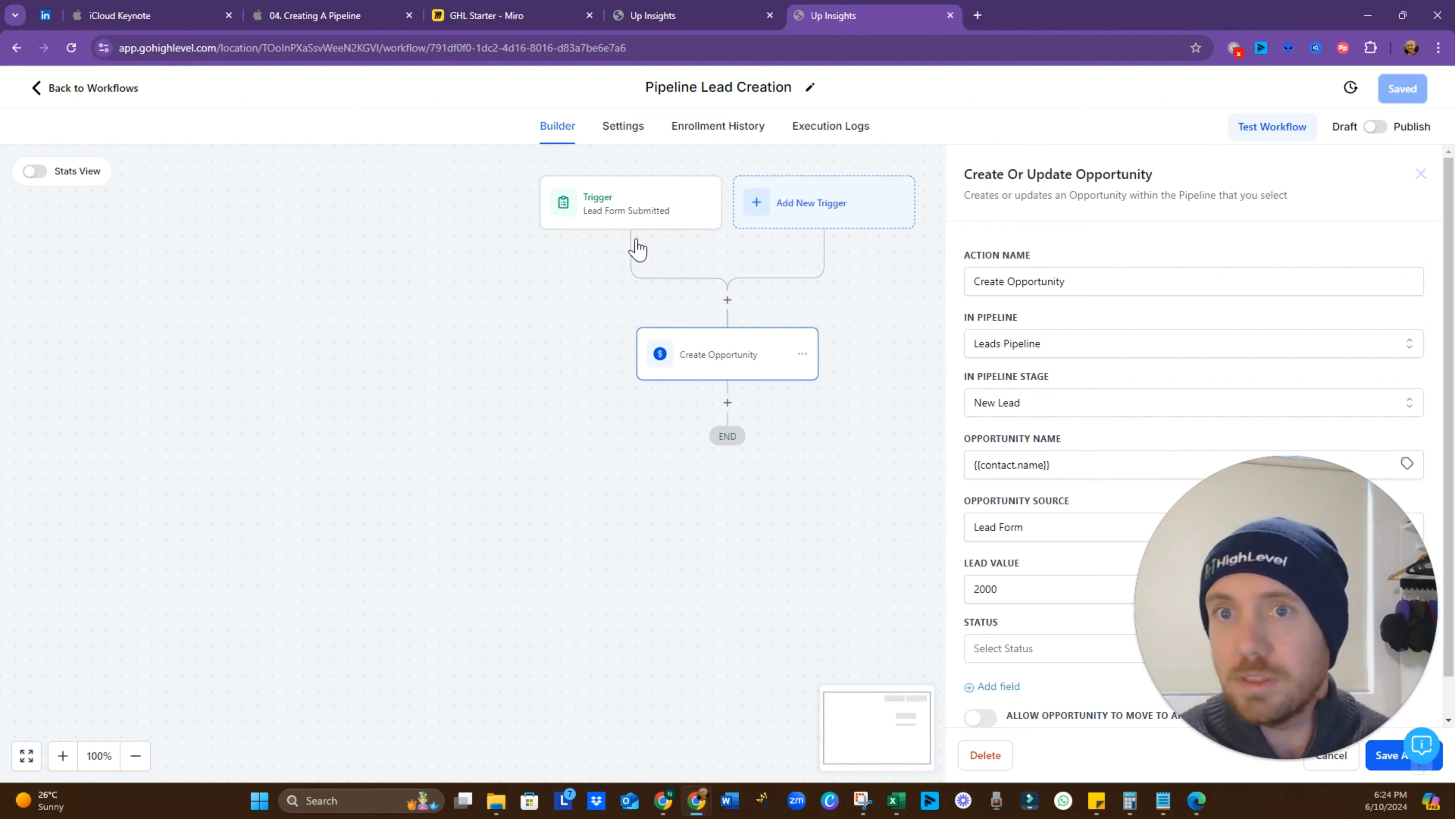
left_click(621, 216)
left_click(713, 363)
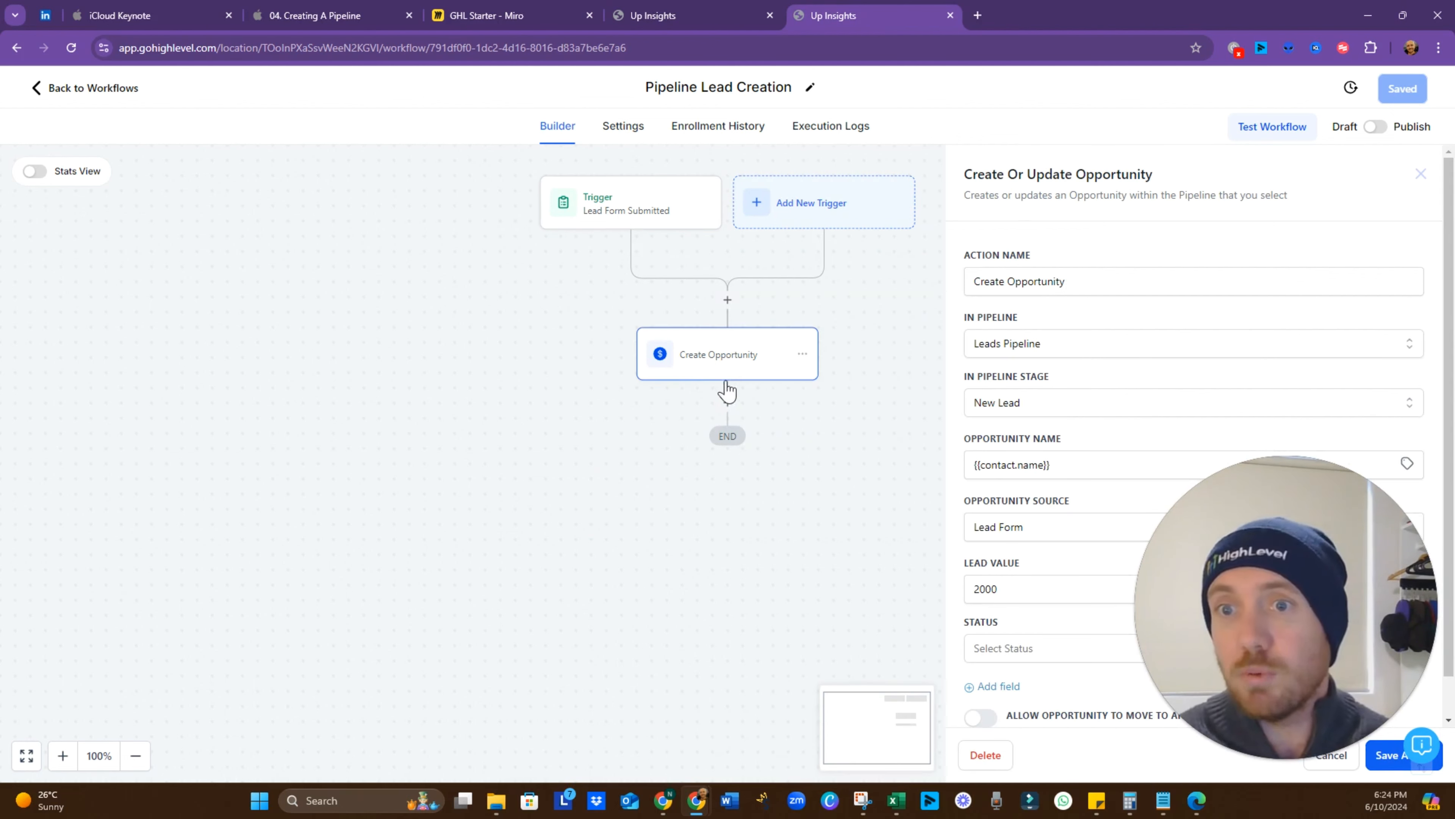
left_click(728, 402)
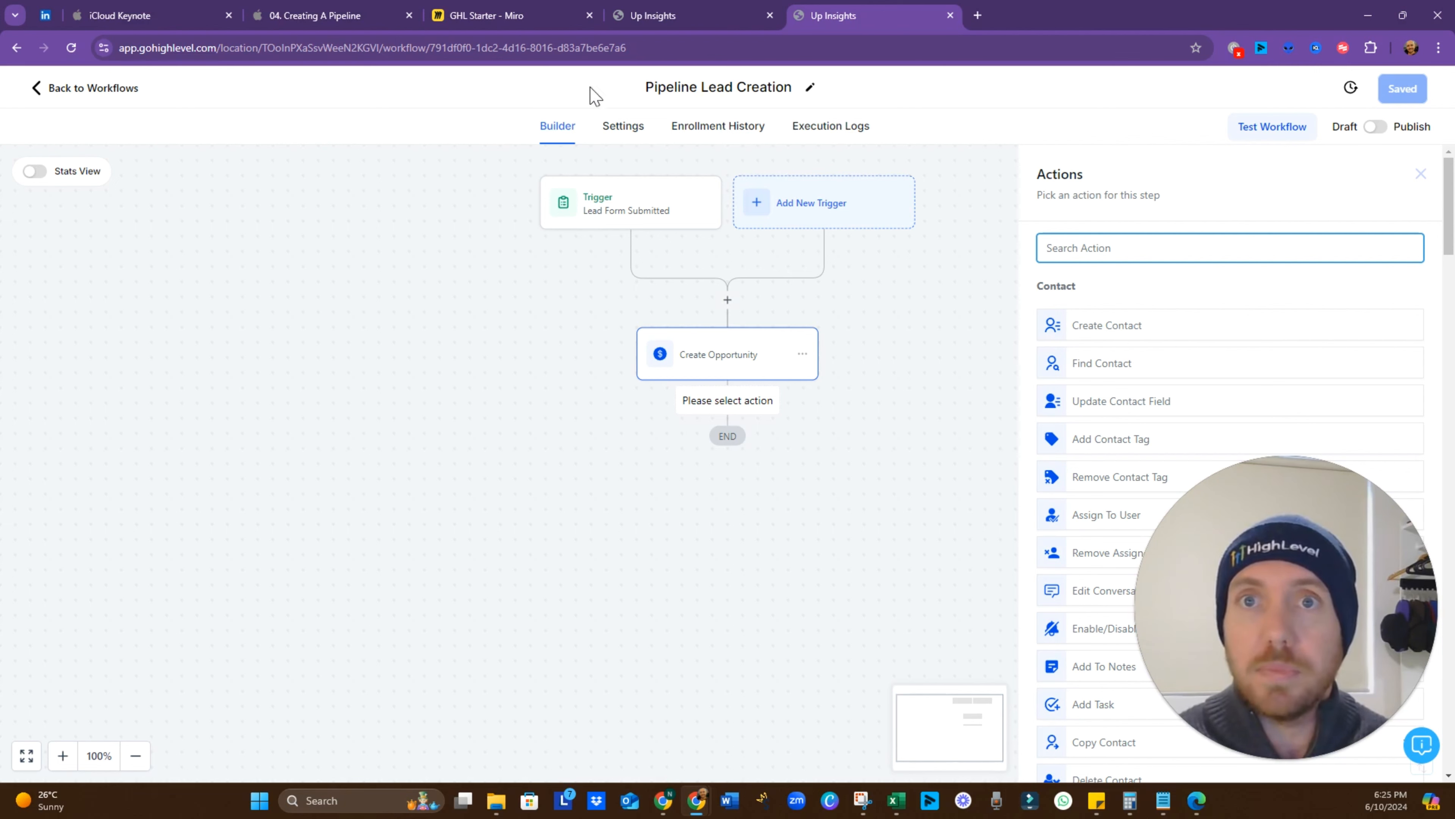
Step: Switch to the "04. Creating A Pipeline" presentation in iCloud Keynote and advance to the Summary slide
left_click(327, 22)
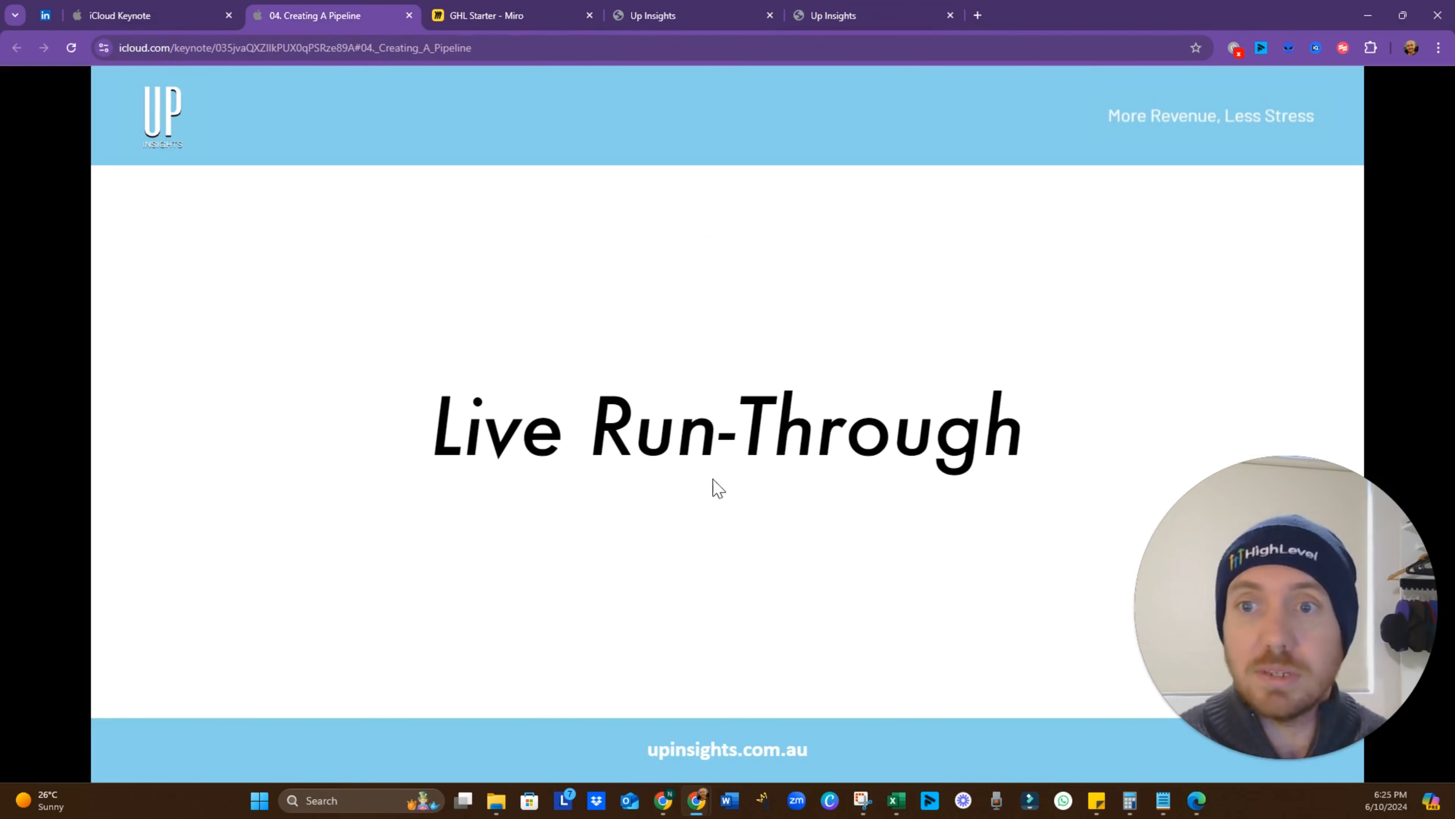
left_click(771, 457)
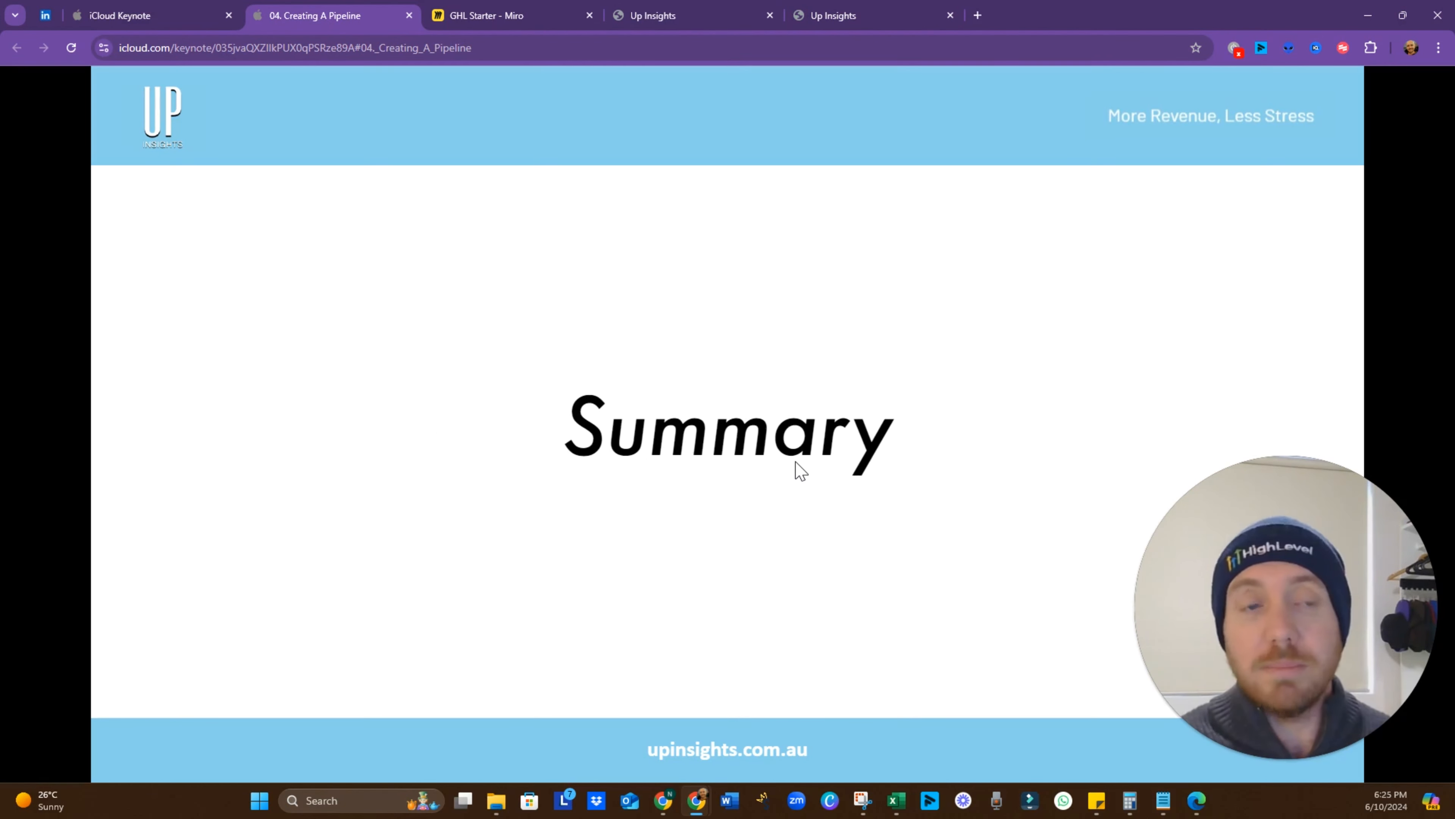